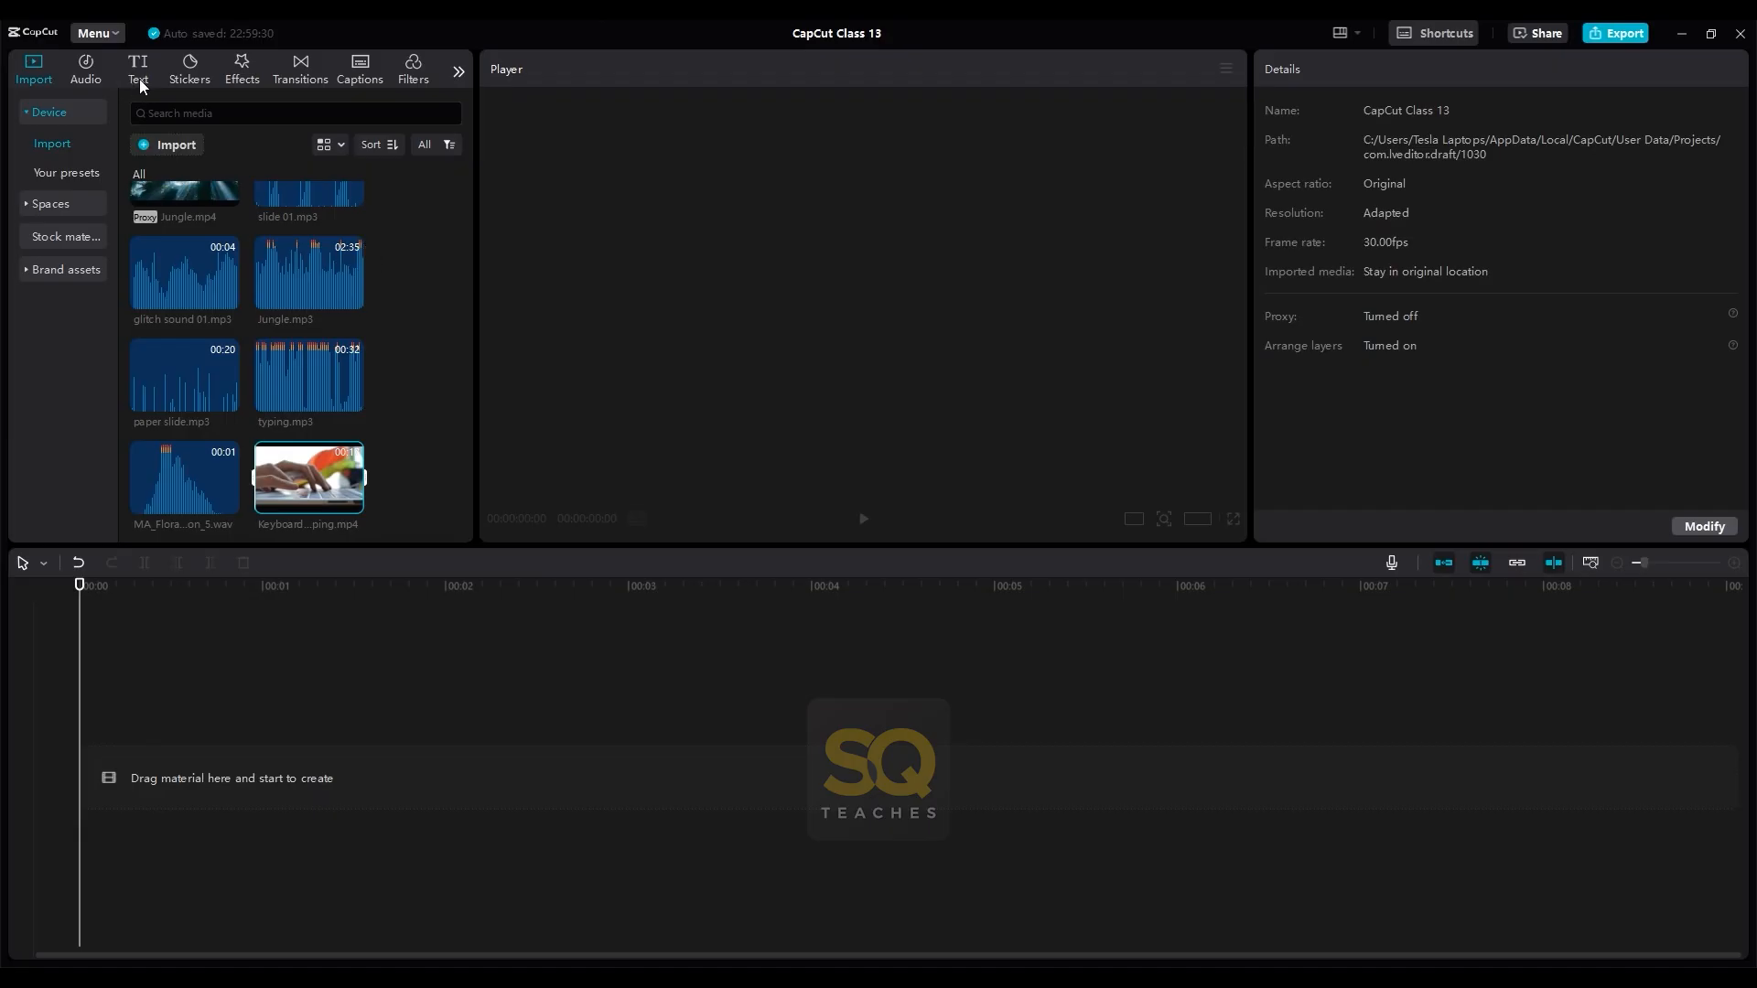
- Add a default text title to the timeline and change its wording to "CapCut Class 13"
click(139, 79)
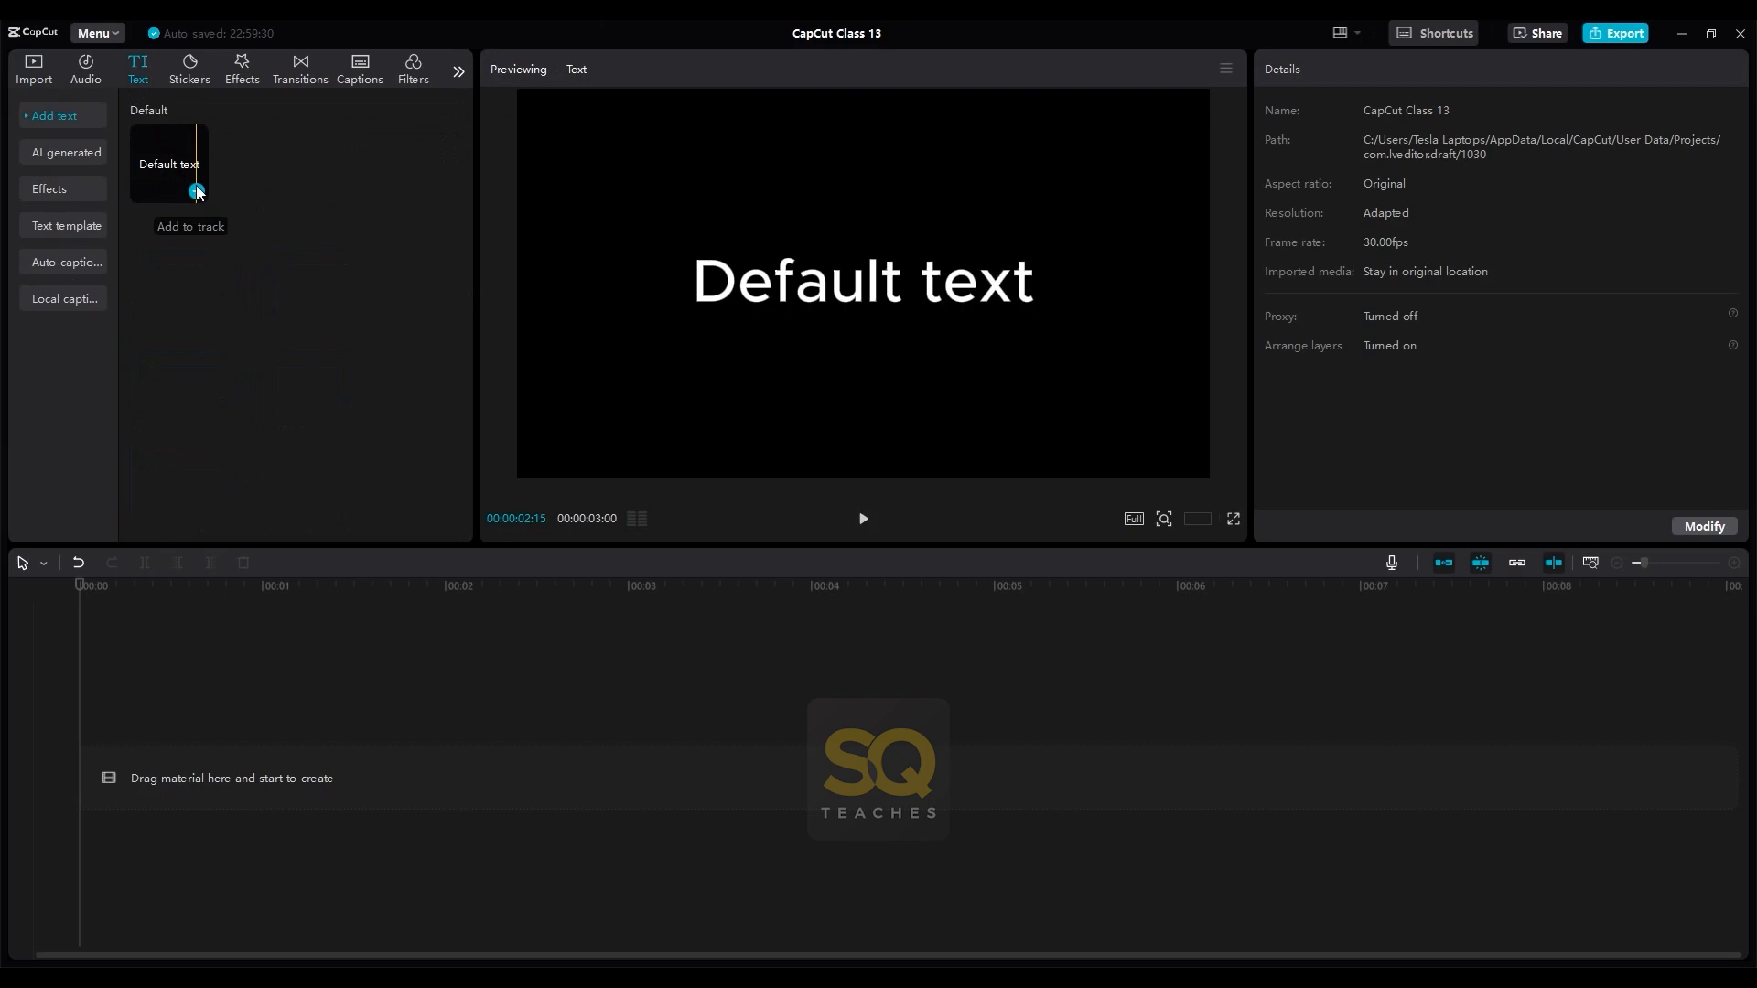
click(197, 191)
double_click(801, 295)
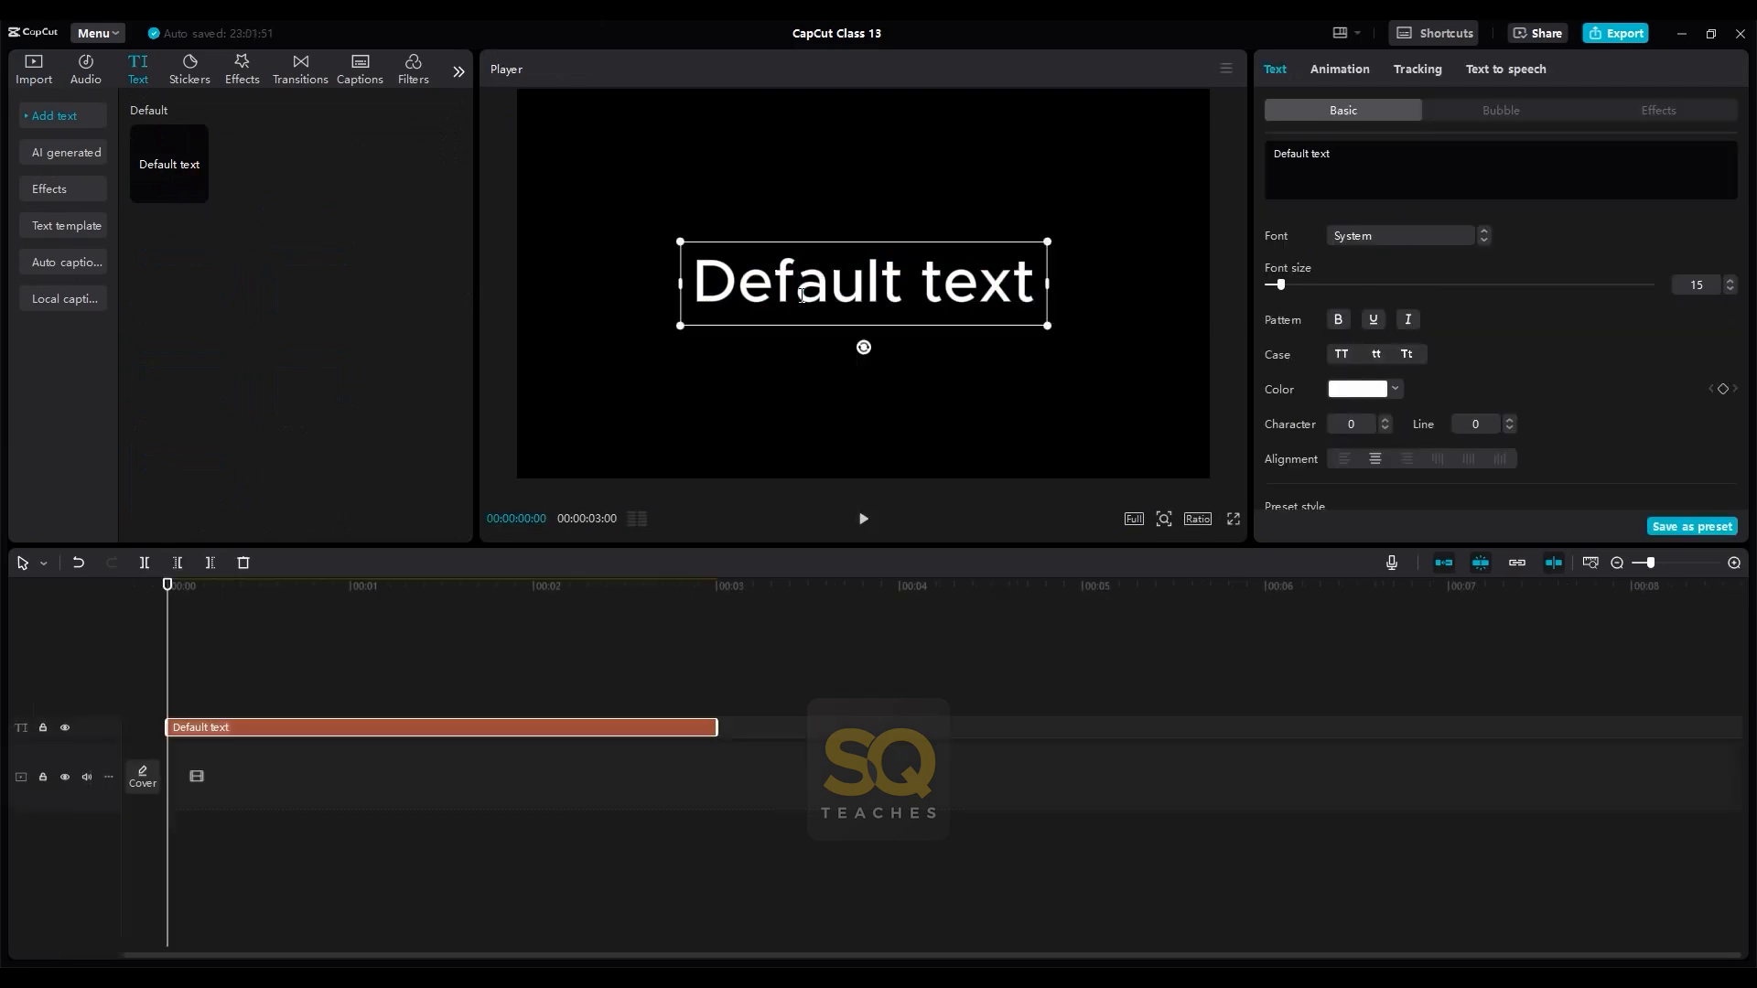
key(ctrl+a)
text(CapCut Class 13)
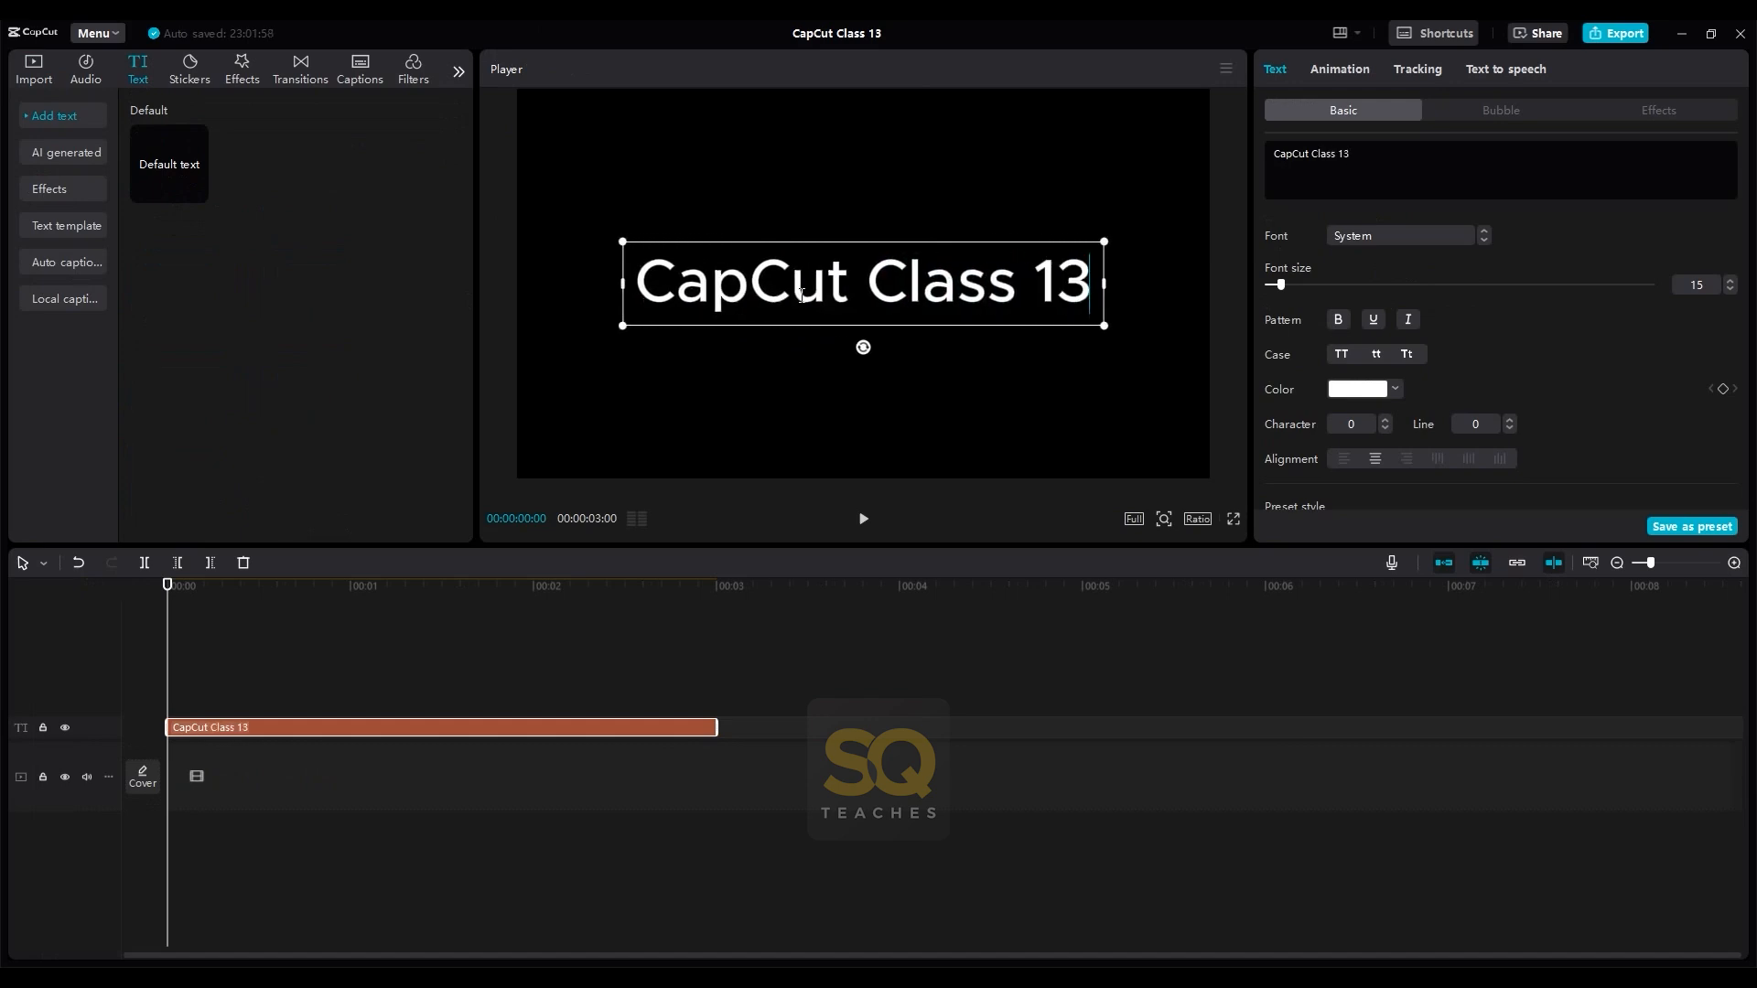
- Change the whole title's font to Bebas Neue Regular and deselect it
key(ctrl+a)
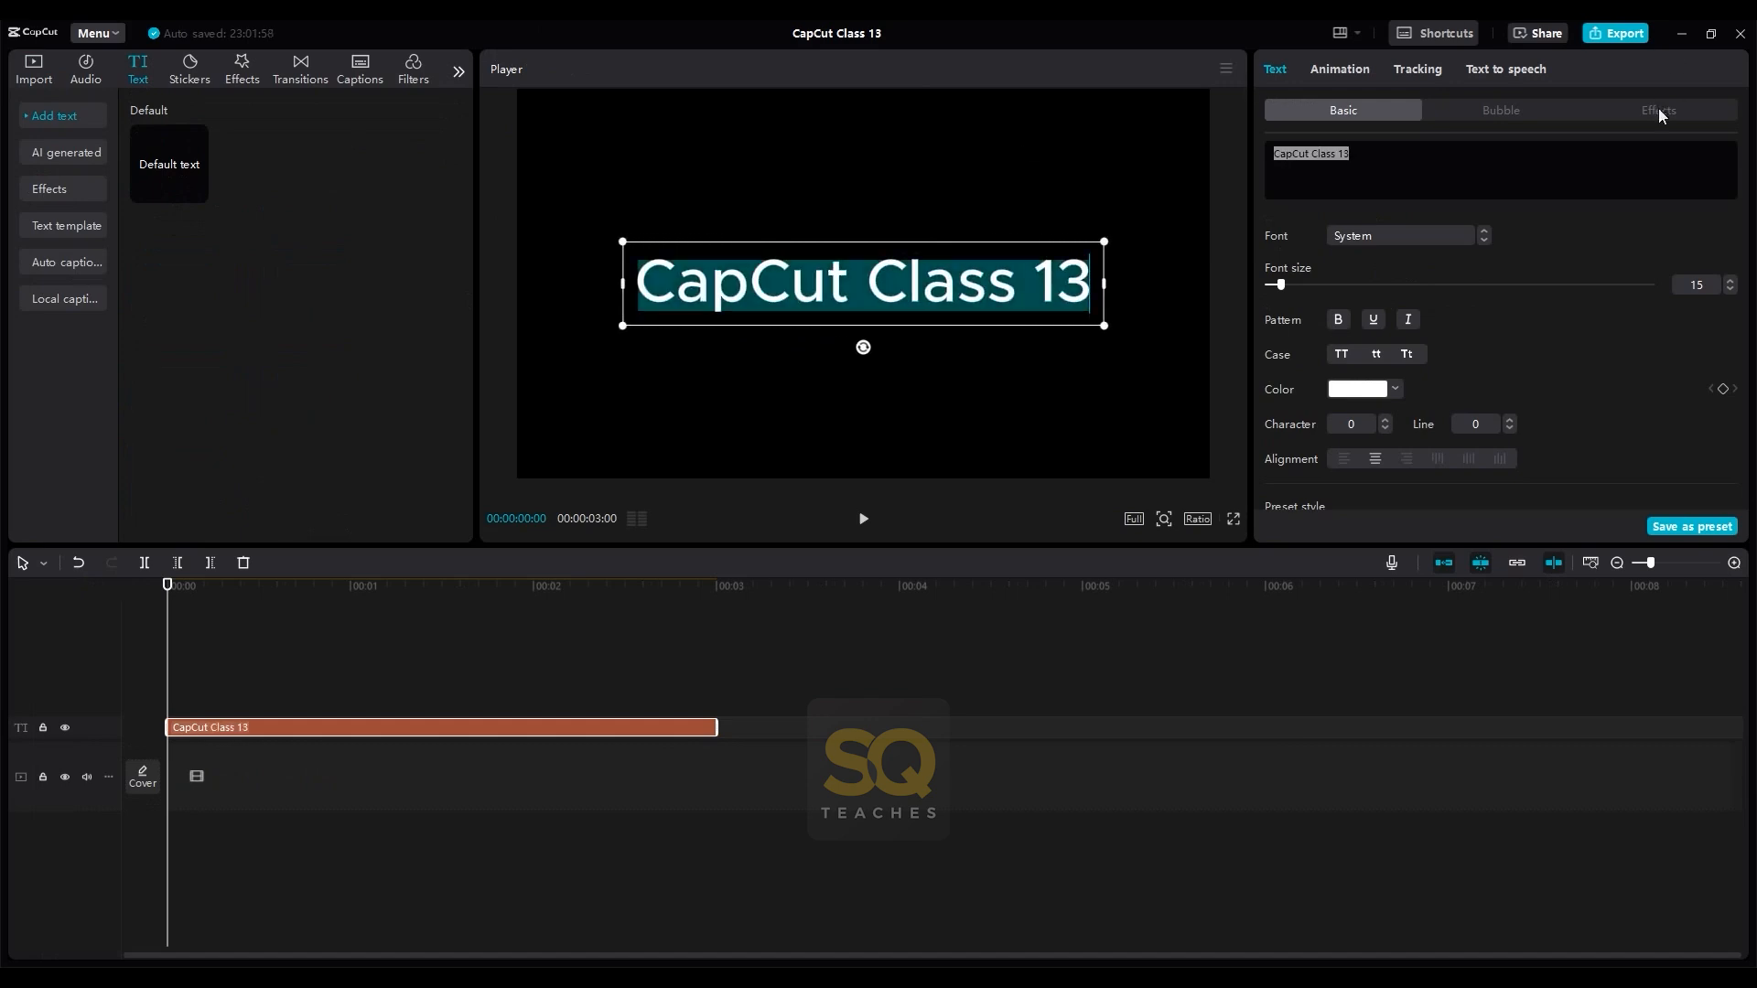
click(1429, 238)
click(1407, 351)
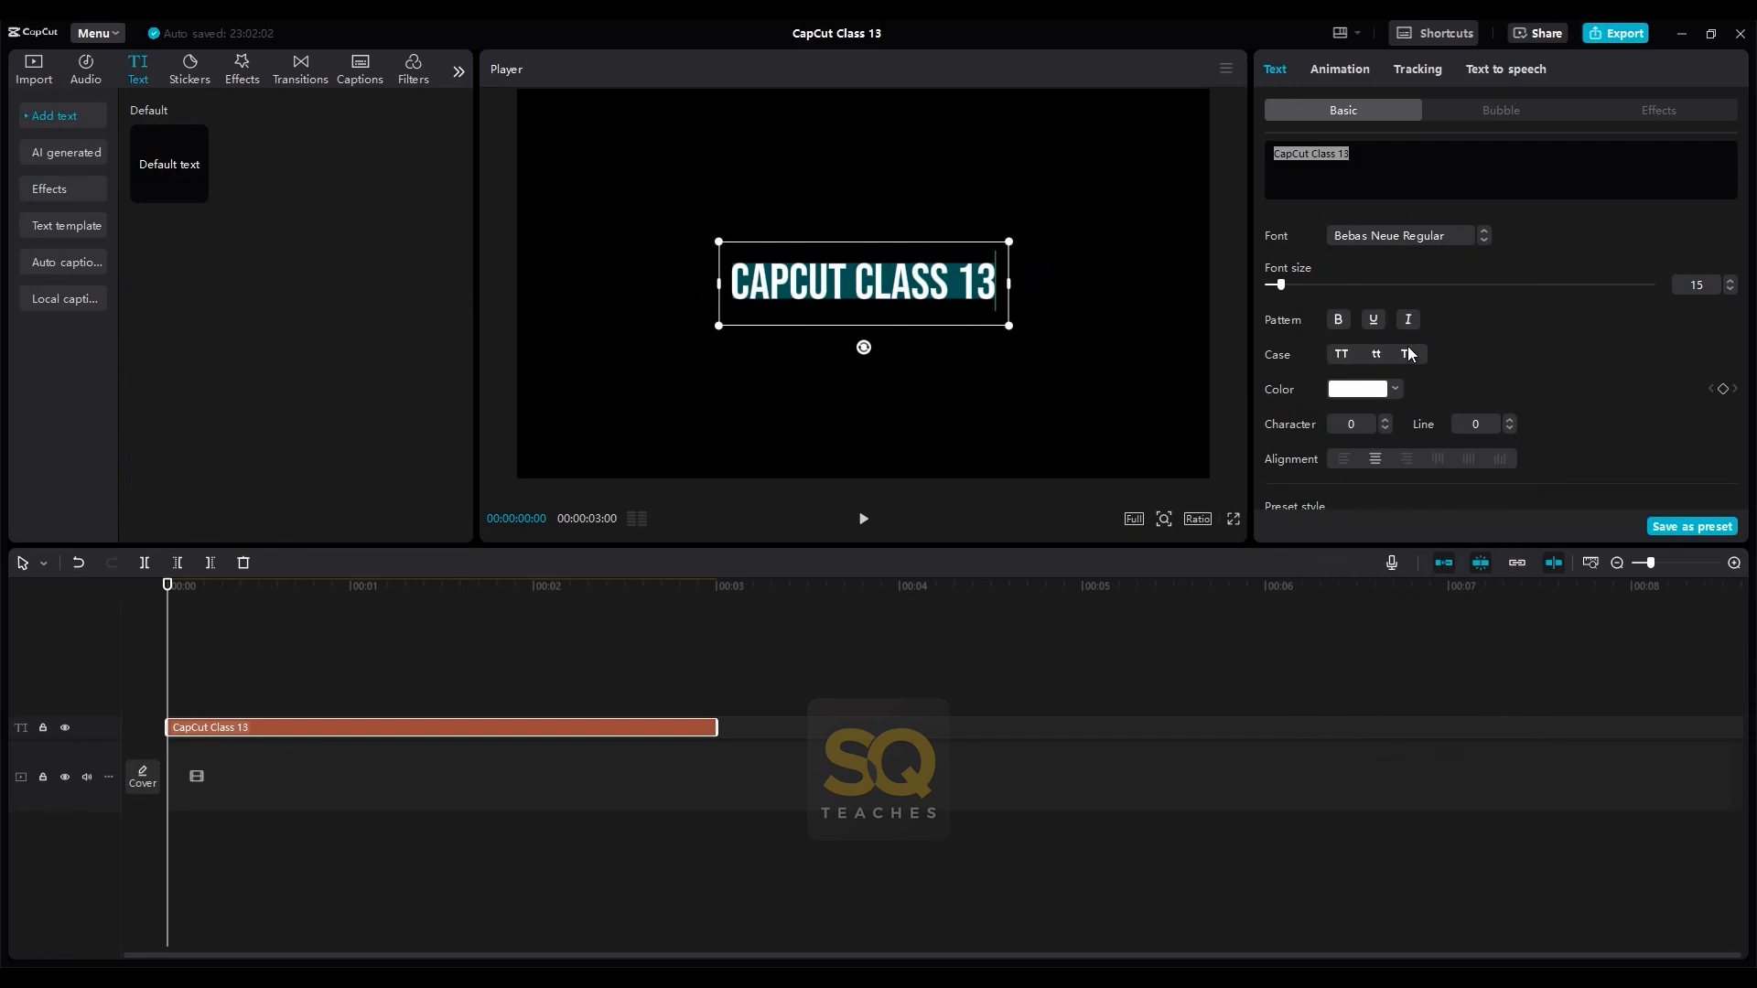
click(308, 658)
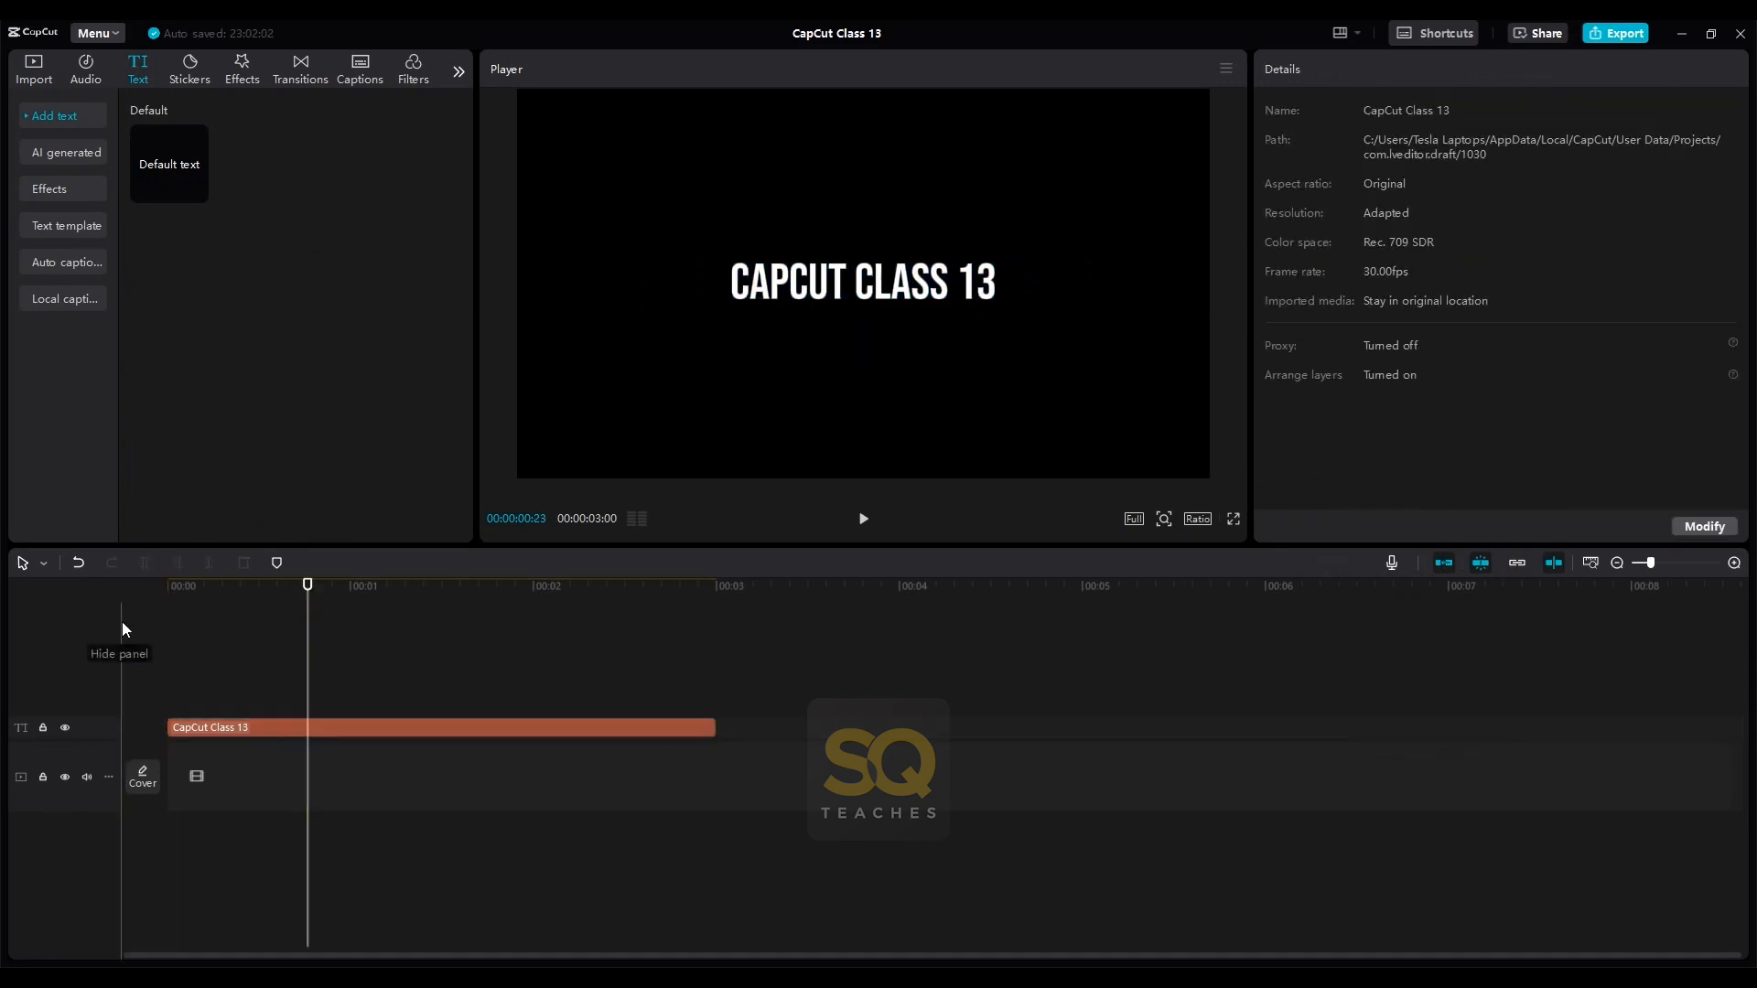
- Give the title clip the "Blur ... Left" entrance animation
click(196, 727)
click(166, 590)
drag(165, 593, 253, 590)
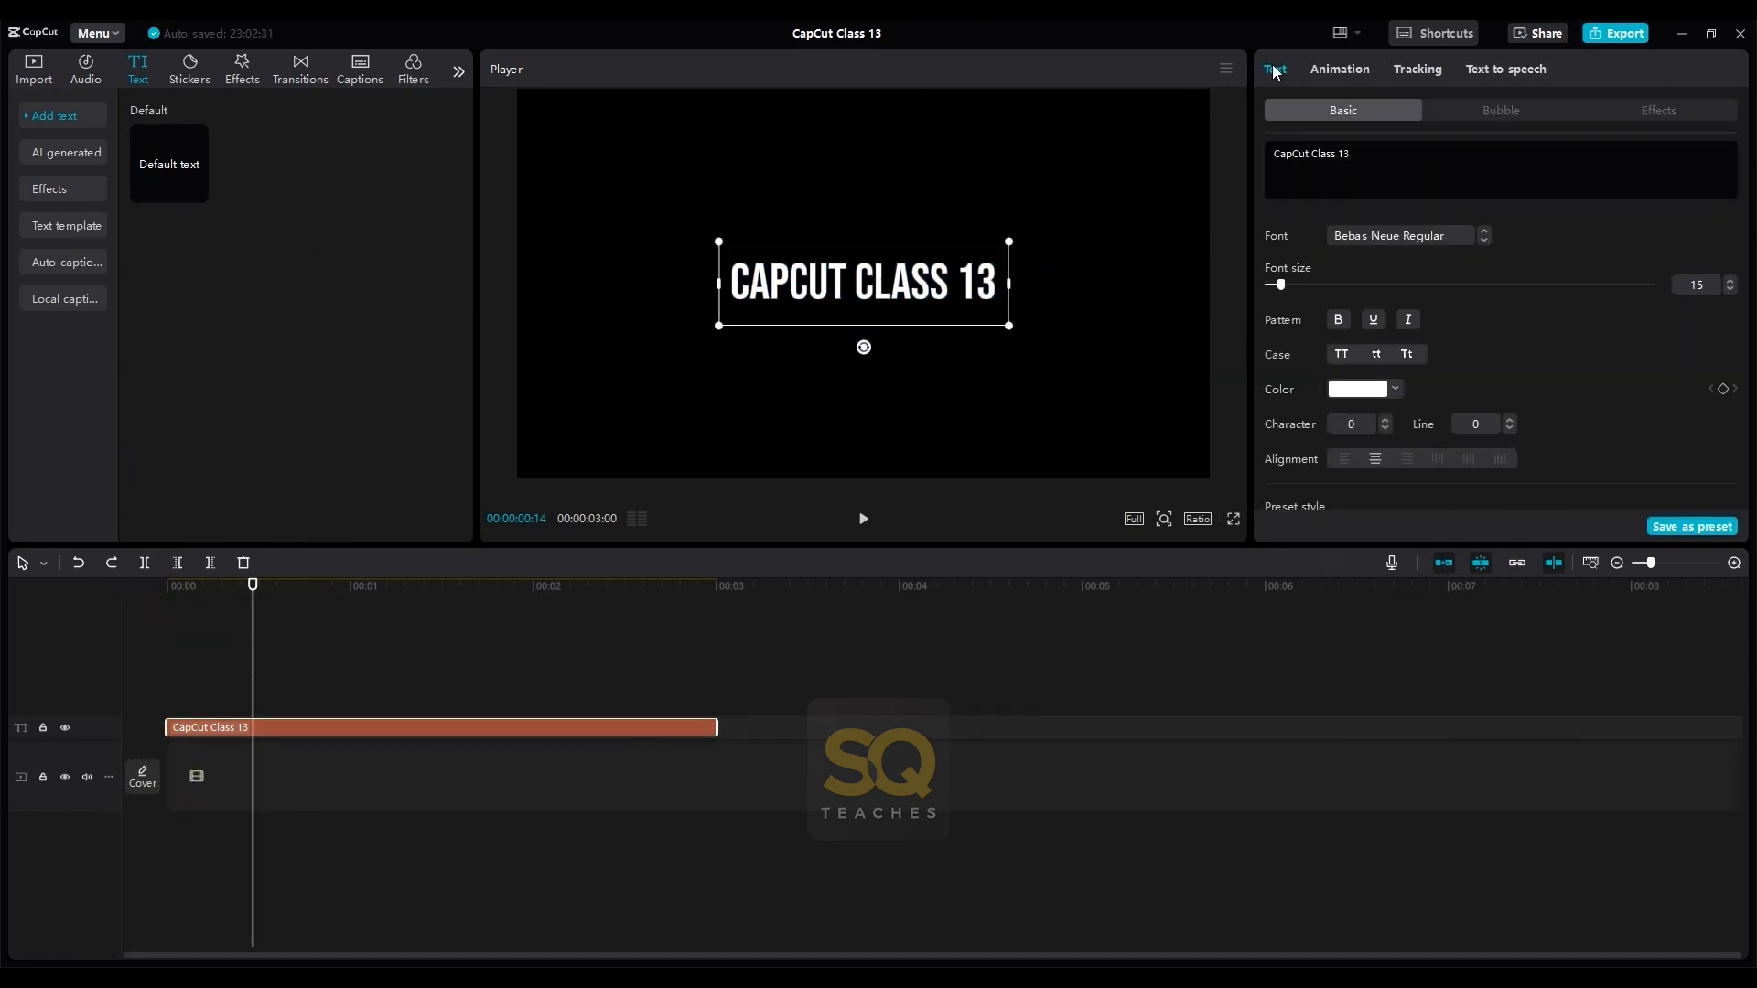
click(1337, 68)
click(1348, 119)
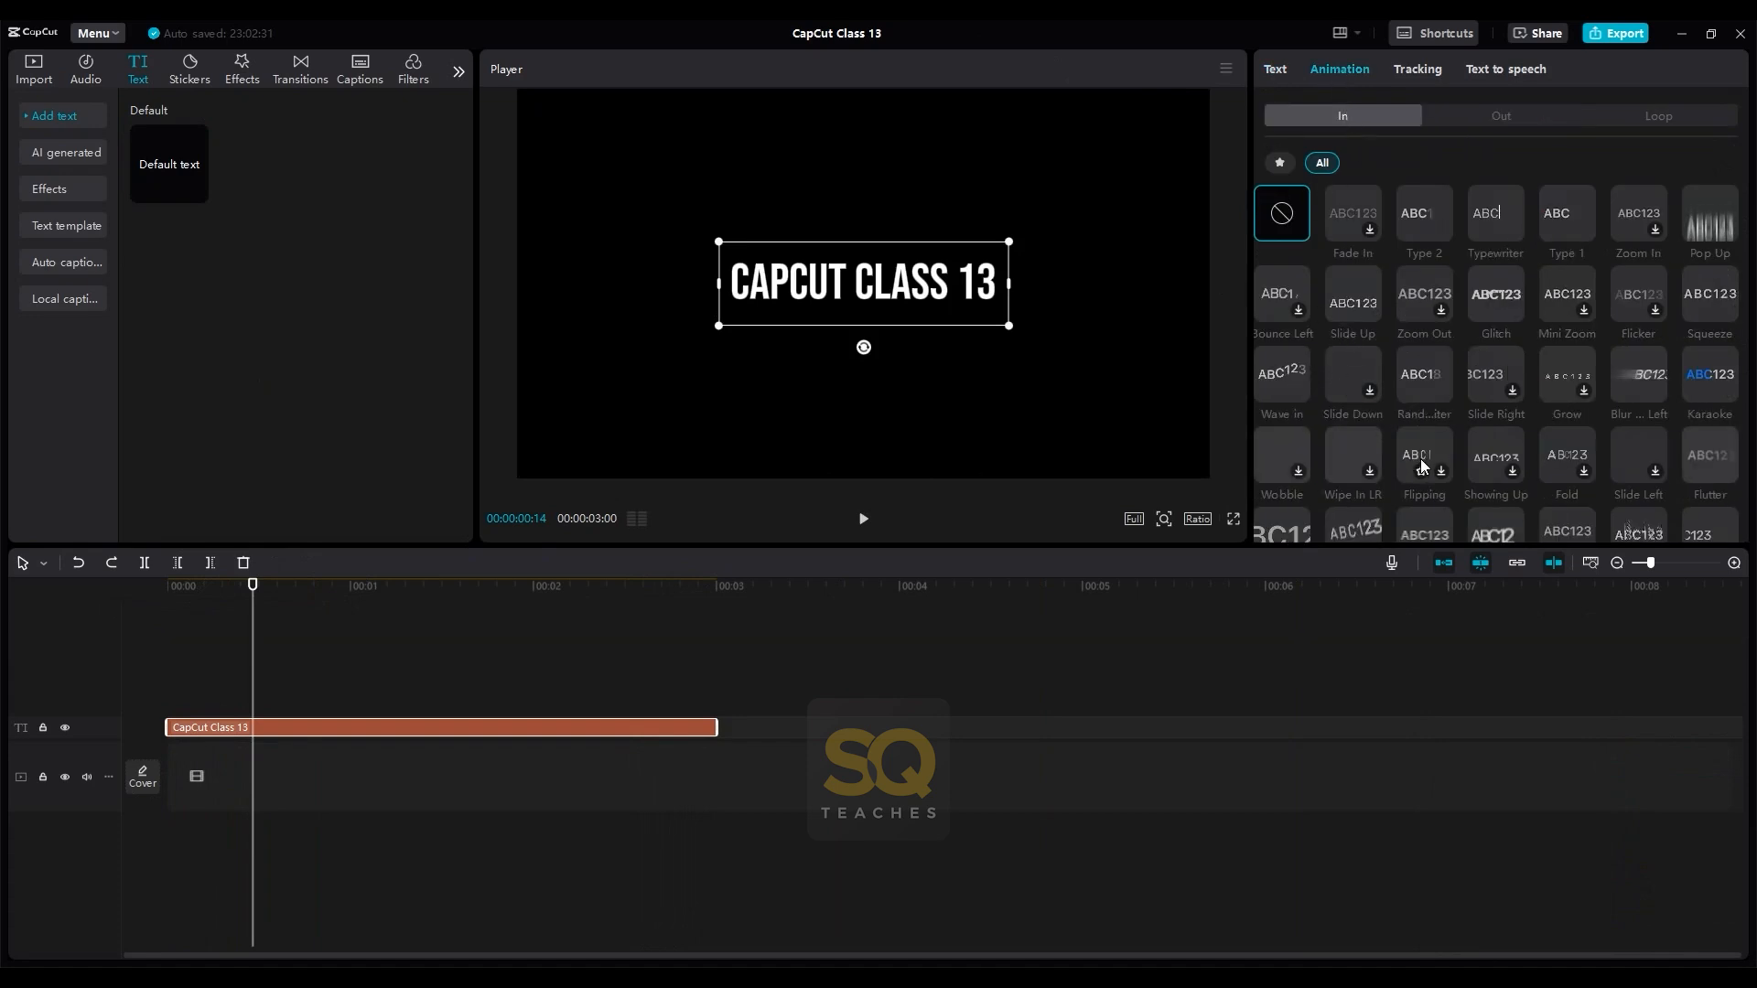
click(1640, 375)
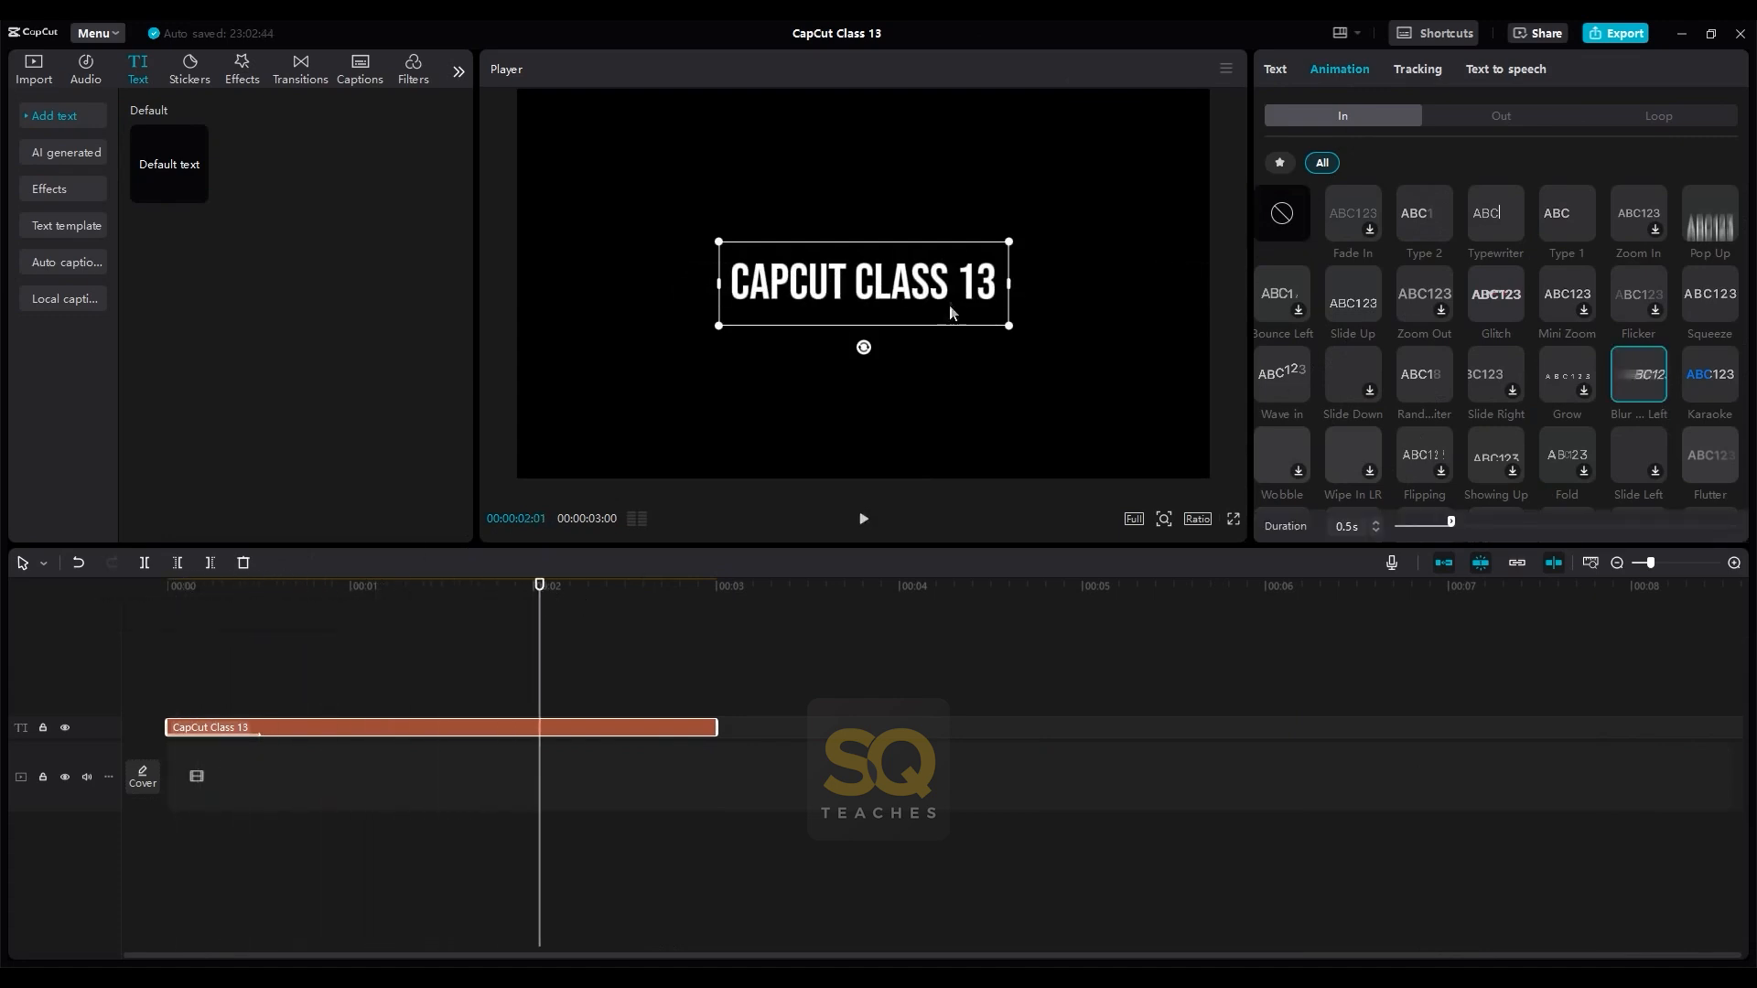
- Give the title clip the Glitch exit animation and play the title back from its start
click(1503, 117)
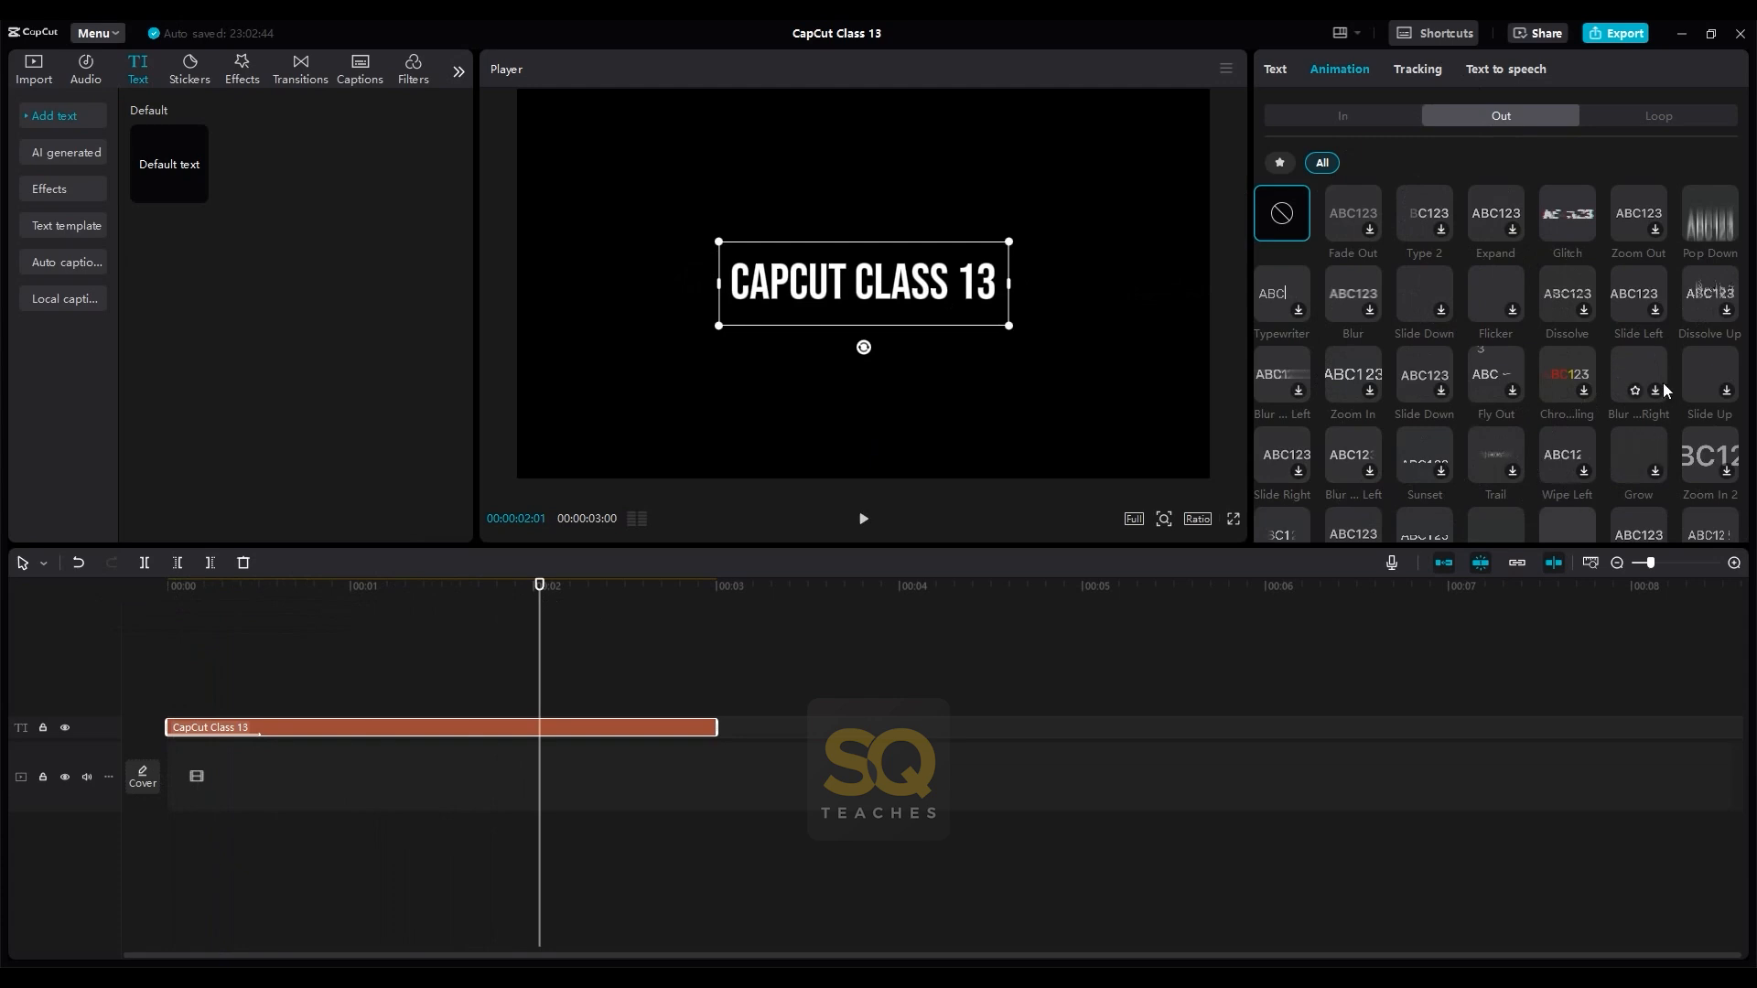
click(1579, 214)
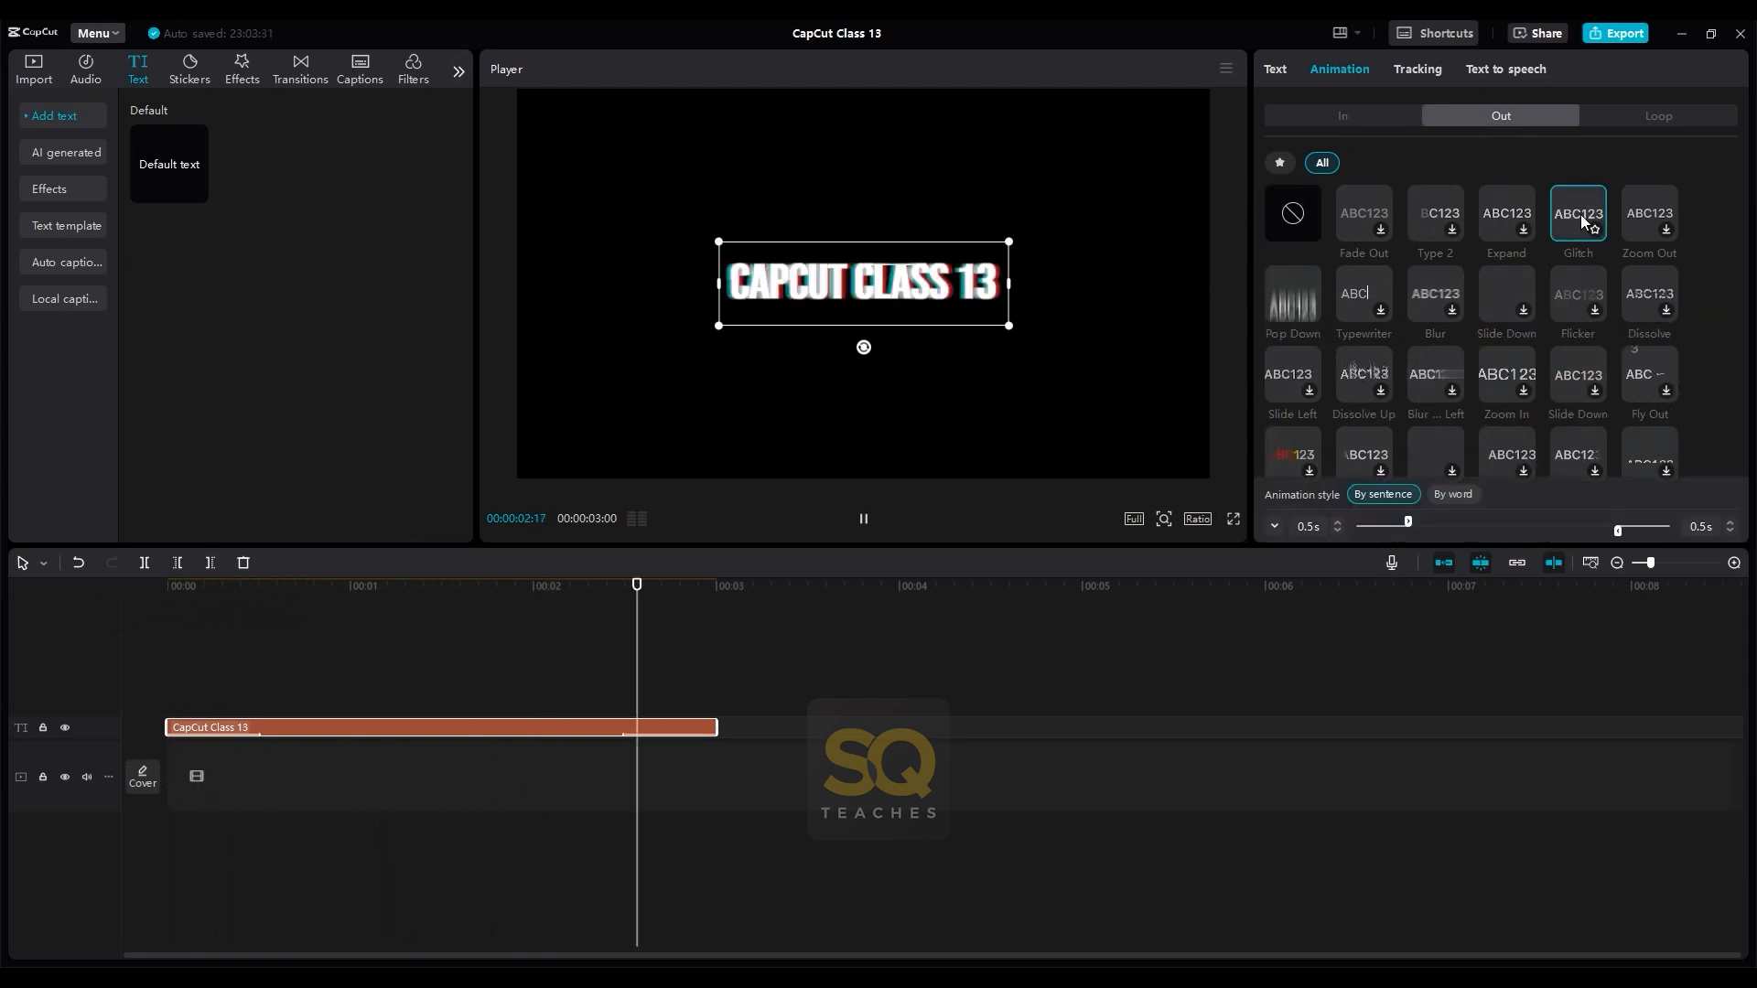
click(172, 607)
key(space)
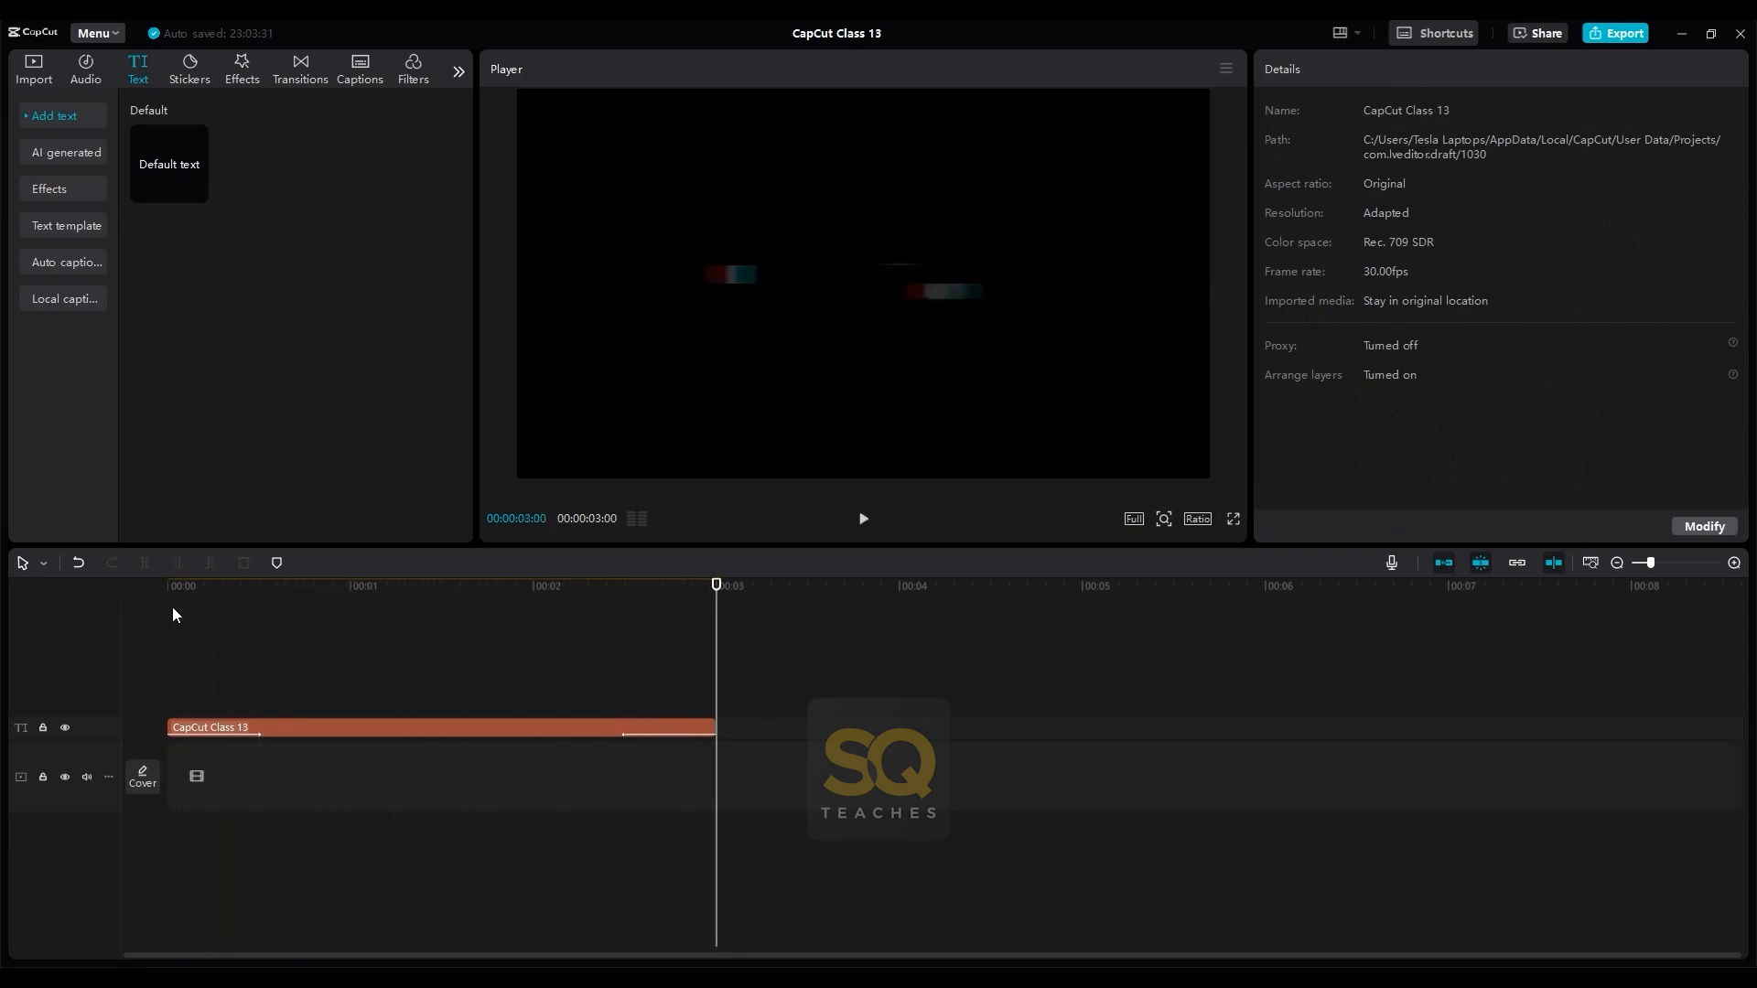
click(331, 620)
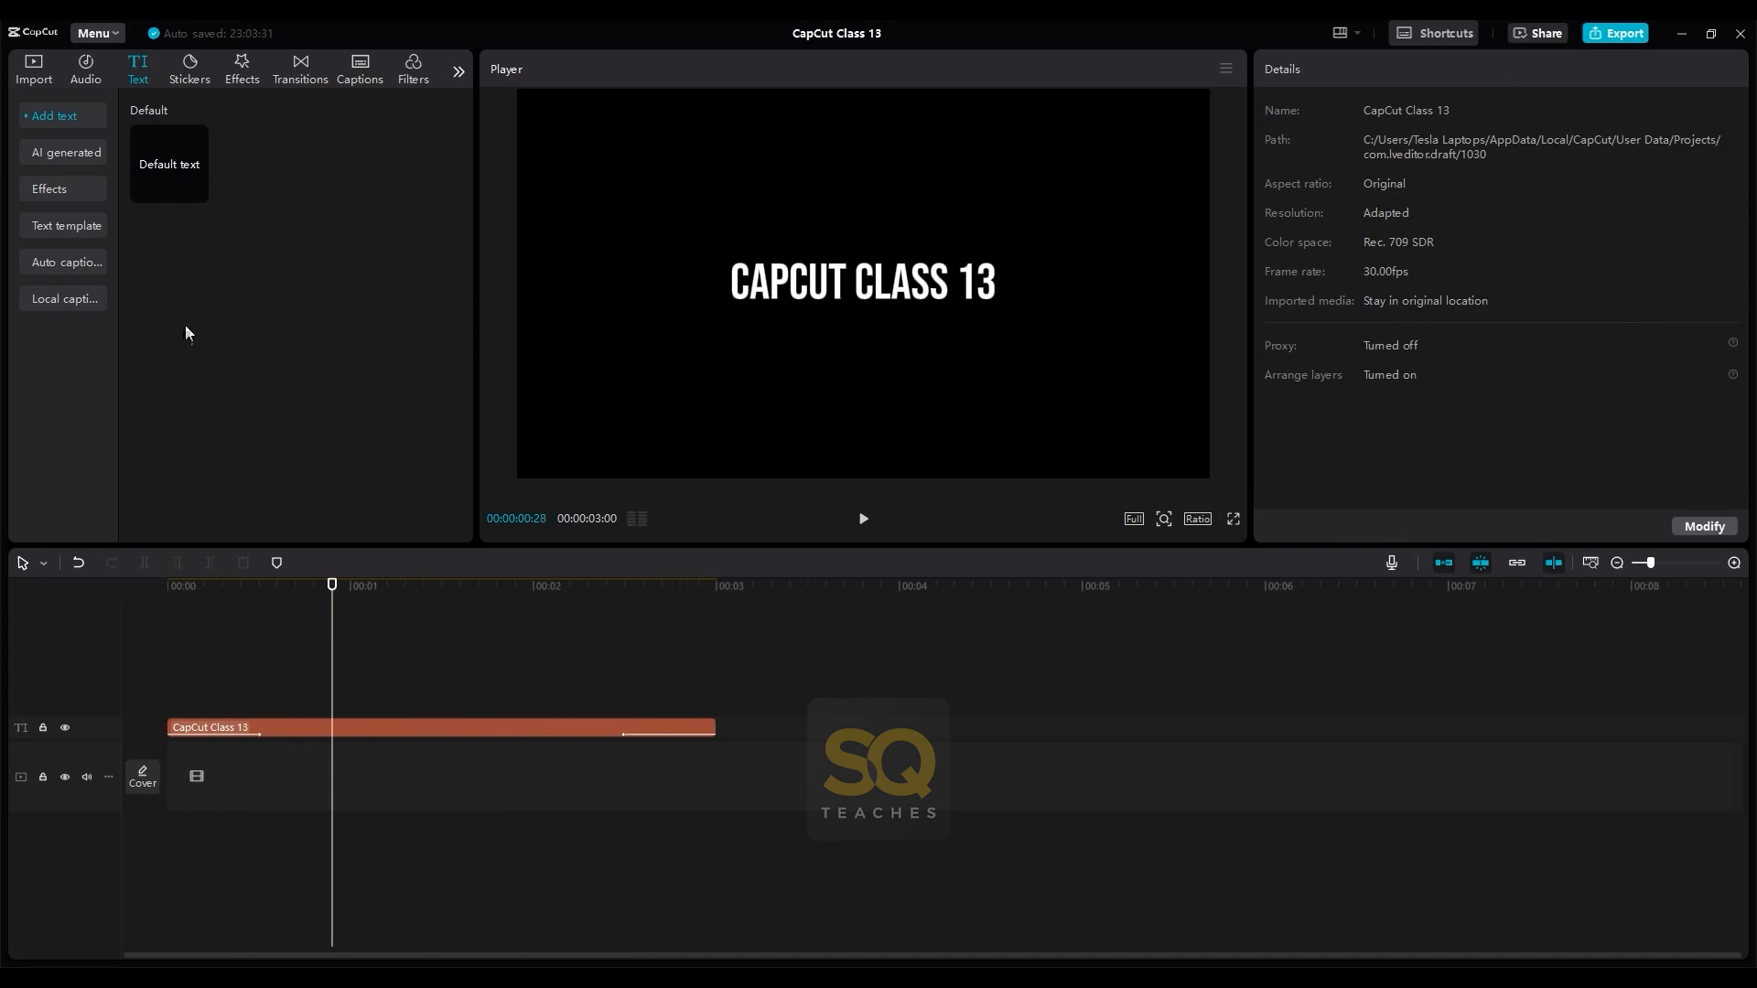
- Add the one-second MA_Flora wav sound effect to the timeline at the playhead and play it to check its sound
click(28, 80)
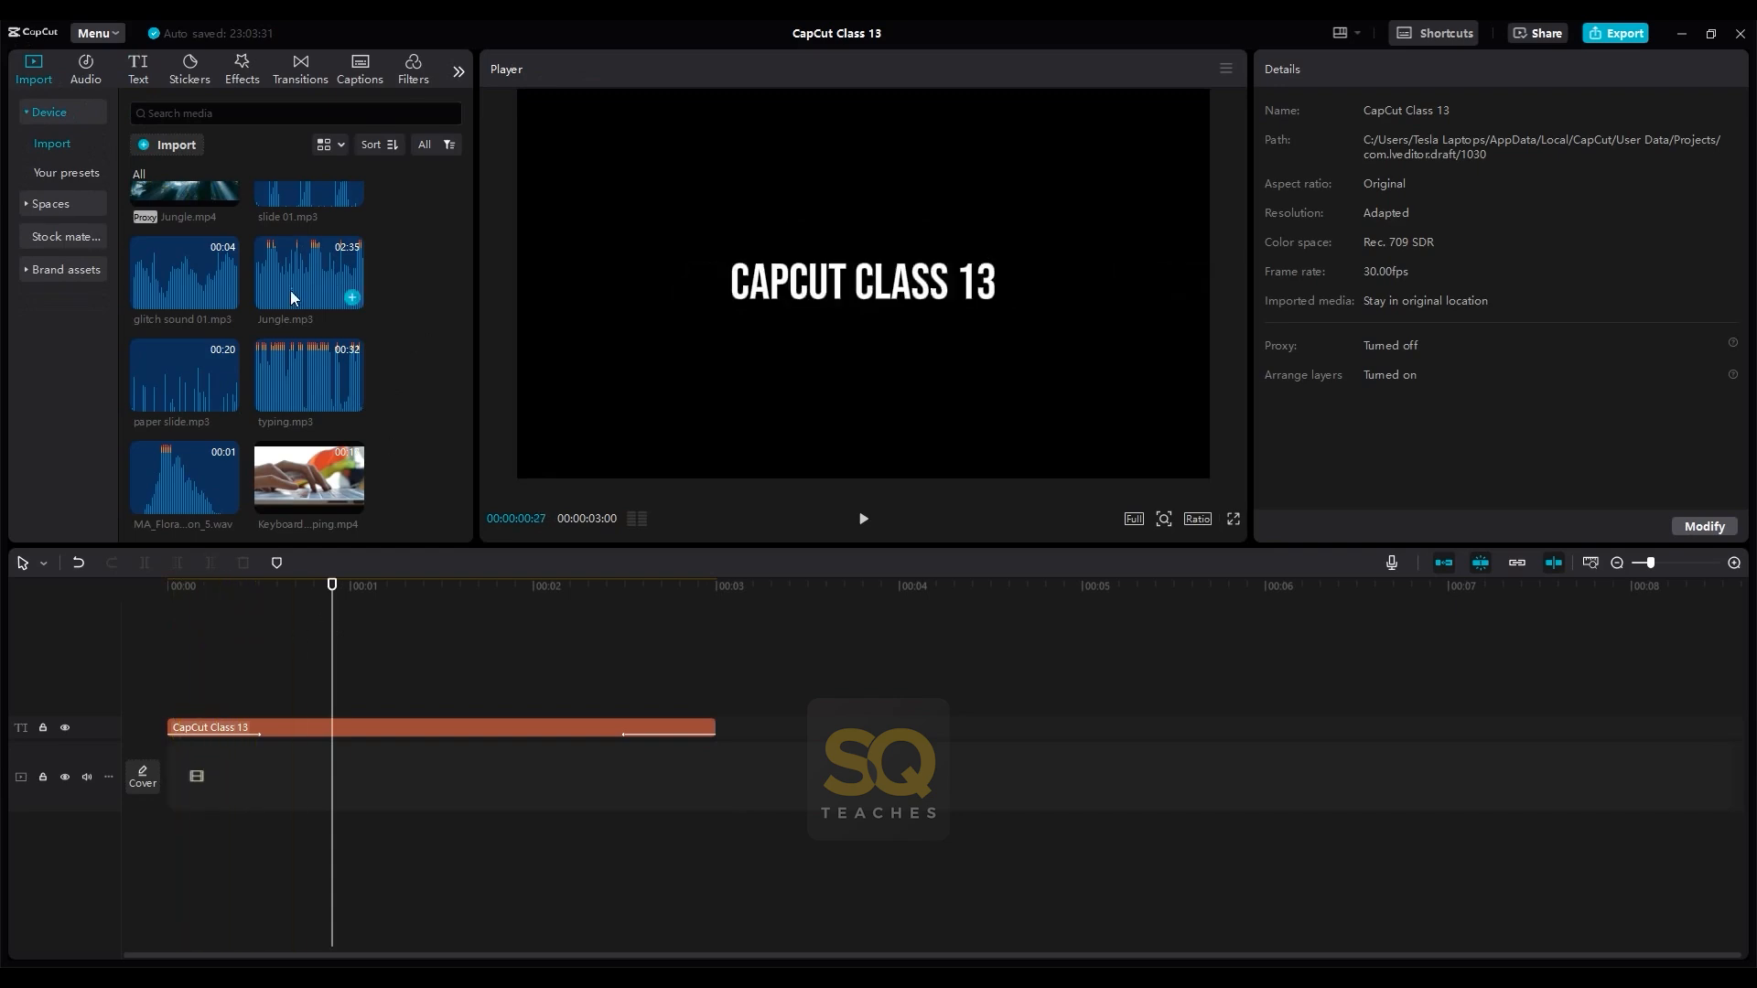
click(227, 503)
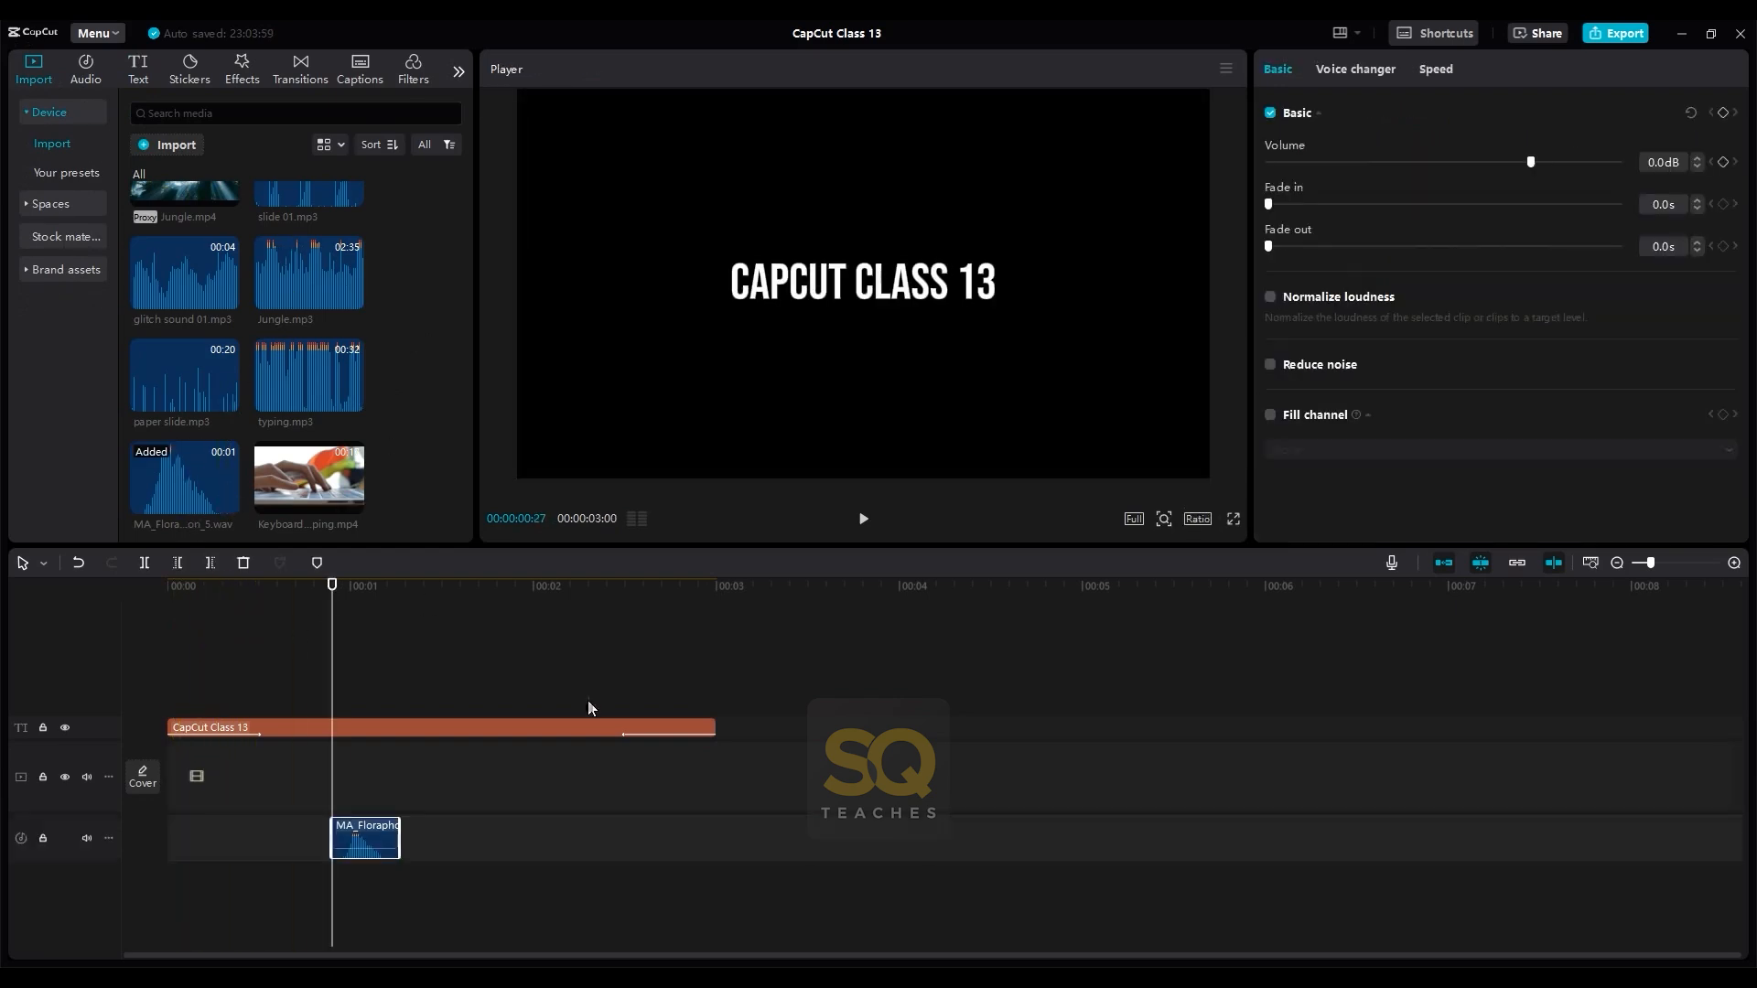
key(space)
click(332, 640)
drag(335, 643, 324, 646)
key(space)
click(326, 639)
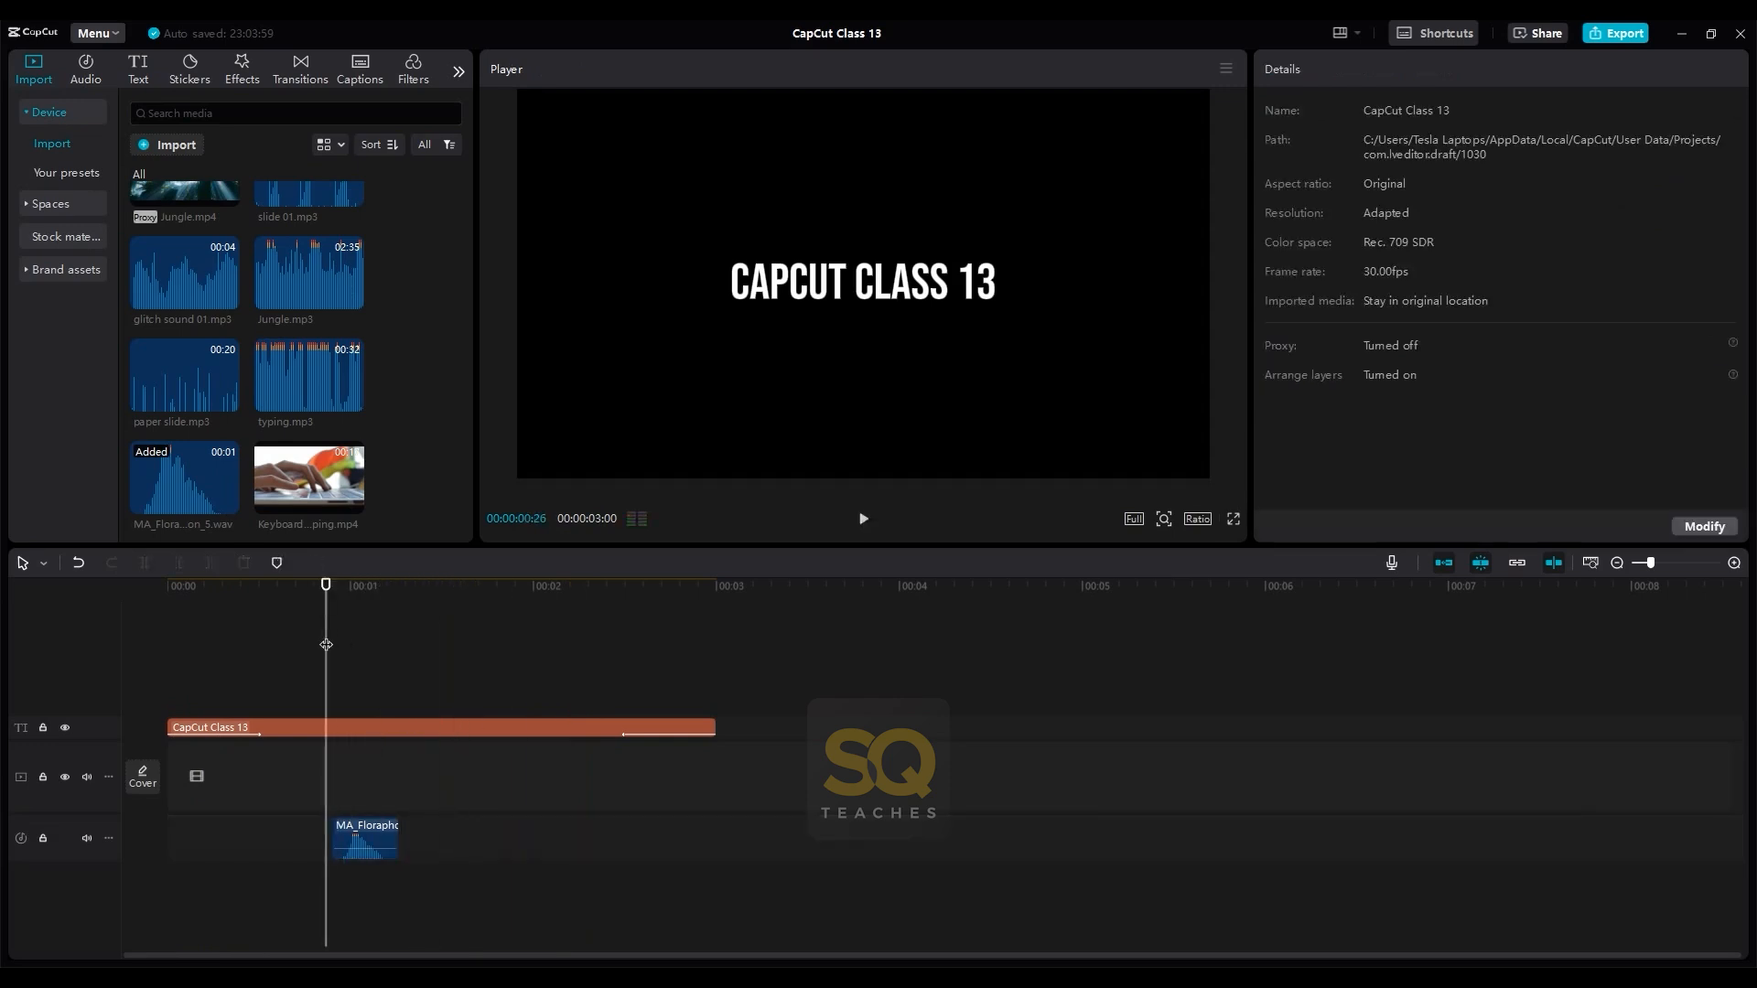
key(space)
- Move the MA_Flora sound effect under the title's entrance animation, starting about 0.1 s into the title, and play it back
drag(368, 840, 202, 845)
click(170, 672)
key(space)
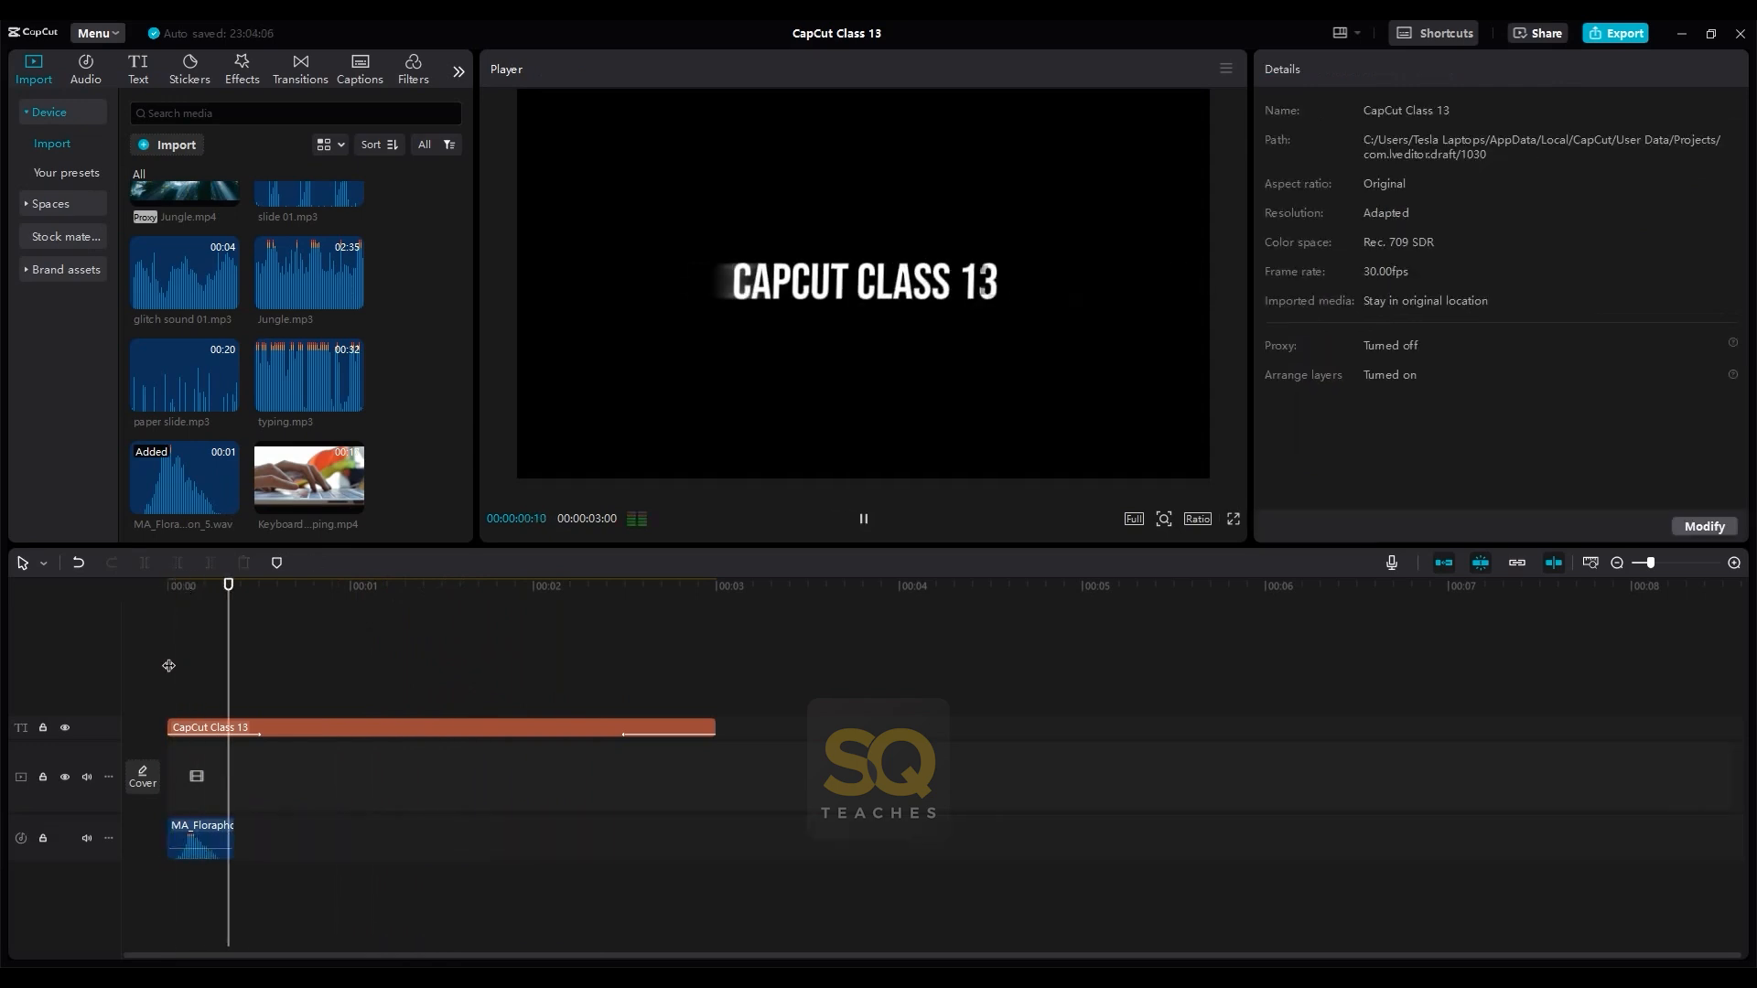
key(space)
drag(188, 838, 204, 837)
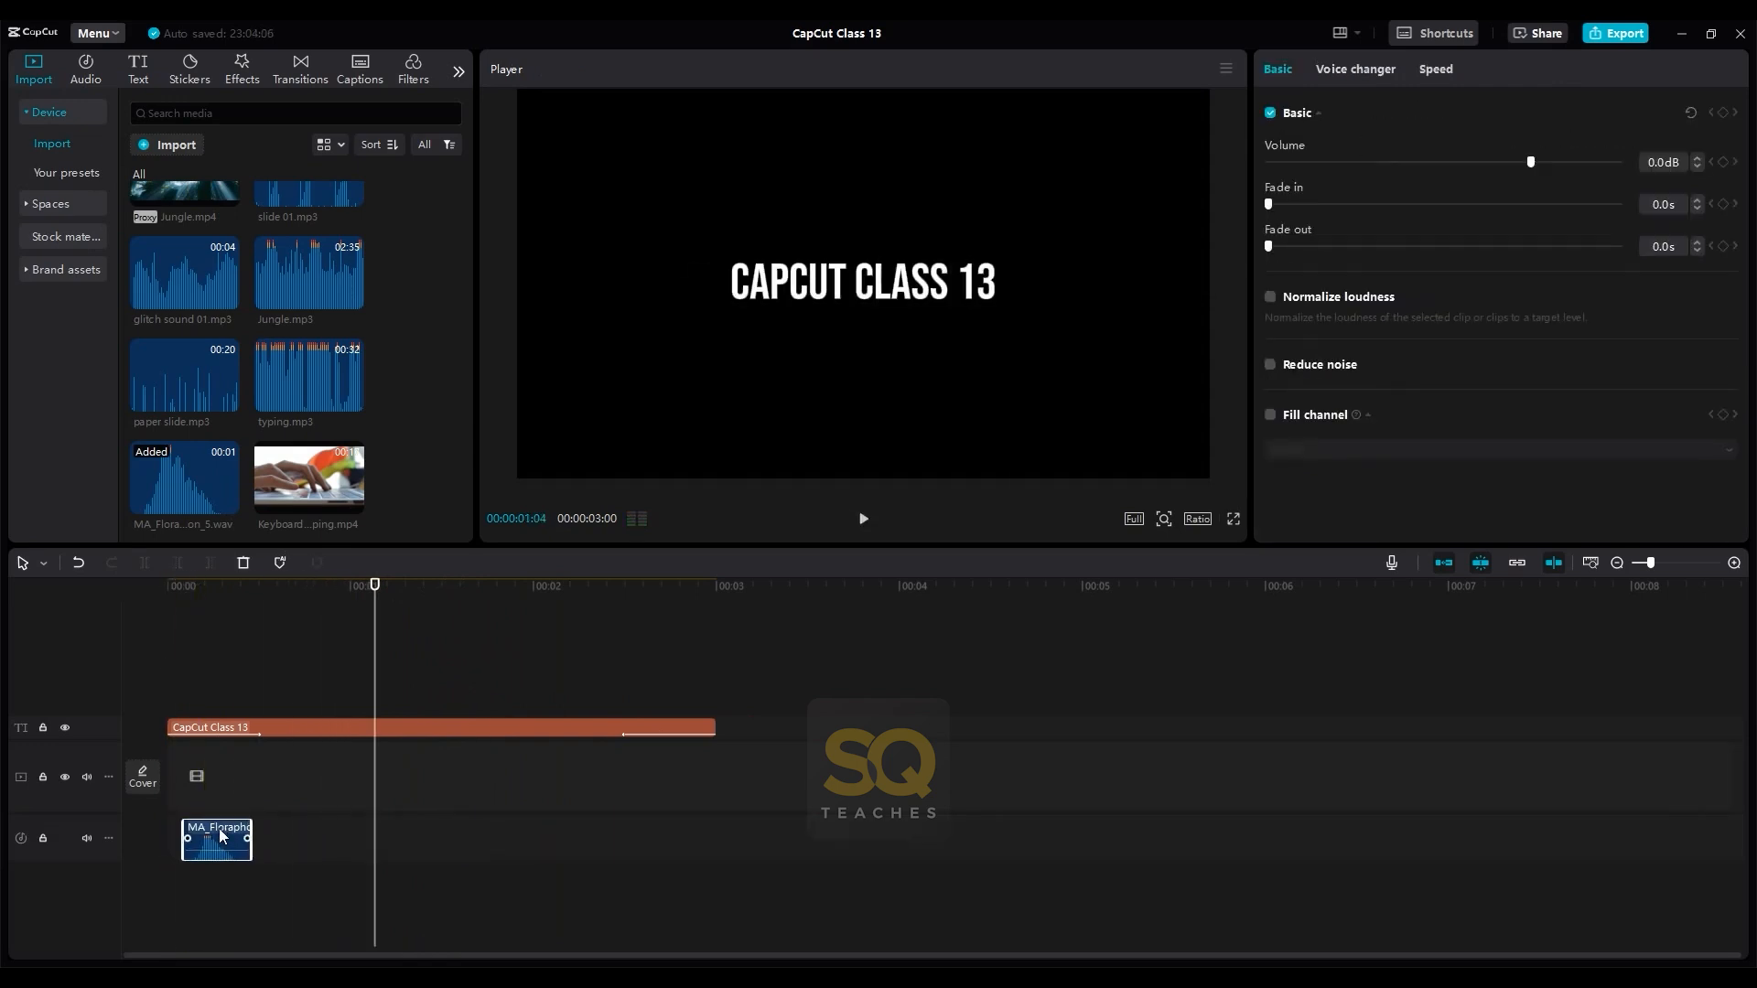
click(173, 647)
key(space)
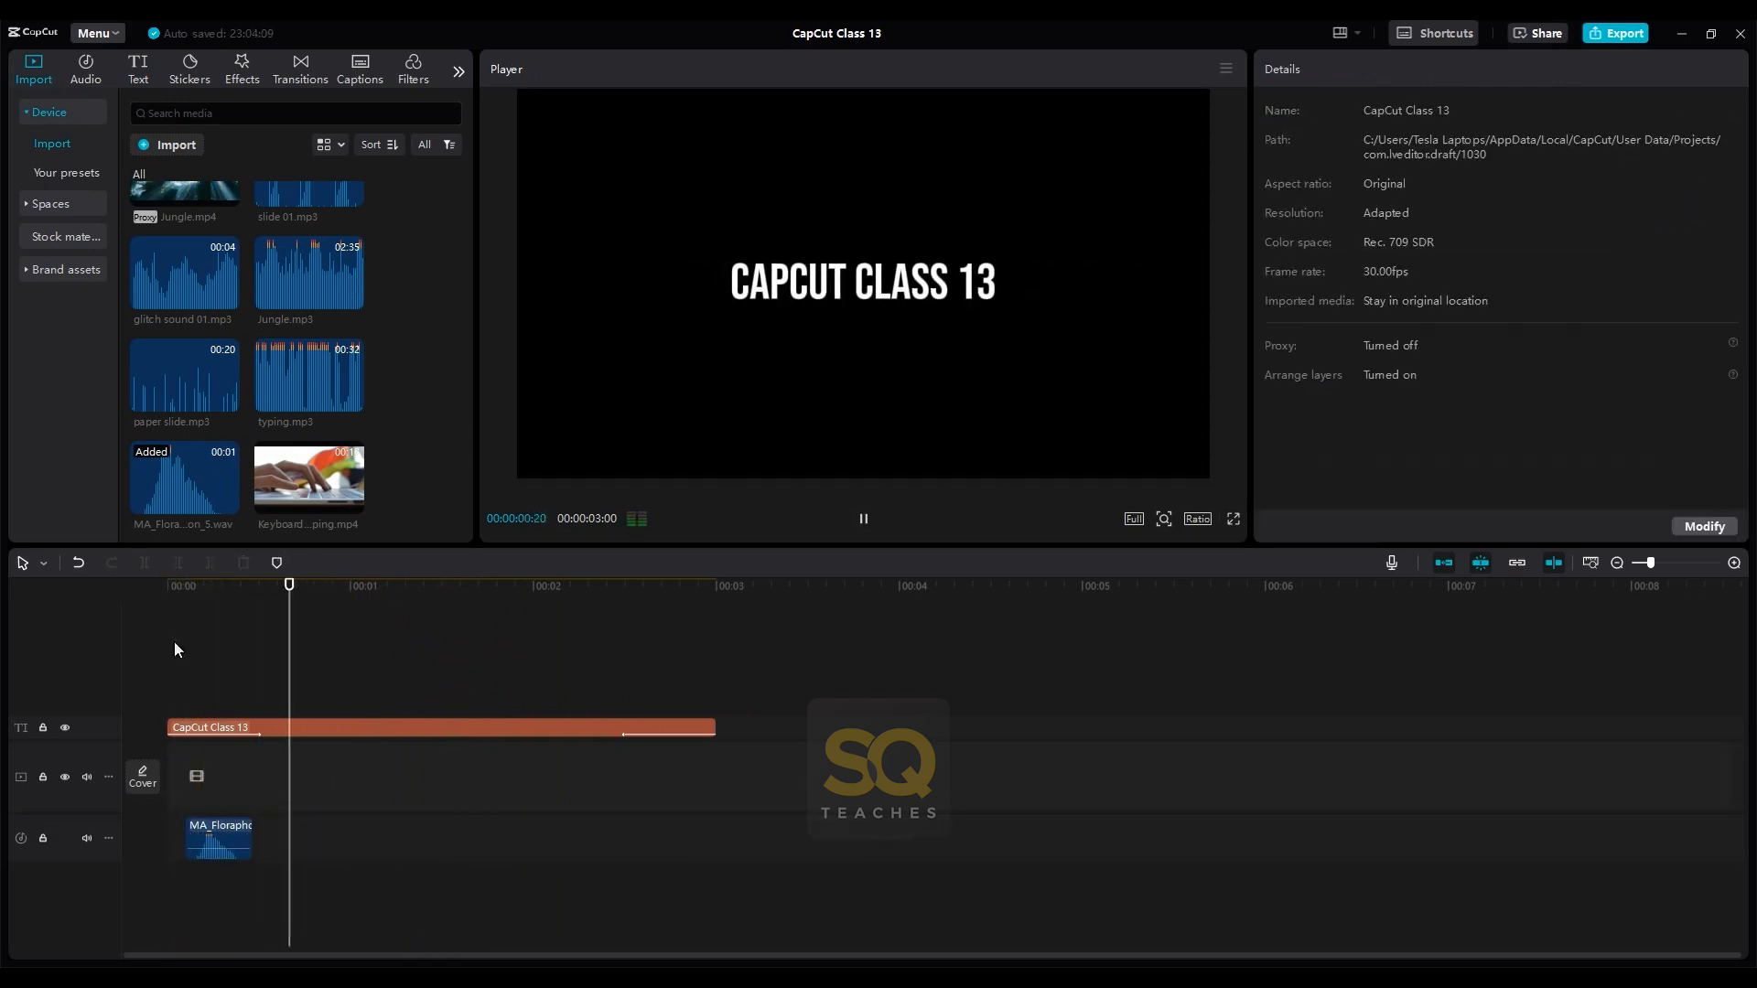
key(space)
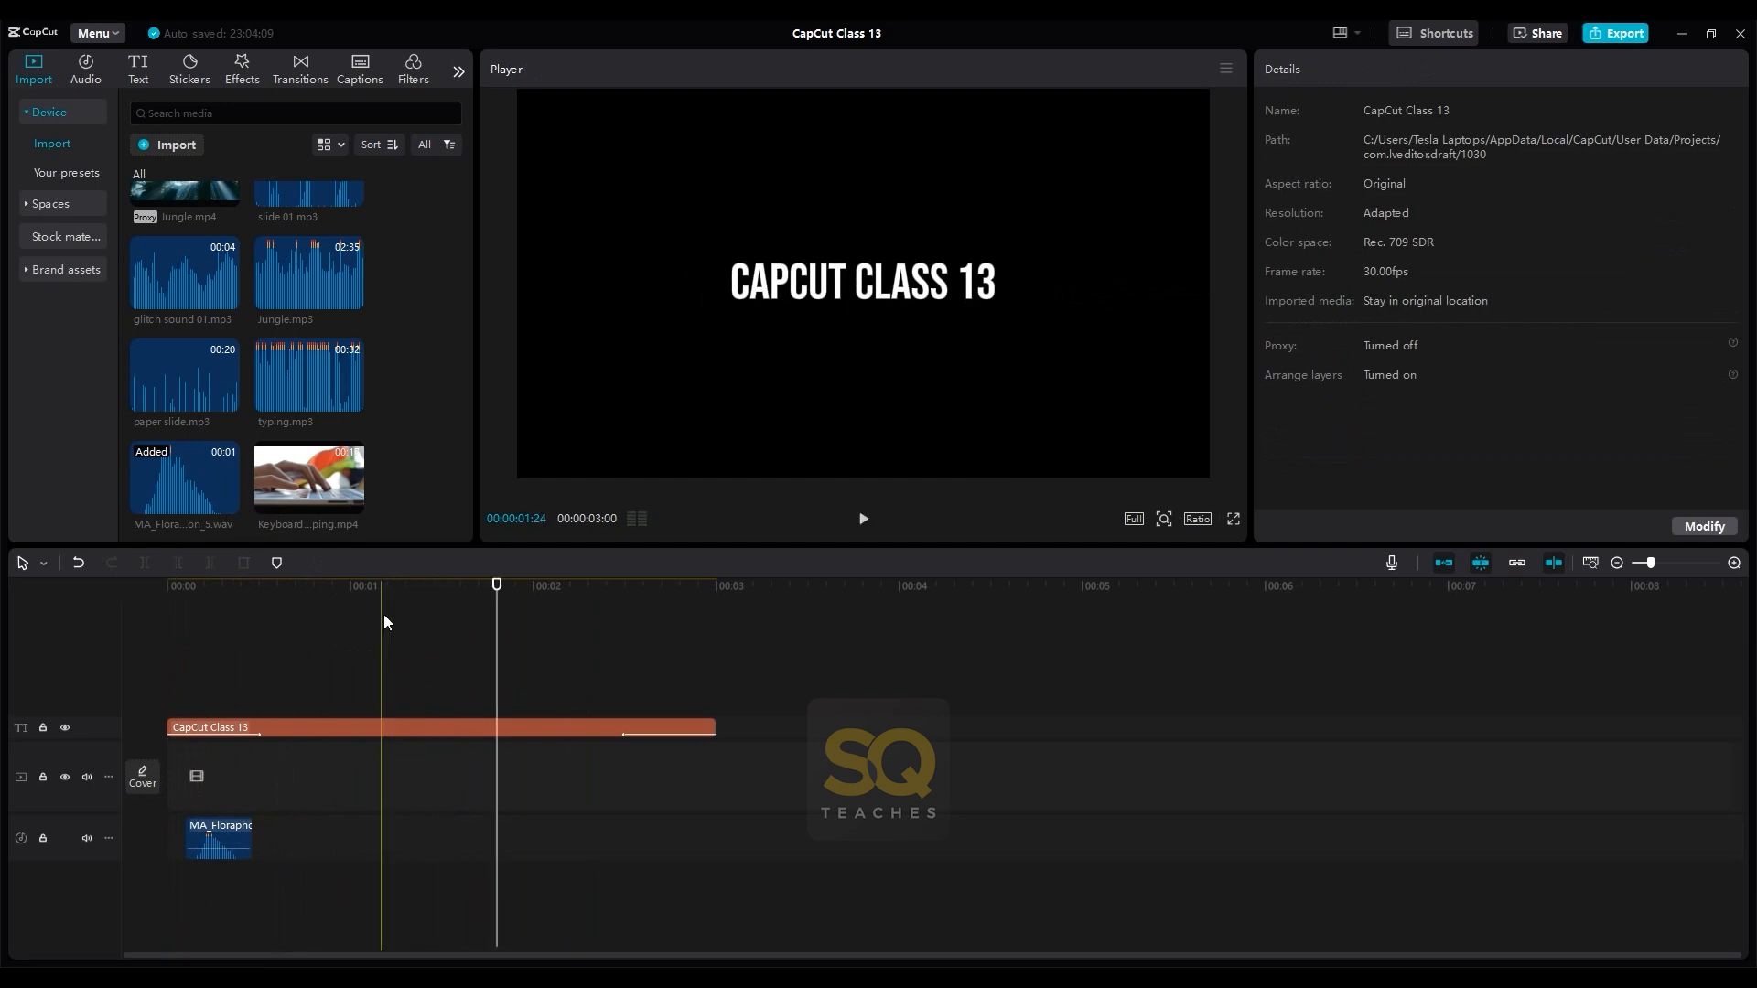
- Add glitch sound 01.mp3 to the timeline, align its start with the title's exit animation, and play it back
click(197, 279)
click(227, 299)
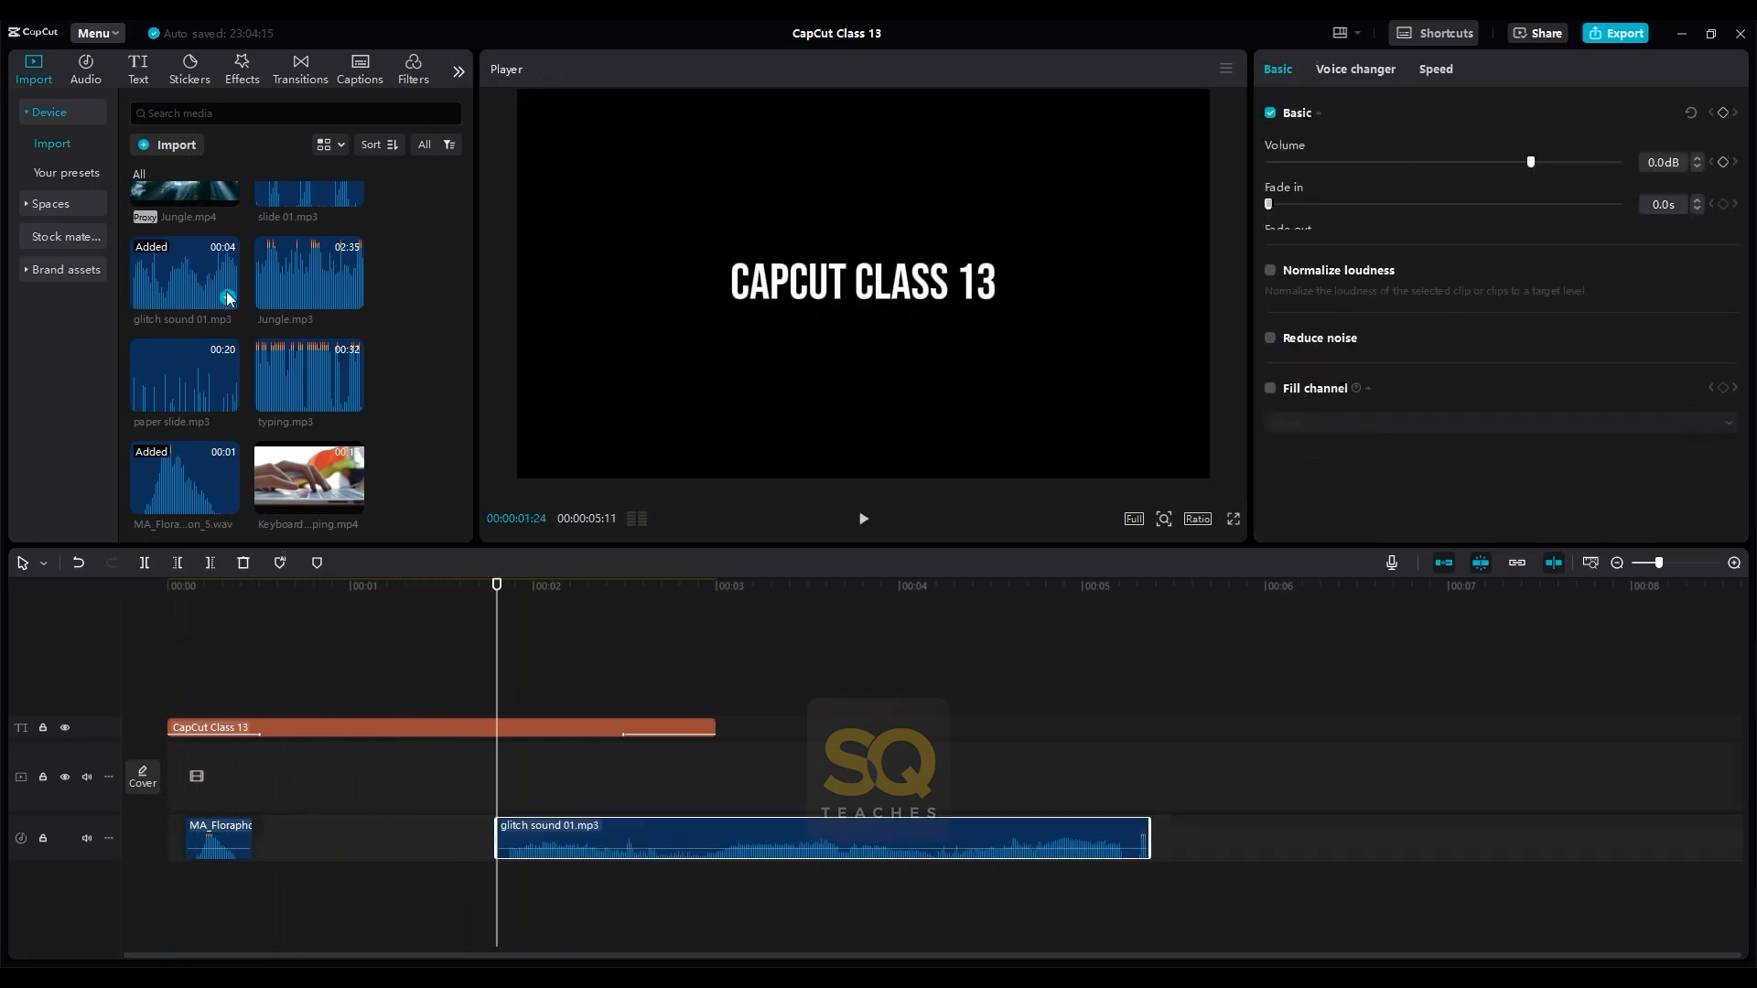
drag(558, 825, 678, 826)
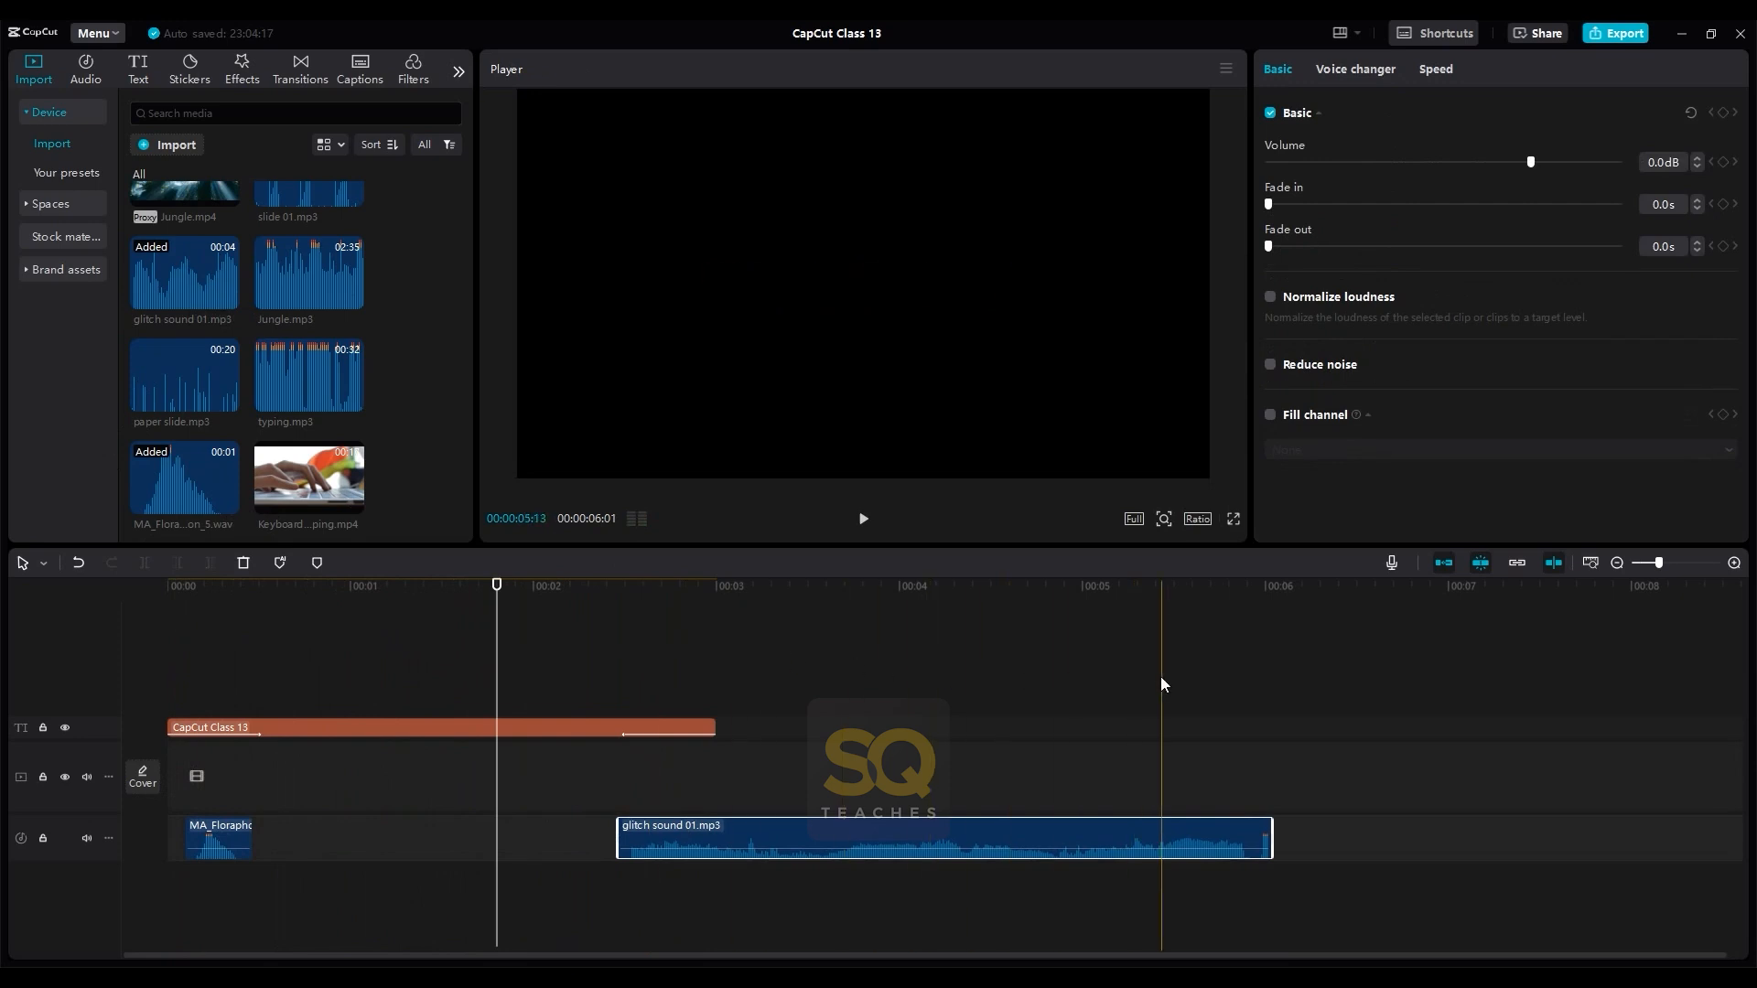
click(629, 627)
key(space)
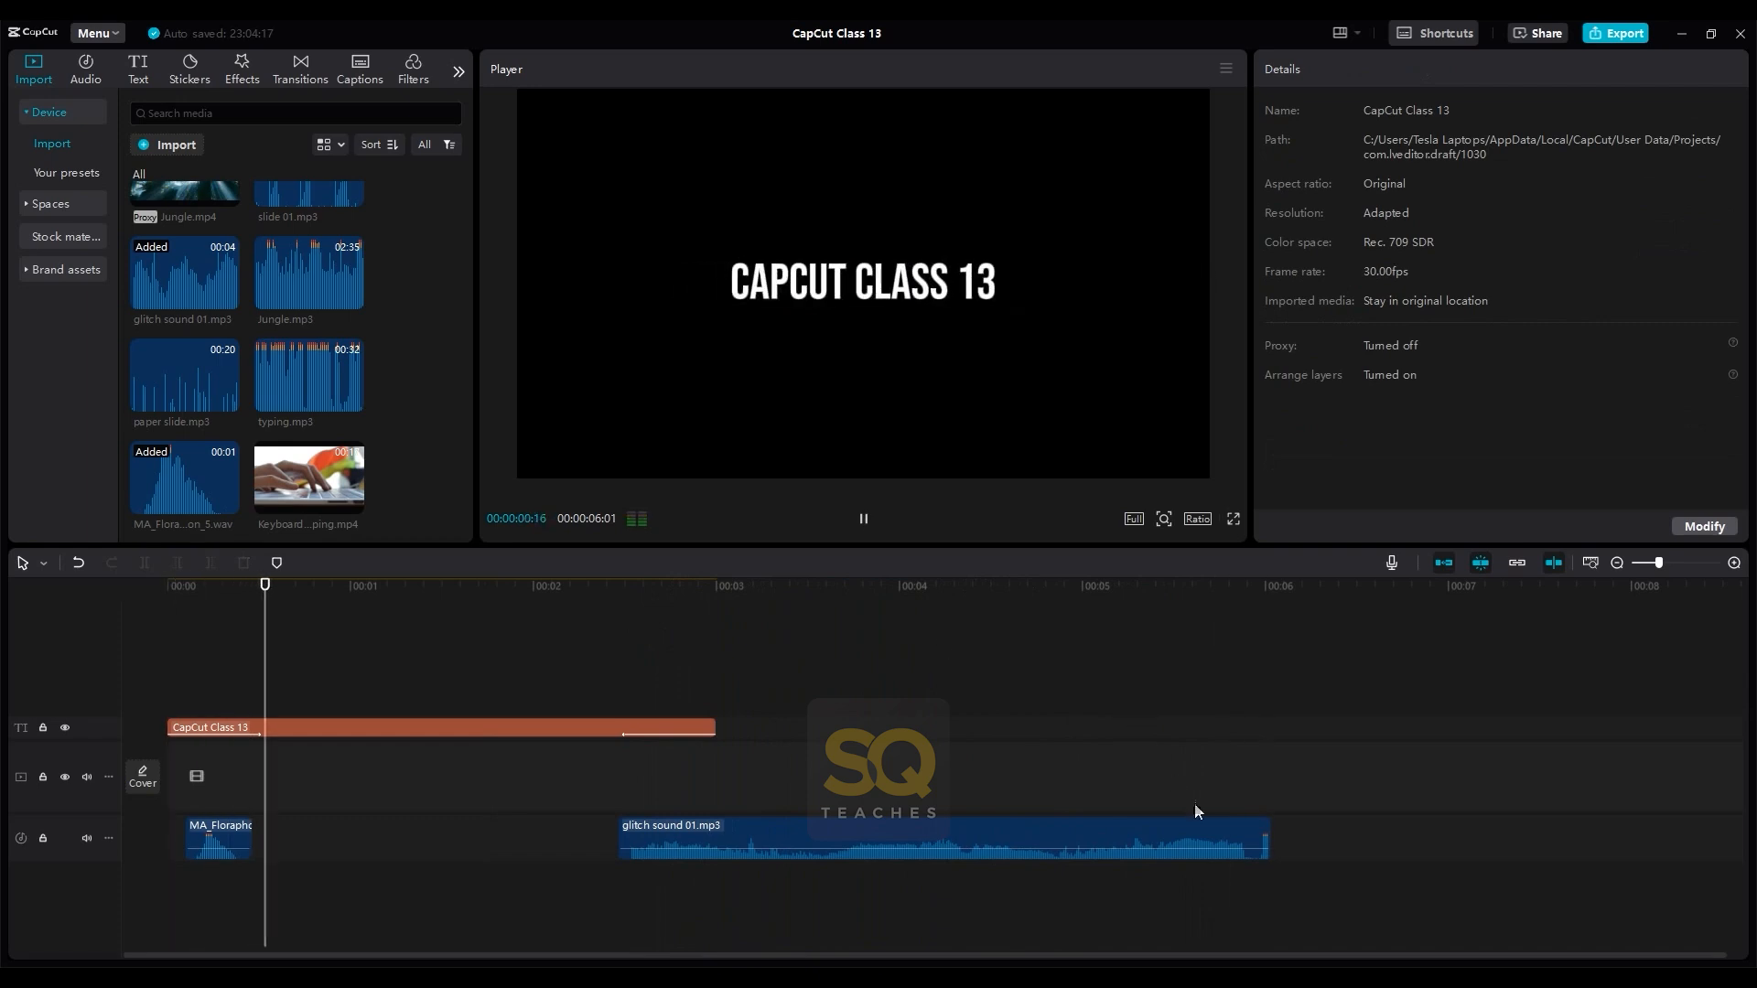
key(space)
- Trim the end of the glitch sound to match the end of the title, then play back the full title sequence
drag(1268, 824, 707, 837)
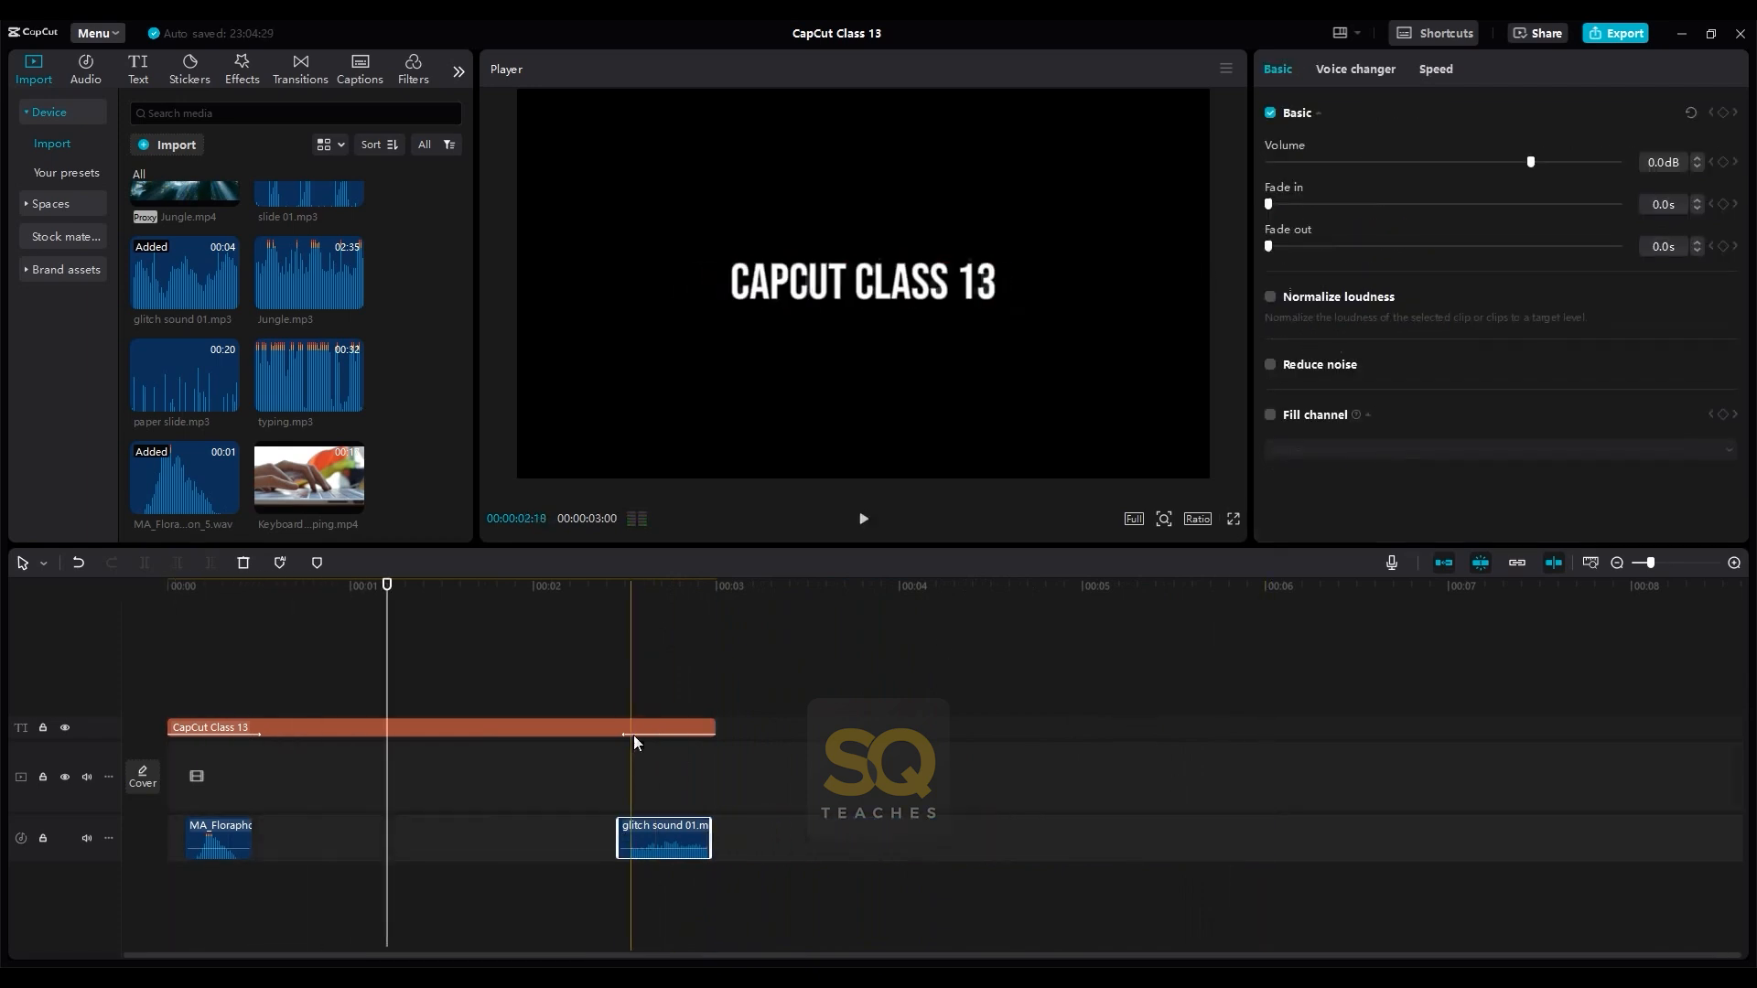
click(606, 681)
key(space)
drag(715, 584, 145, 613)
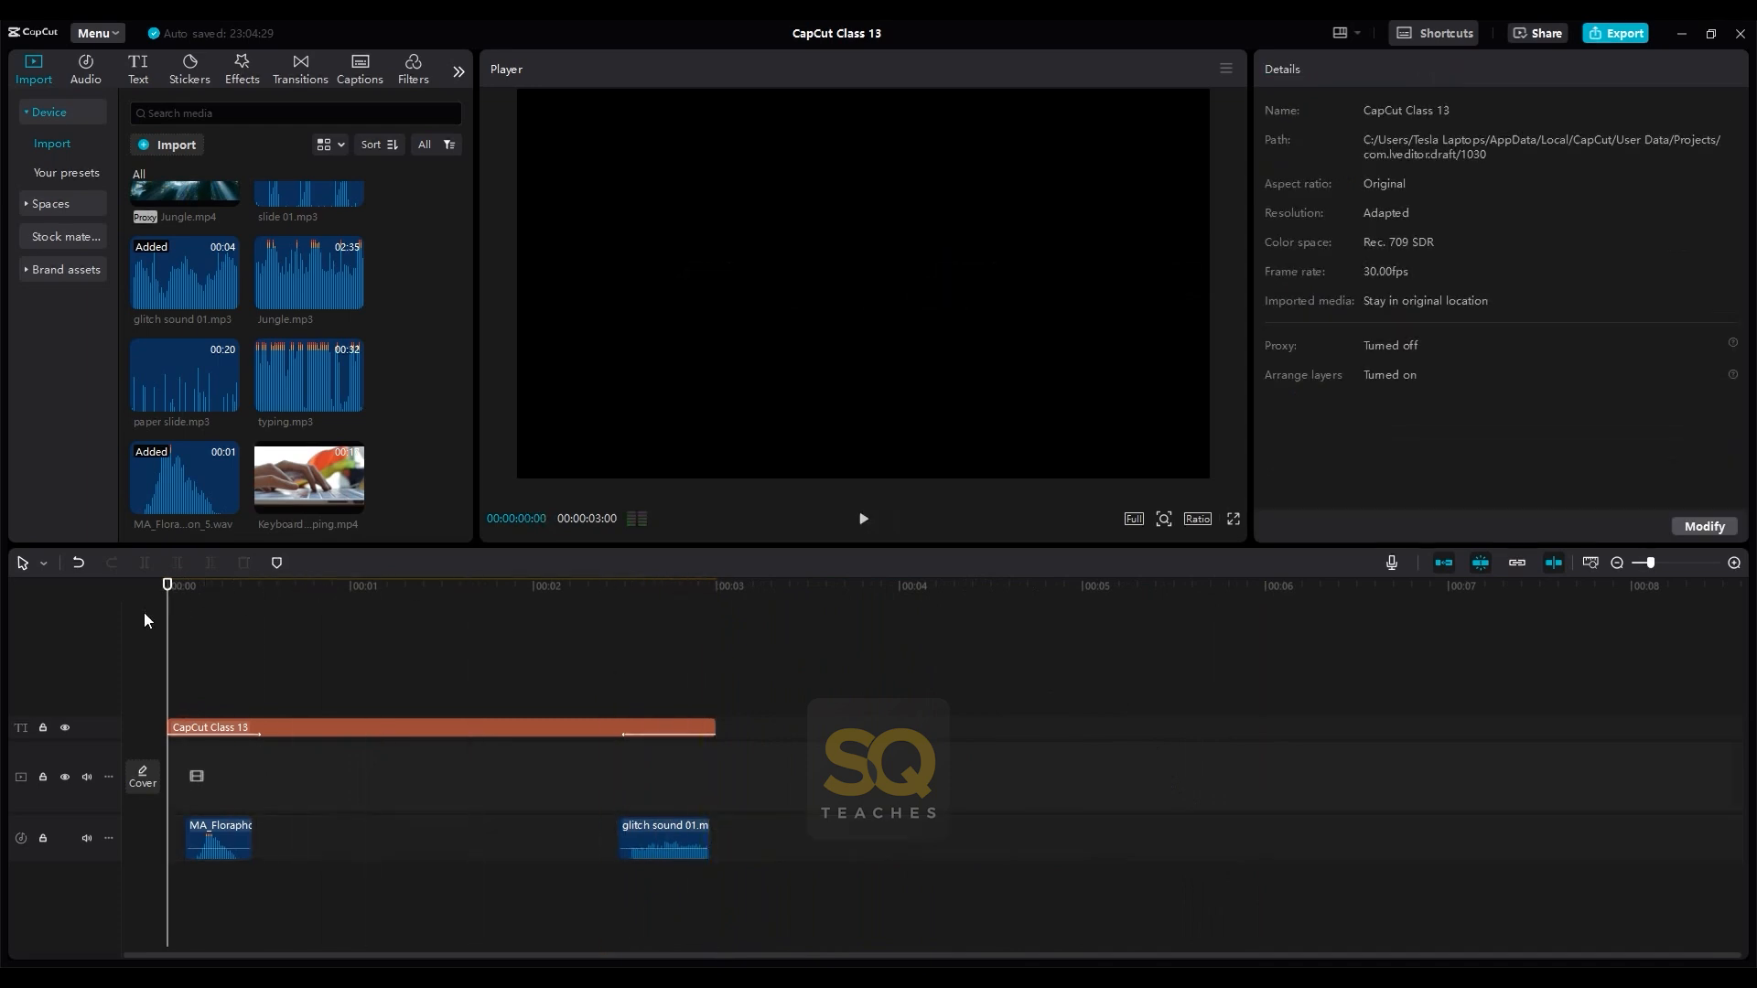
key(space)
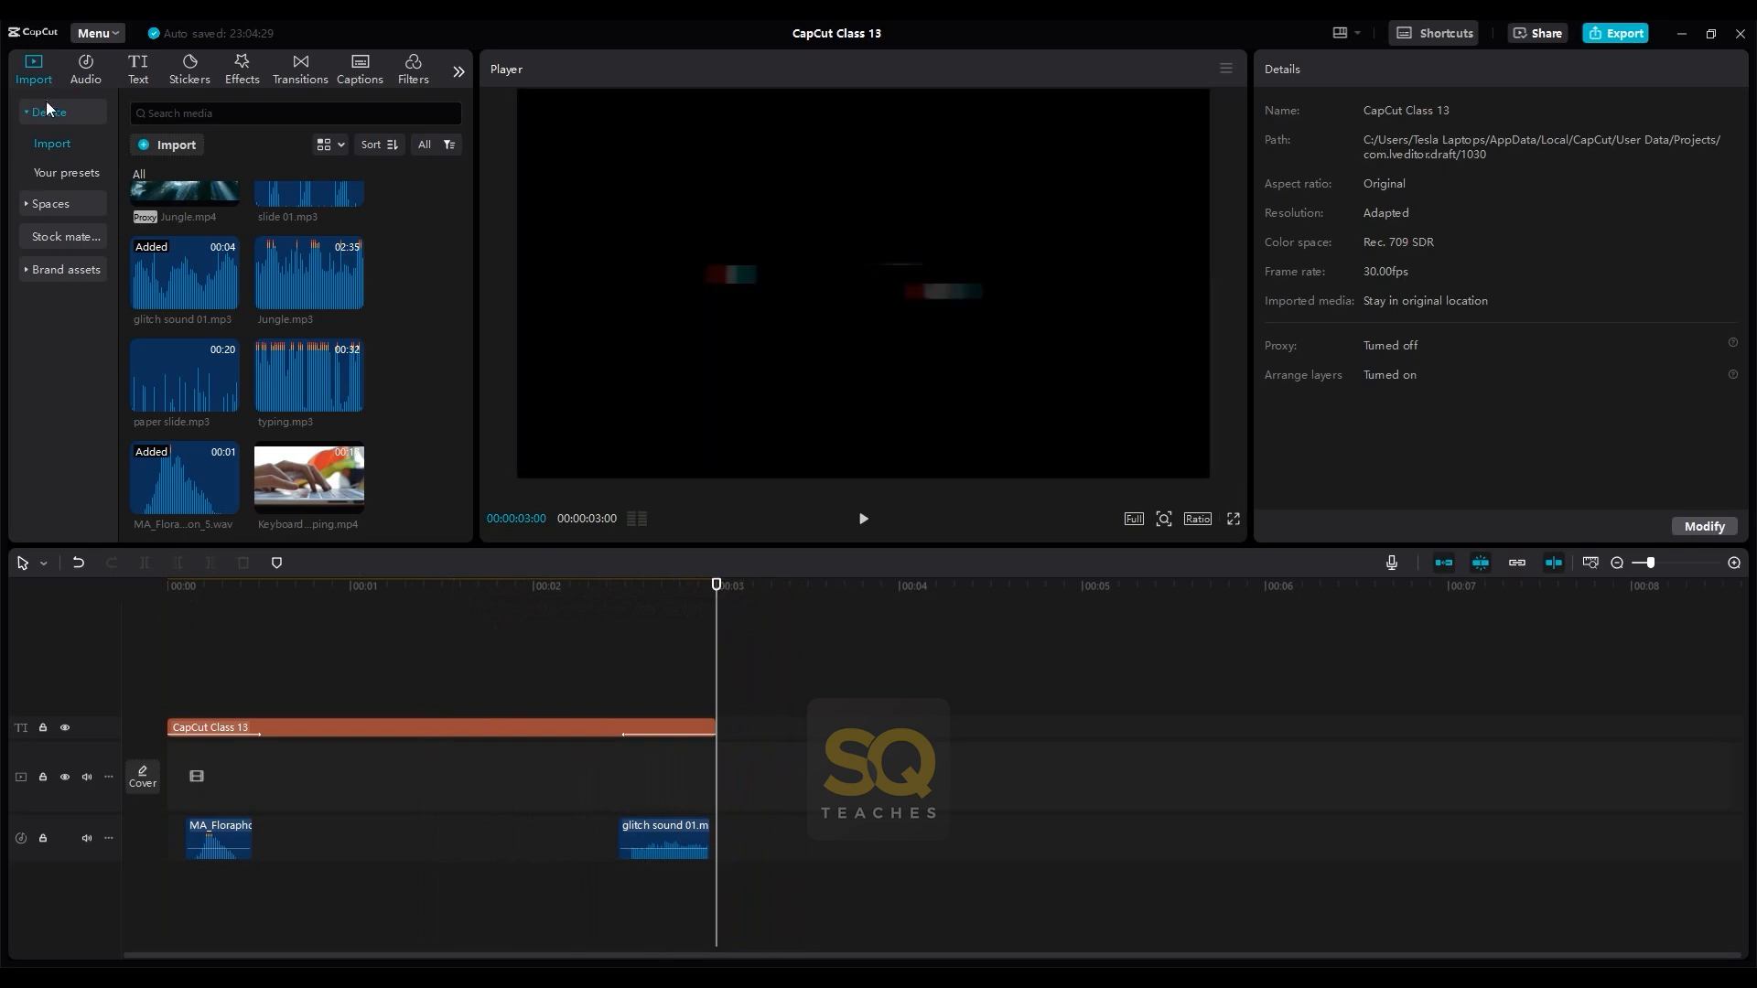
- Add Keyboard typing.mp4 to the timeline on a separate video track, starting right at the end of the title
scroll(397, 256, up, 2)
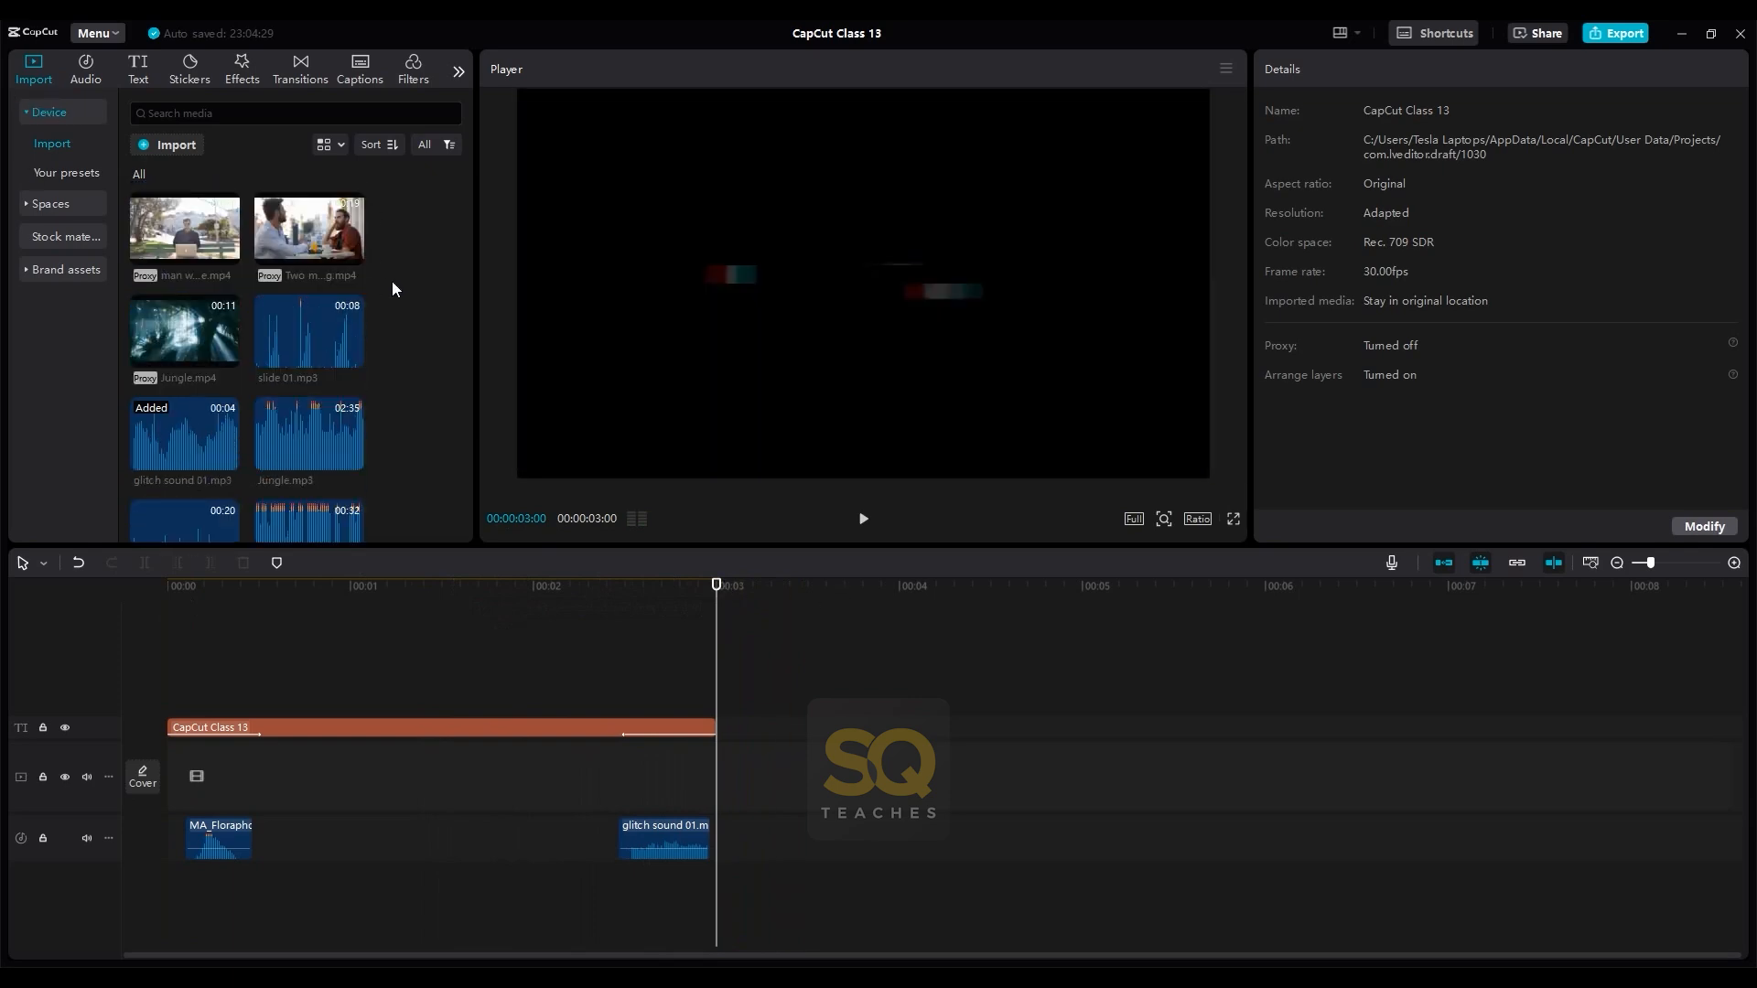
scroll(392, 282, down, 2)
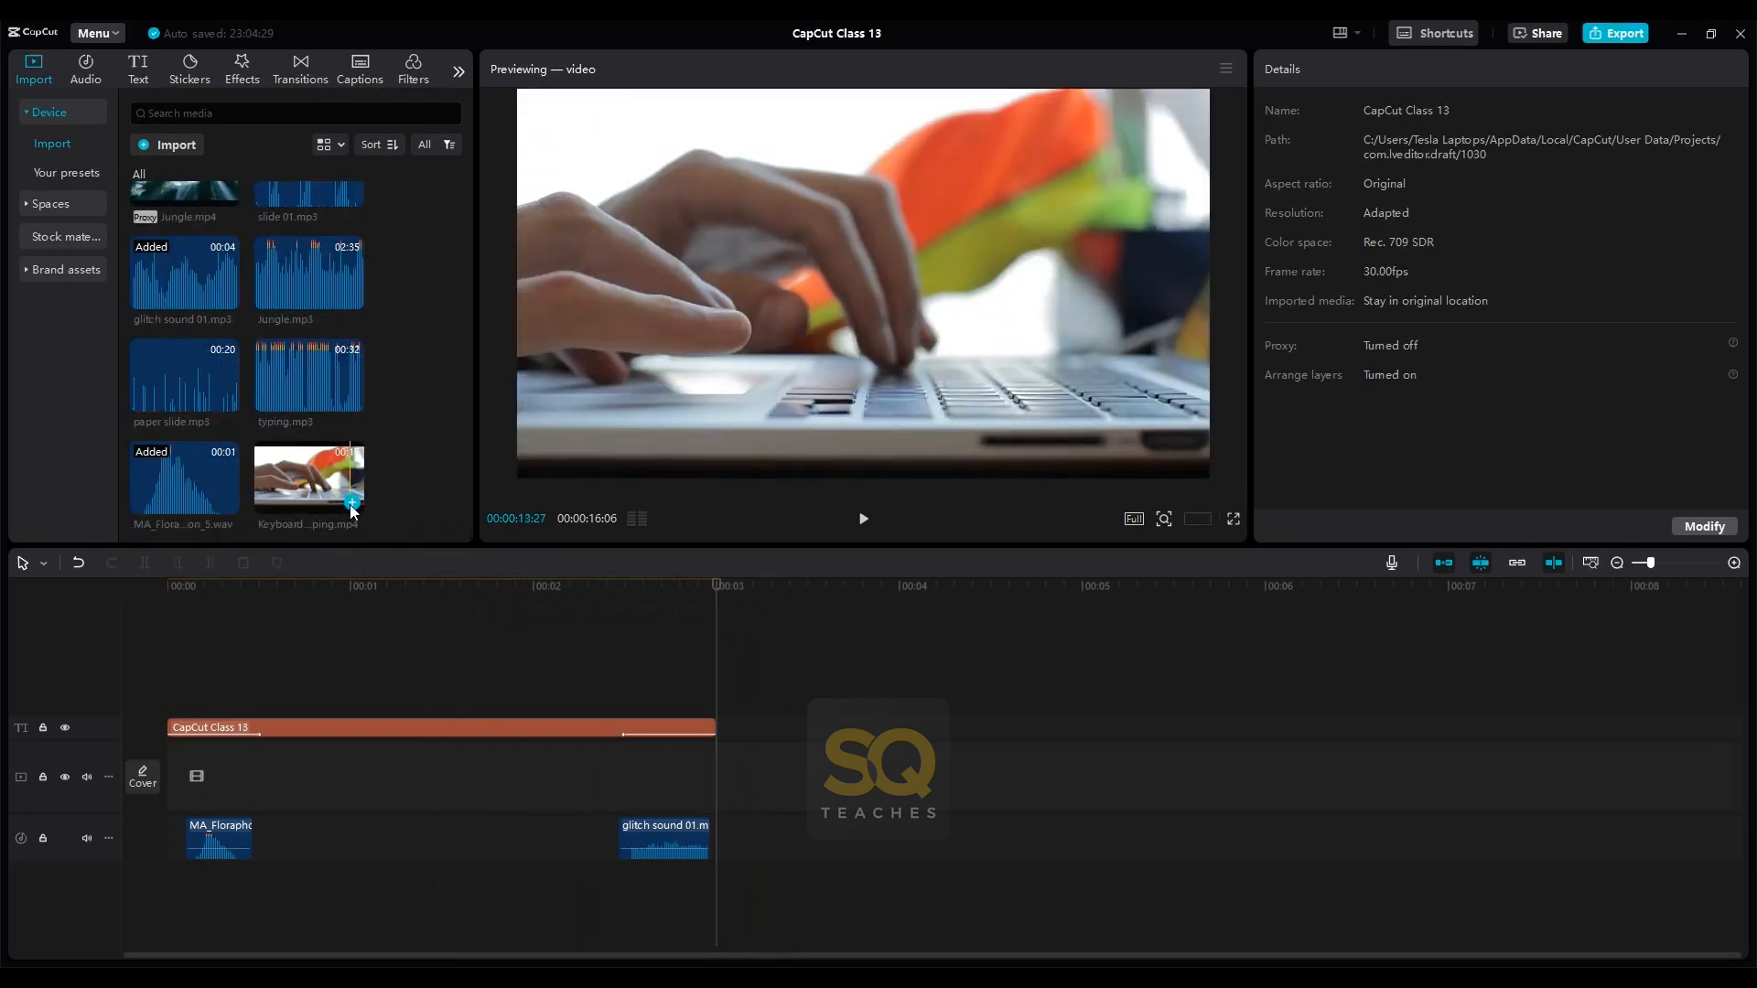
click(351, 502)
drag(489, 790, 1032, 723)
- Split the Keyboard typing.mp4 clip at 00:00:07:00 and delete the part before the cut
drag(719, 589, 1395, 630)
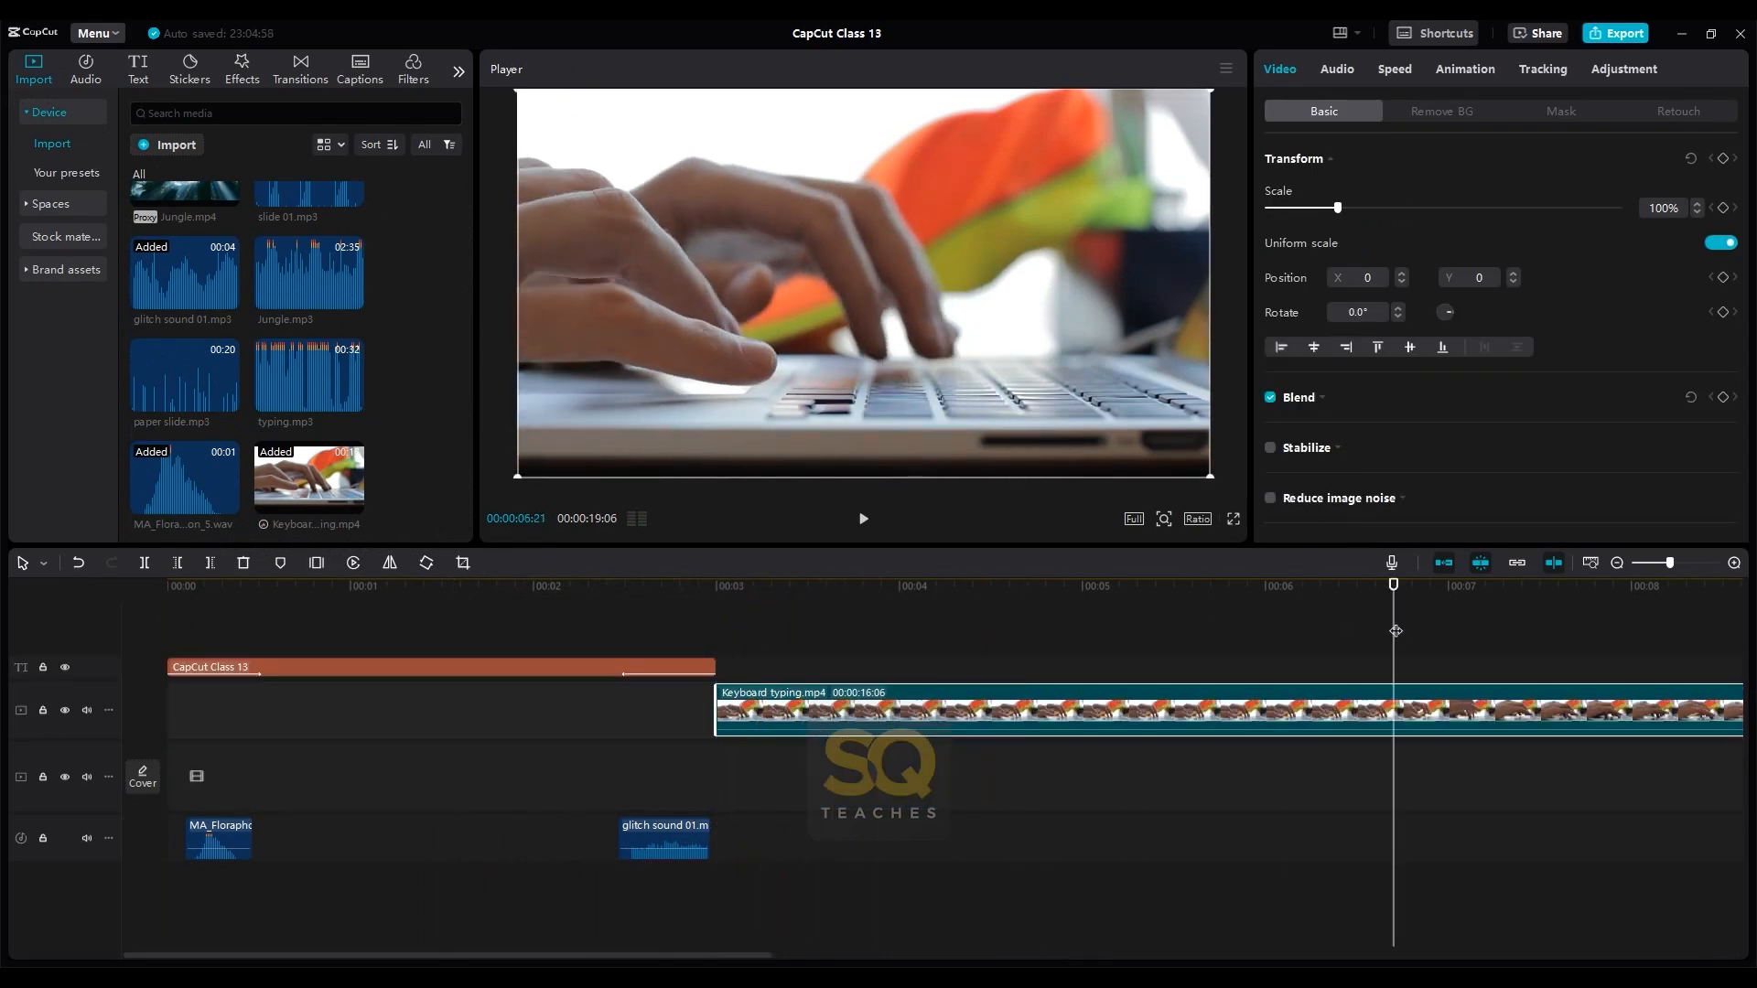
scroll(1395, 631, down, 4)
mouse_move(474, 586)
mouse_down()
mouse_move(524, 590)
mouse_move(489, 590)
mouse_up()
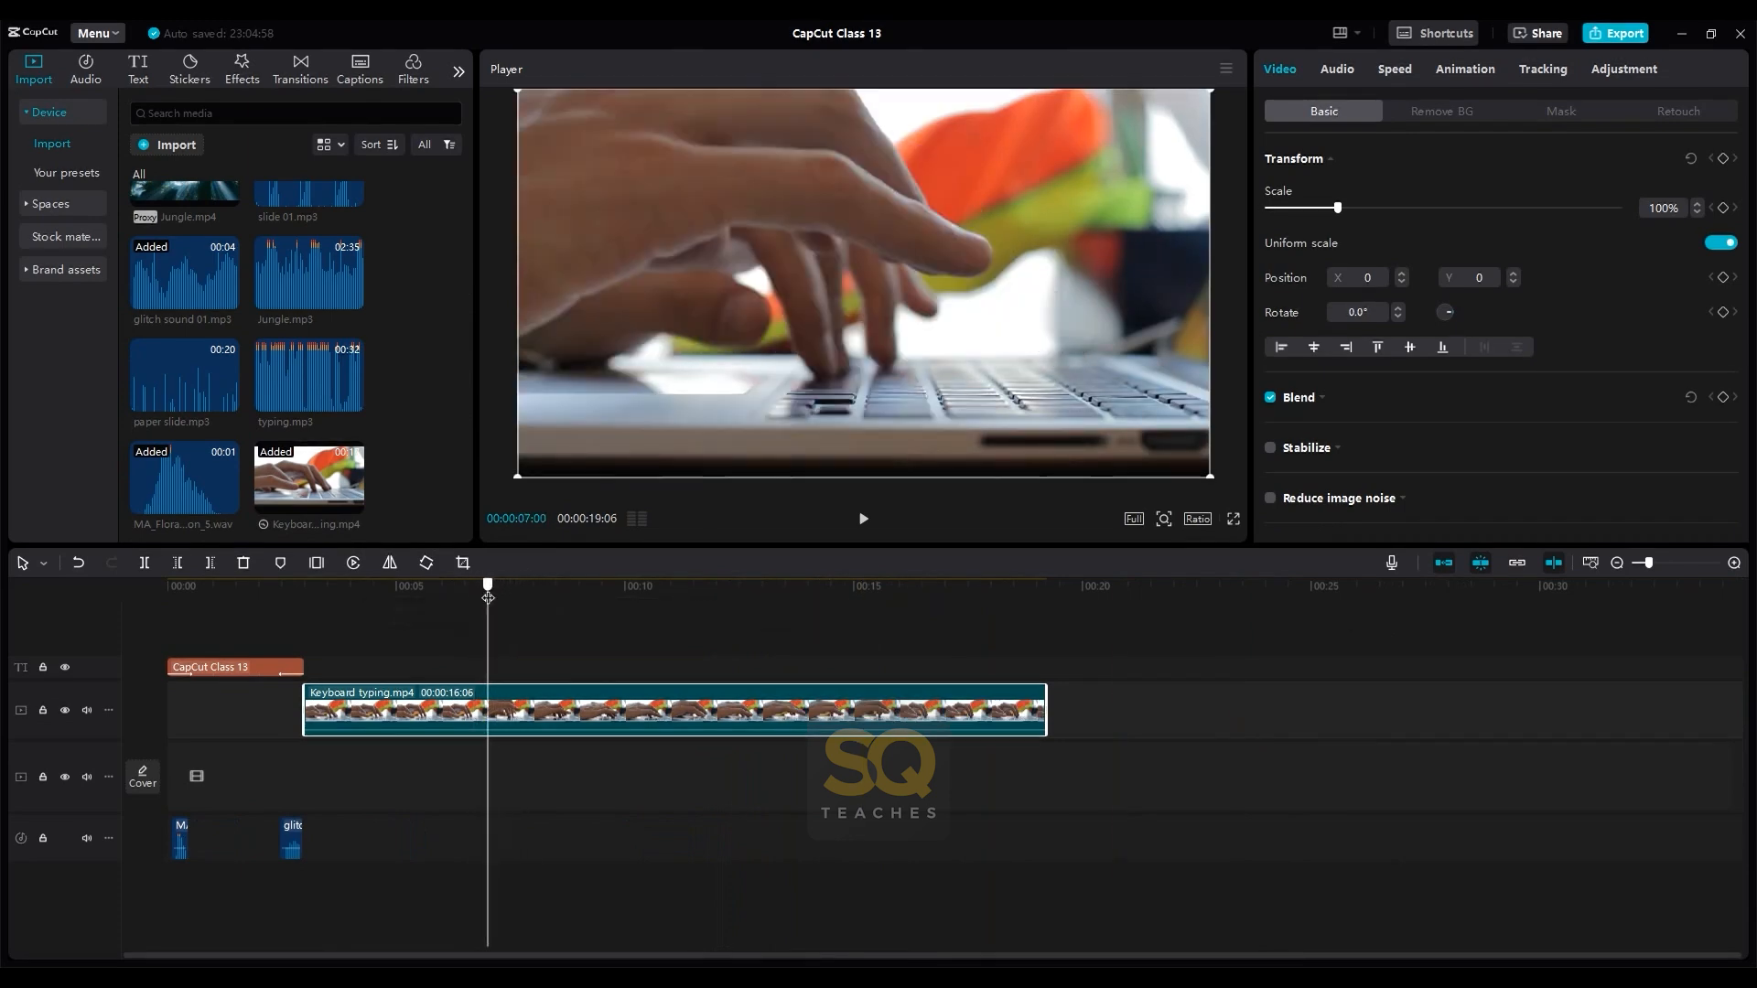
key(ctrl+b)
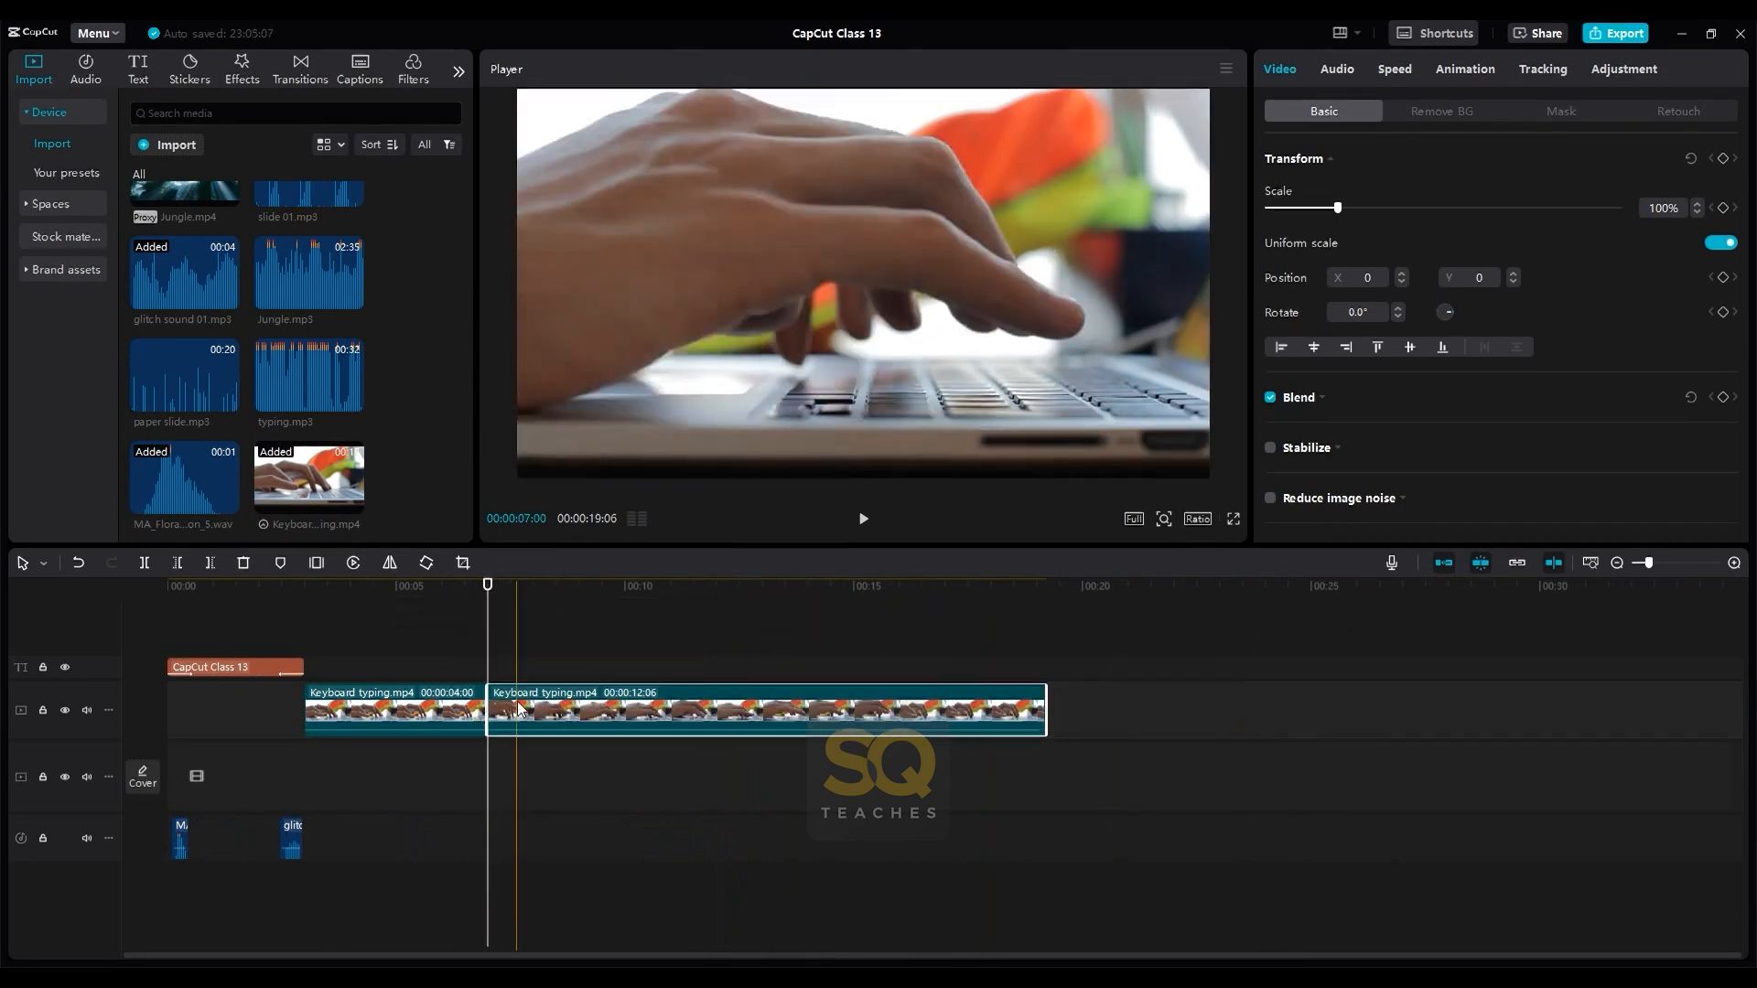
key(Delete)
key(ctrl+z)
click(417, 713)
key(Delete)
- Move the remaining Keyboard typing.mp4 clip to start directly after the title and play it back
drag(533, 712, 350, 714)
click(302, 624)
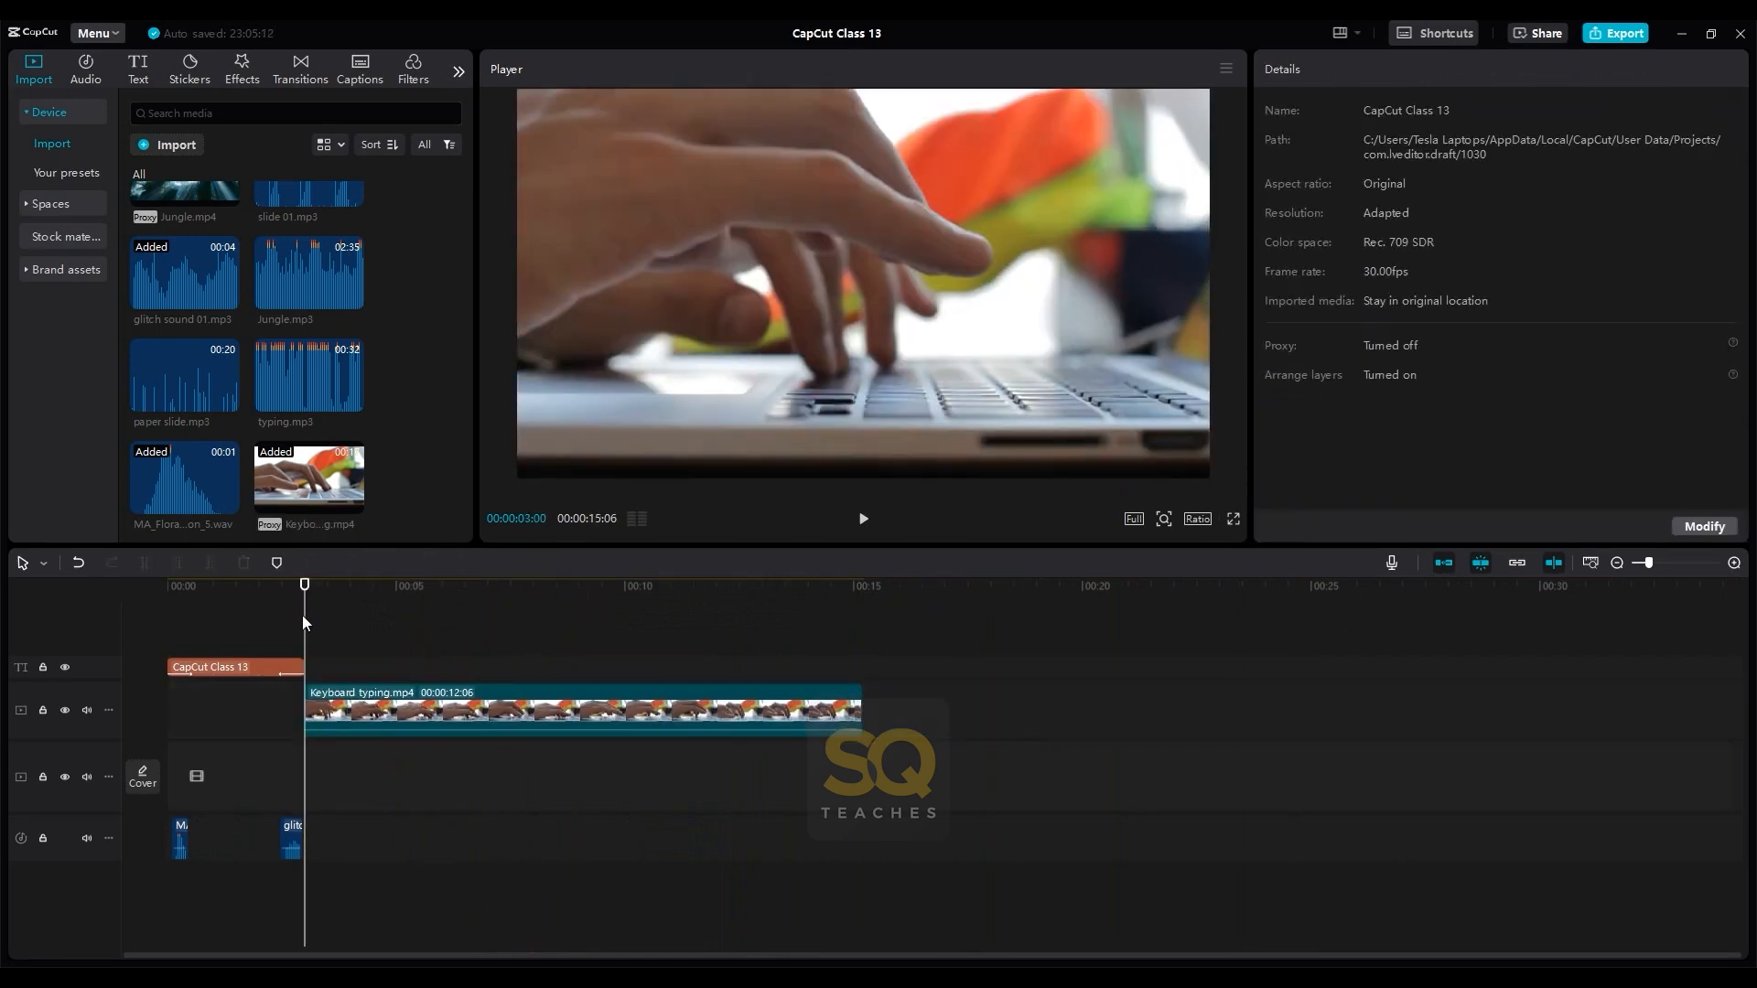
key(space)
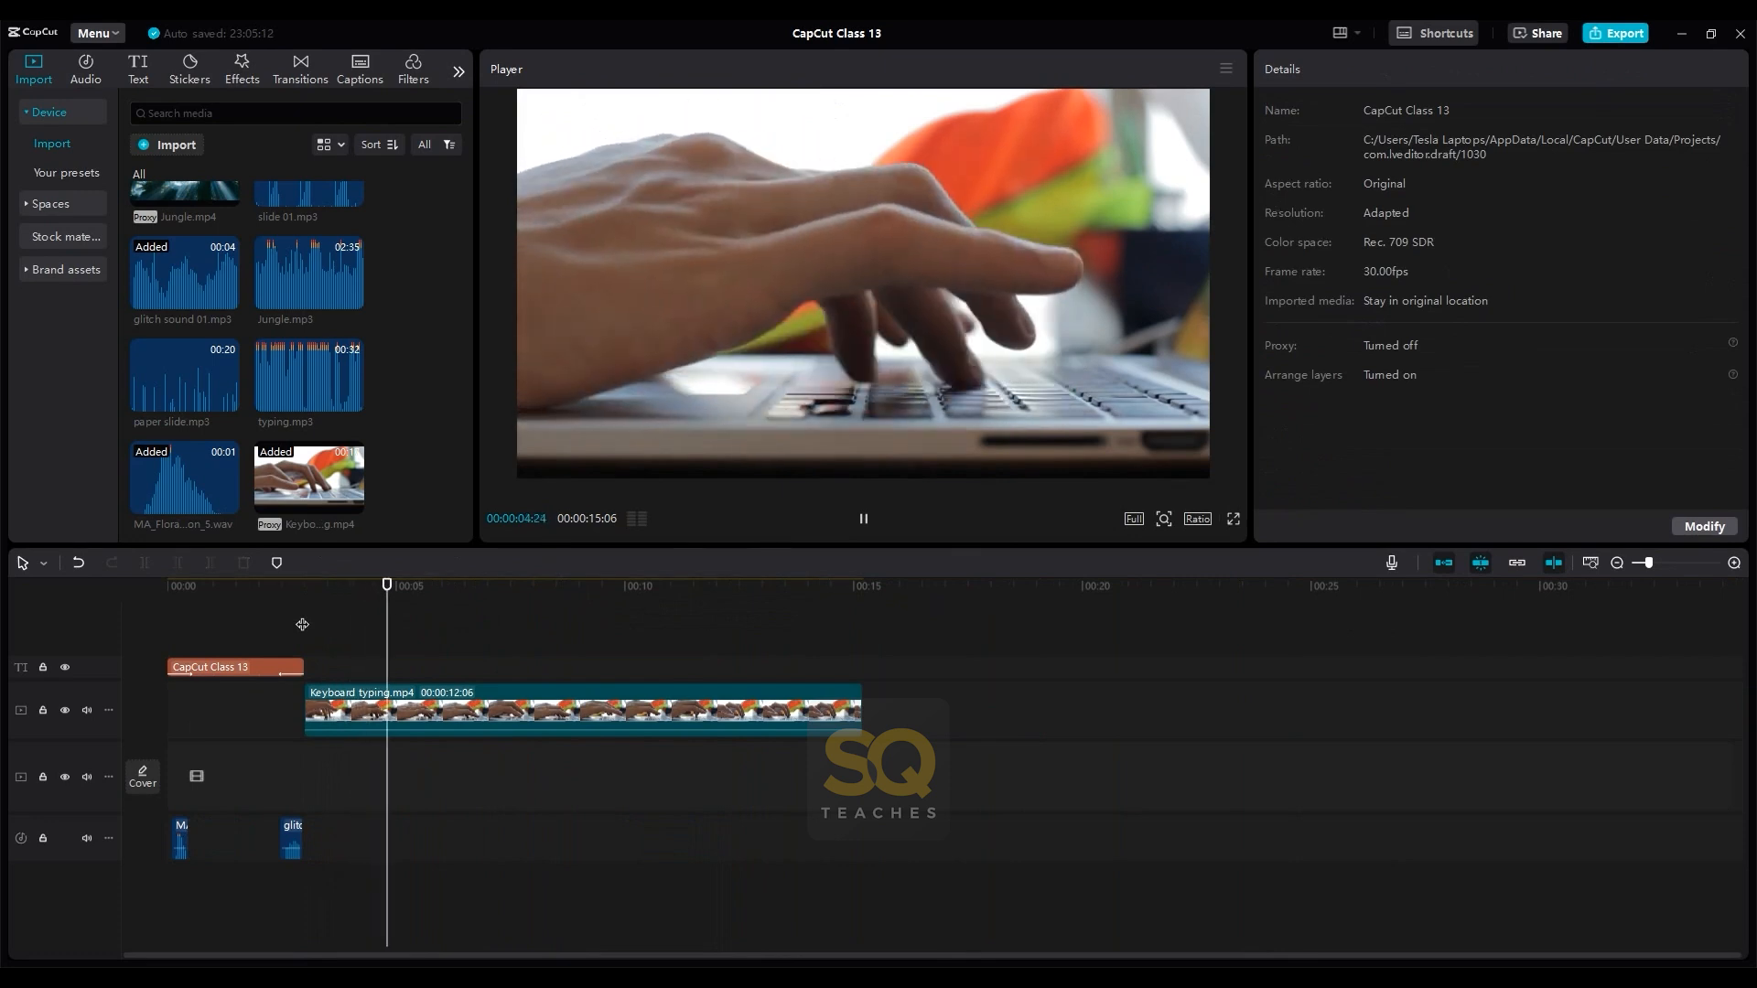
key(space)
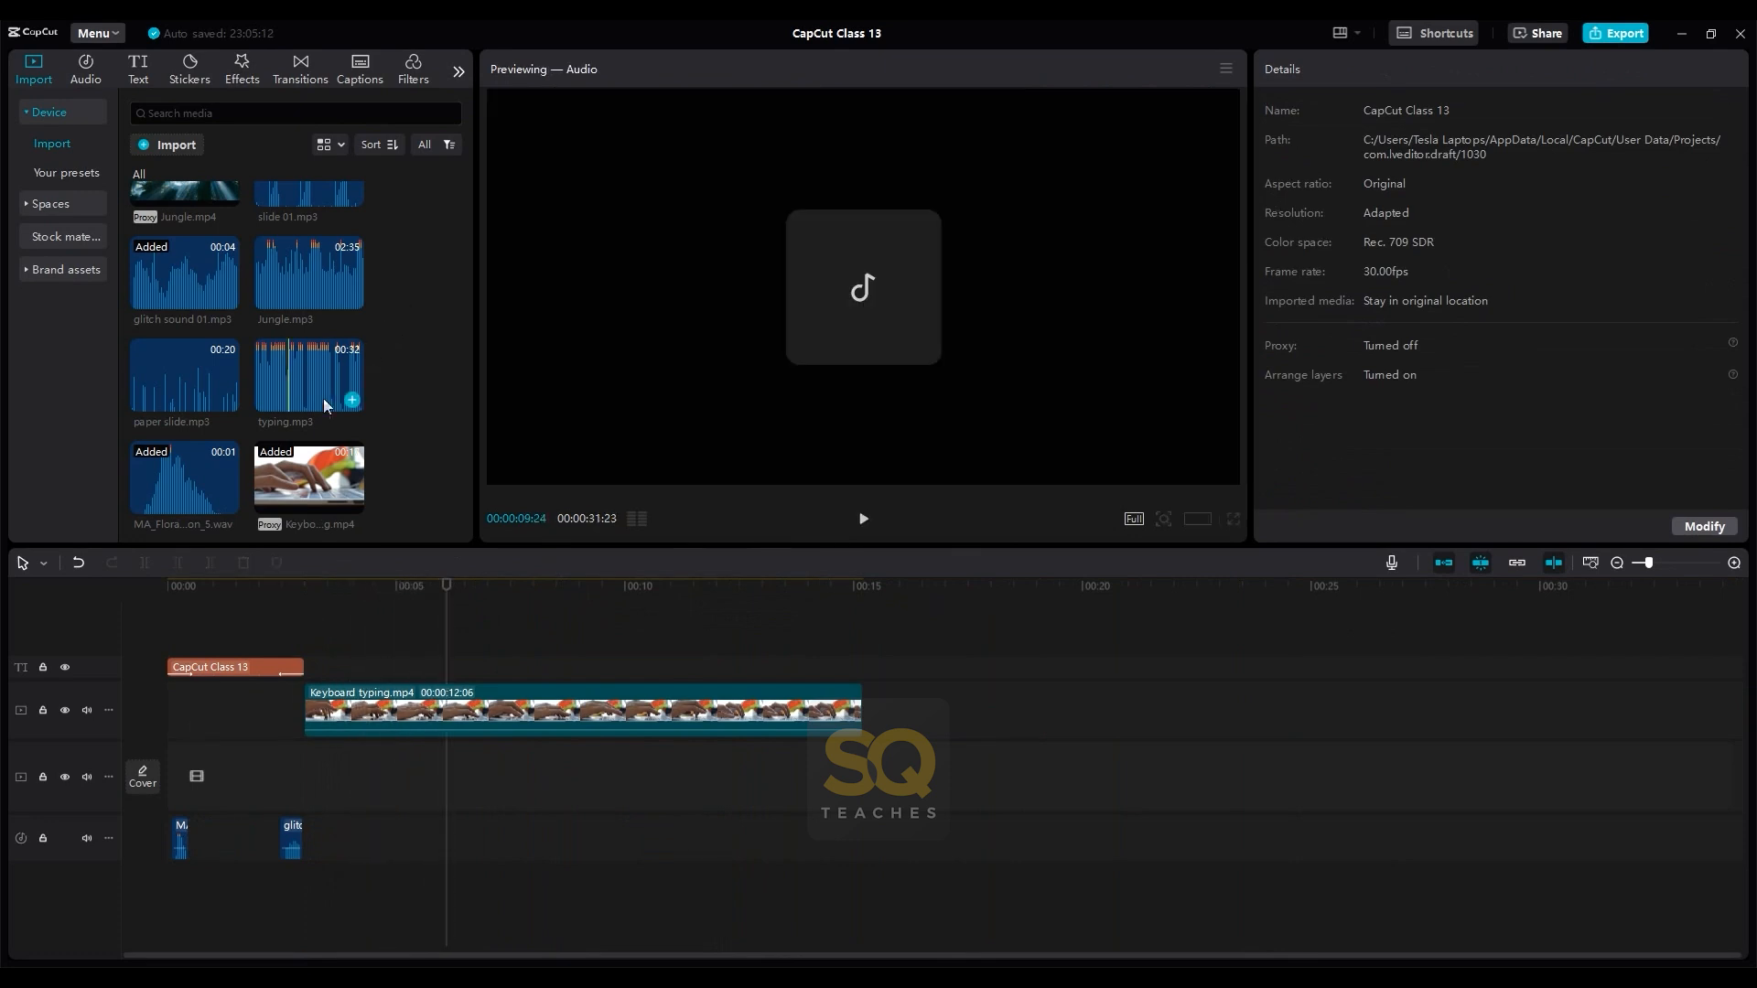
- Add typing.mp3 to the timeline, move it past the end of the keyboard footage and play it back
click(354, 403)
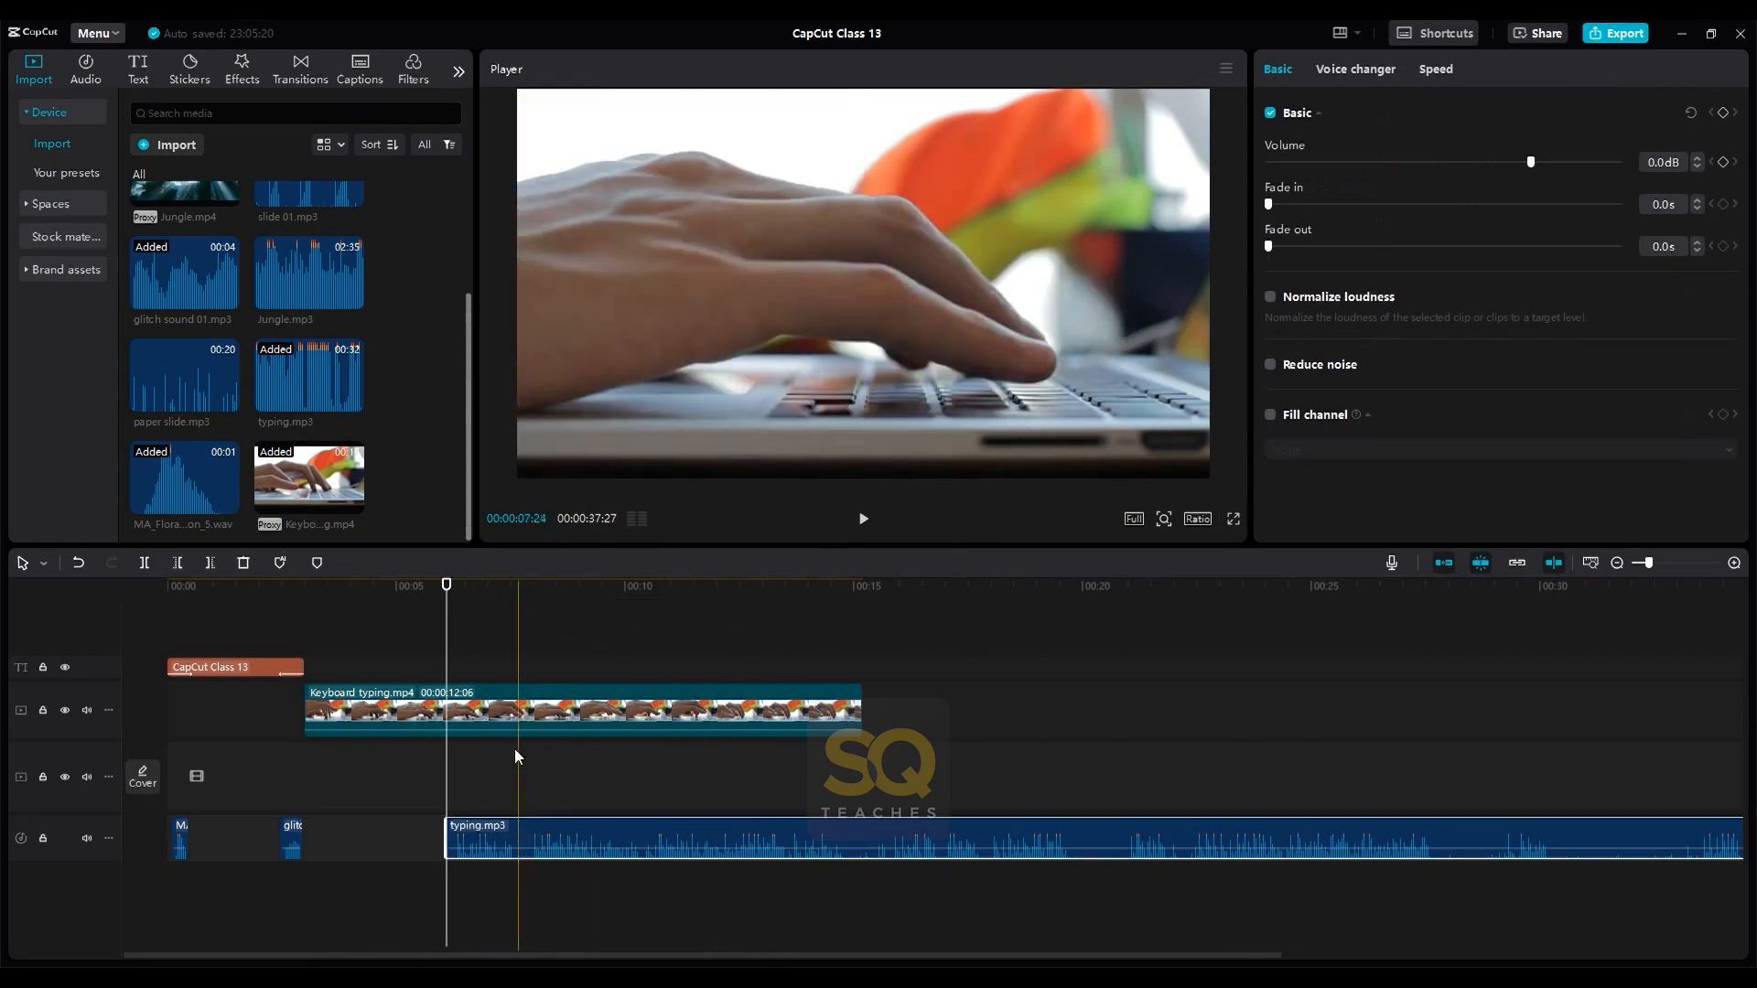
drag(578, 839, 1001, 824)
click(972, 677)
key(space)
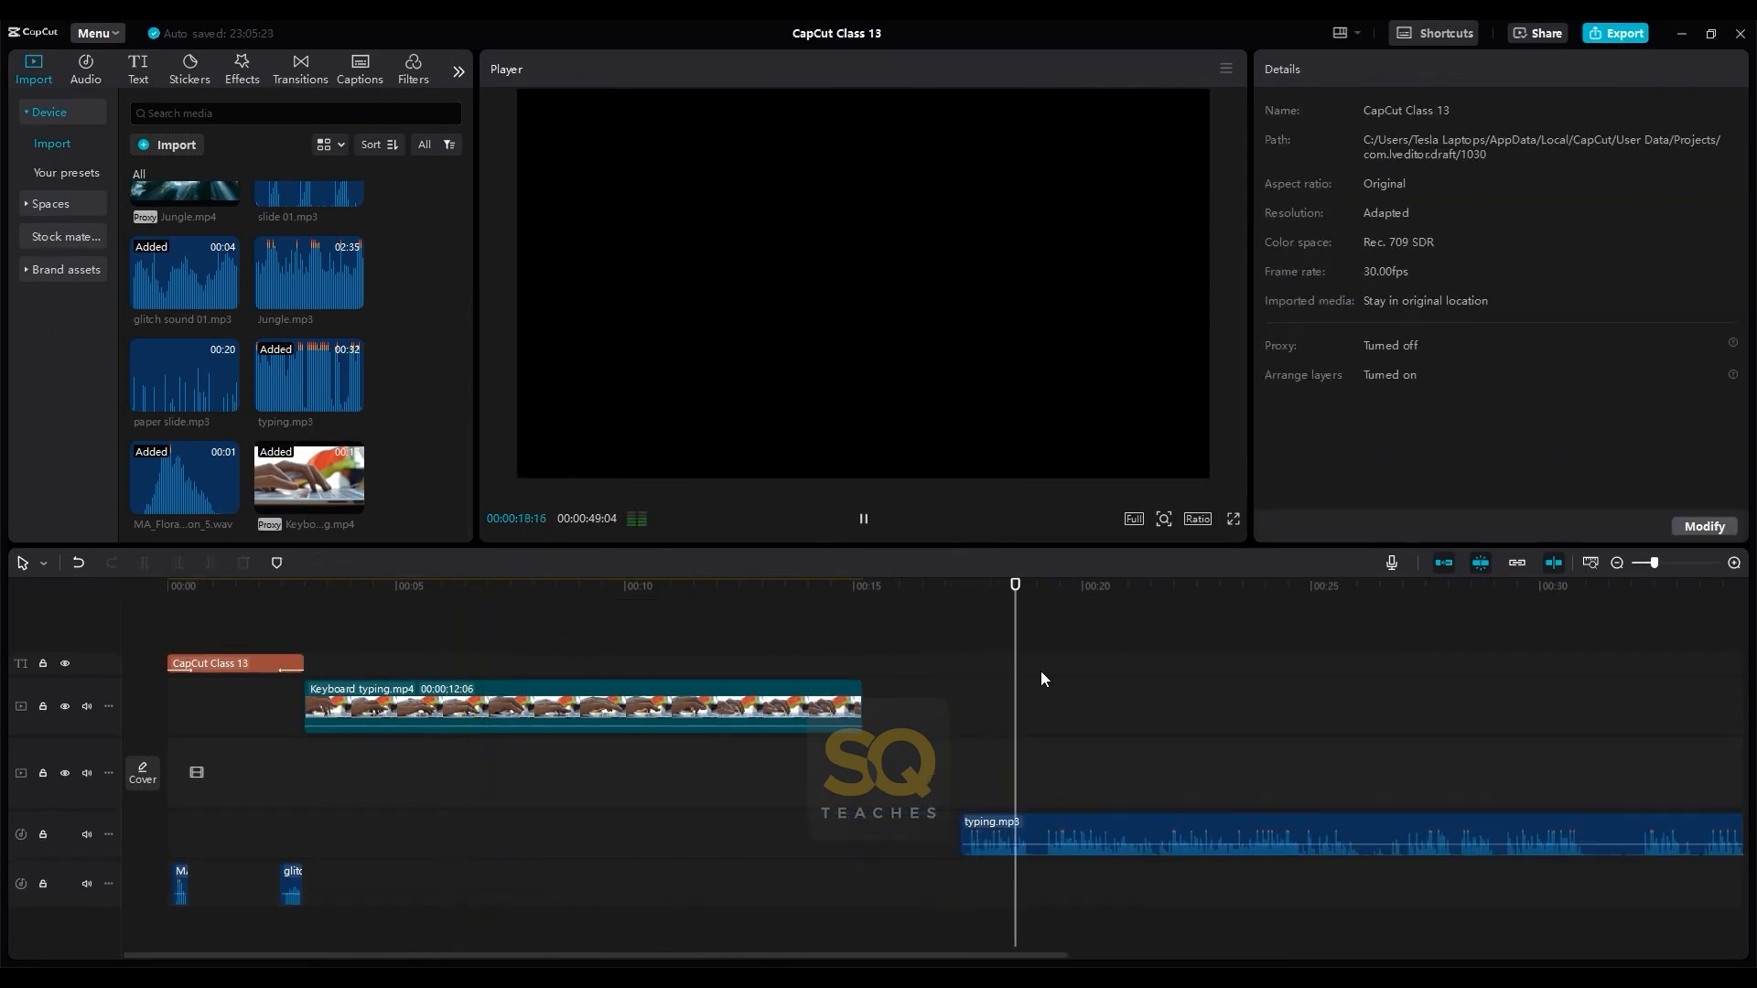
- Move typing.mp3 to start together with Keyboard typing.mp4, directly after the title, and play it back
click(330, 586)
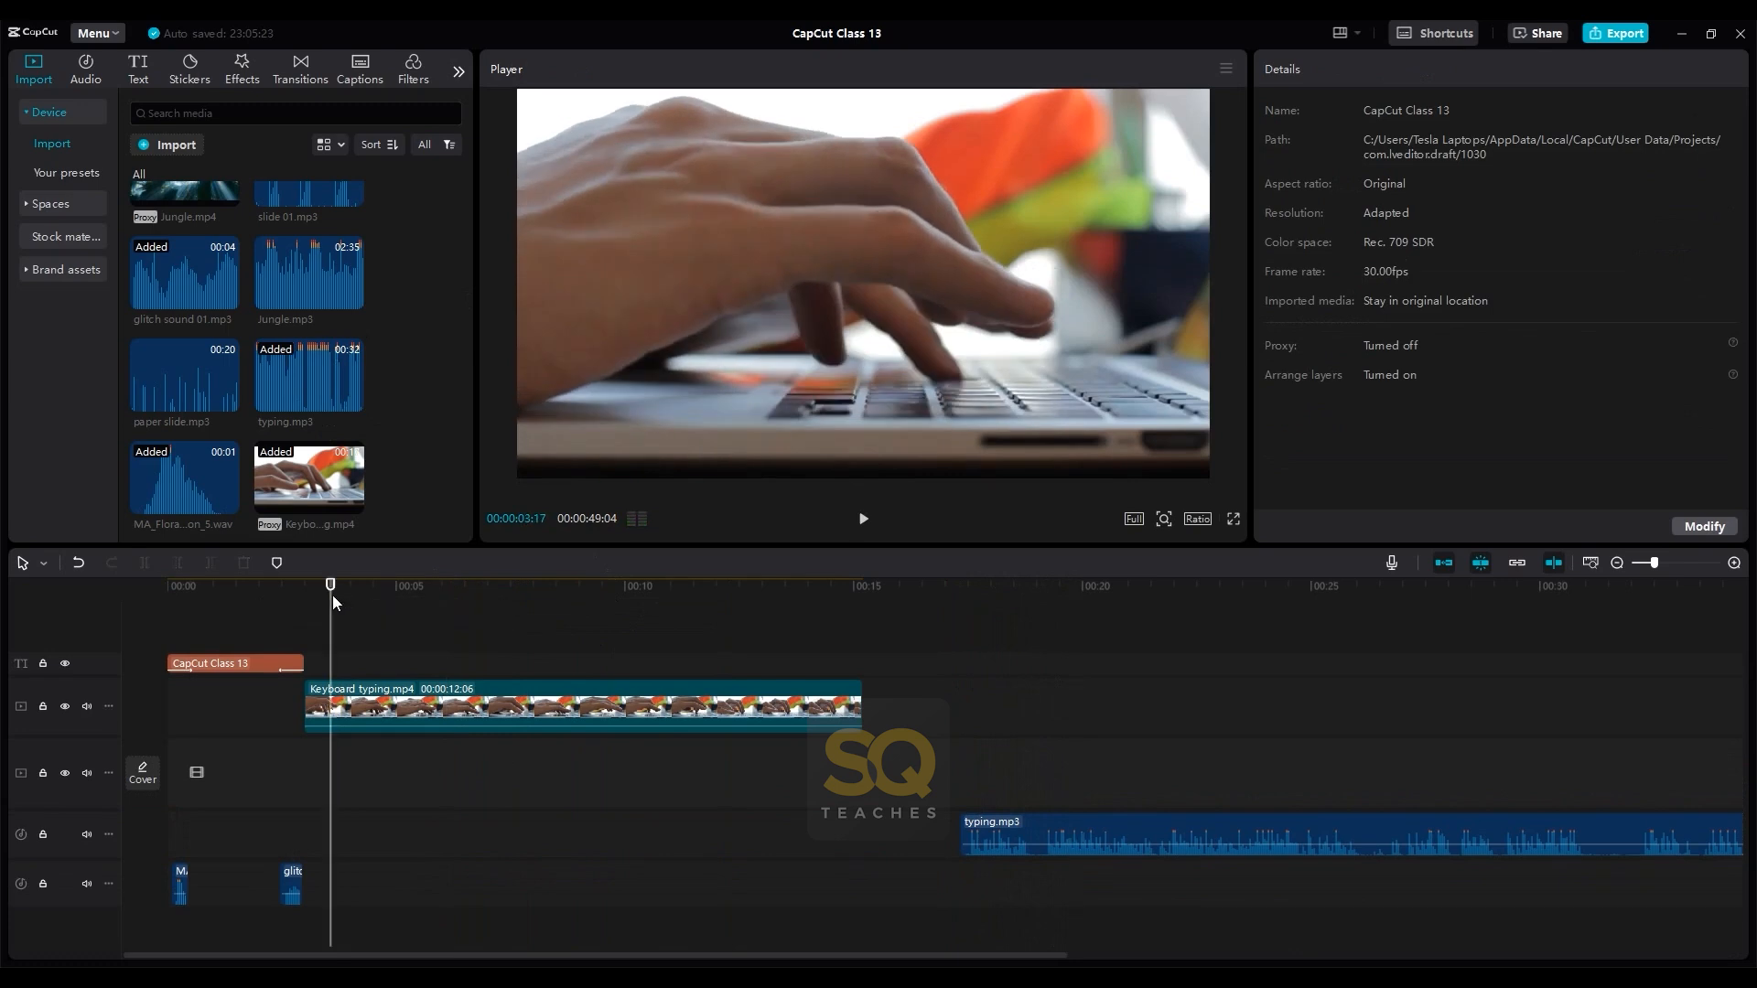
drag(1015, 829, 357, 833)
click(304, 614)
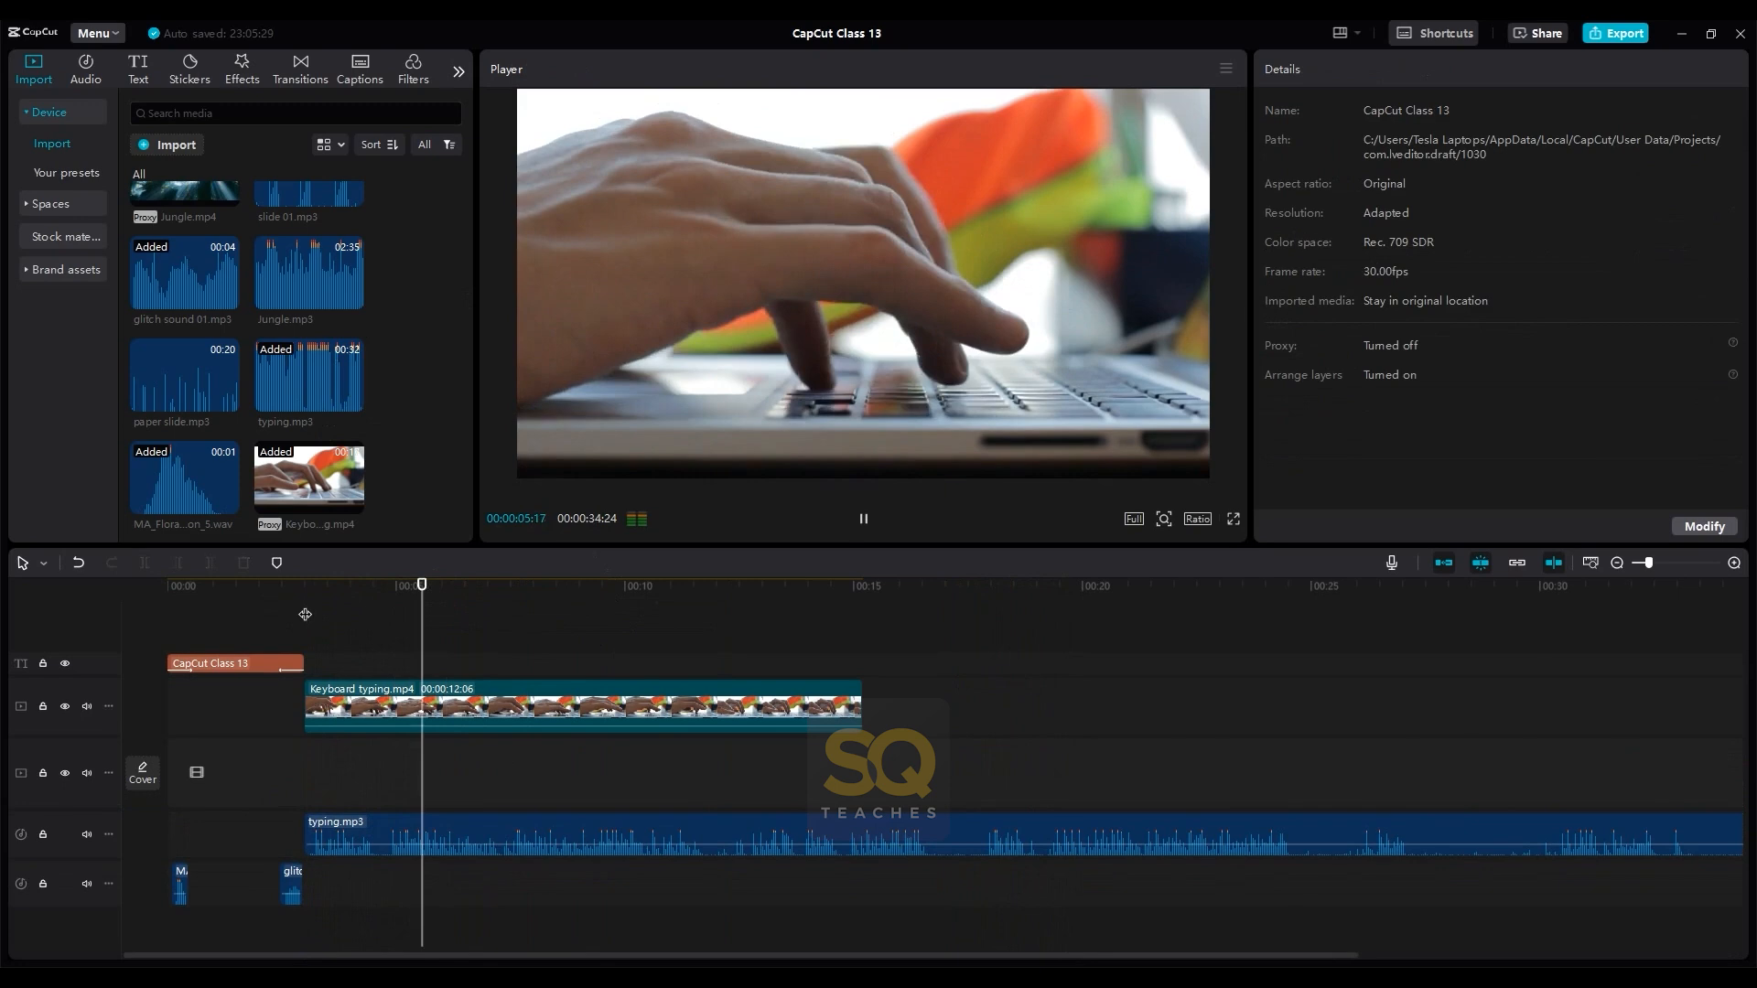
key(space)
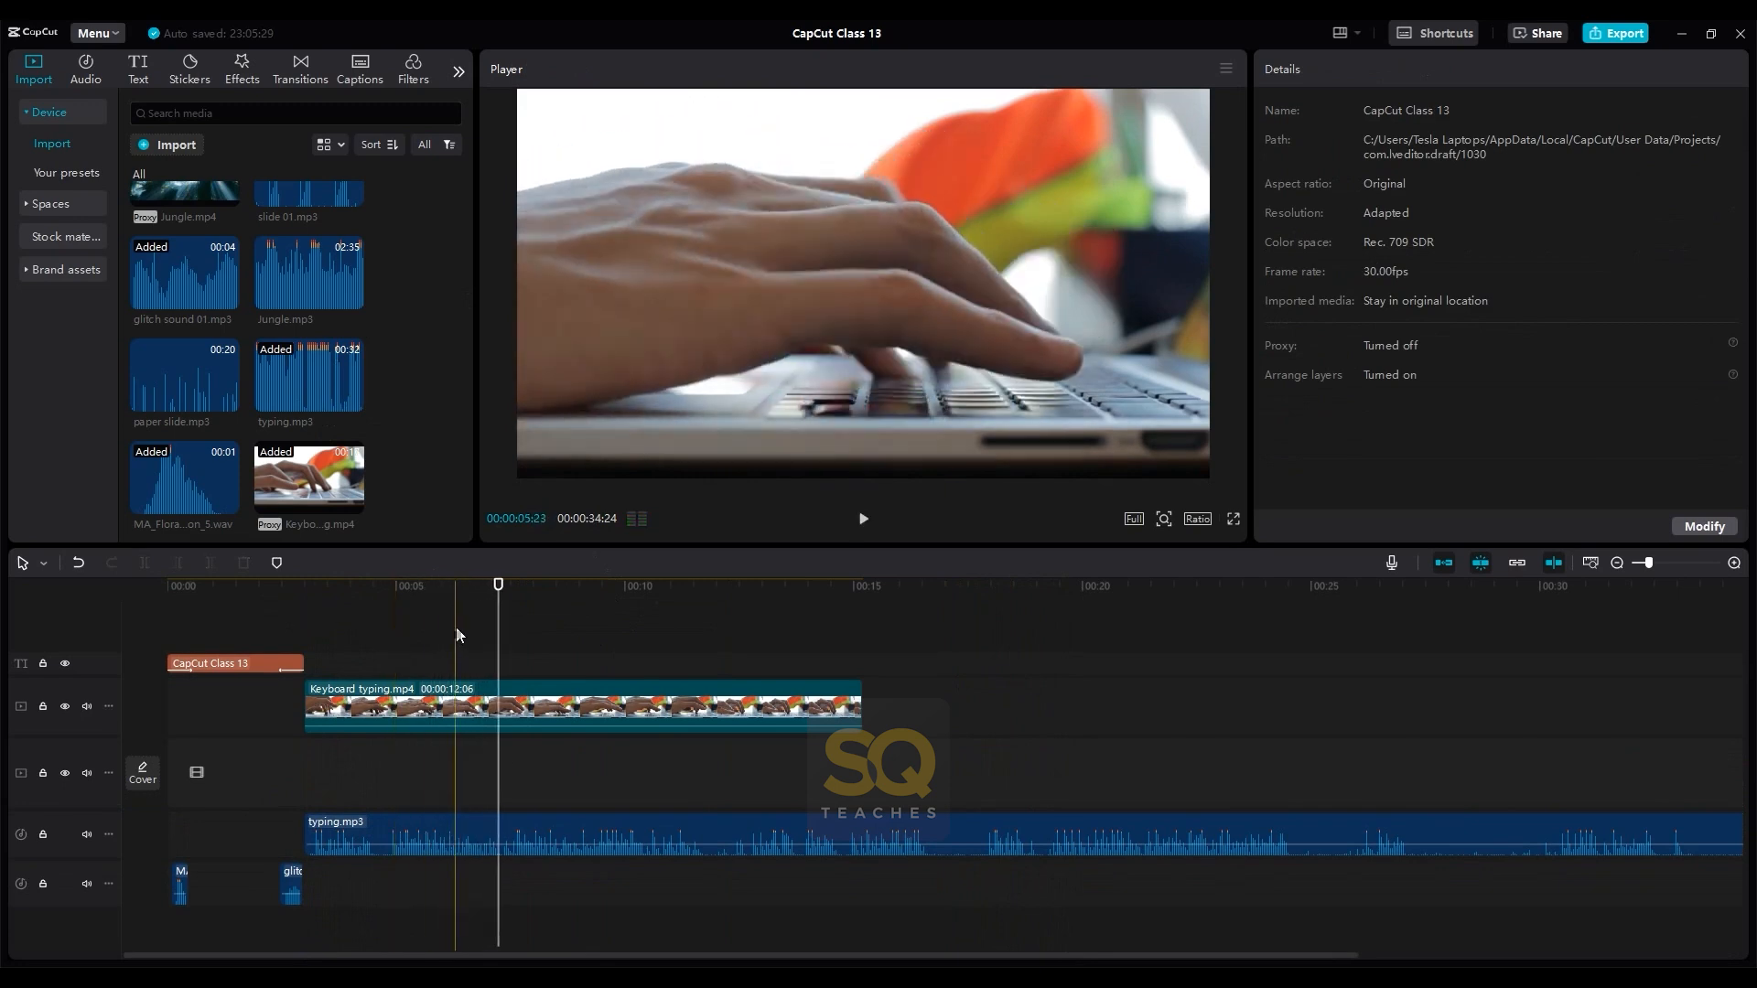
- Split typing.mp3 at about 00:00:05, roughly two seconds into the clip
click(375, 606)
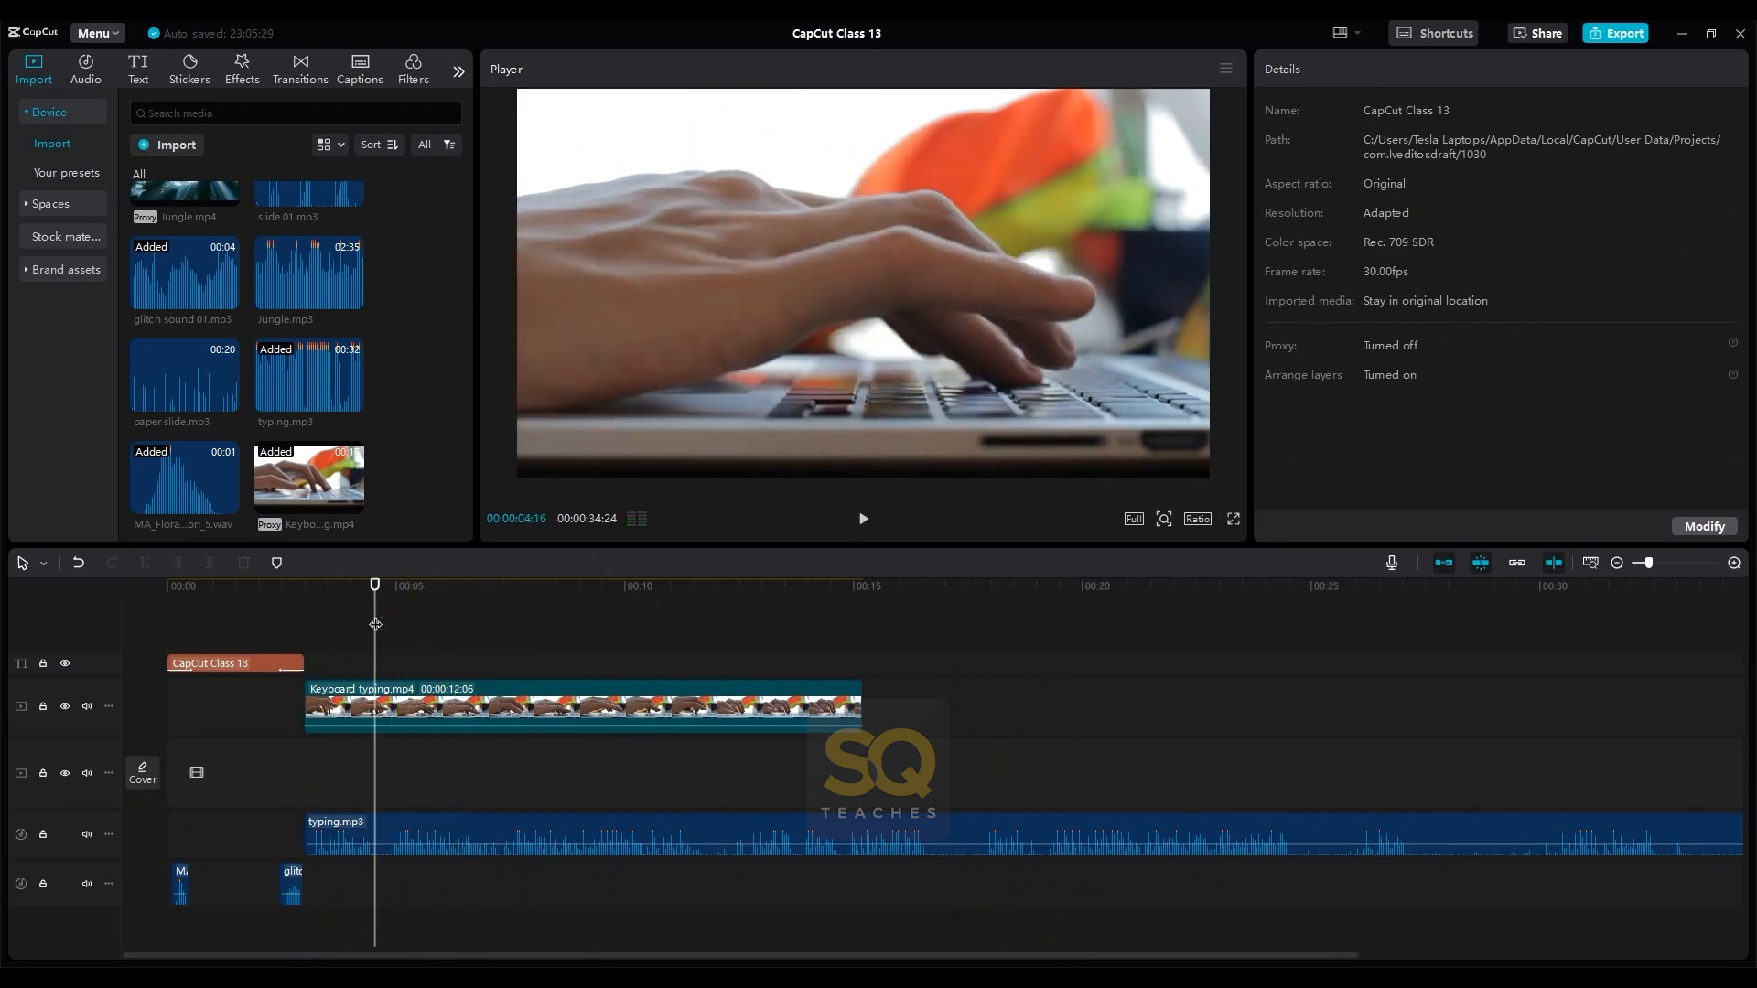
click(381, 827)
key(ctrl+b)
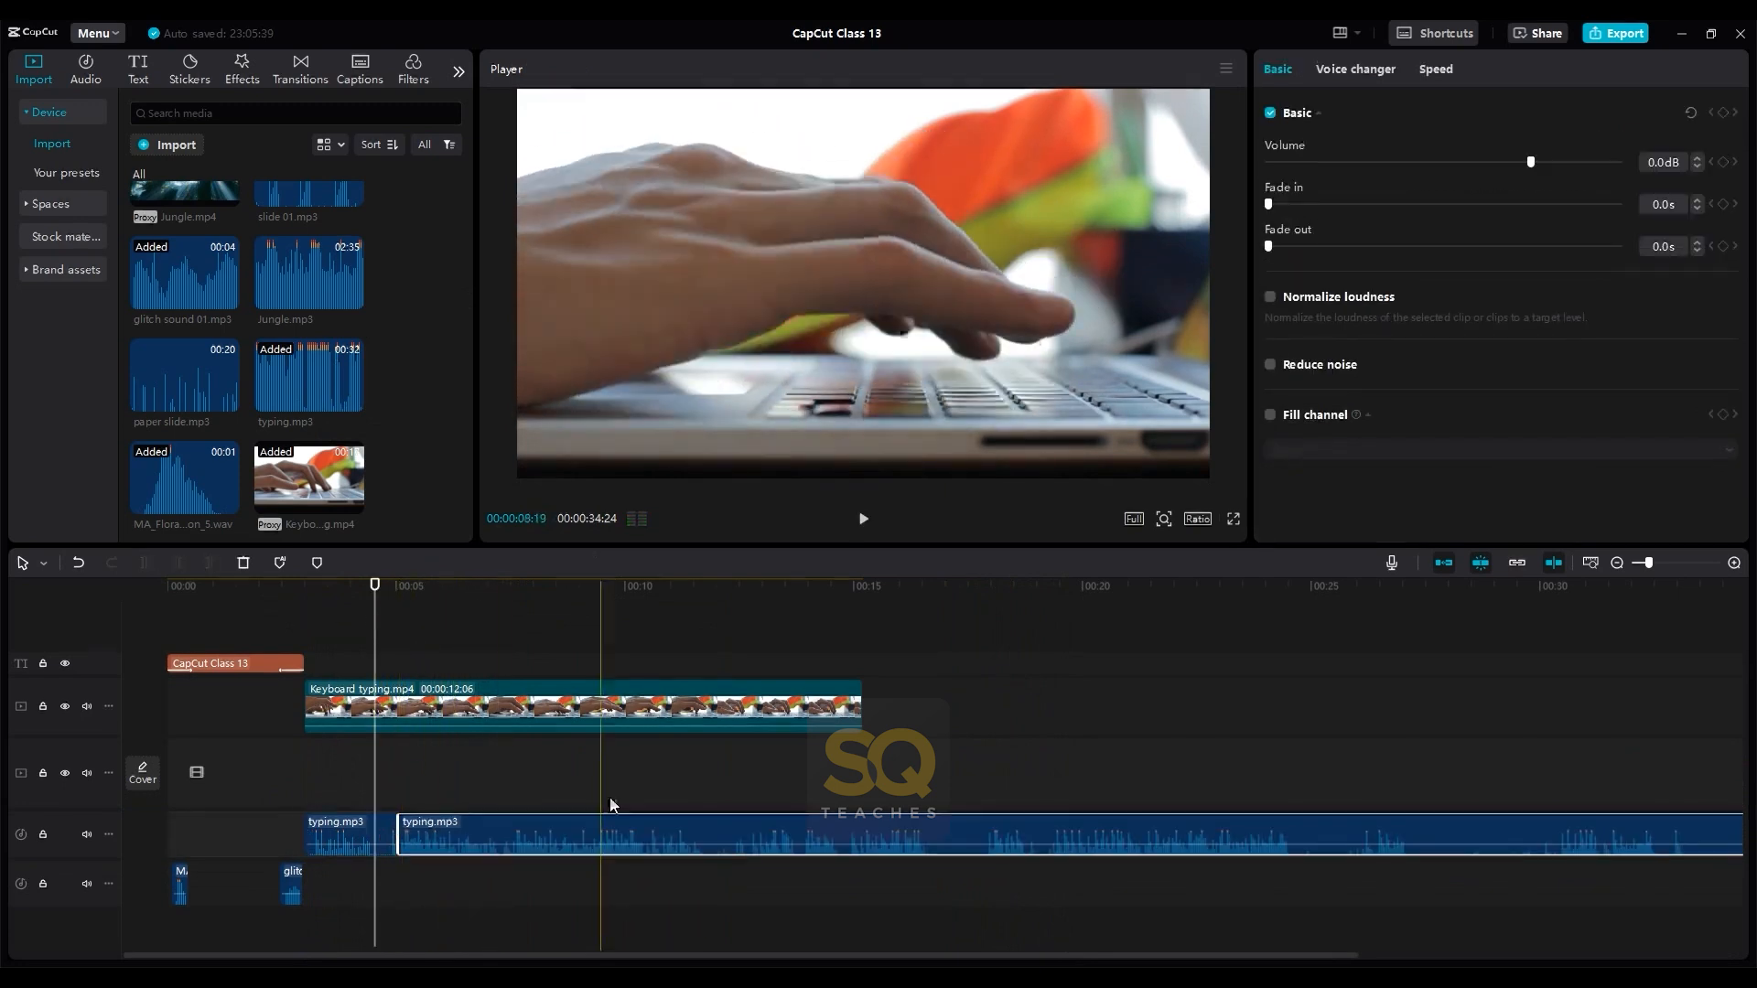
- Play back the typing footage with its sound to compare the rhythm and find a better-matching sound section
click(739, 778)
key(space)
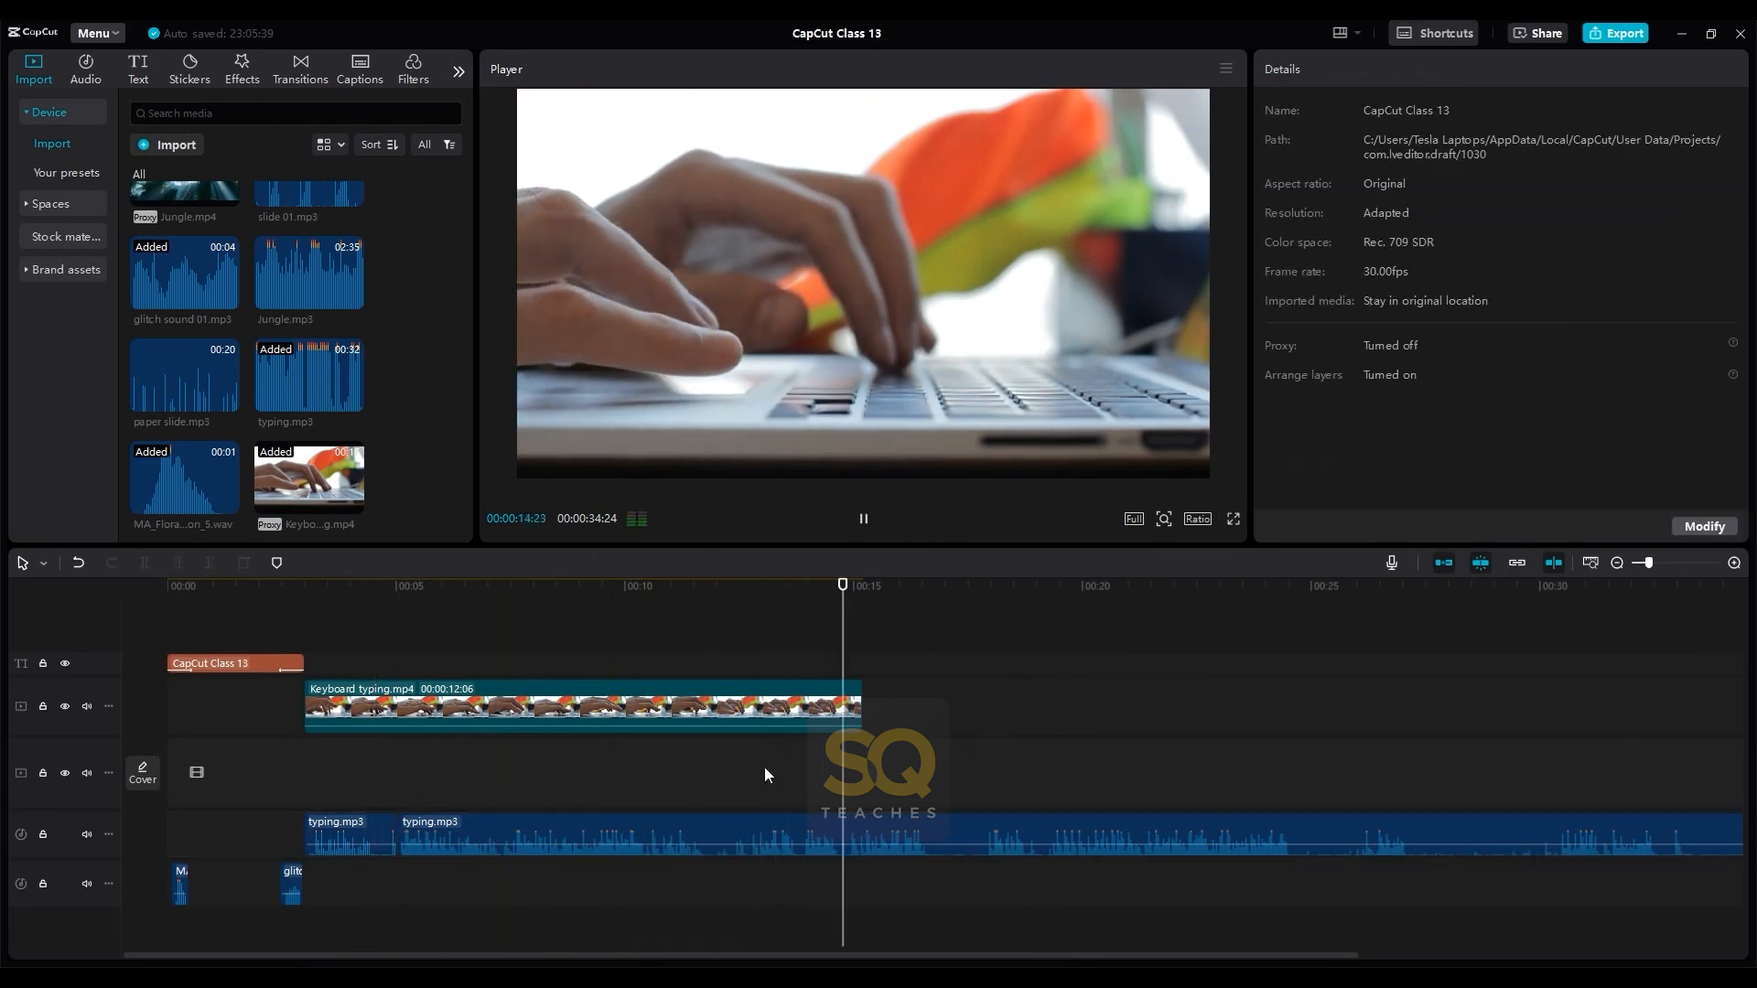
key(space)
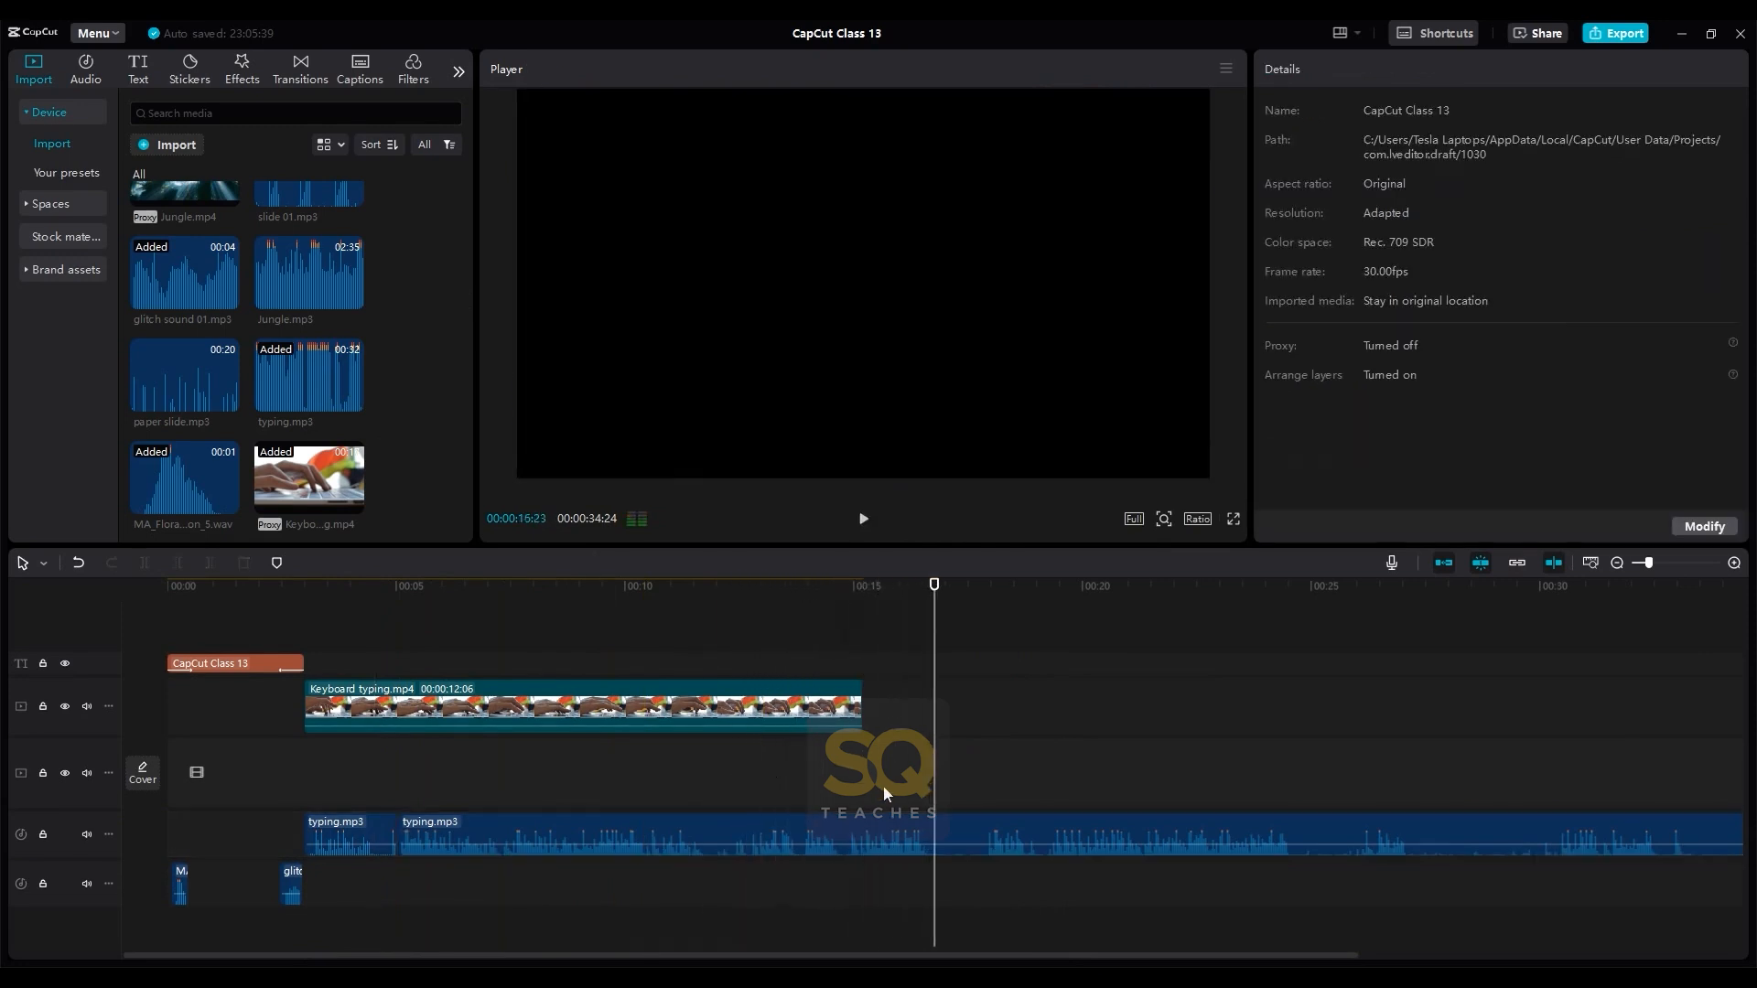
scroll(1009, 778, down, 1)
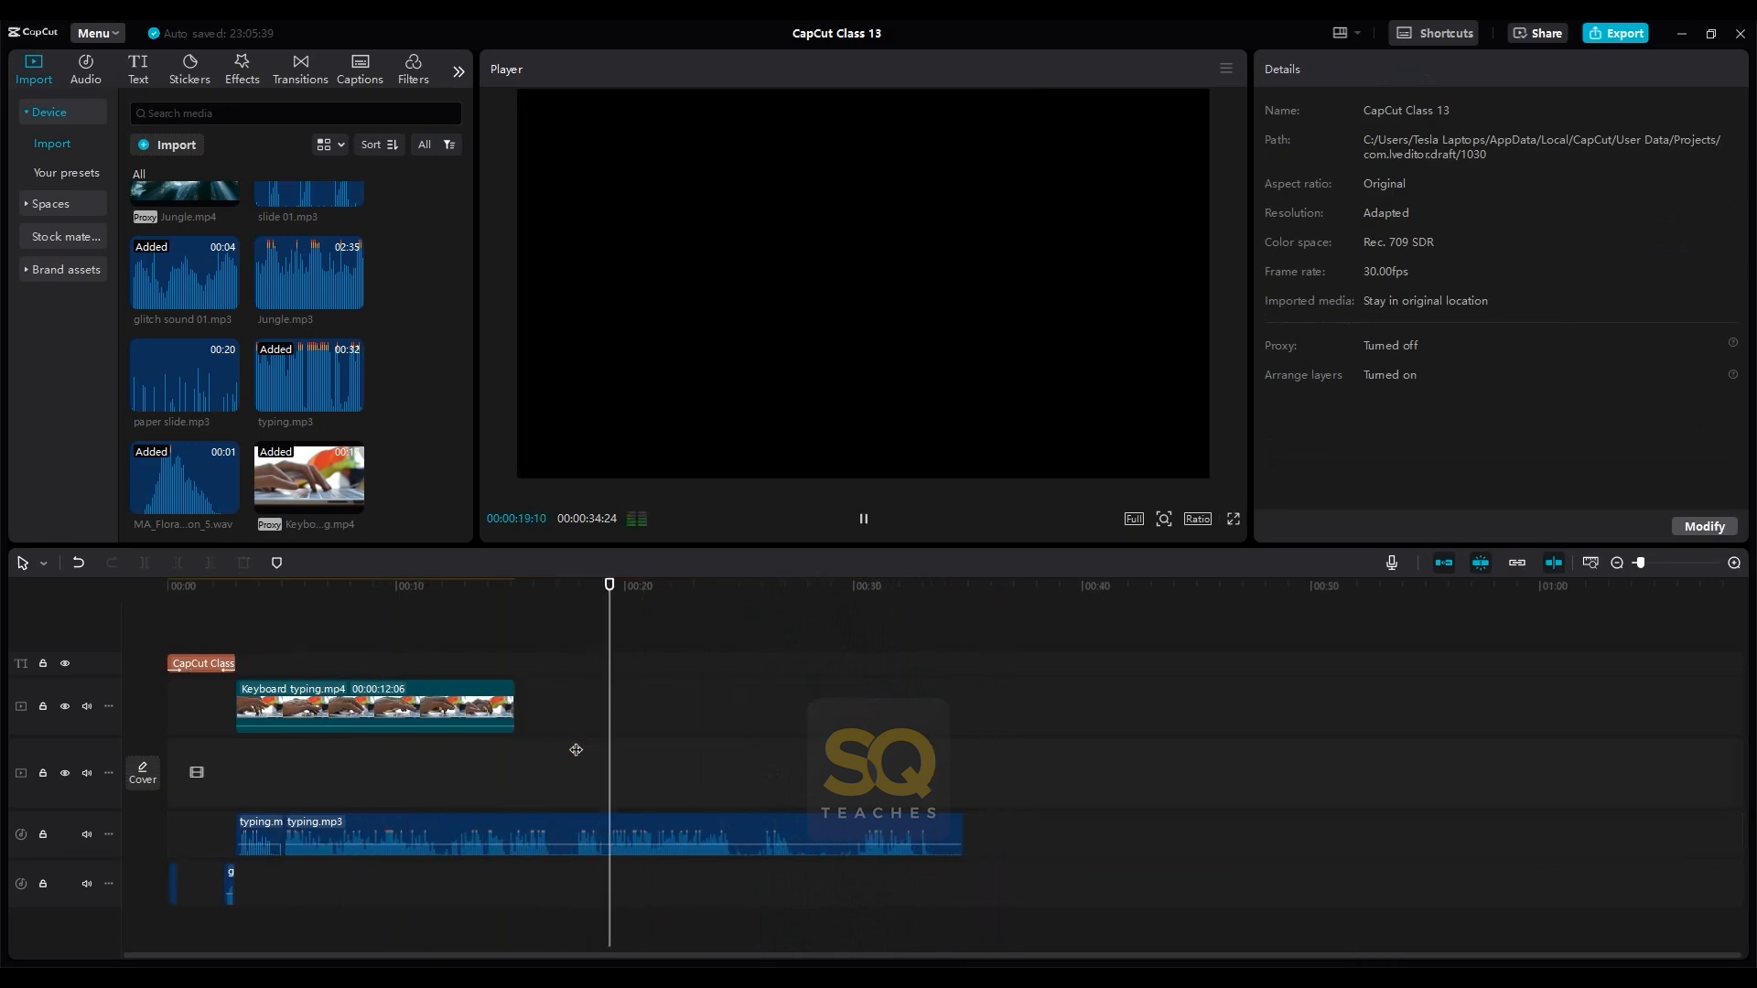
click(238, 613)
scroll(266, 613, up, 2)
key(space)
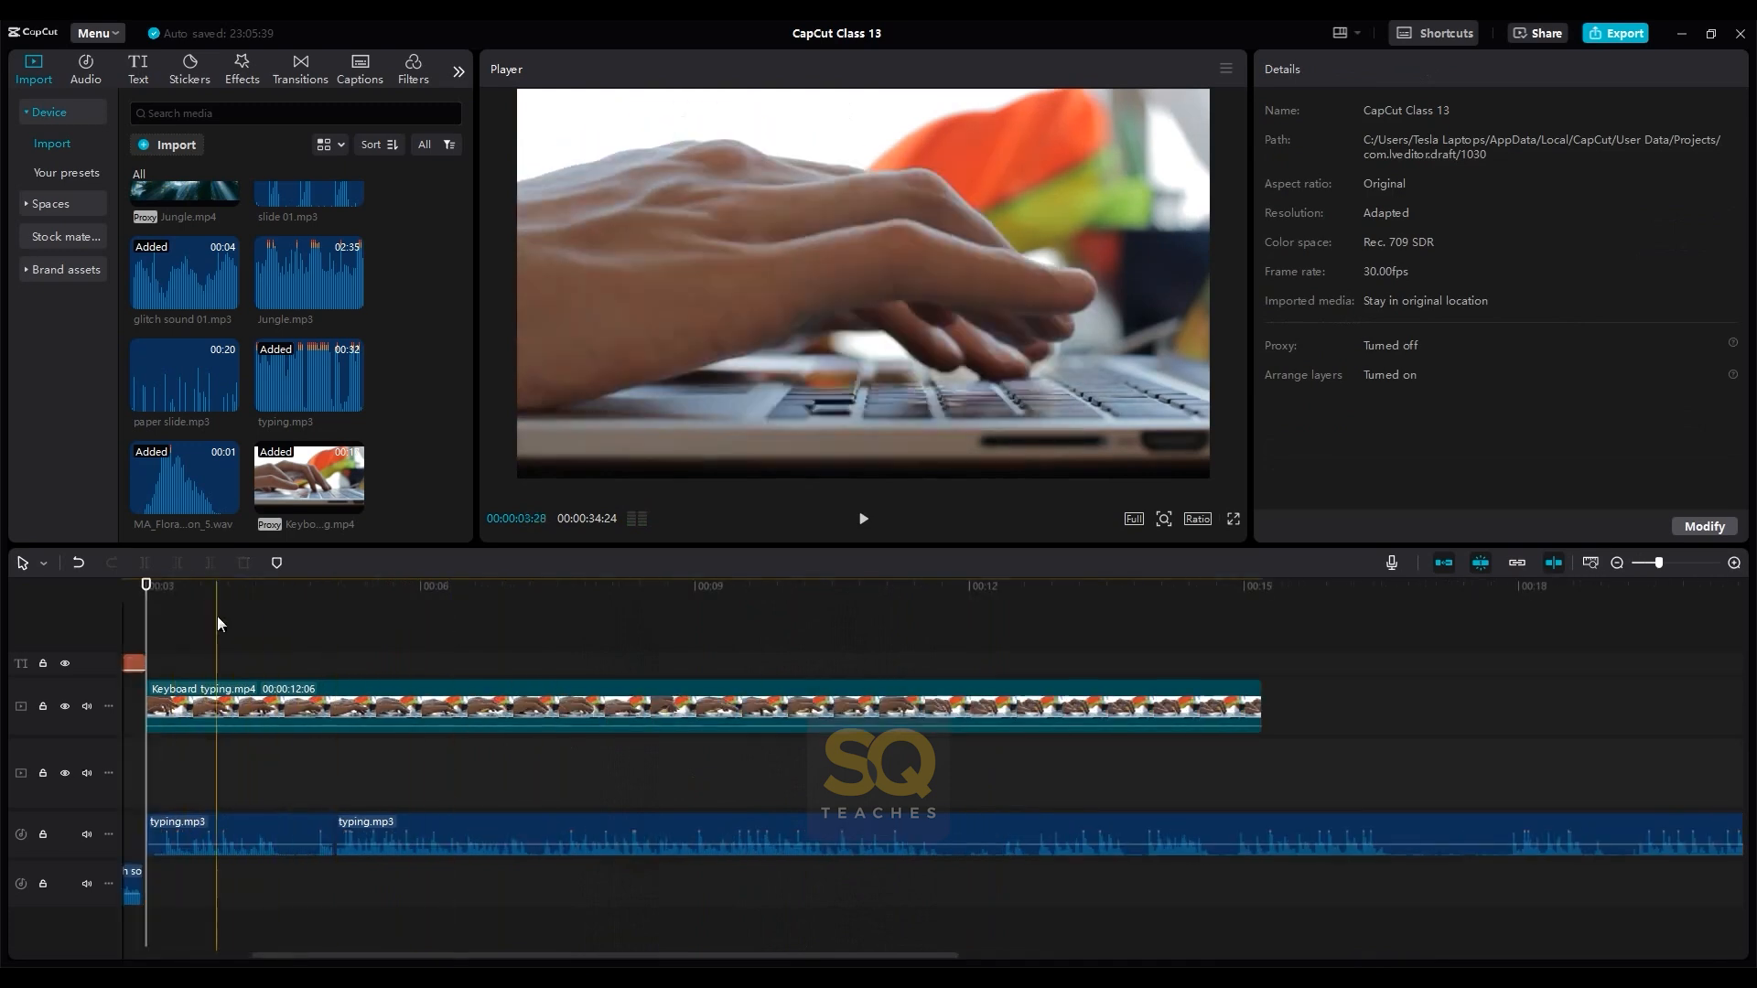
click(158, 606)
key(space)
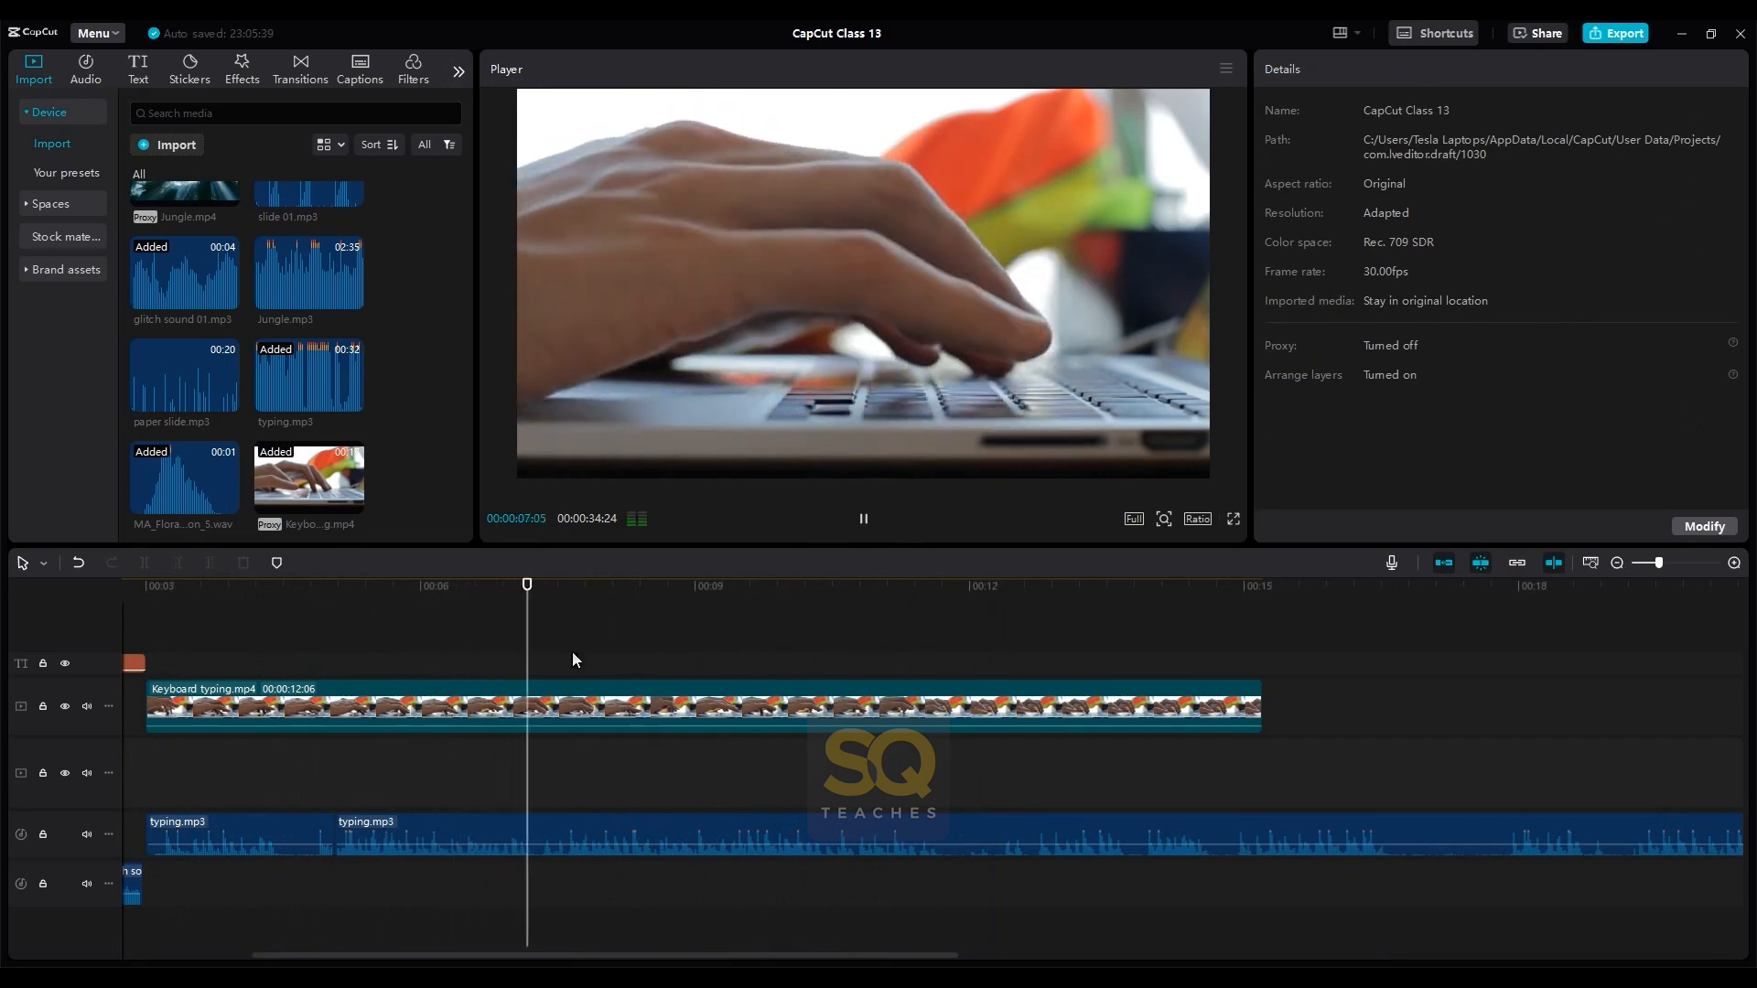
click(1013, 597)
key(space)
- Split the second typing.mp3 piece just before 00:00:14 and again just after 00:00:12
click(1131, 809)
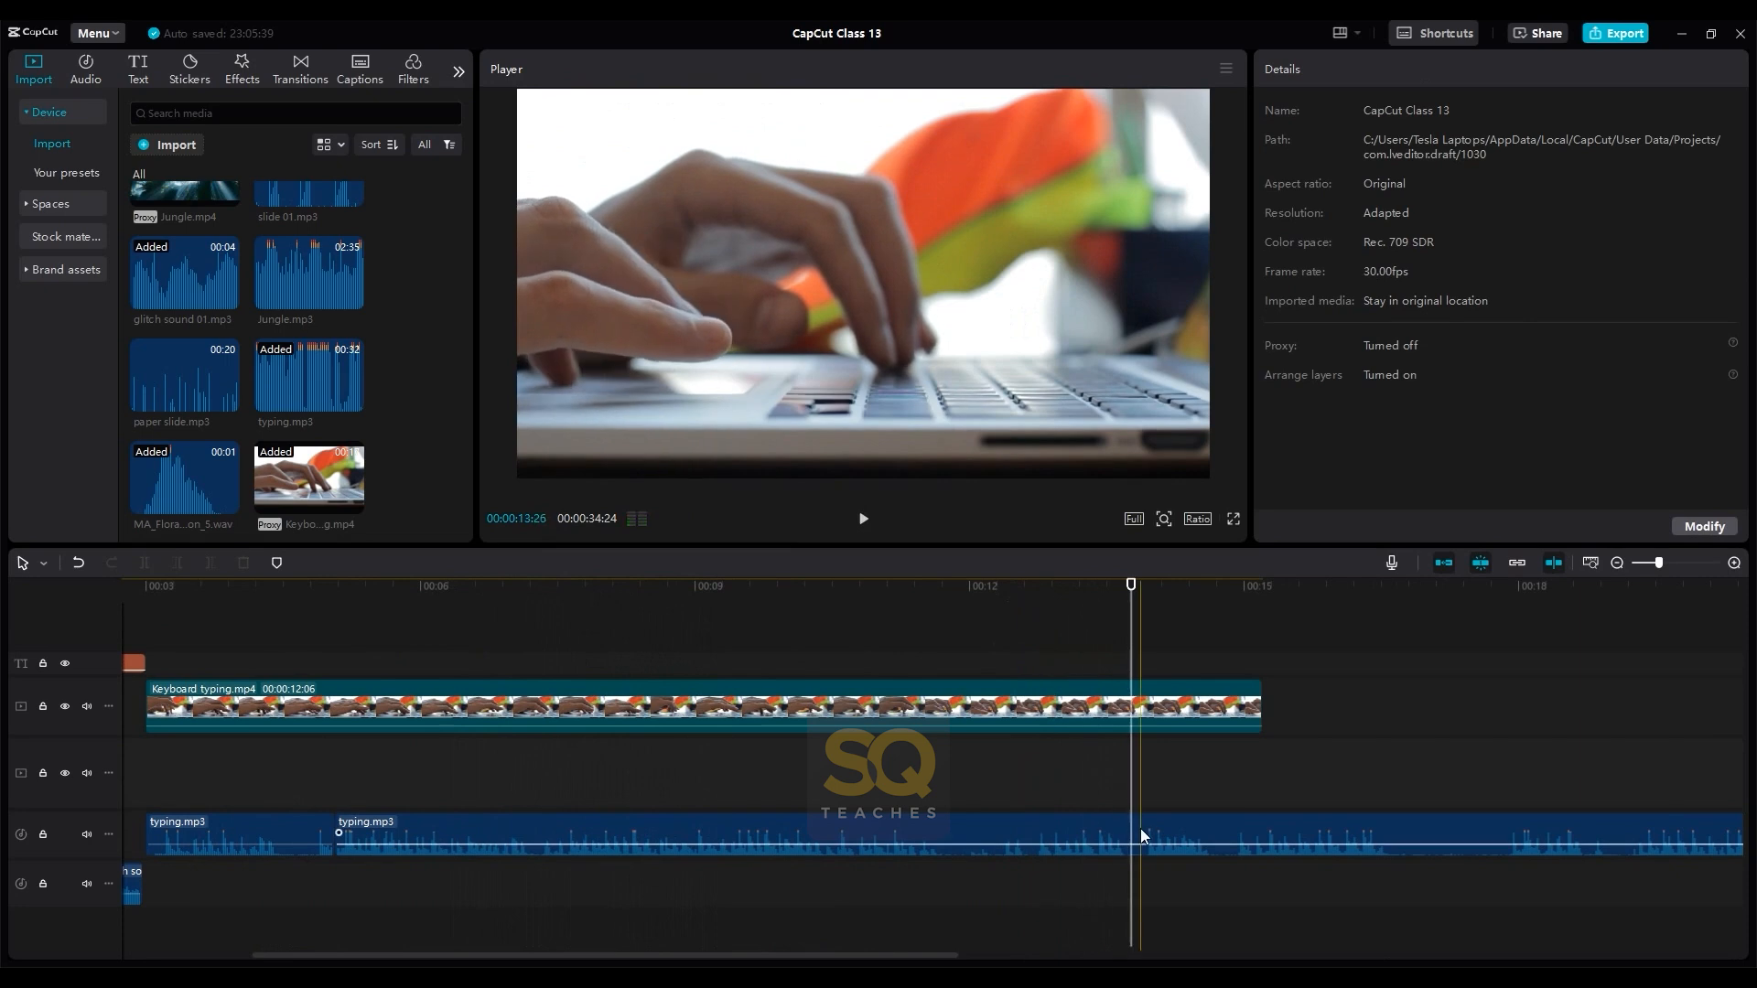
click(1141, 827)
key(ctrl+b)
key(ctrl+z)
key(ctrl+b)
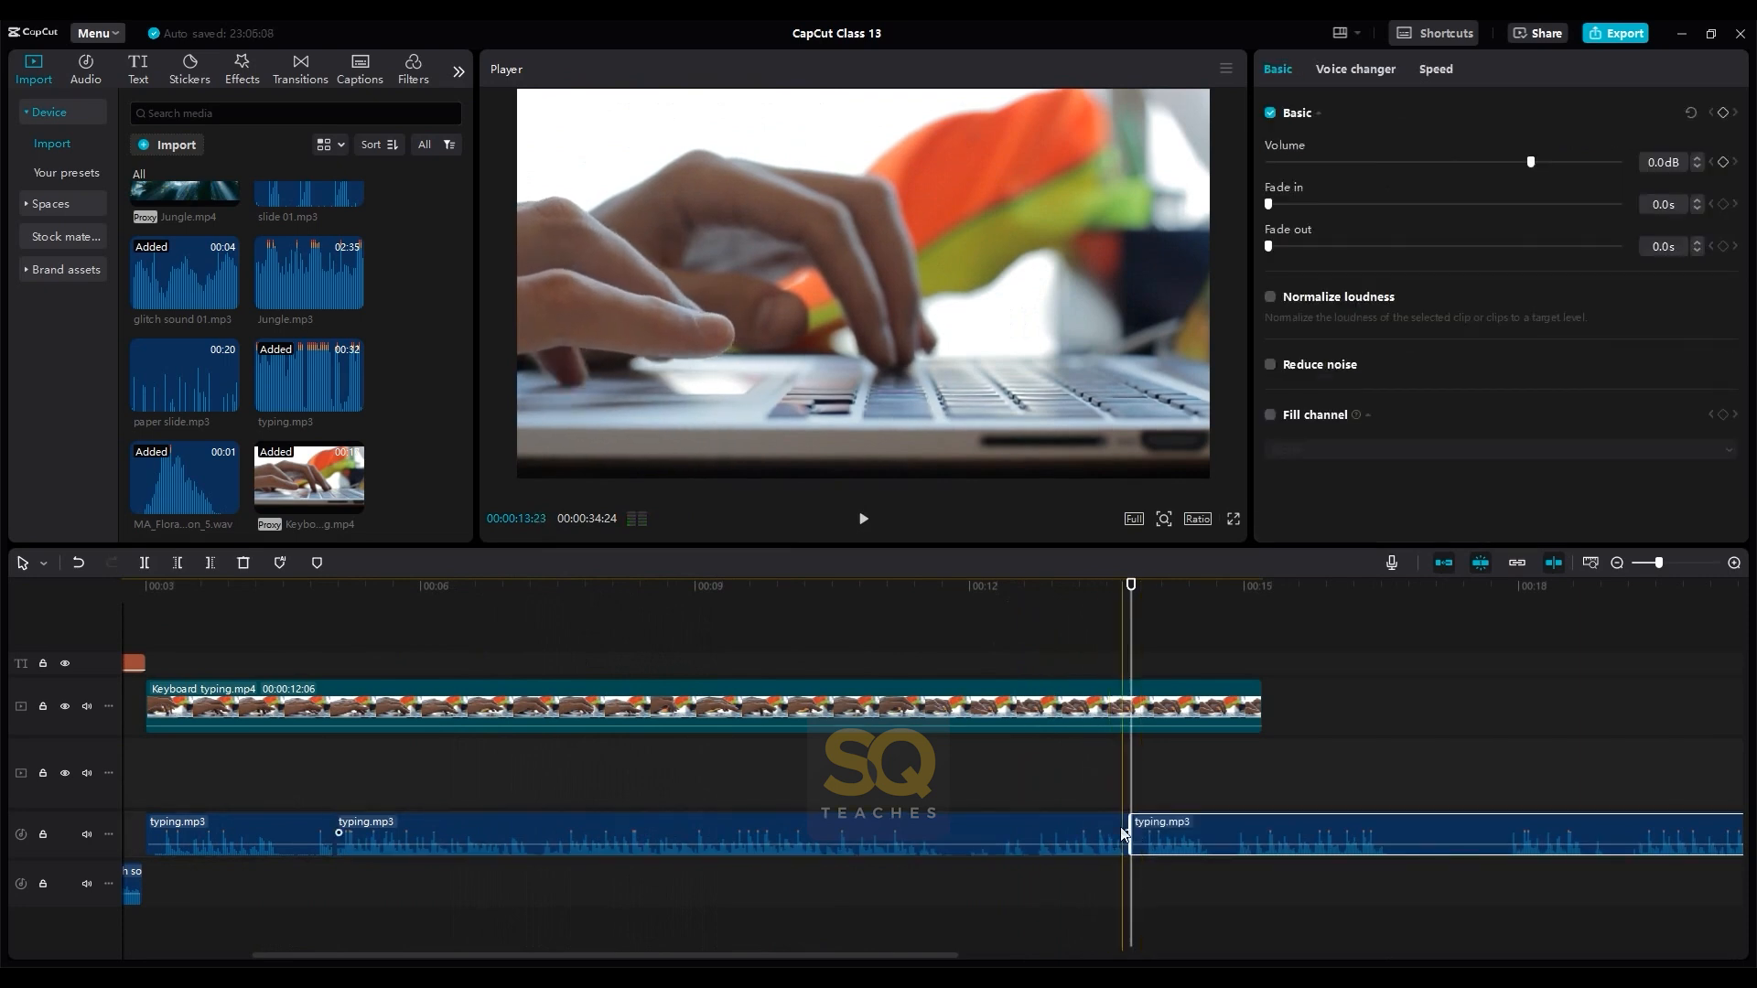
click(991, 792)
click(992, 833)
key(ctrl+b)
- Delete the long typing.mp3 piece before the 12-second cut and move the short piece back near the first piece's end
click(897, 832)
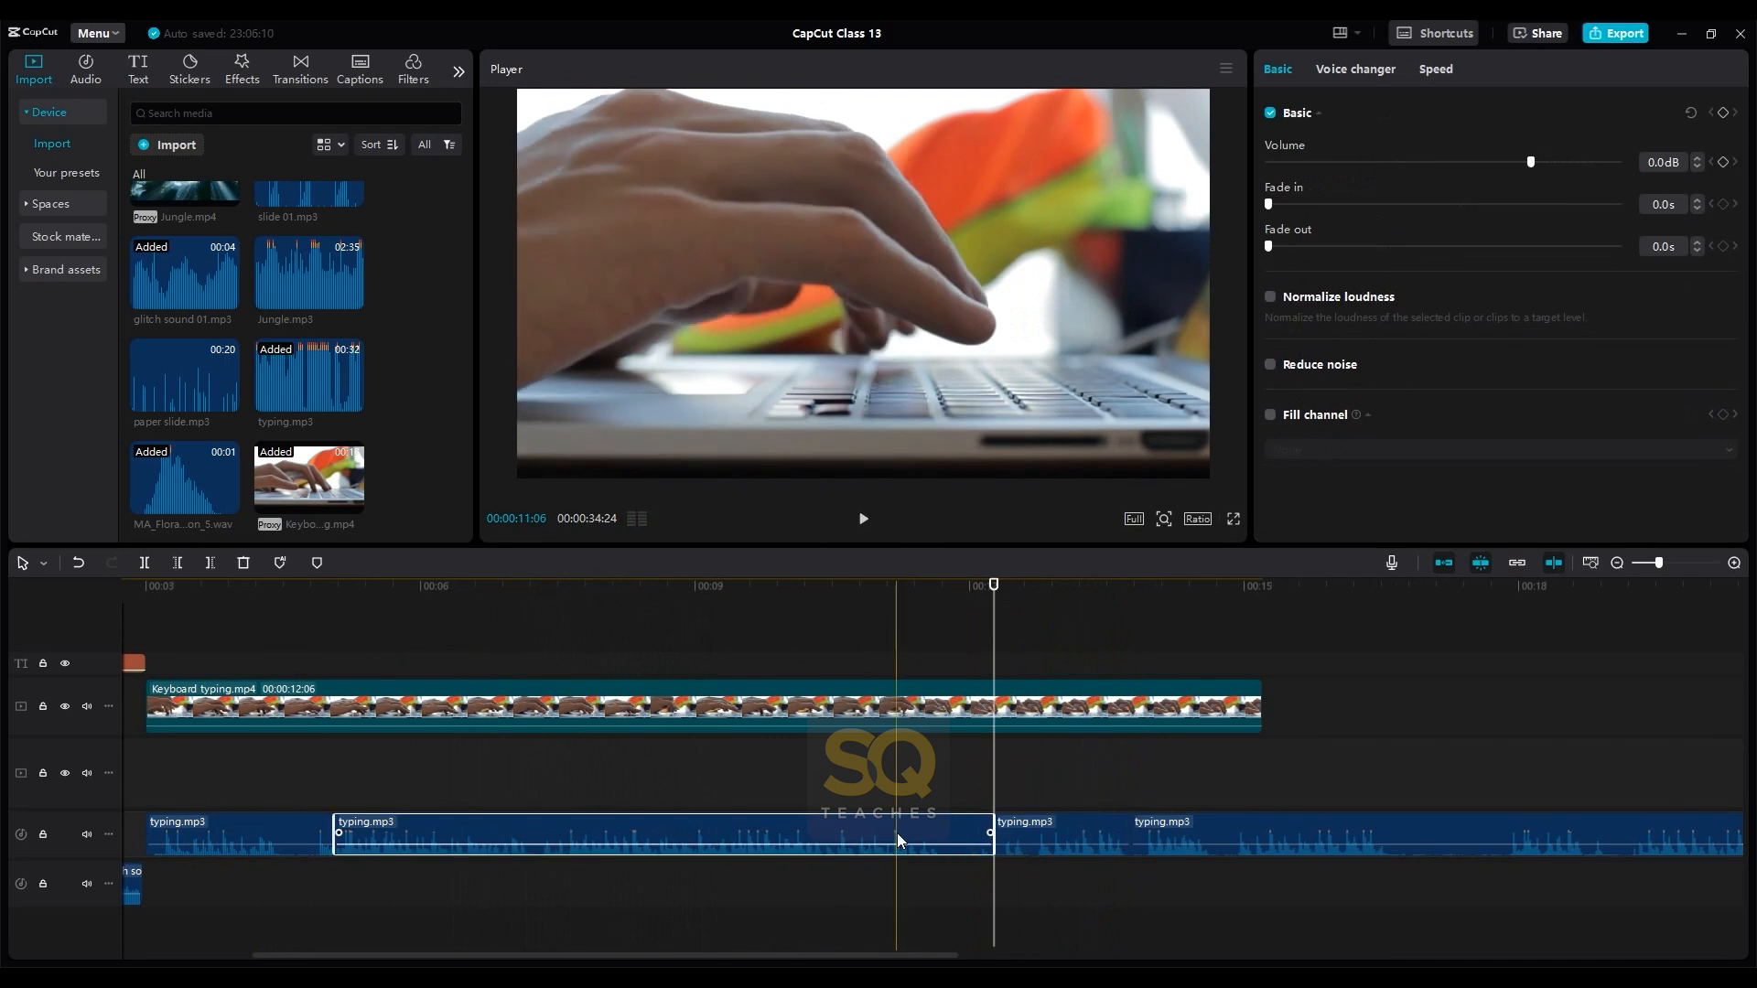
key(Delete)
drag(1013, 826, 331, 830)
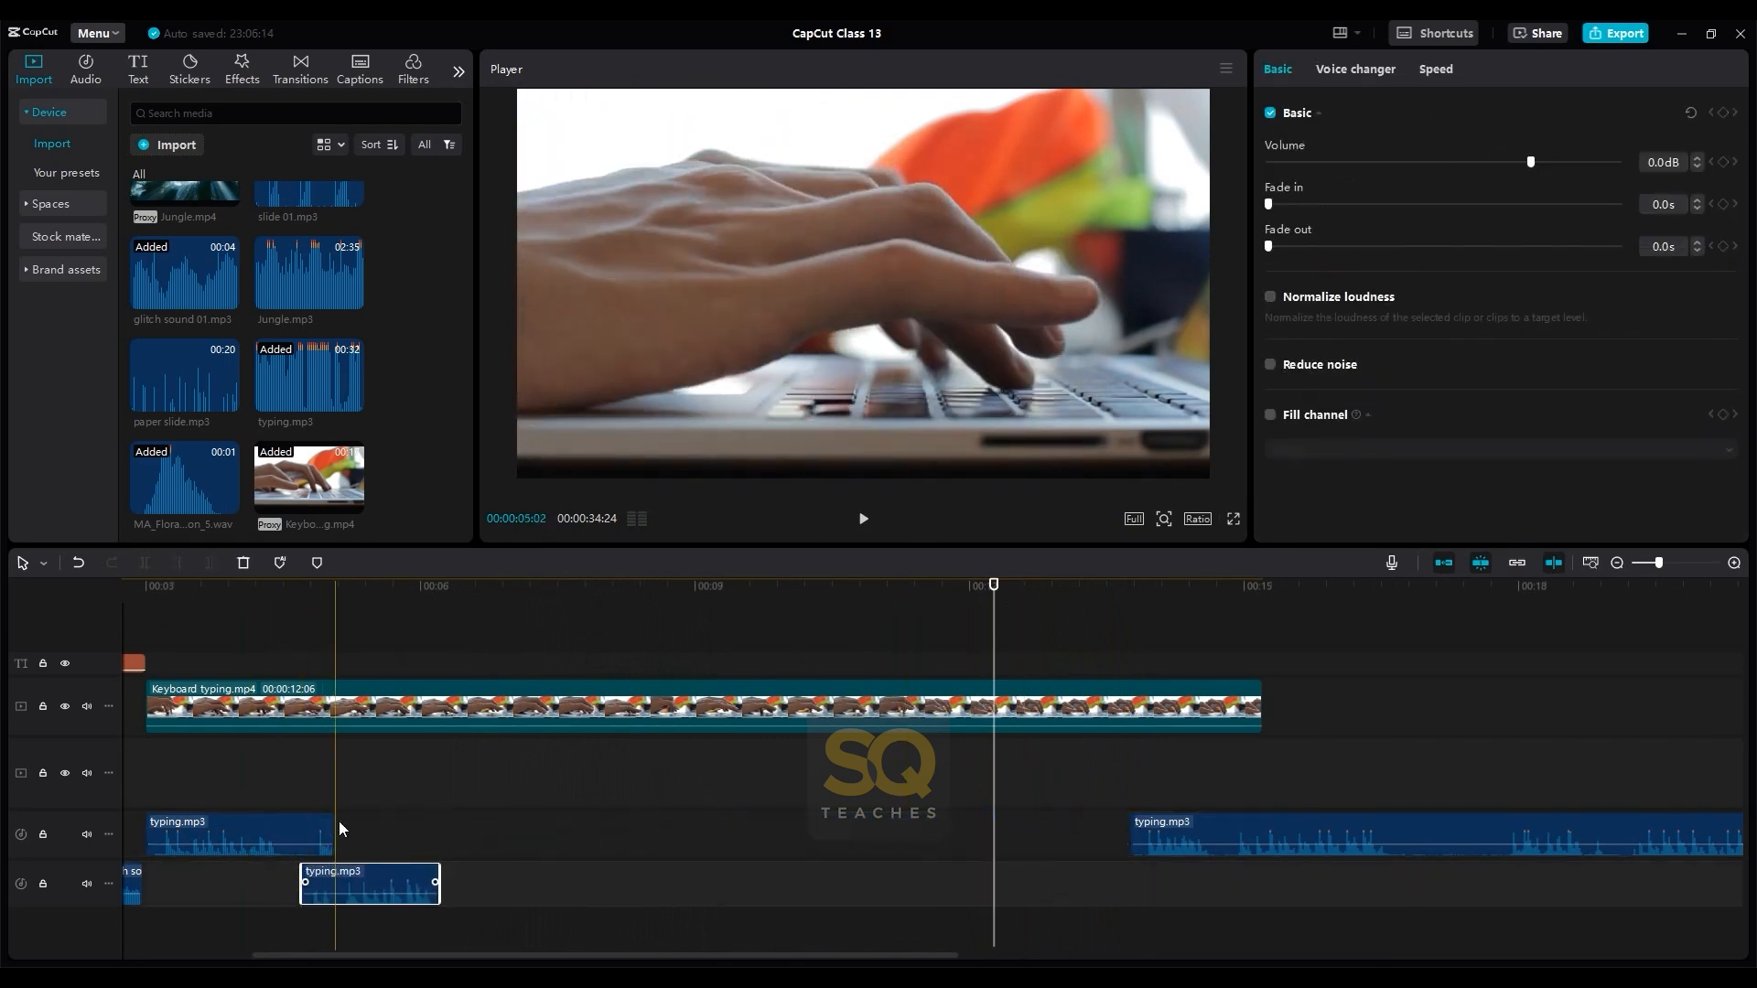
- Trim the end of the first typing.mp3 piece, place the short piece right after it and play both back
click(337, 822)
mouse_move(332, 833)
mouse_down()
mouse_move(290, 833)
mouse_move(318, 834)
mouse_up()
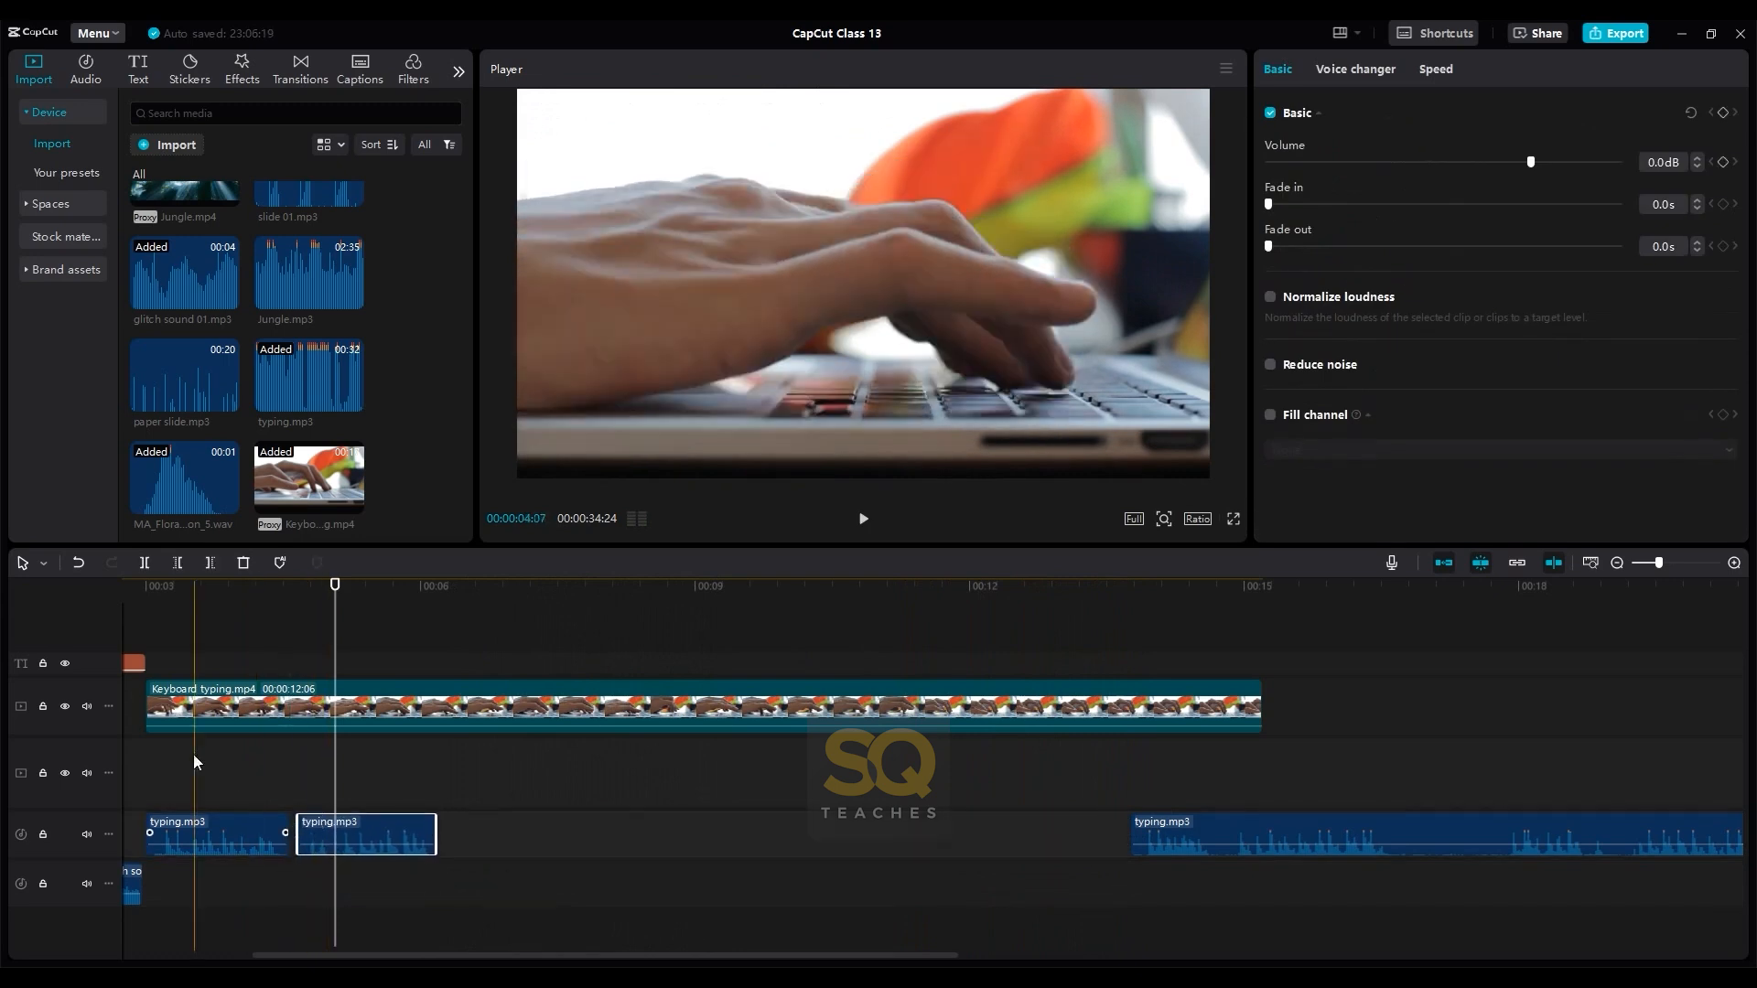
click(154, 744)
key(space)
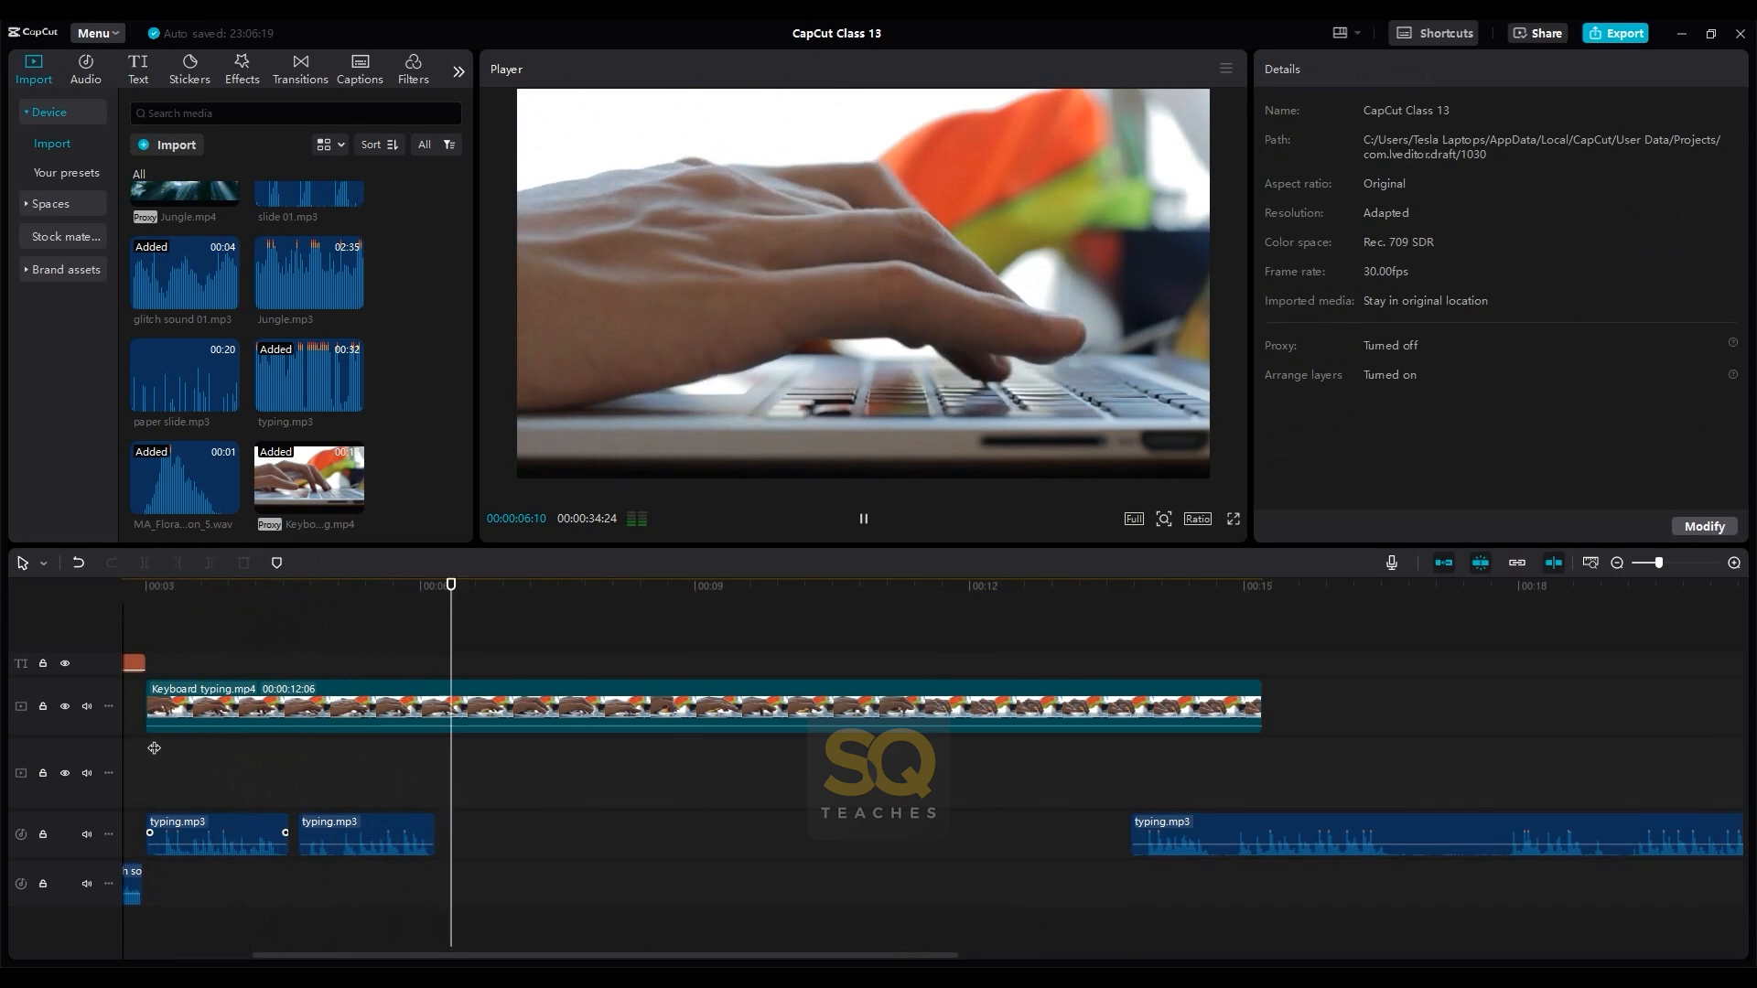
key(space)
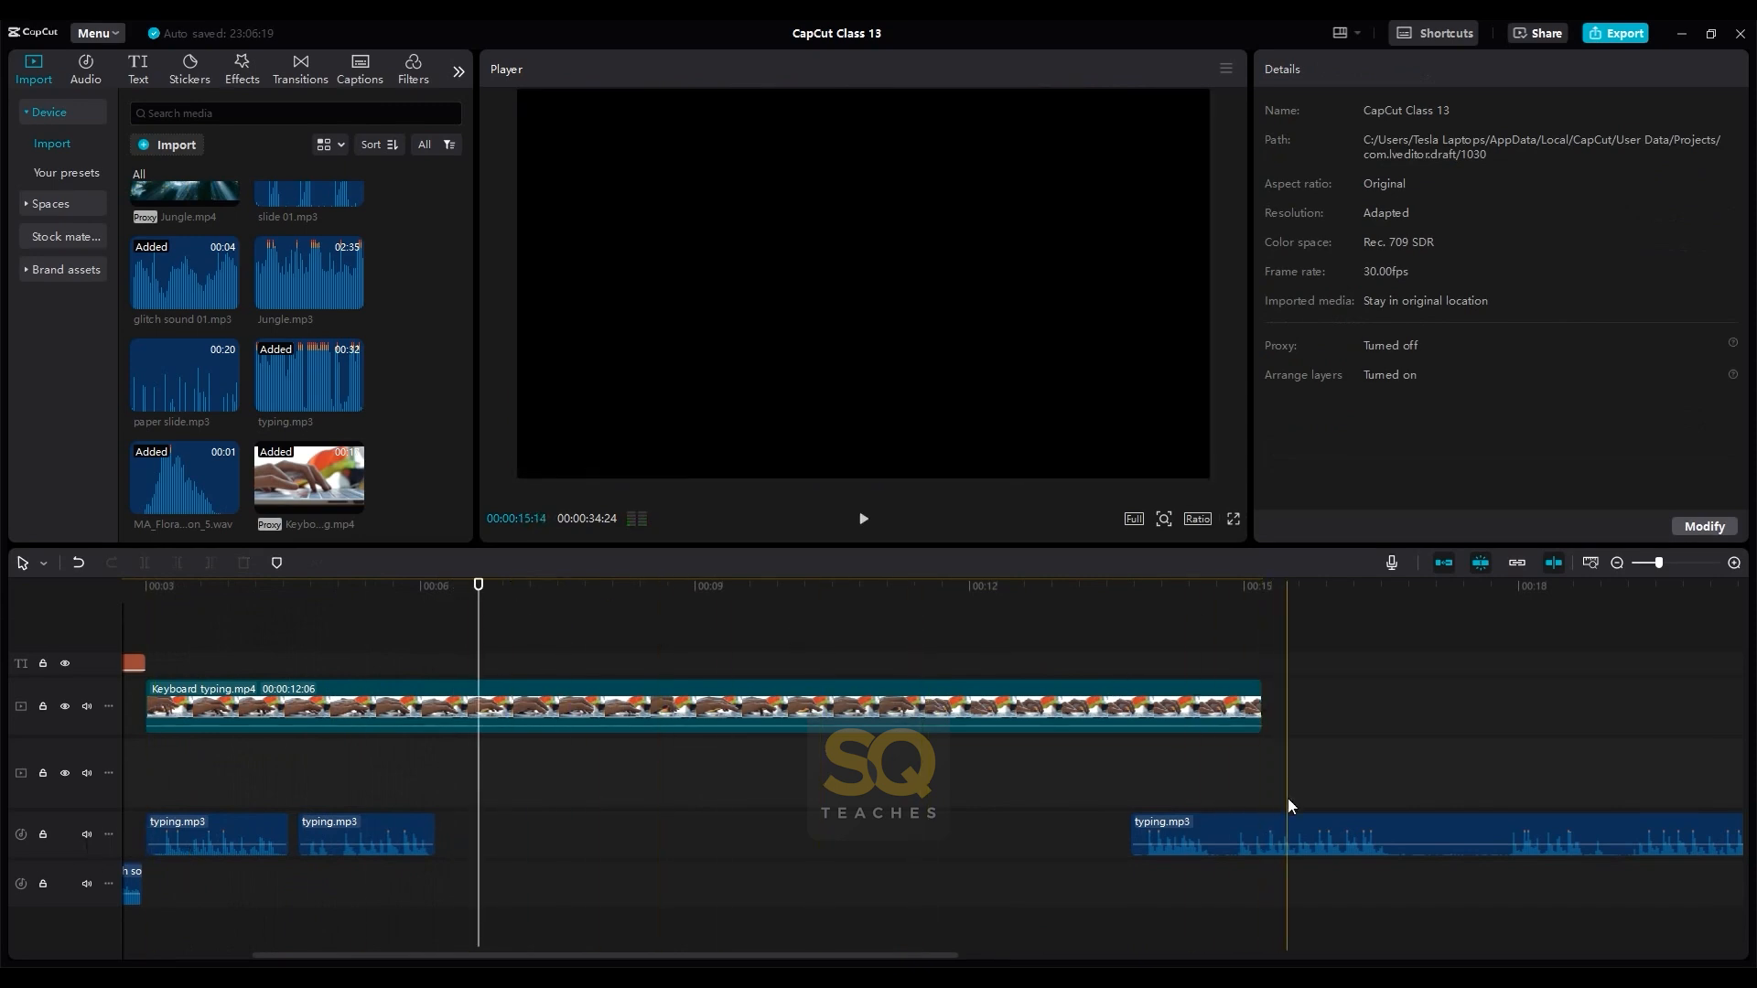
- Delete the remaining long typing.mp3 piece that starts just before 00:00:14
click(1276, 818)
key(Delete)
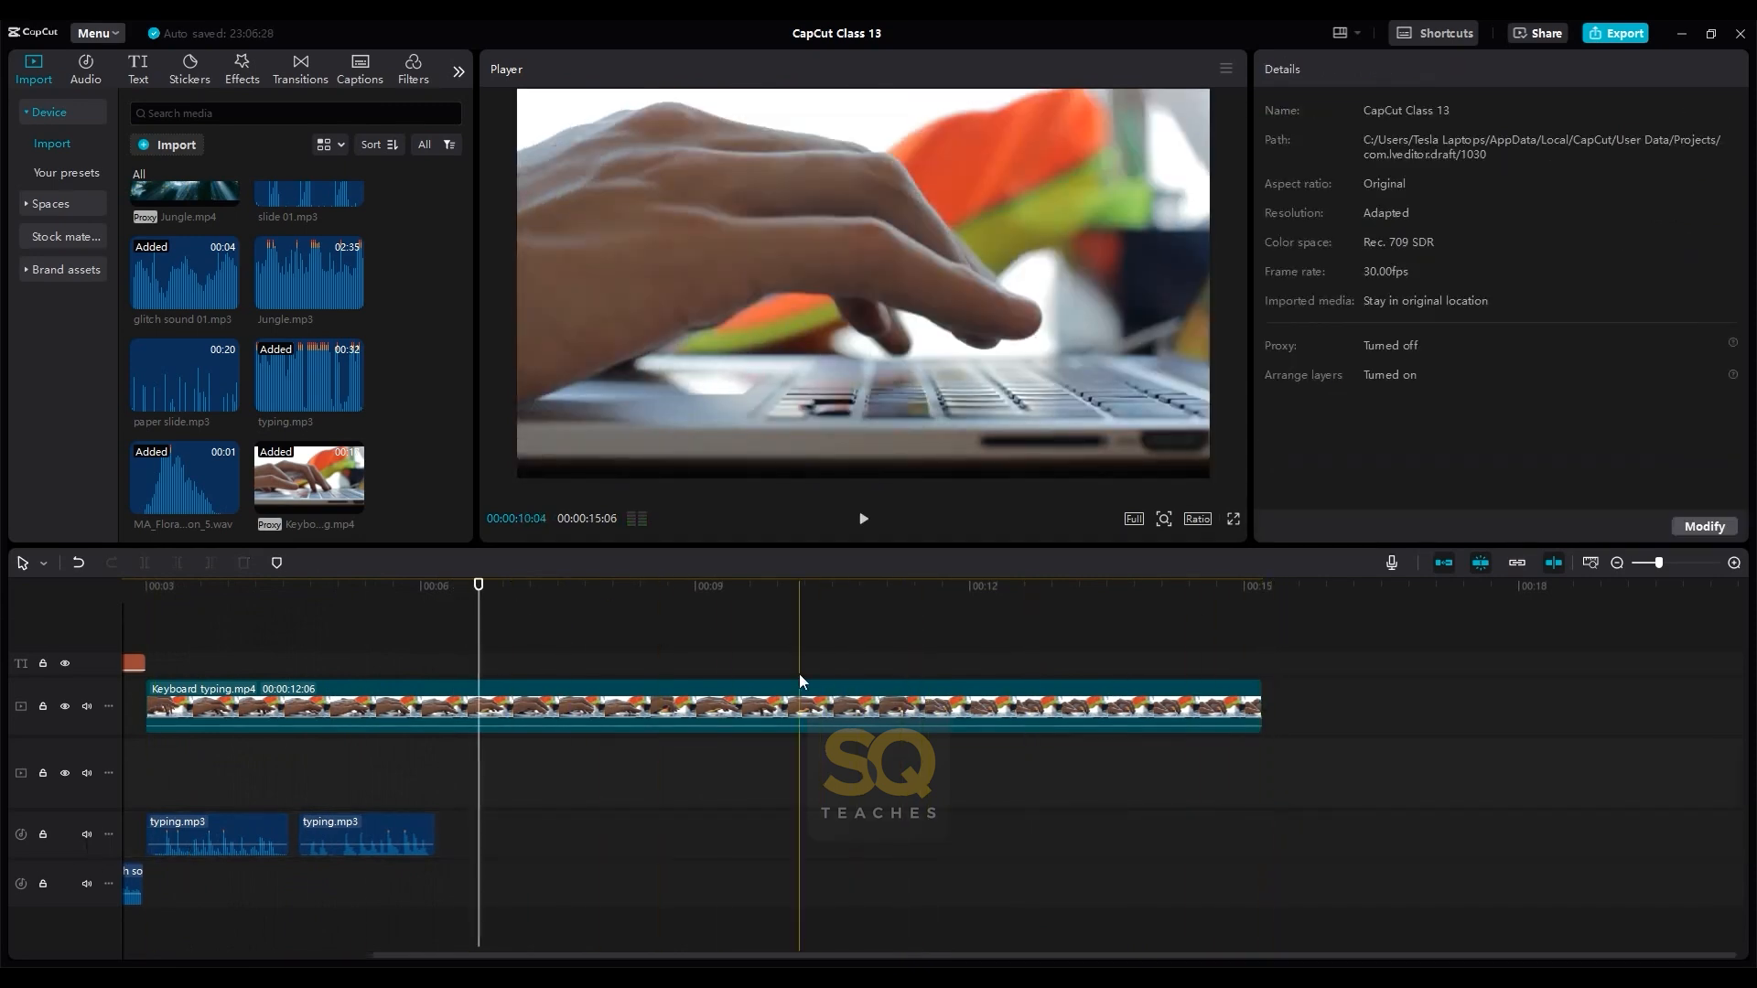
scroll(799, 673, down, 3)
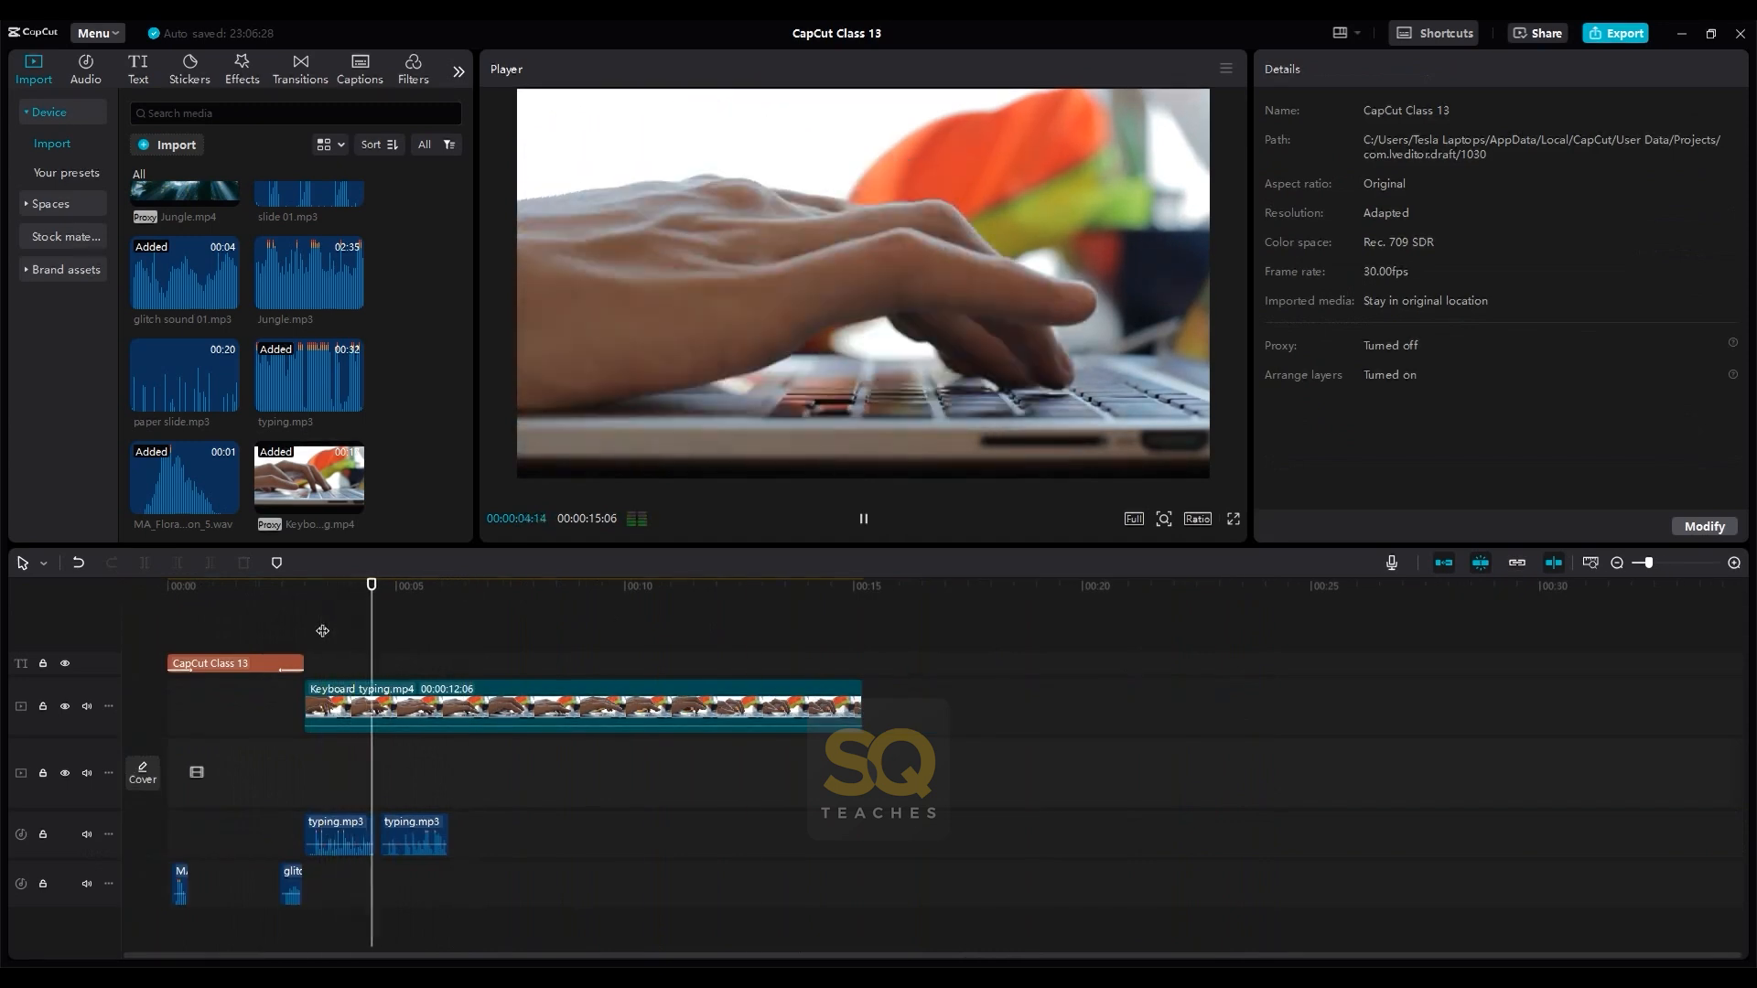
- Play the typing section to 00:00:06:11 and trim the end of Keyboard typing.mp4 to that point
key(space)
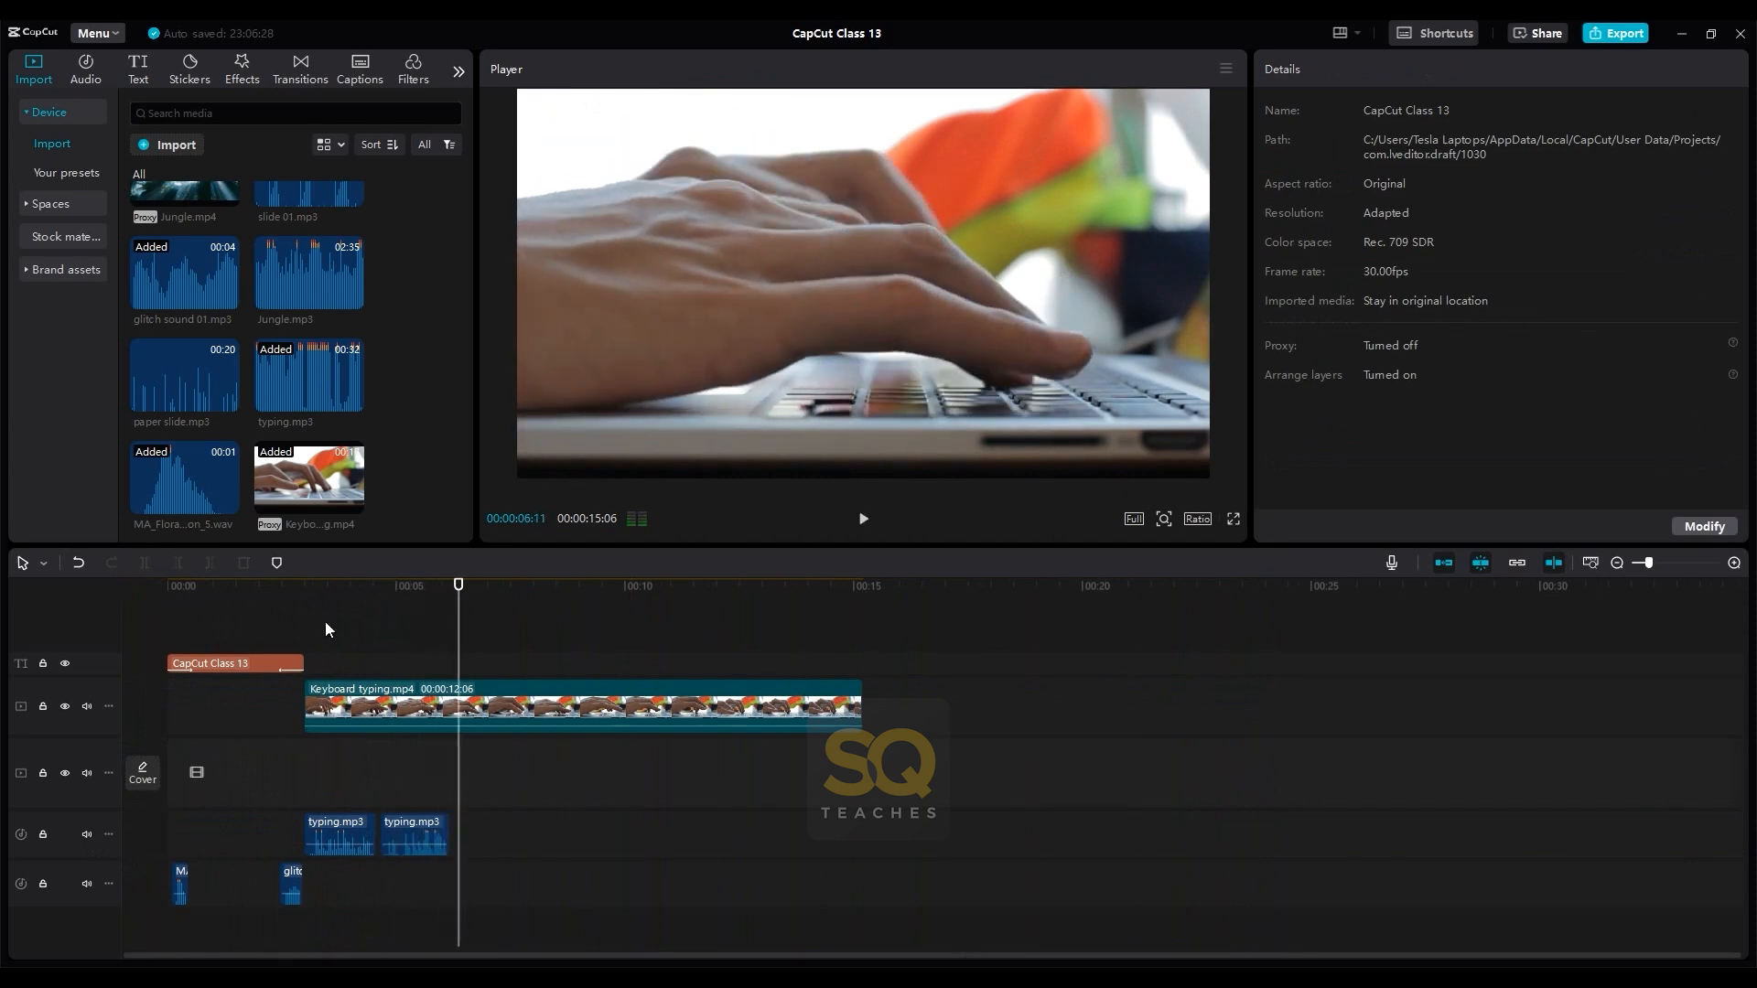
drag(857, 687, 459, 688)
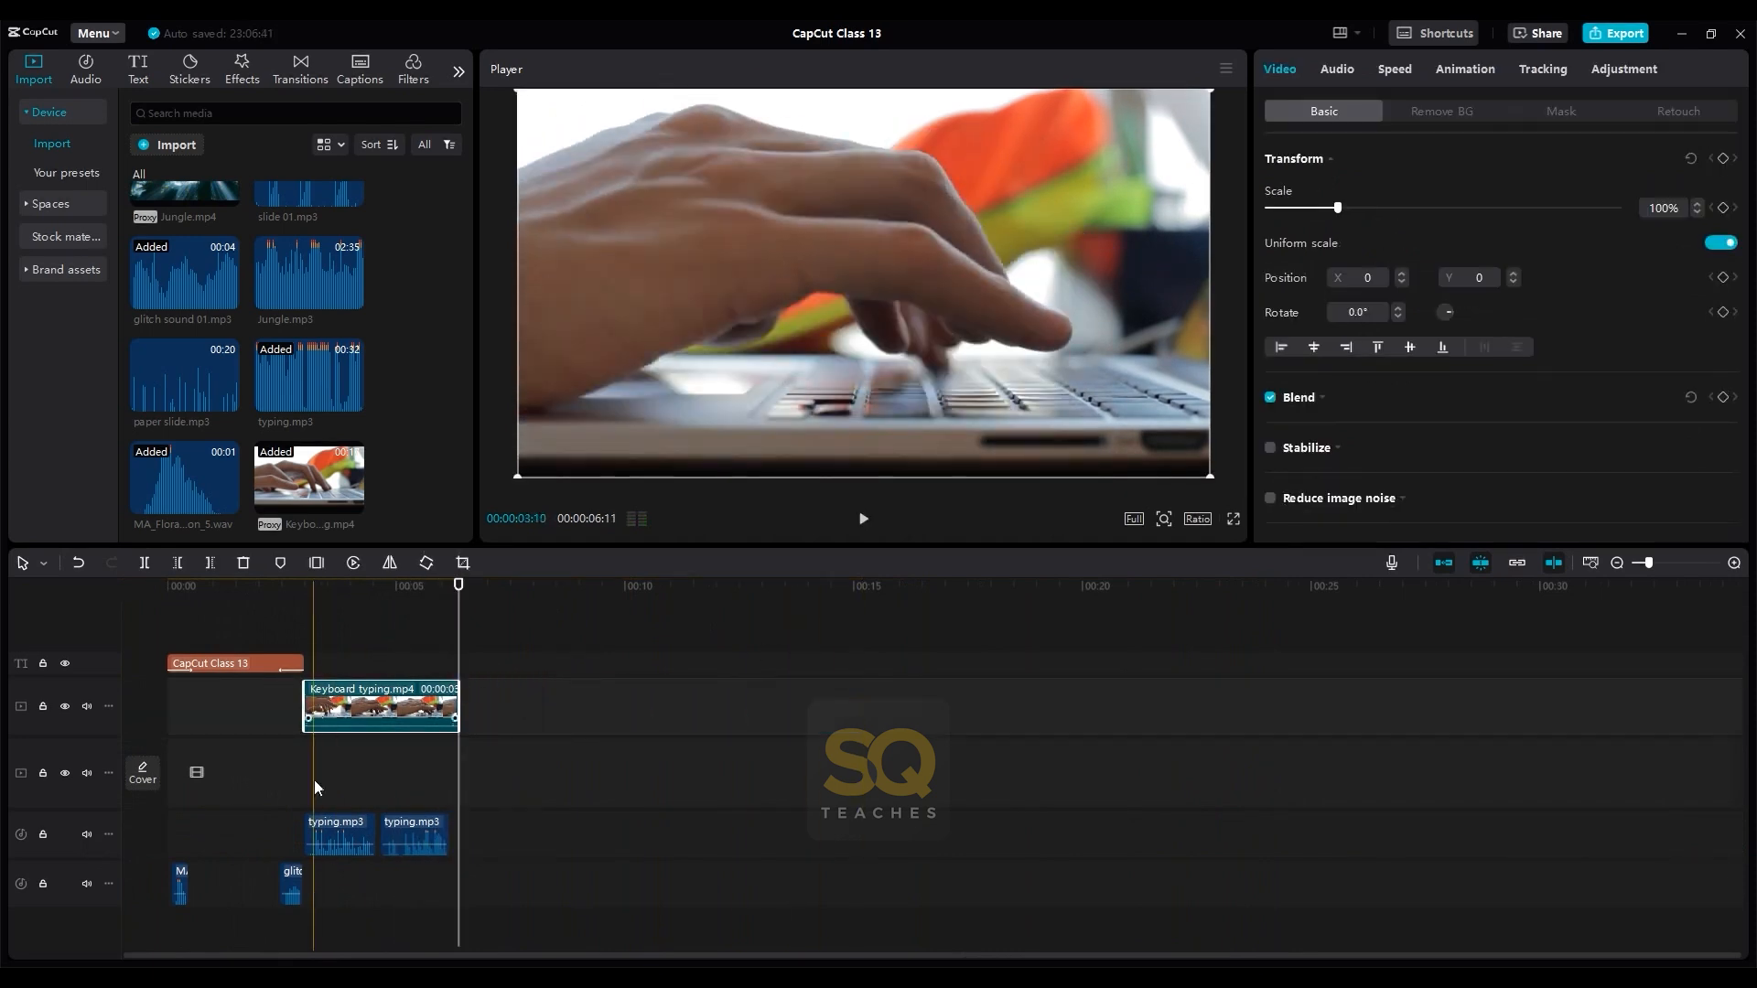
click(340, 633)
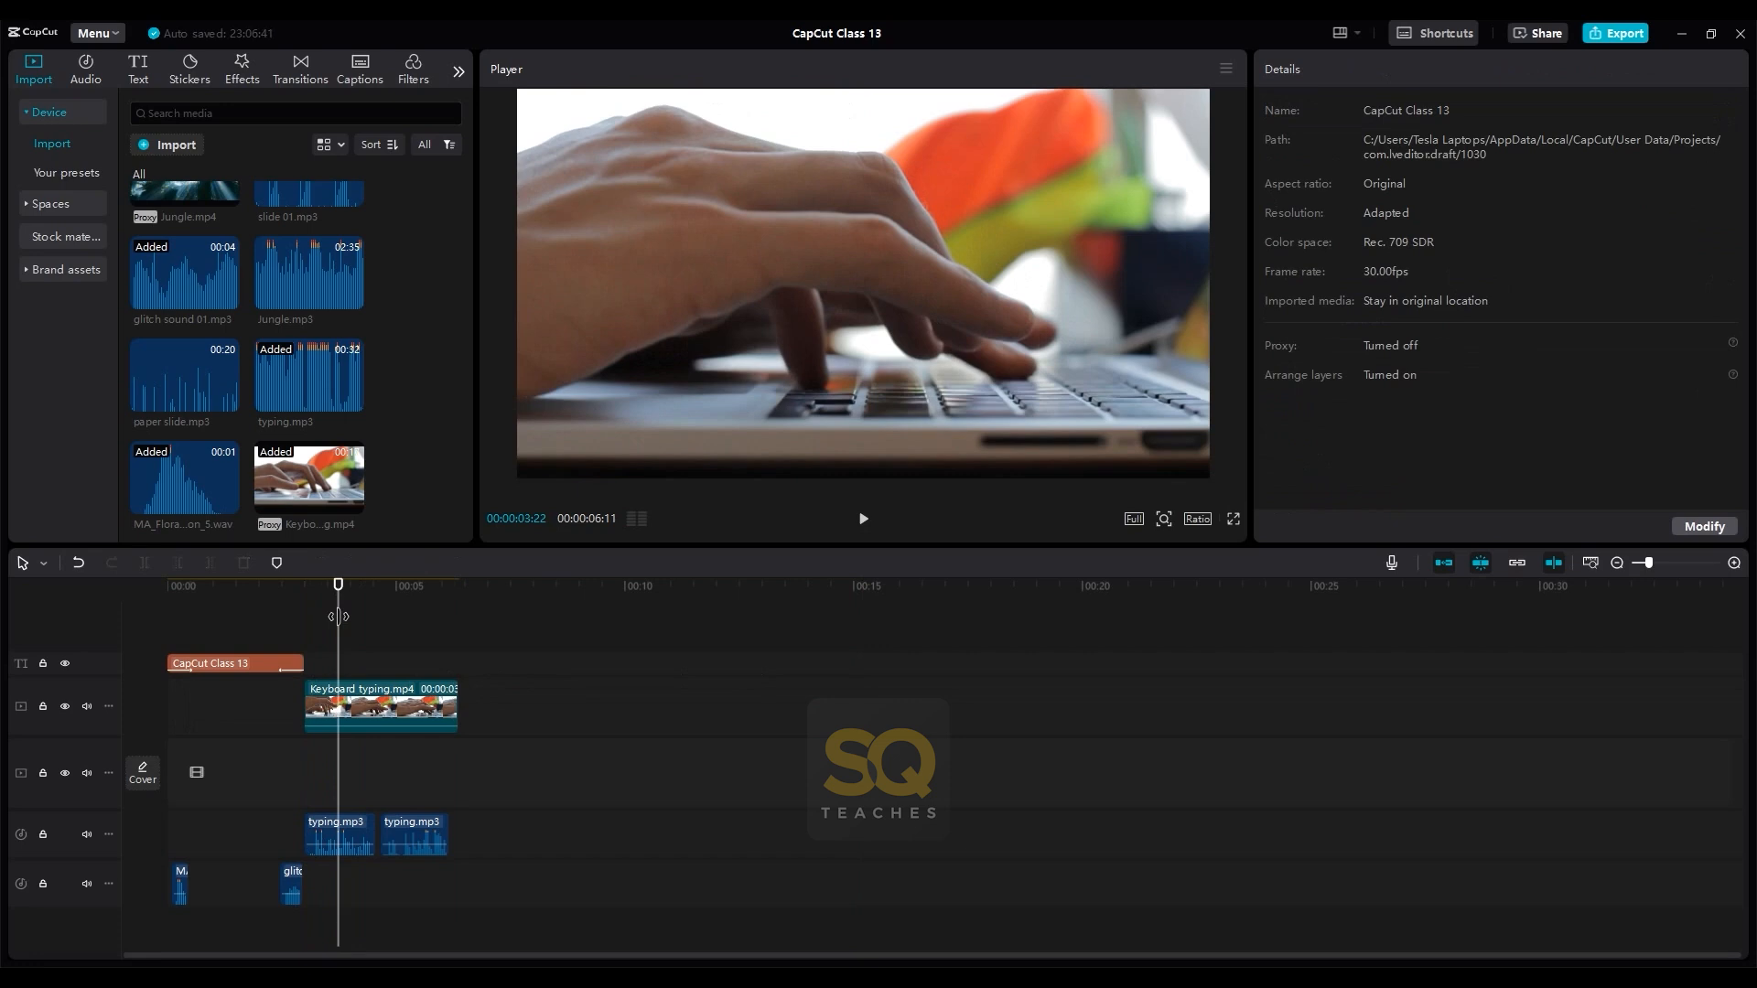
- Add man working on laptop outside.mp4 to the video track directly after Keyboard typing.mp4
scroll(440, 227, up, 2)
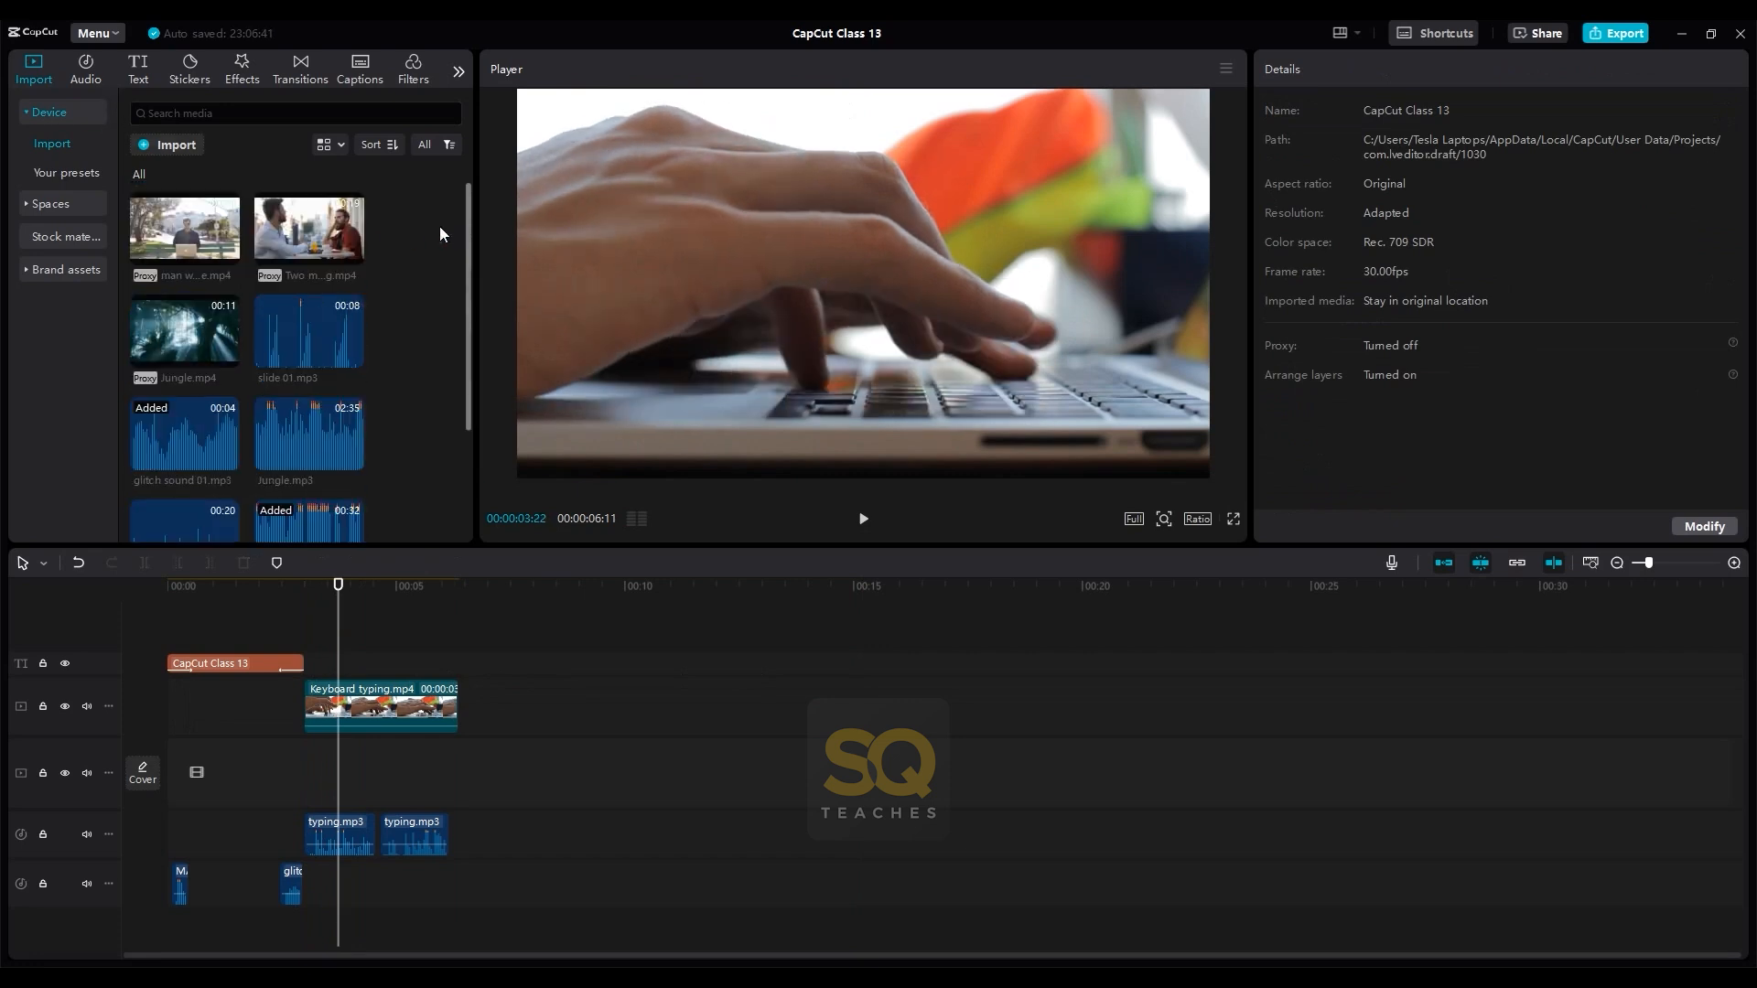
scroll(441, 225, down, 2)
scroll(441, 225, up, 2)
drag(183, 229, 689, 703)
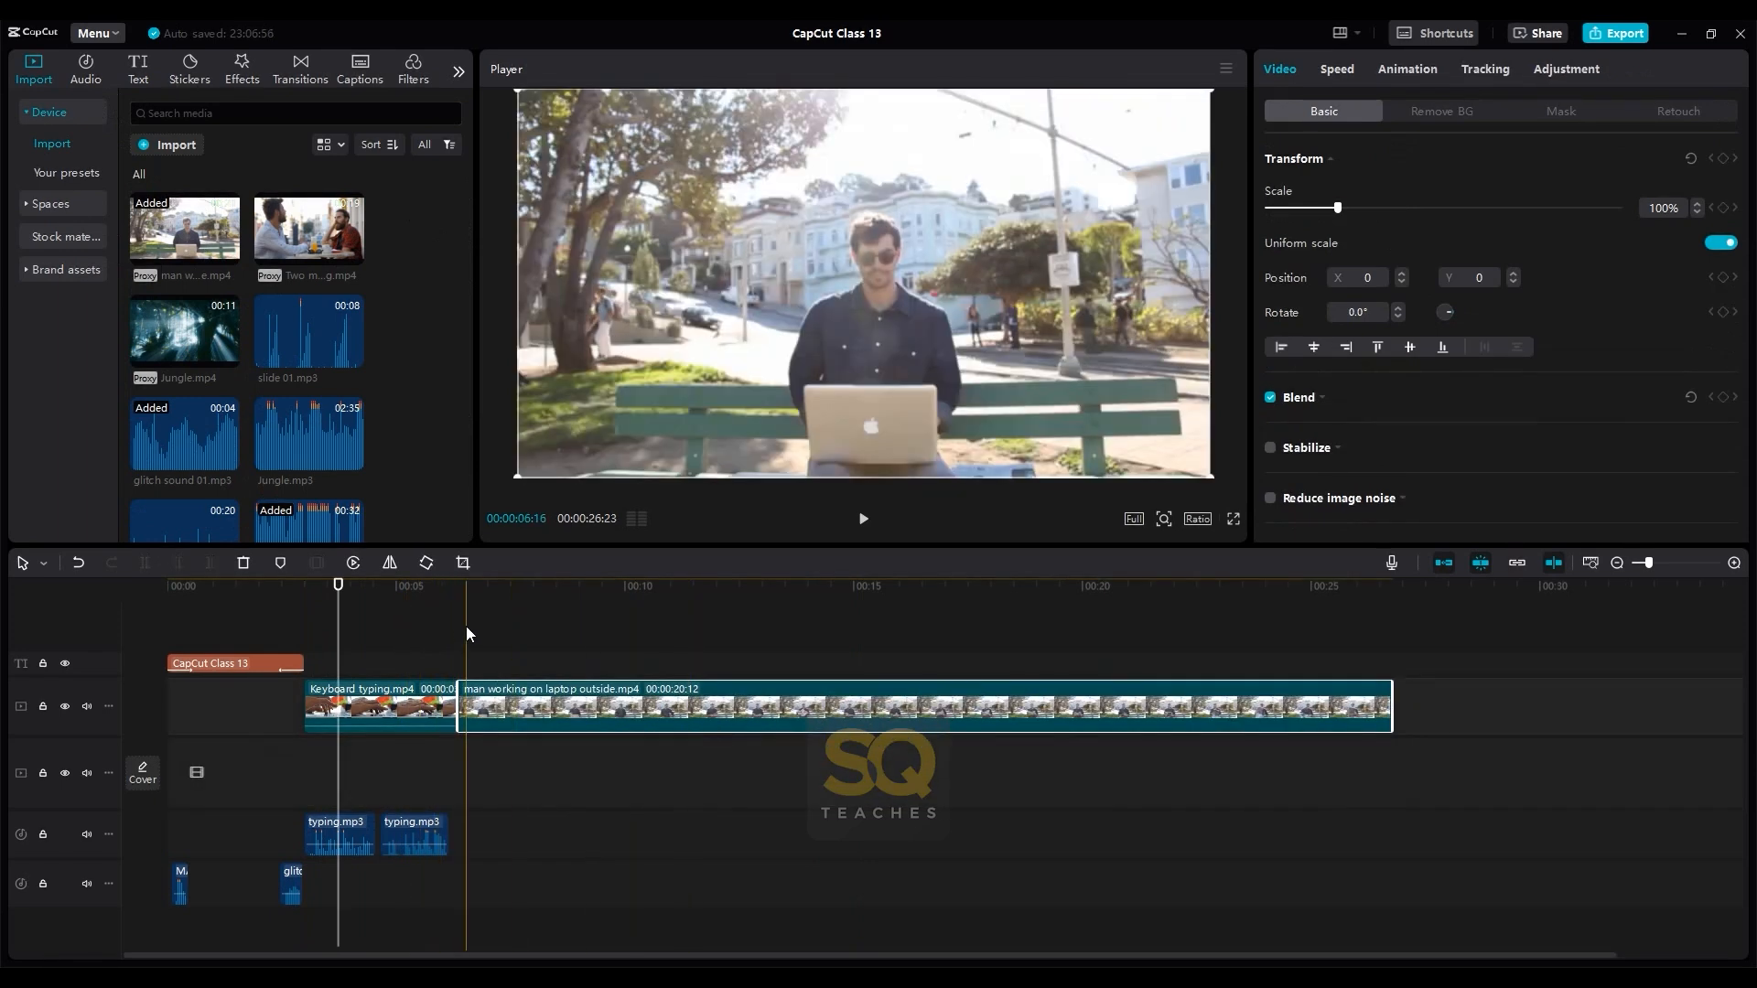
- Play back man working on laptop outside.mp4 to find where the man's laptop and newspaper actions occur
click(465, 626)
key(space)
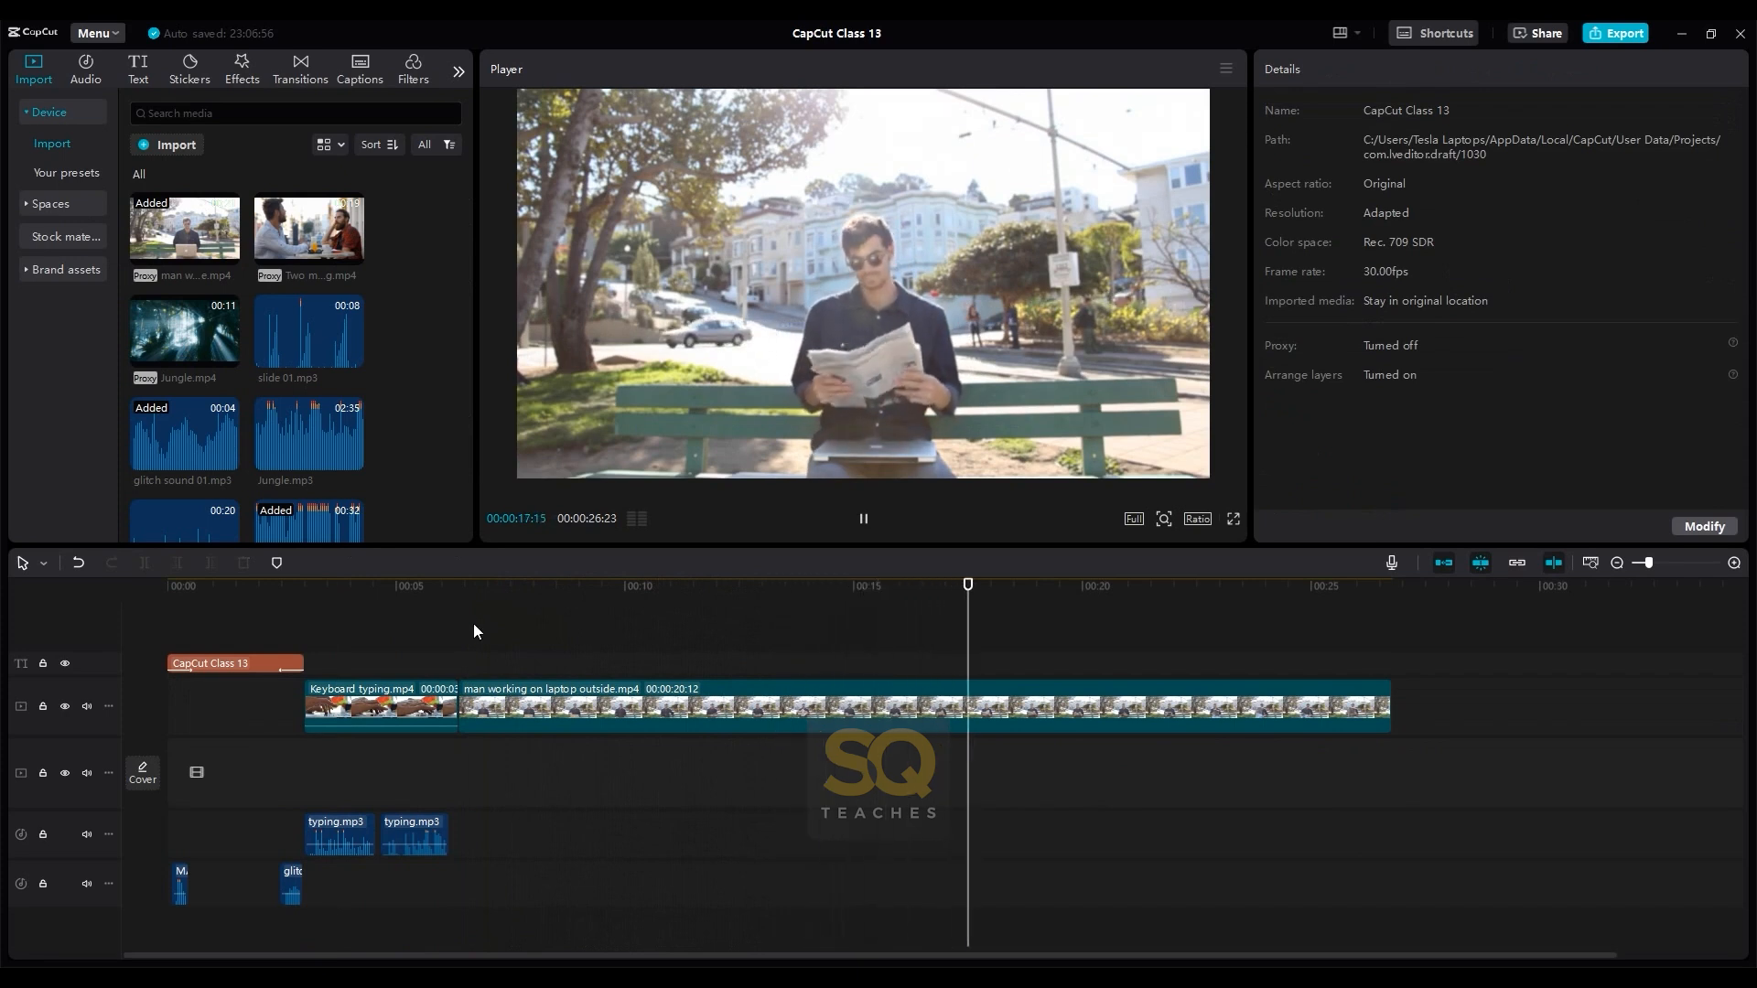
key(space)
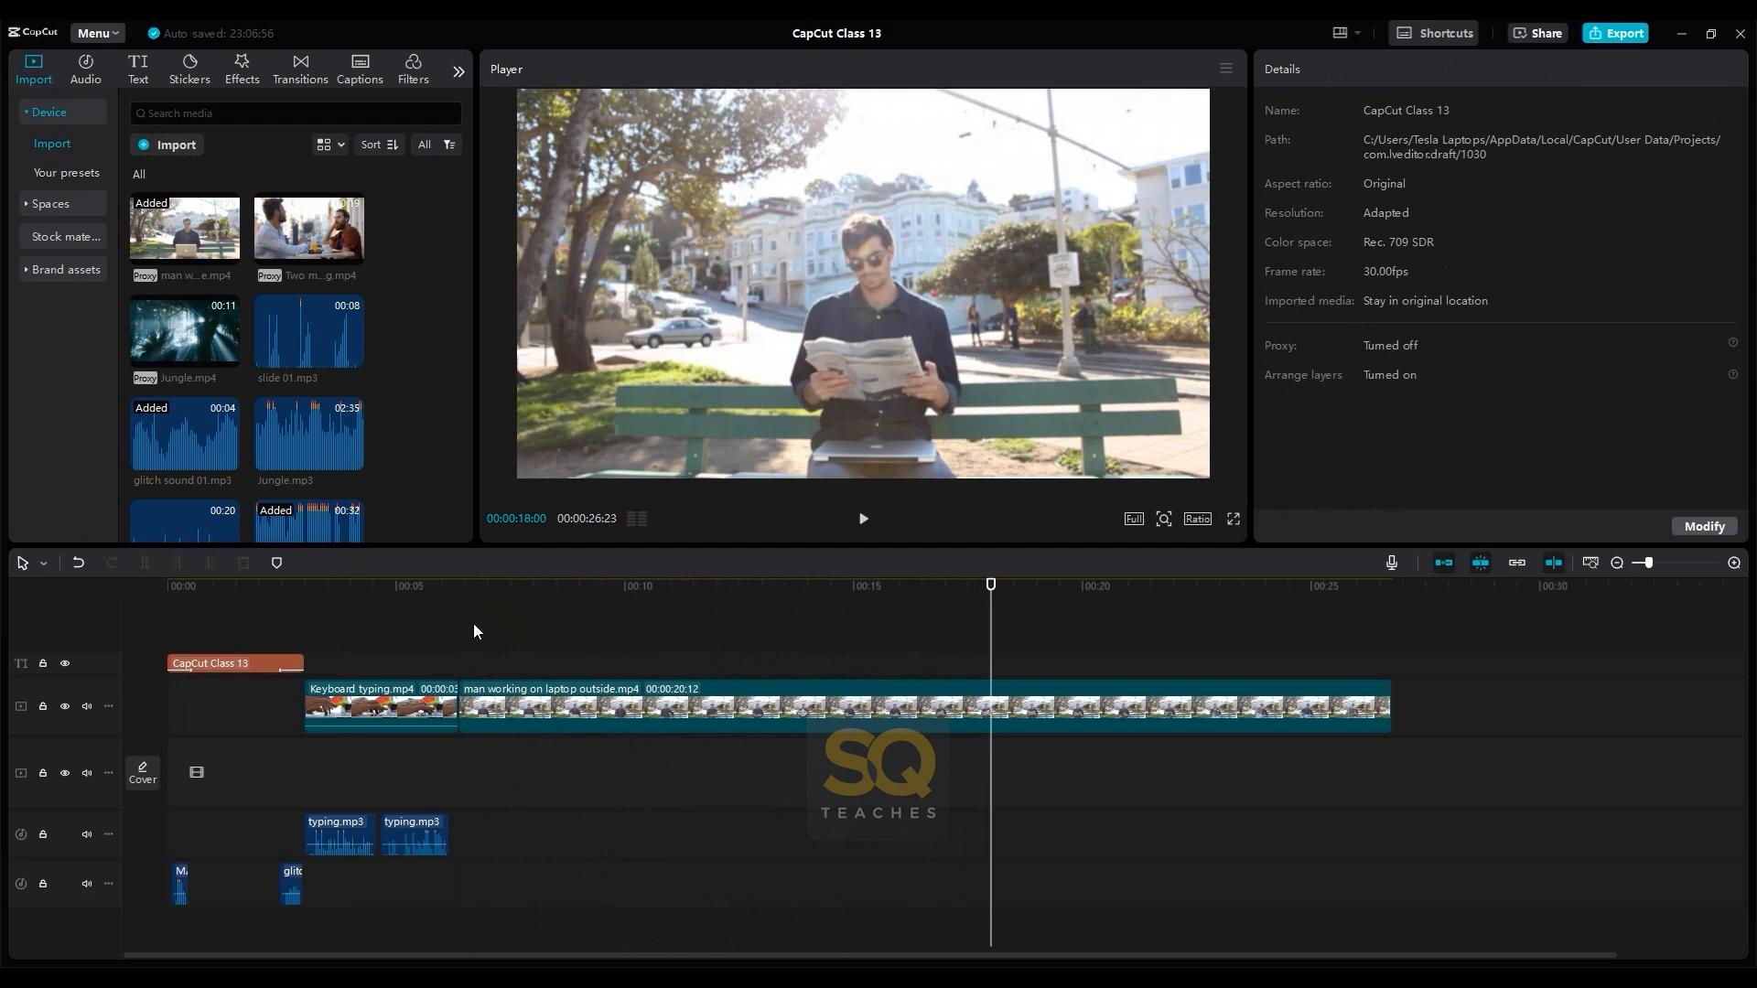
drag(474, 626, 520, 630)
key(space)
key(space)
key(space)
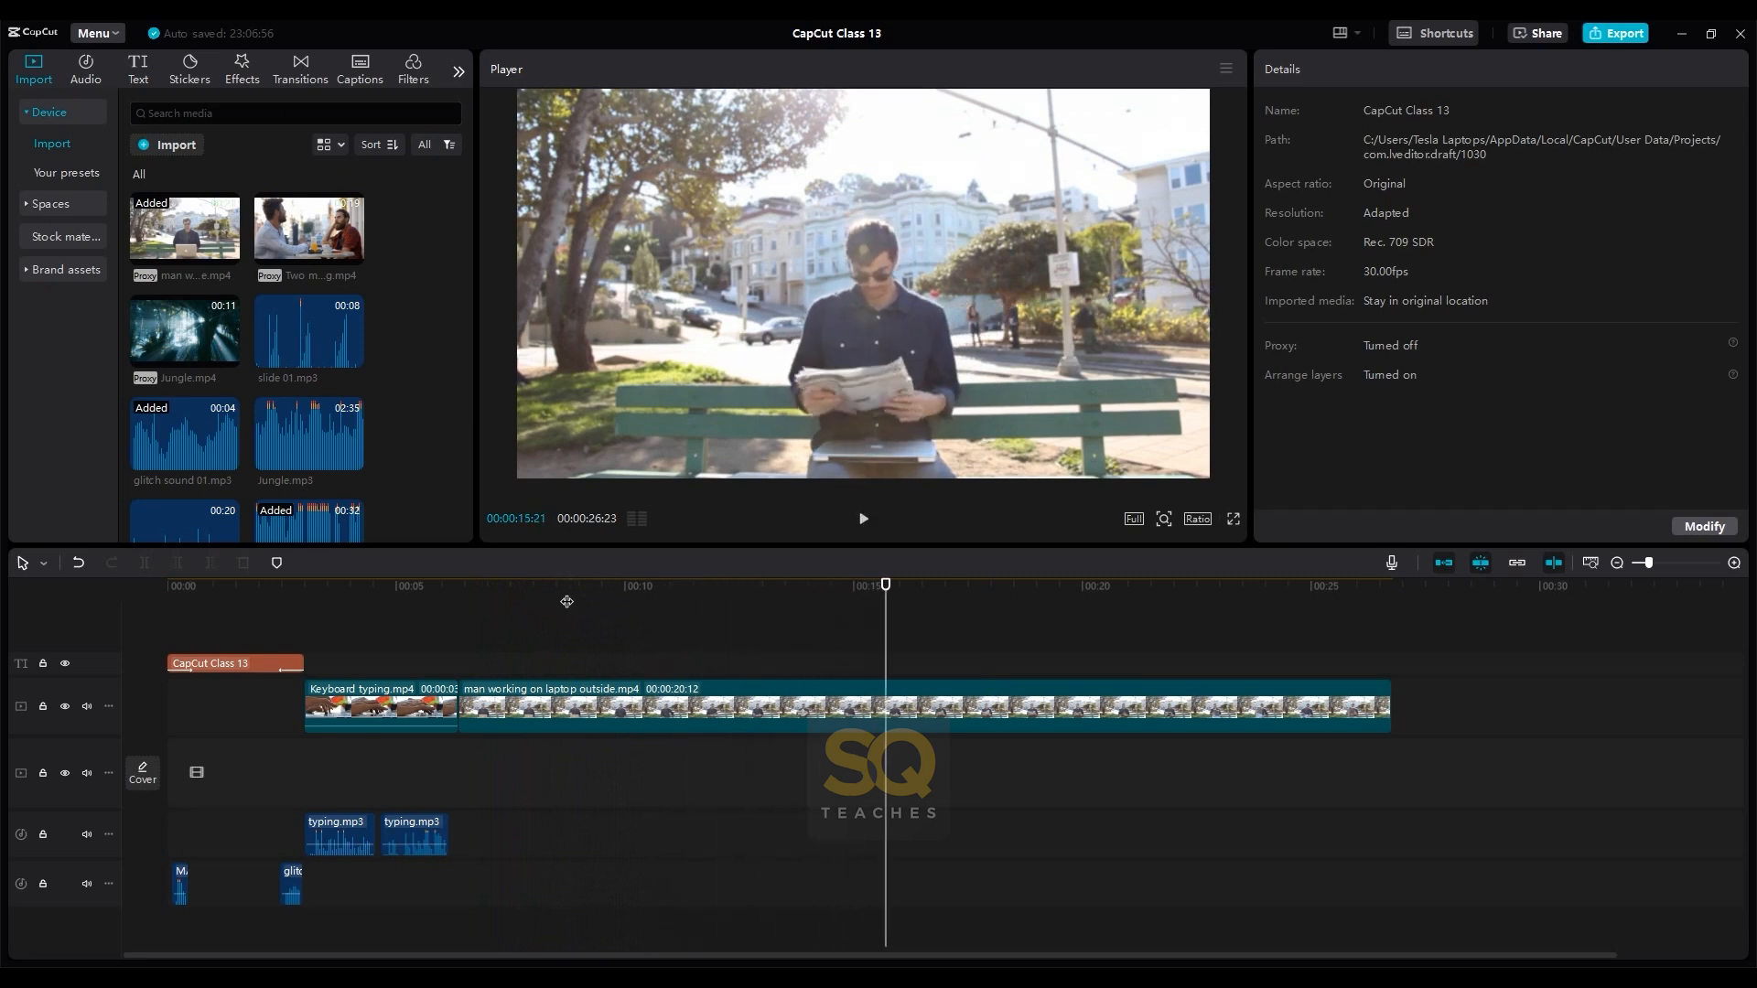
- Split man working on laptop outside.mp4 at 00:00:08:20 and at 00:00:15:13
drag(888, 586, 565, 624)
click(568, 704)
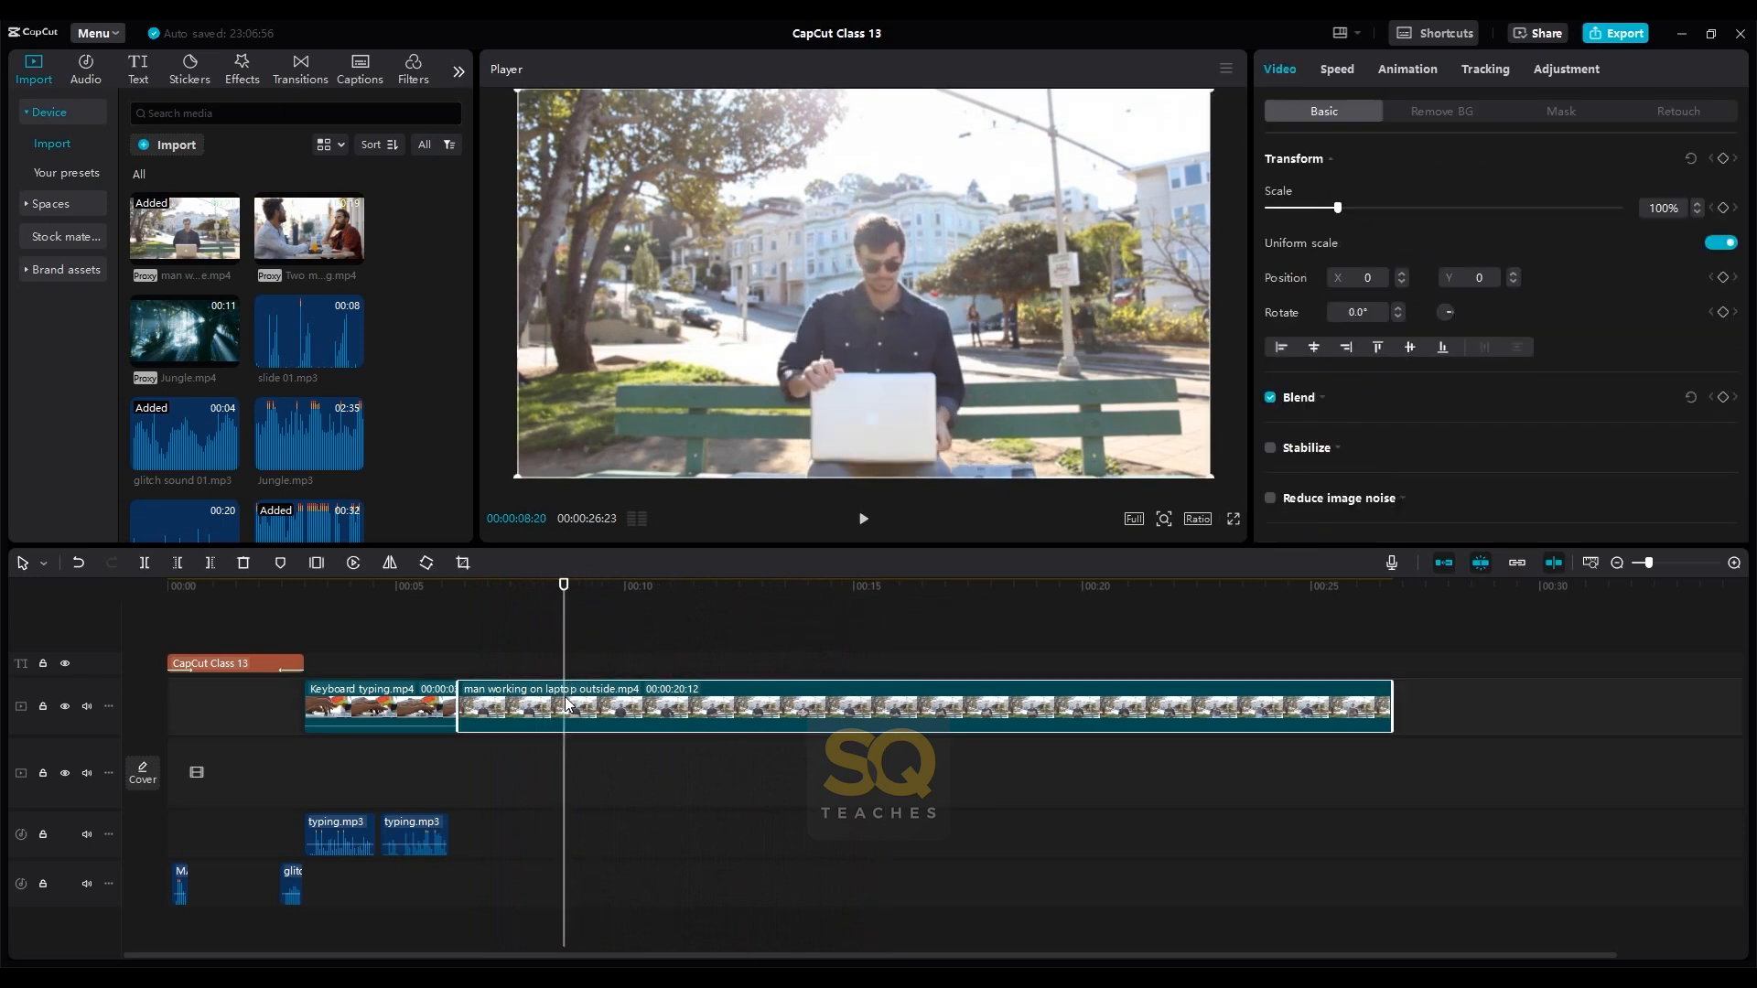
key(ctrl+b)
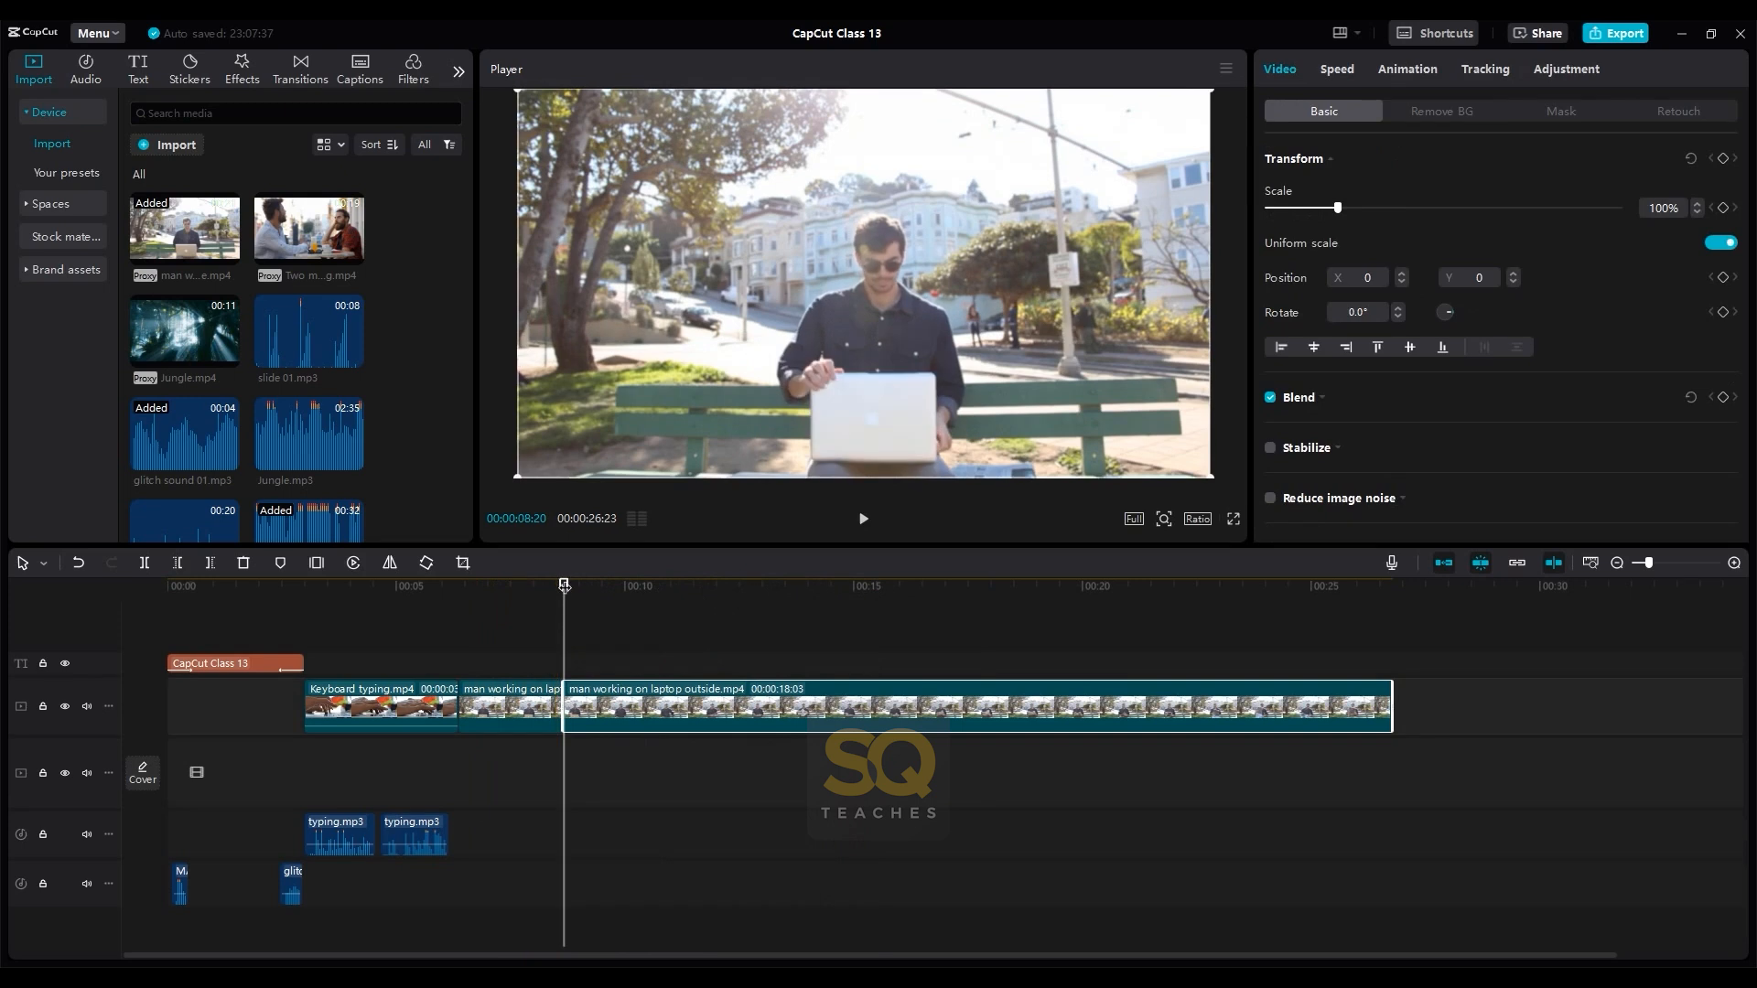
drag(565, 584, 873, 596)
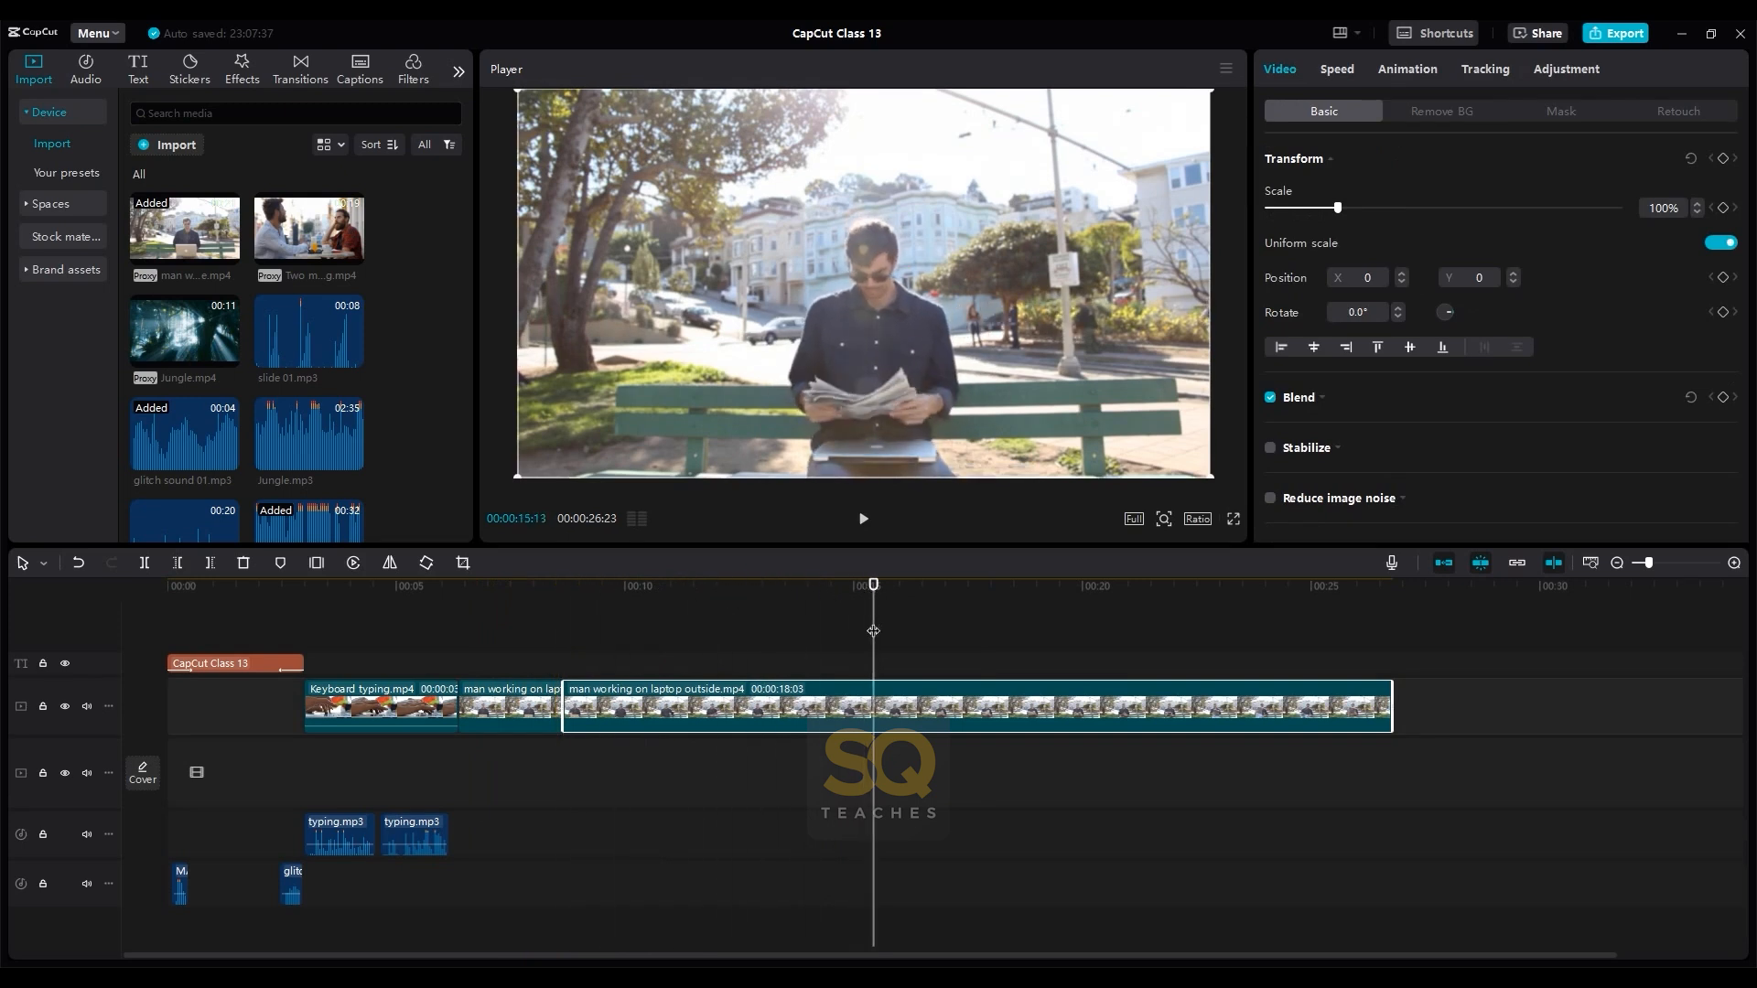
key(ctrl+b)
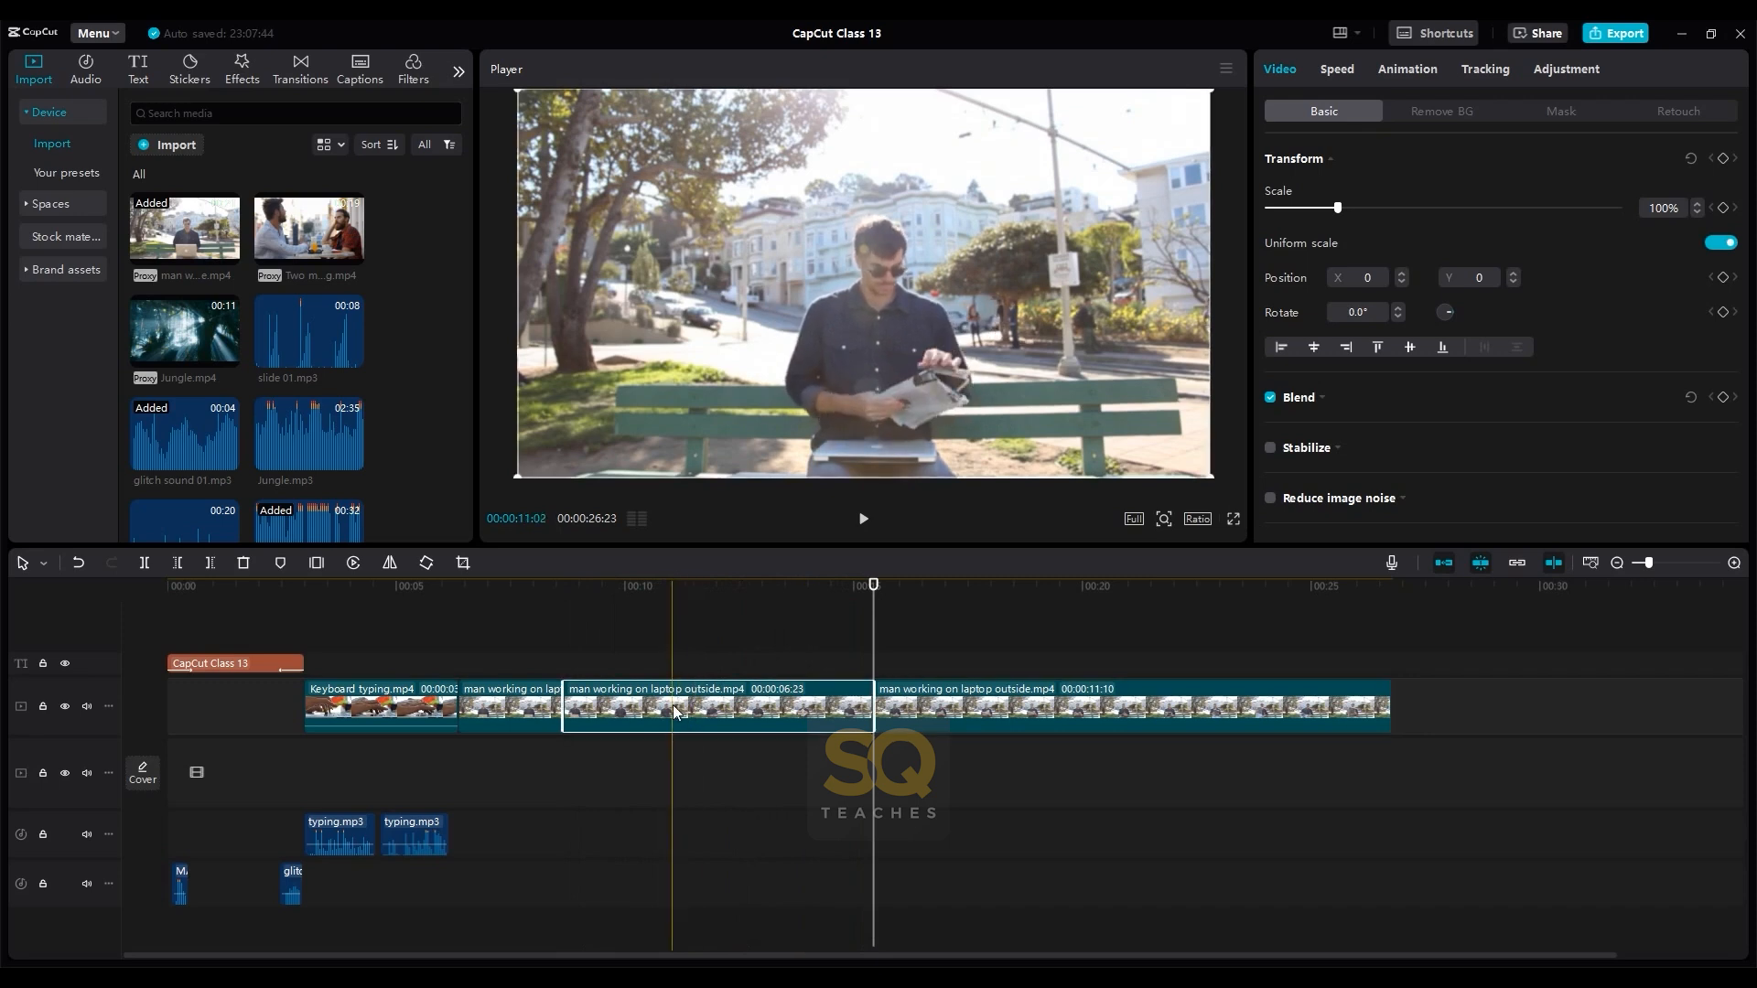
- Speed up the middle man working on laptop outside.mp4 segment to 39.3x and move the last segment back to follow it
click(705, 656)
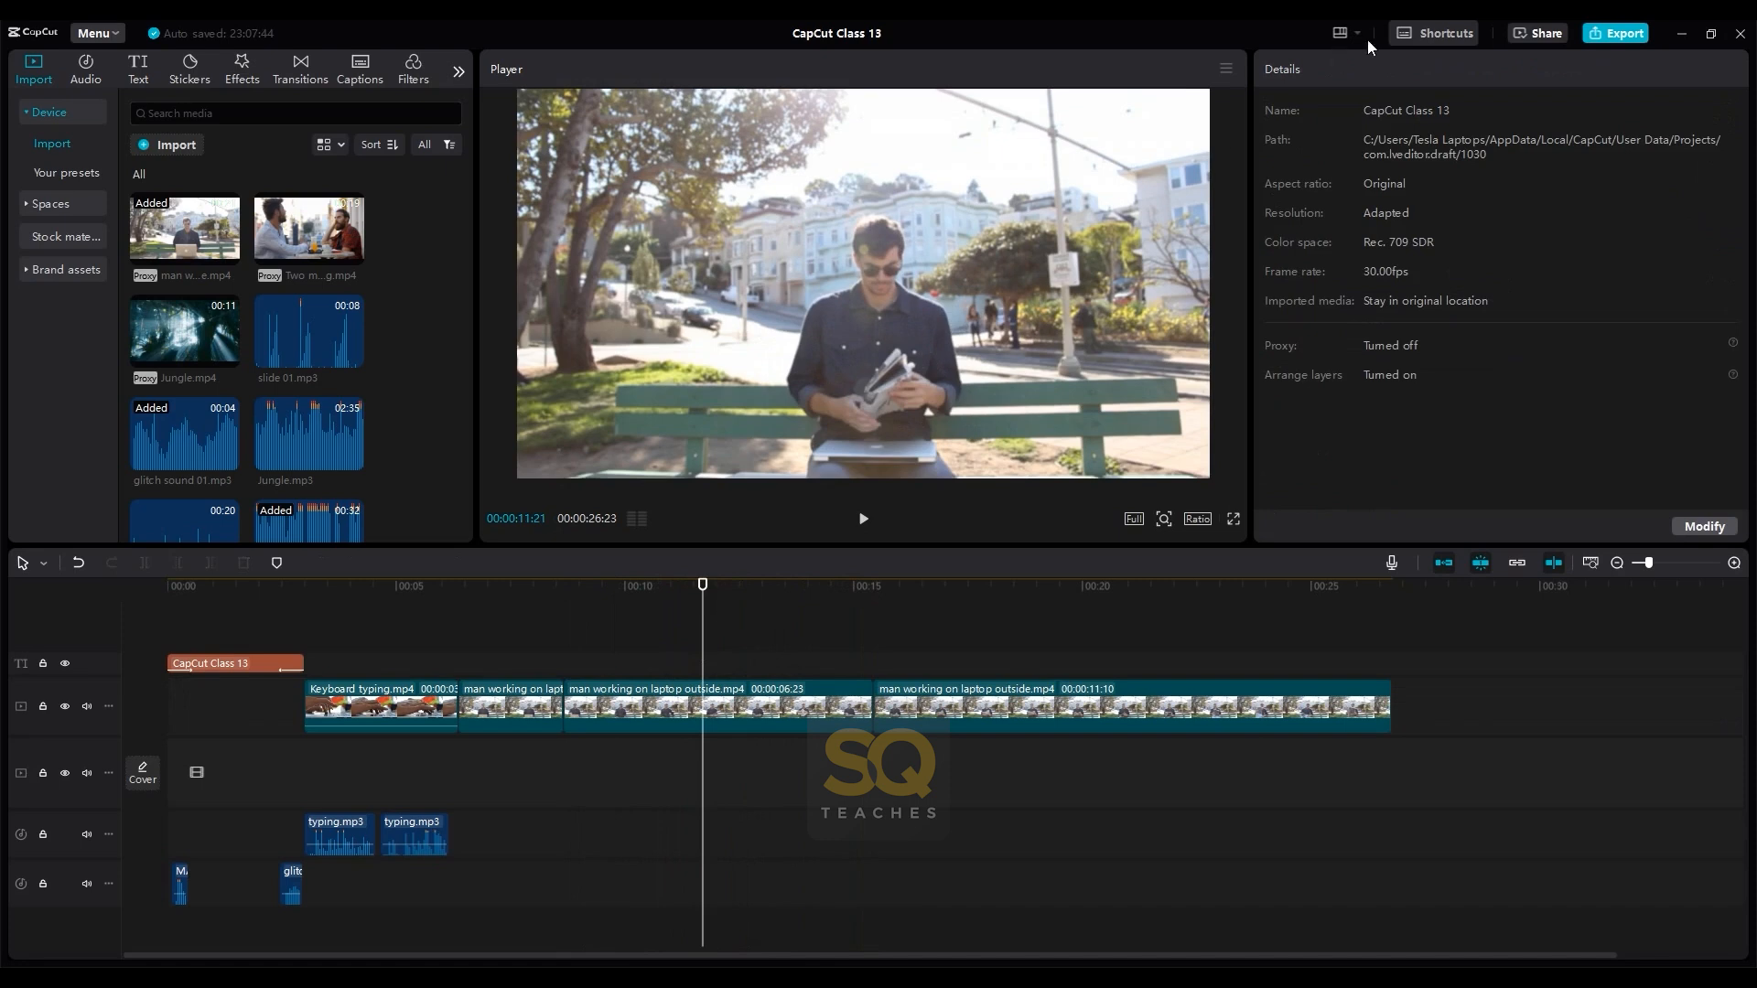
click(815, 708)
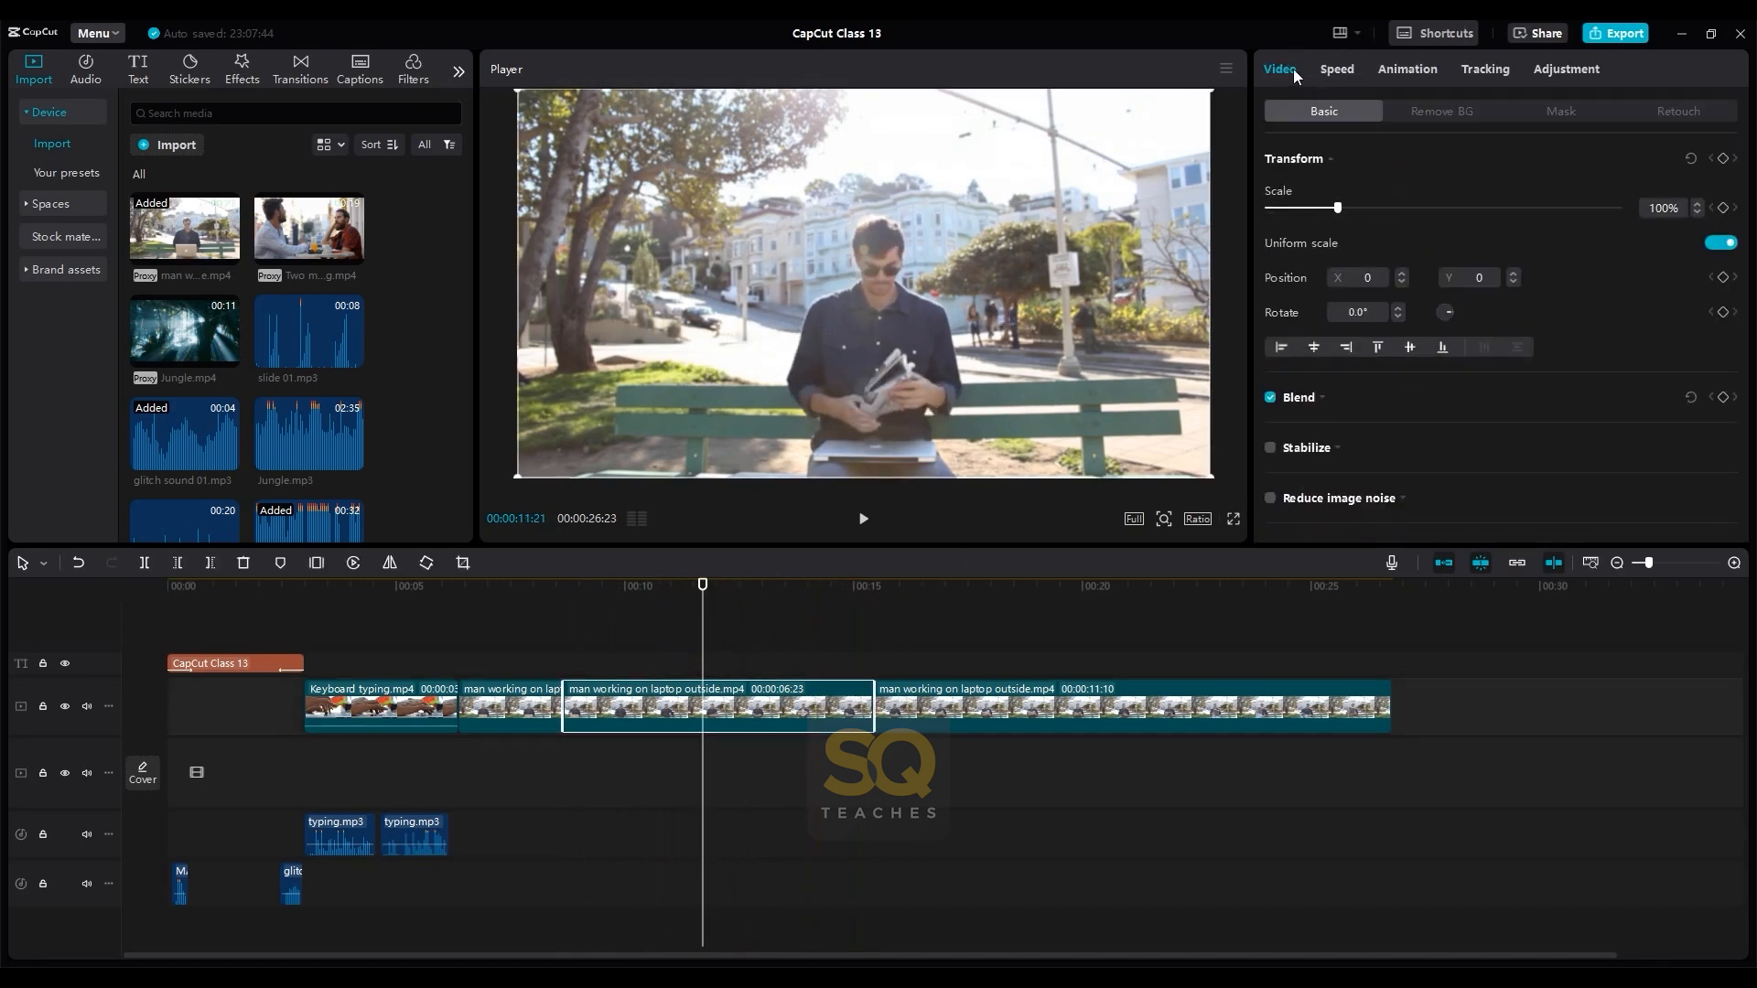
click(1337, 73)
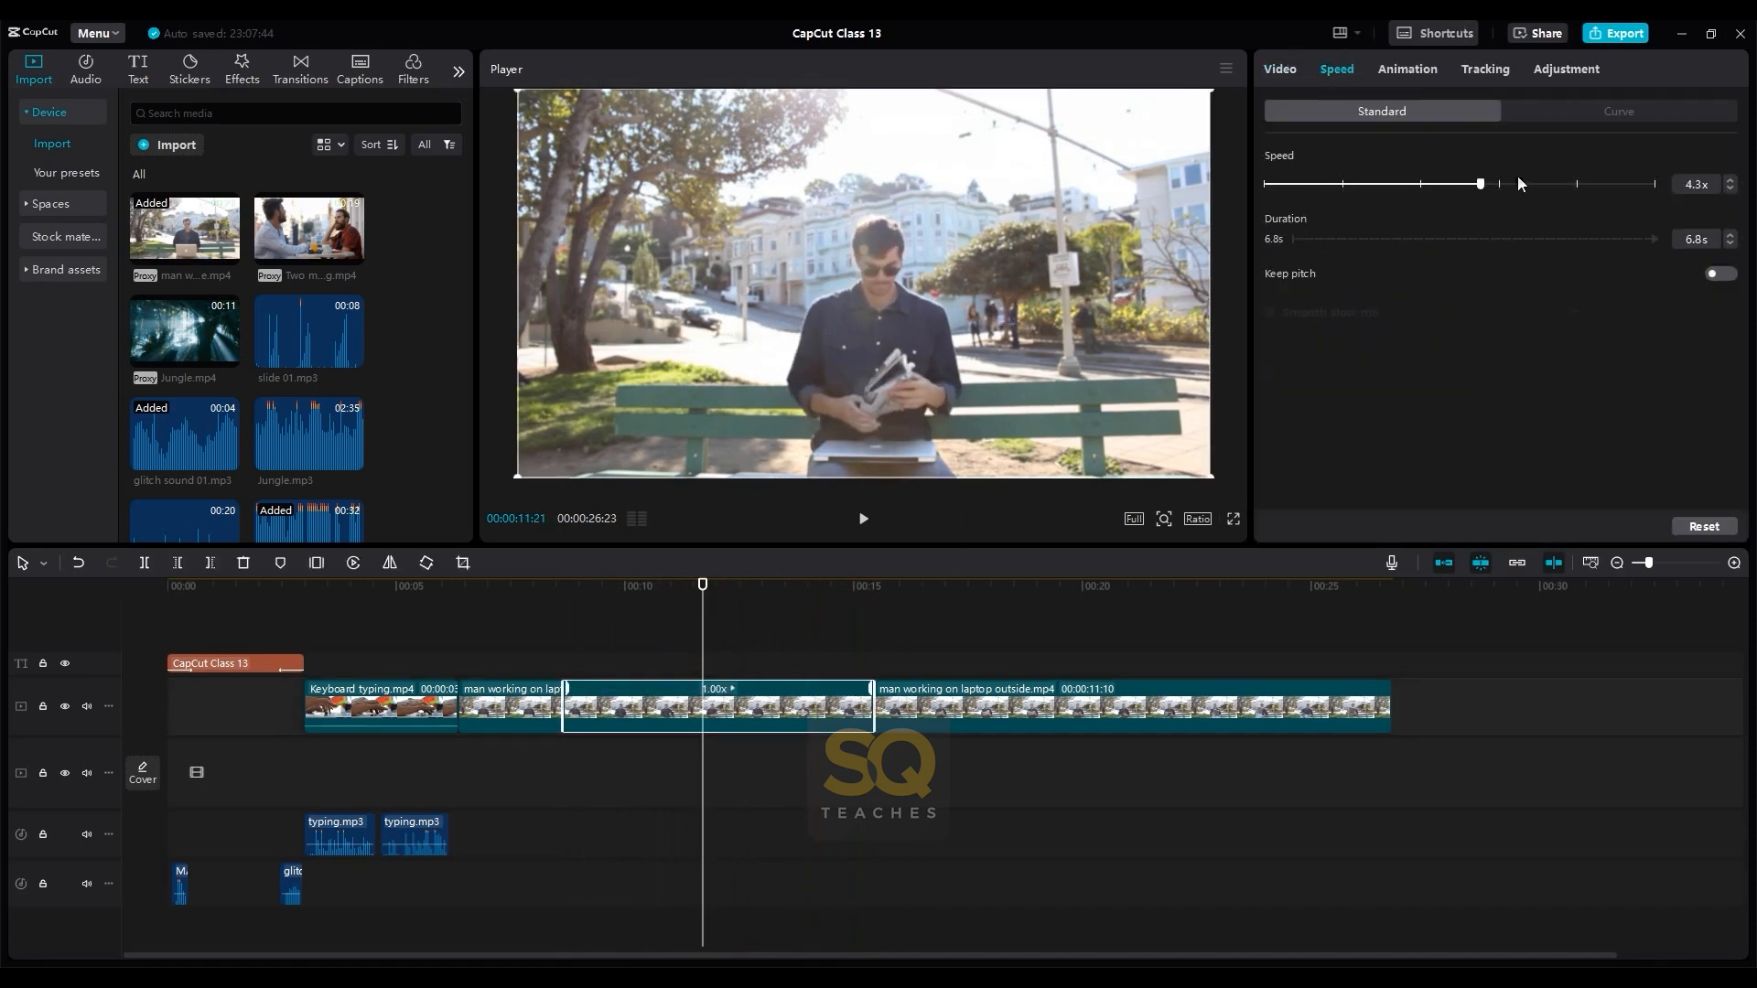
click(1619, 183)
drag(943, 688, 646, 691)
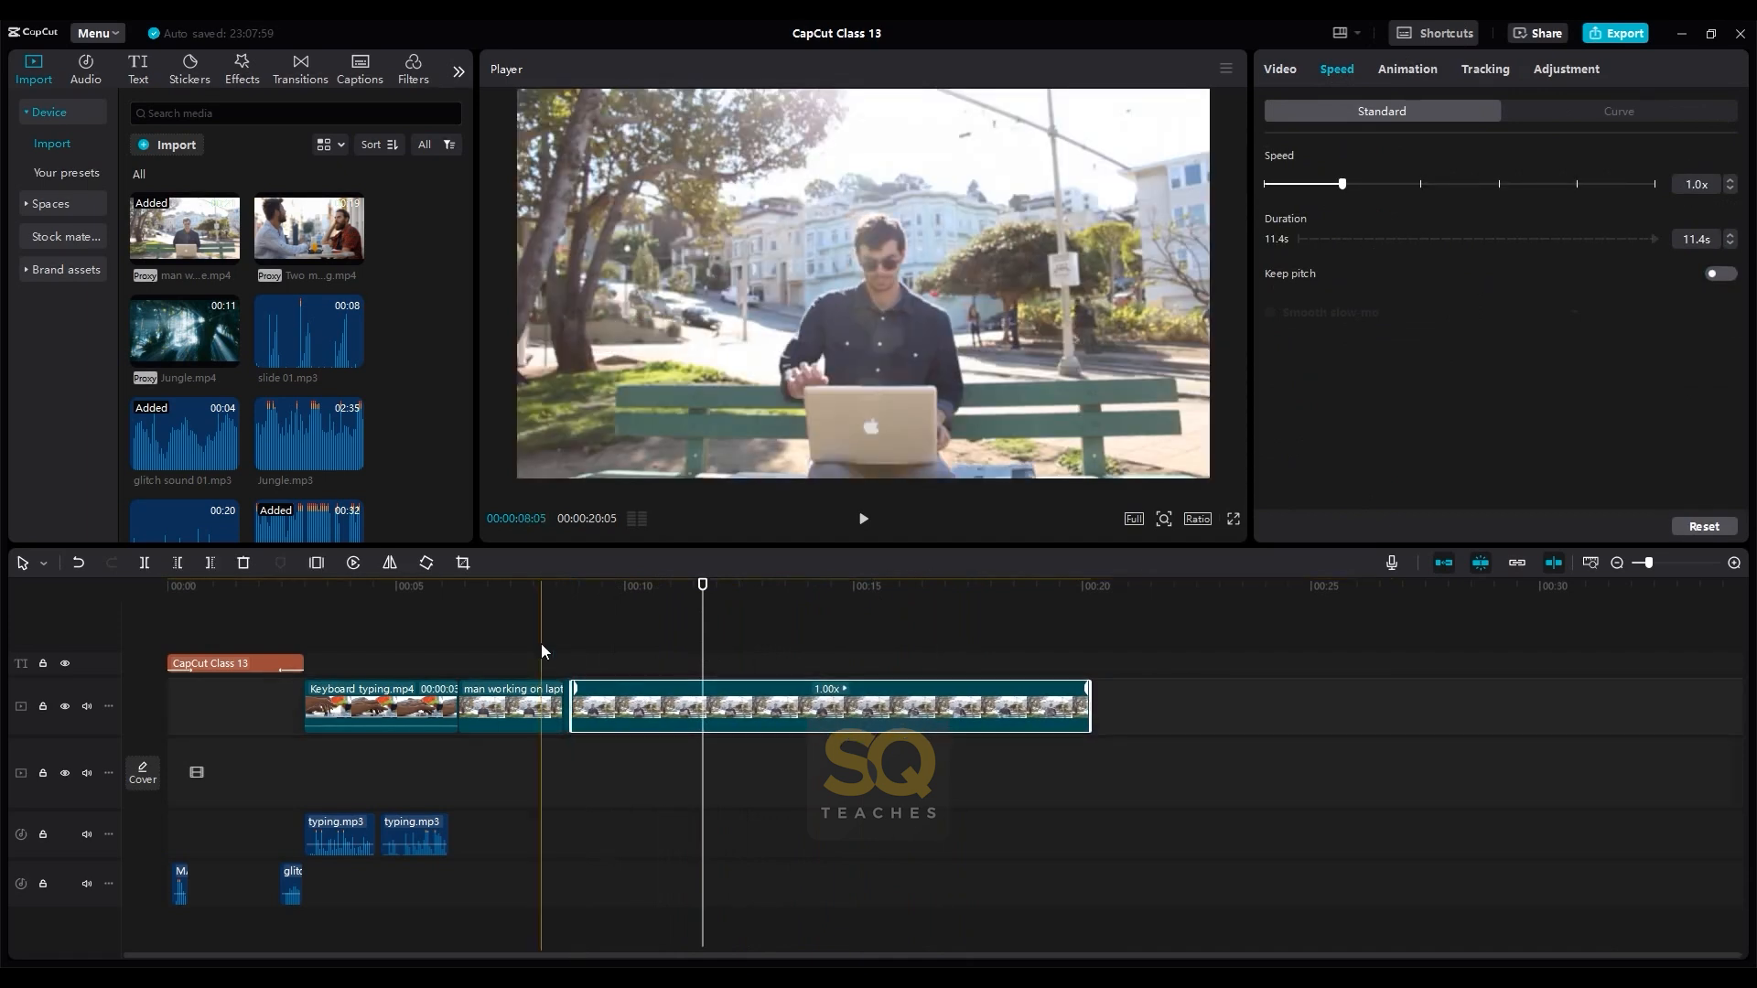
- Play back the sped-up section and add slide 01.mp3 to the audio track starting at about 7.5 seconds
click(541, 645)
key(space)
key(space)
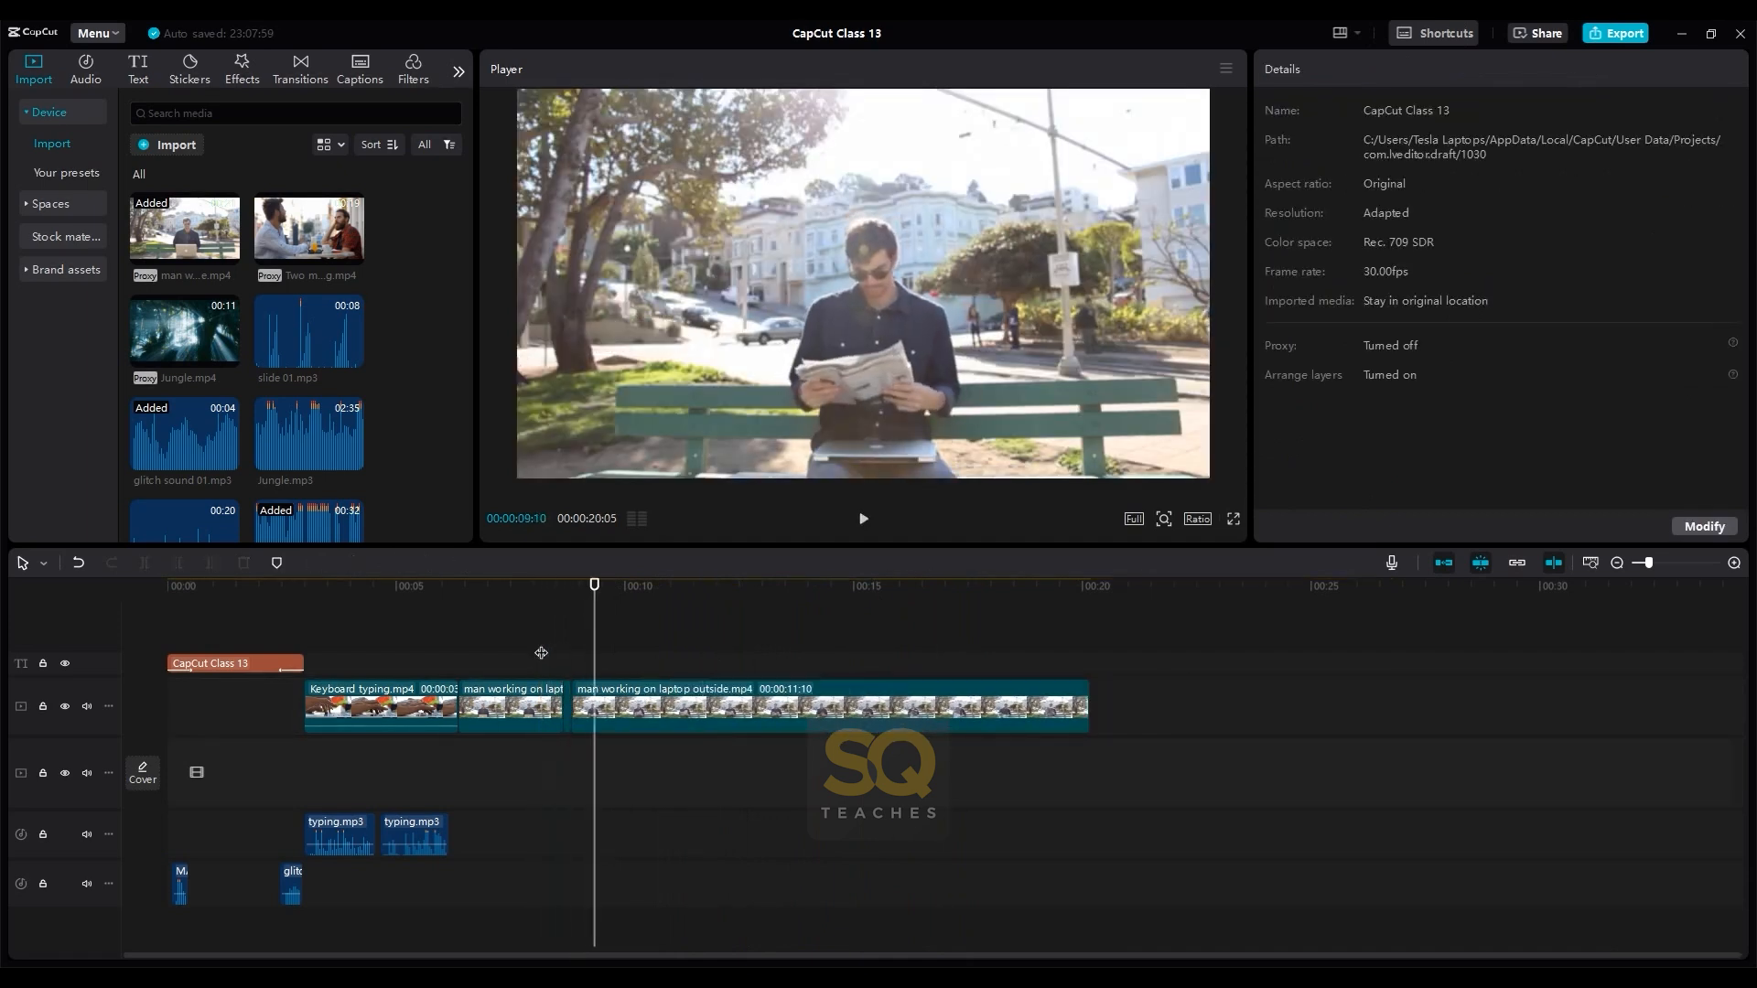
click(541, 653)
key(space)
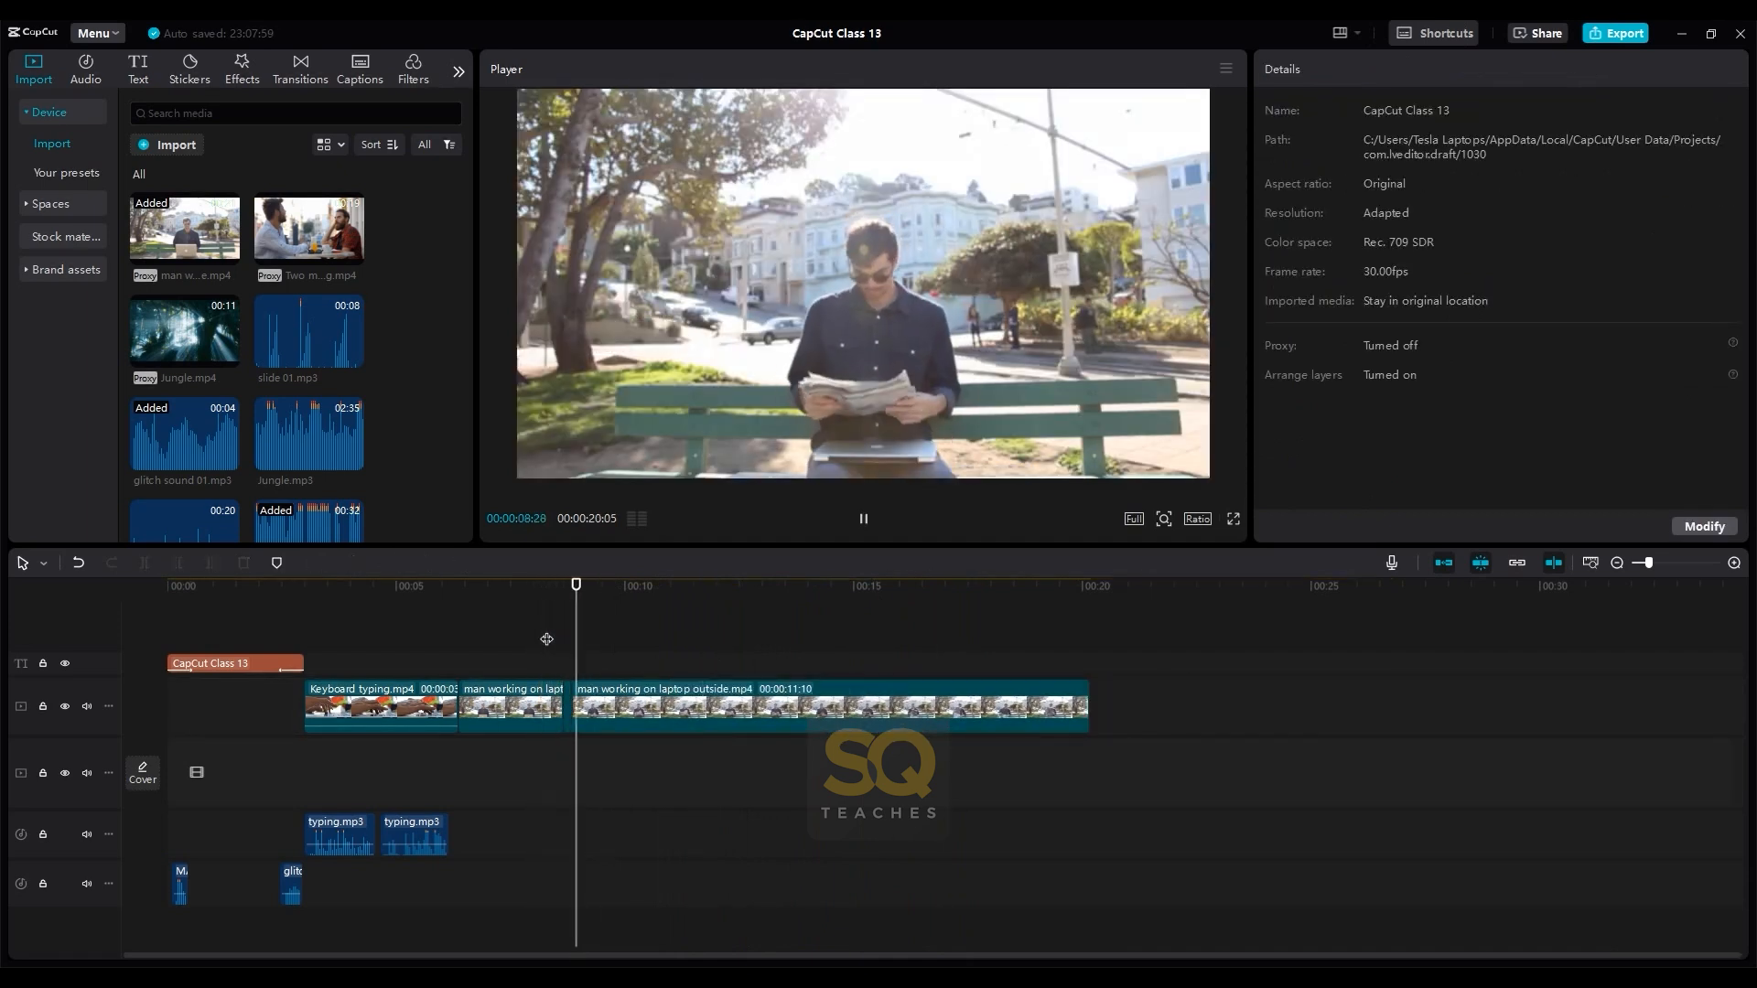
key(space)
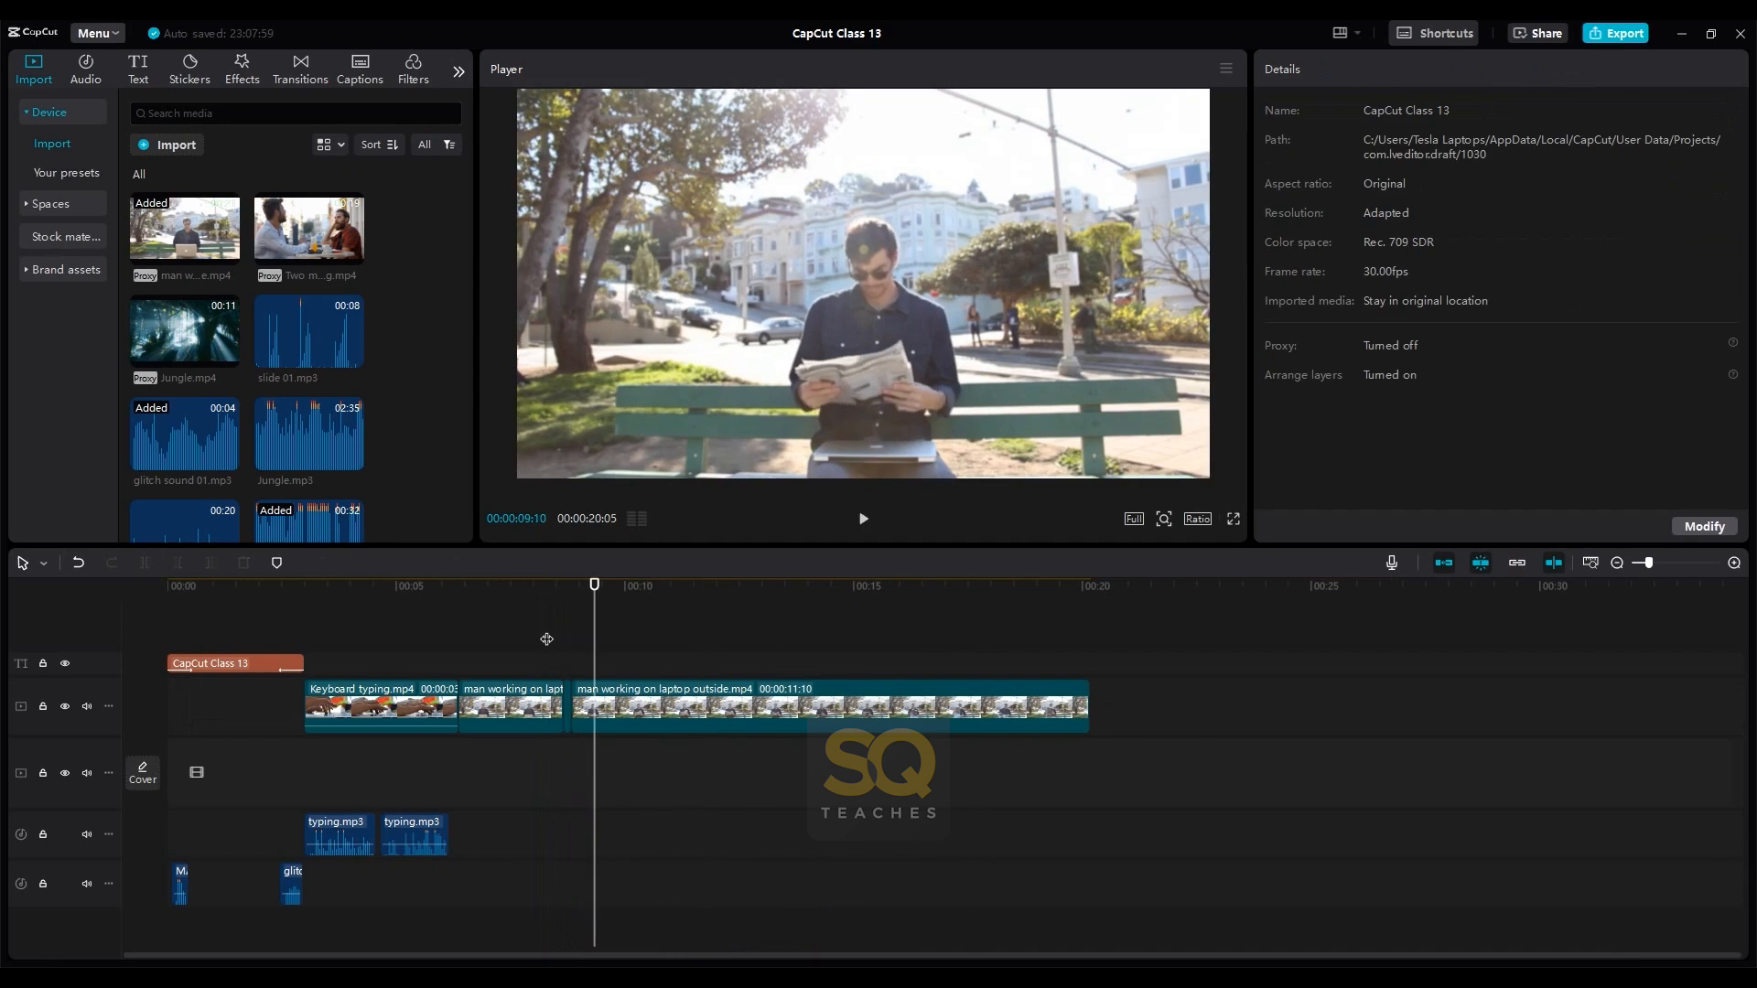
scroll(430, 455, down, 3)
scroll(430, 455, up, 3)
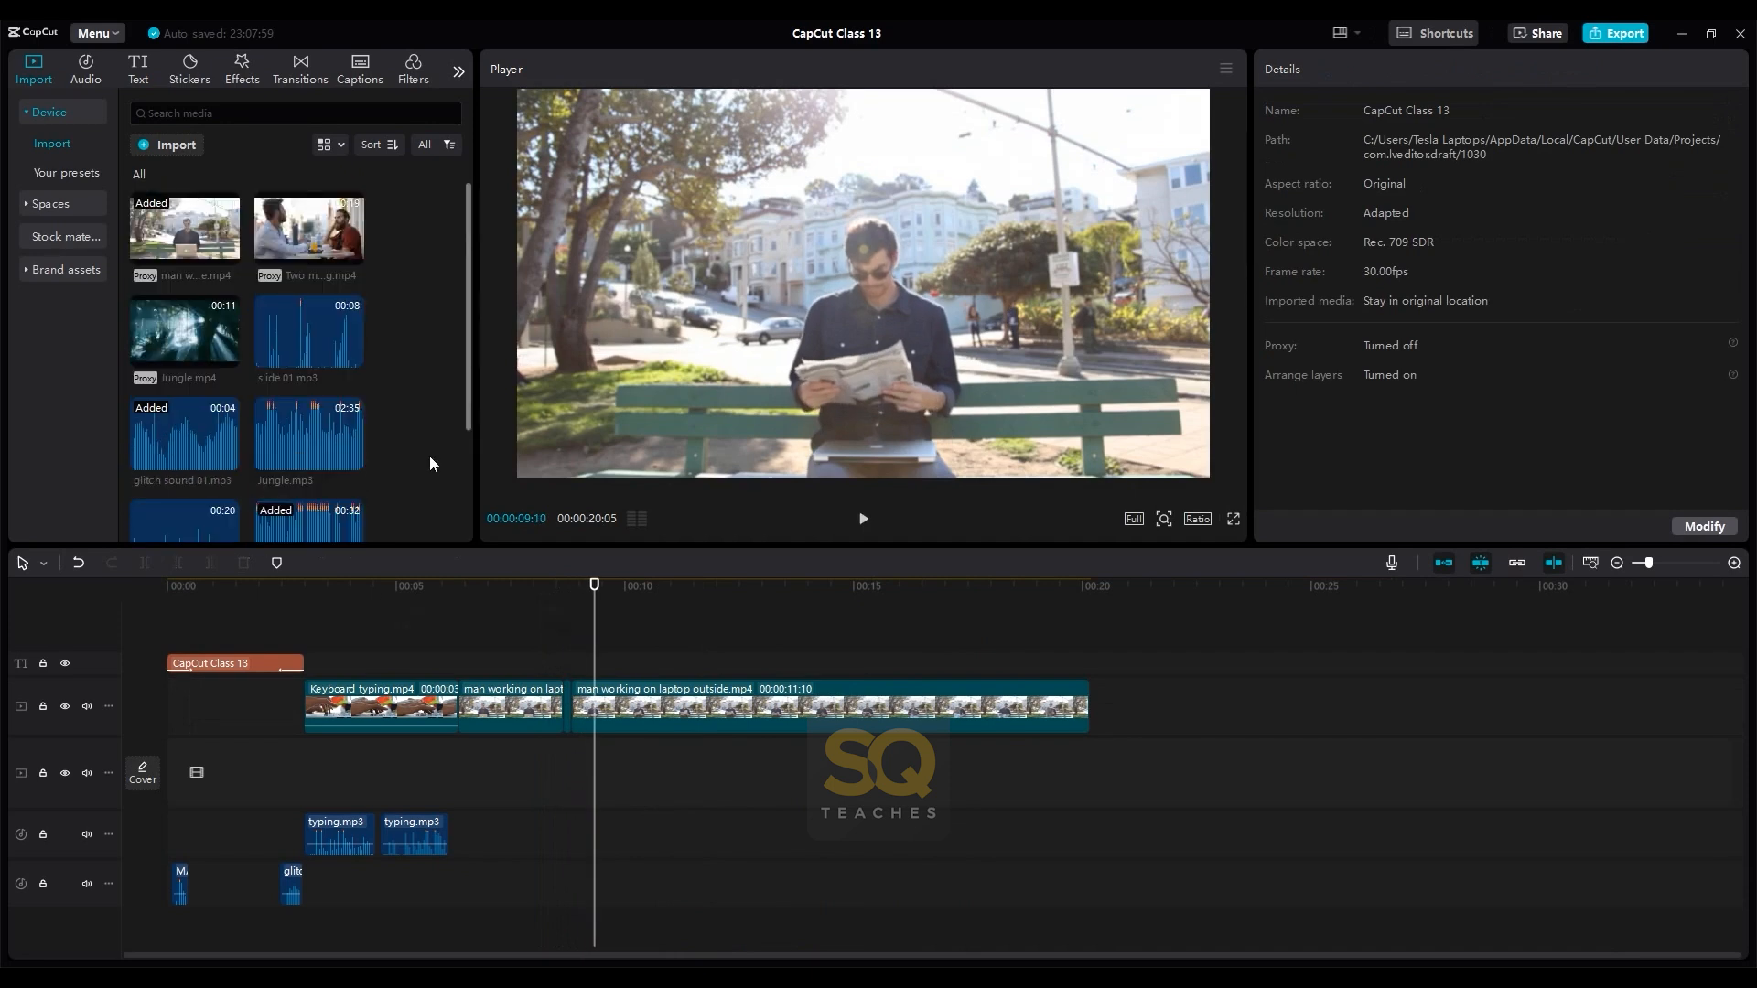
scroll(430, 456, down, 3)
scroll(384, 412, up, 3)
click(353, 357)
drag(668, 838, 601, 831)
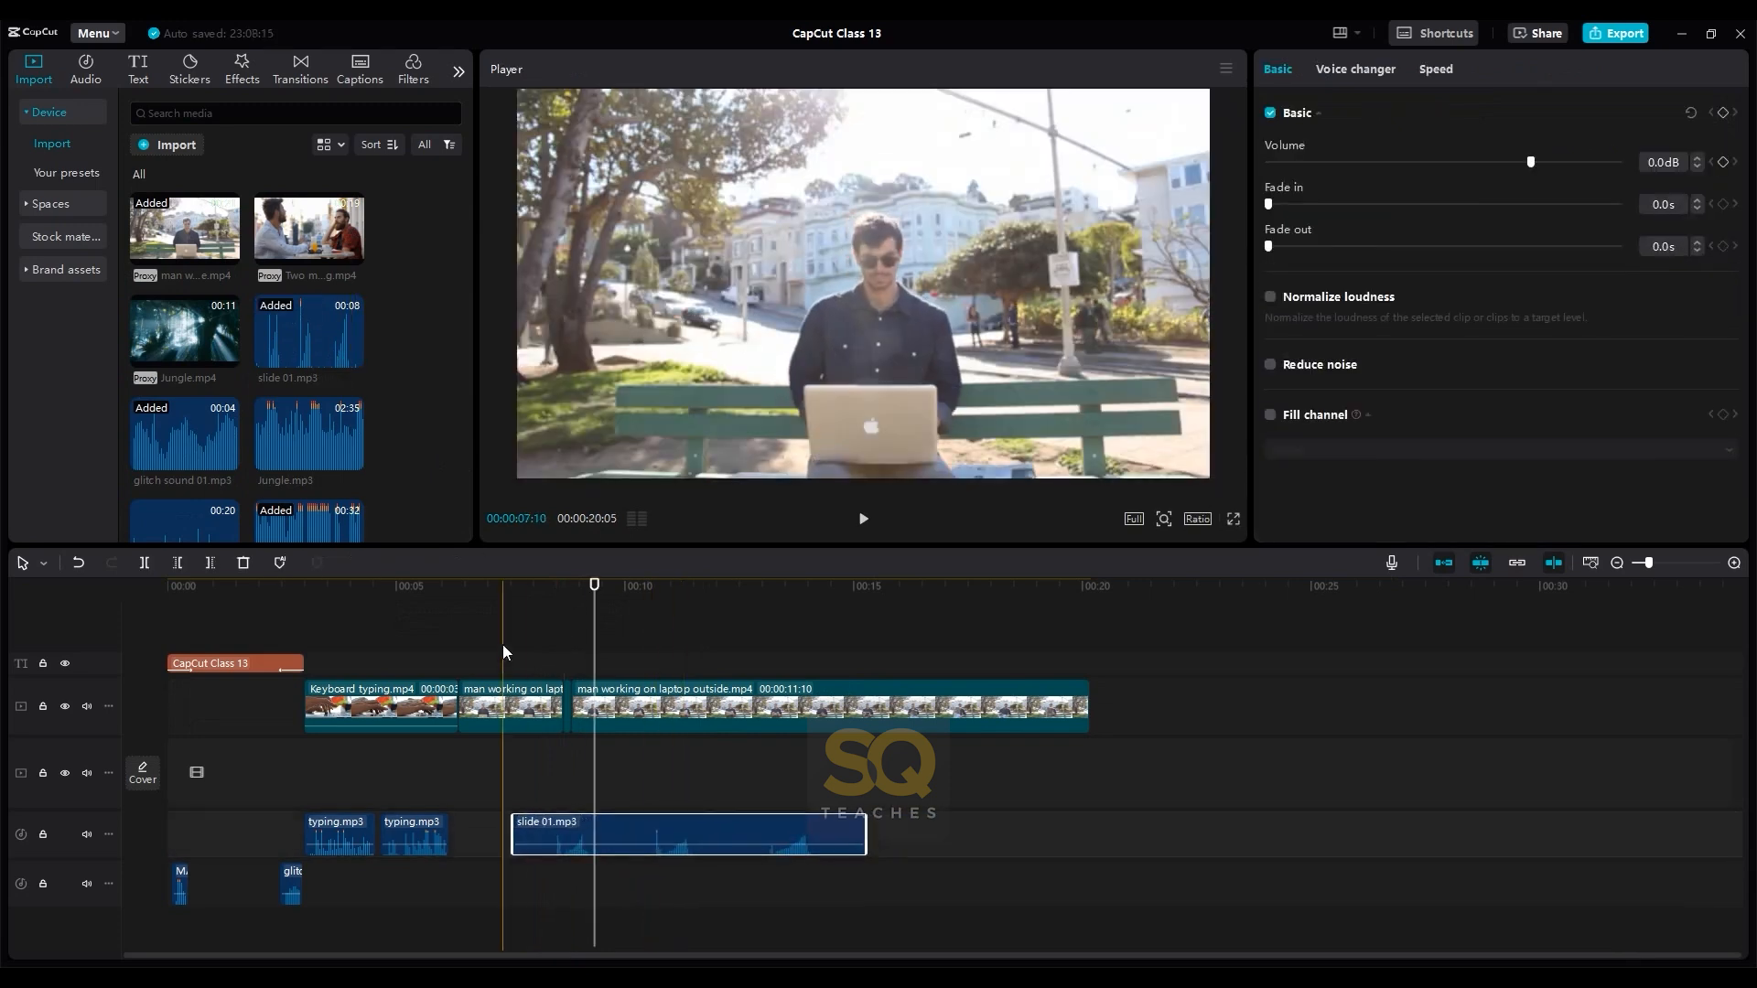
- Play the laptop-closing section with slide 01.mp3 and shift the sound slightly earlier to match the action
click(501, 648)
key(space)
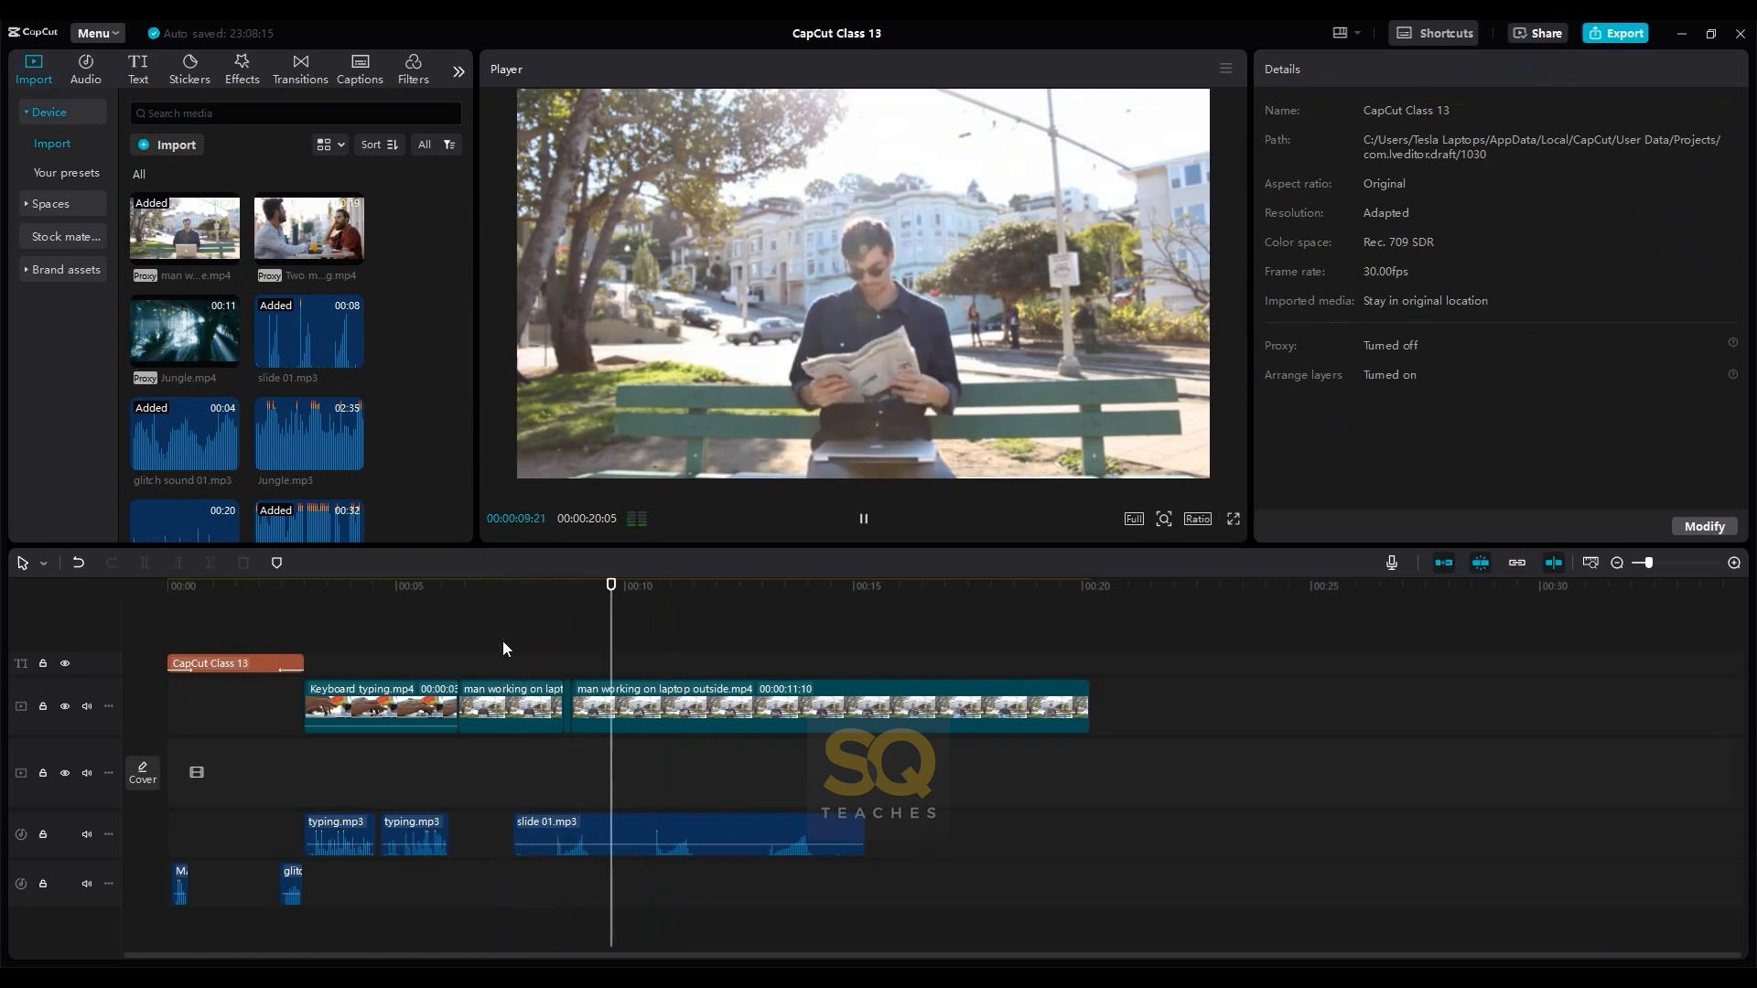
click(527, 648)
drag(600, 830, 594, 830)
click(520, 659)
key(space)
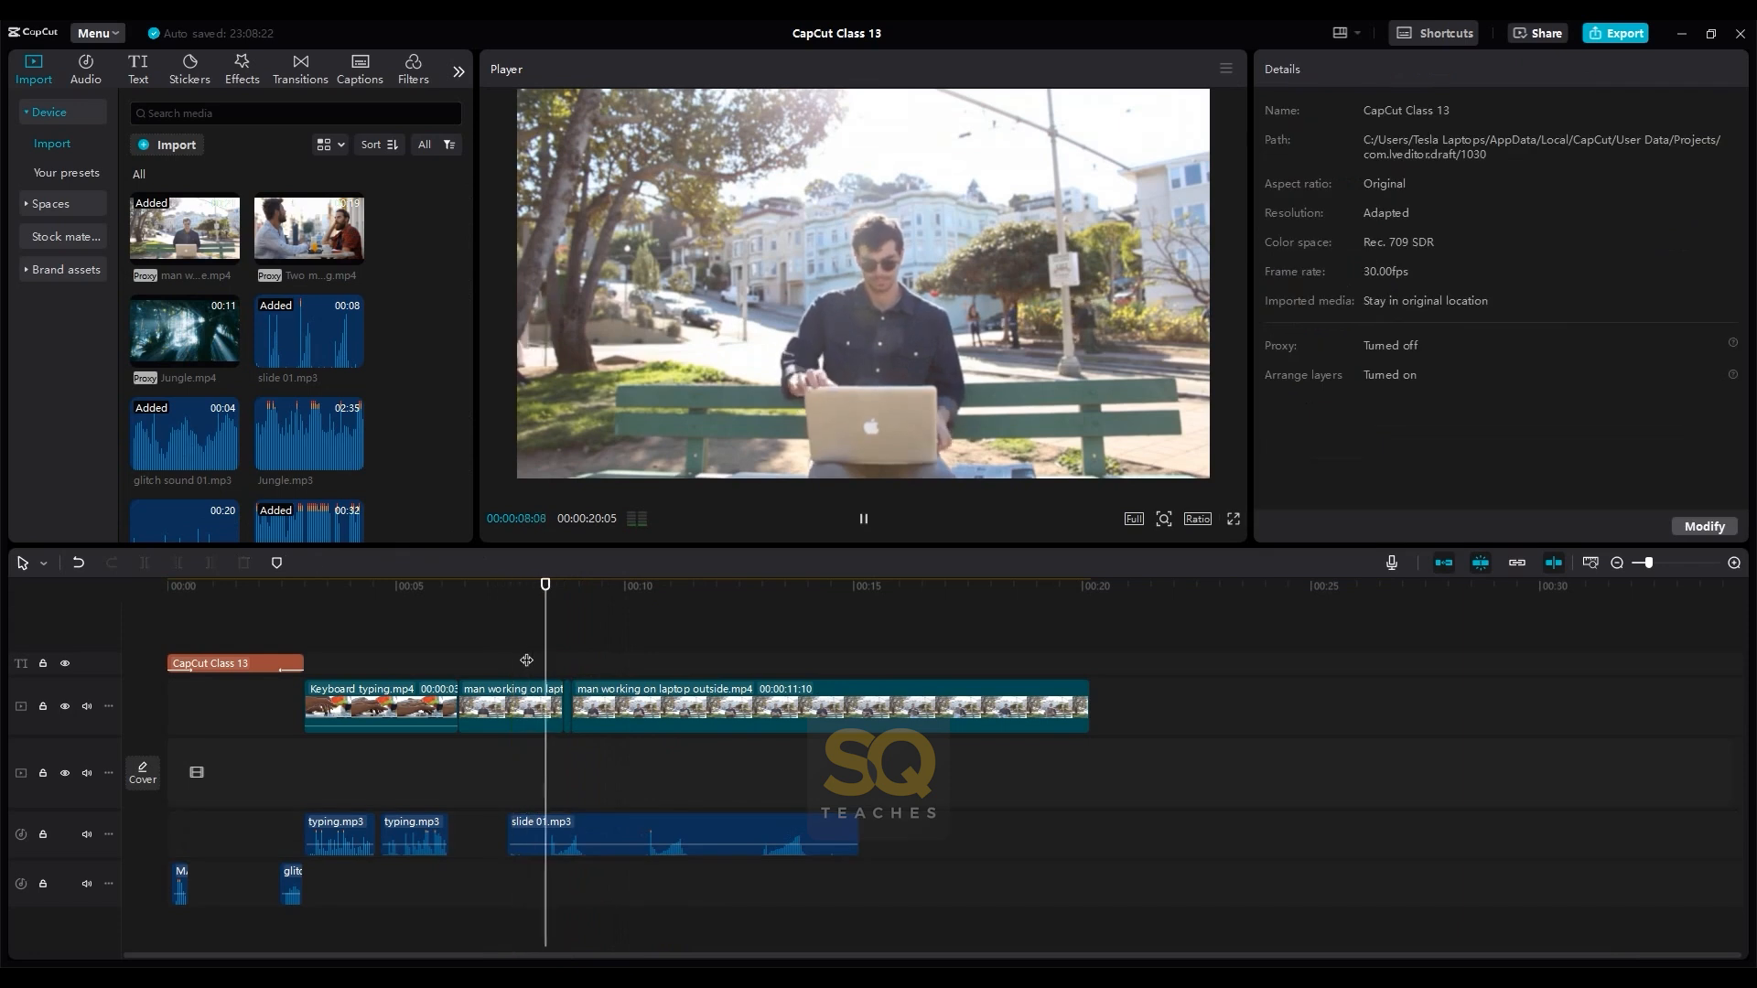
key(space)
click(532, 646)
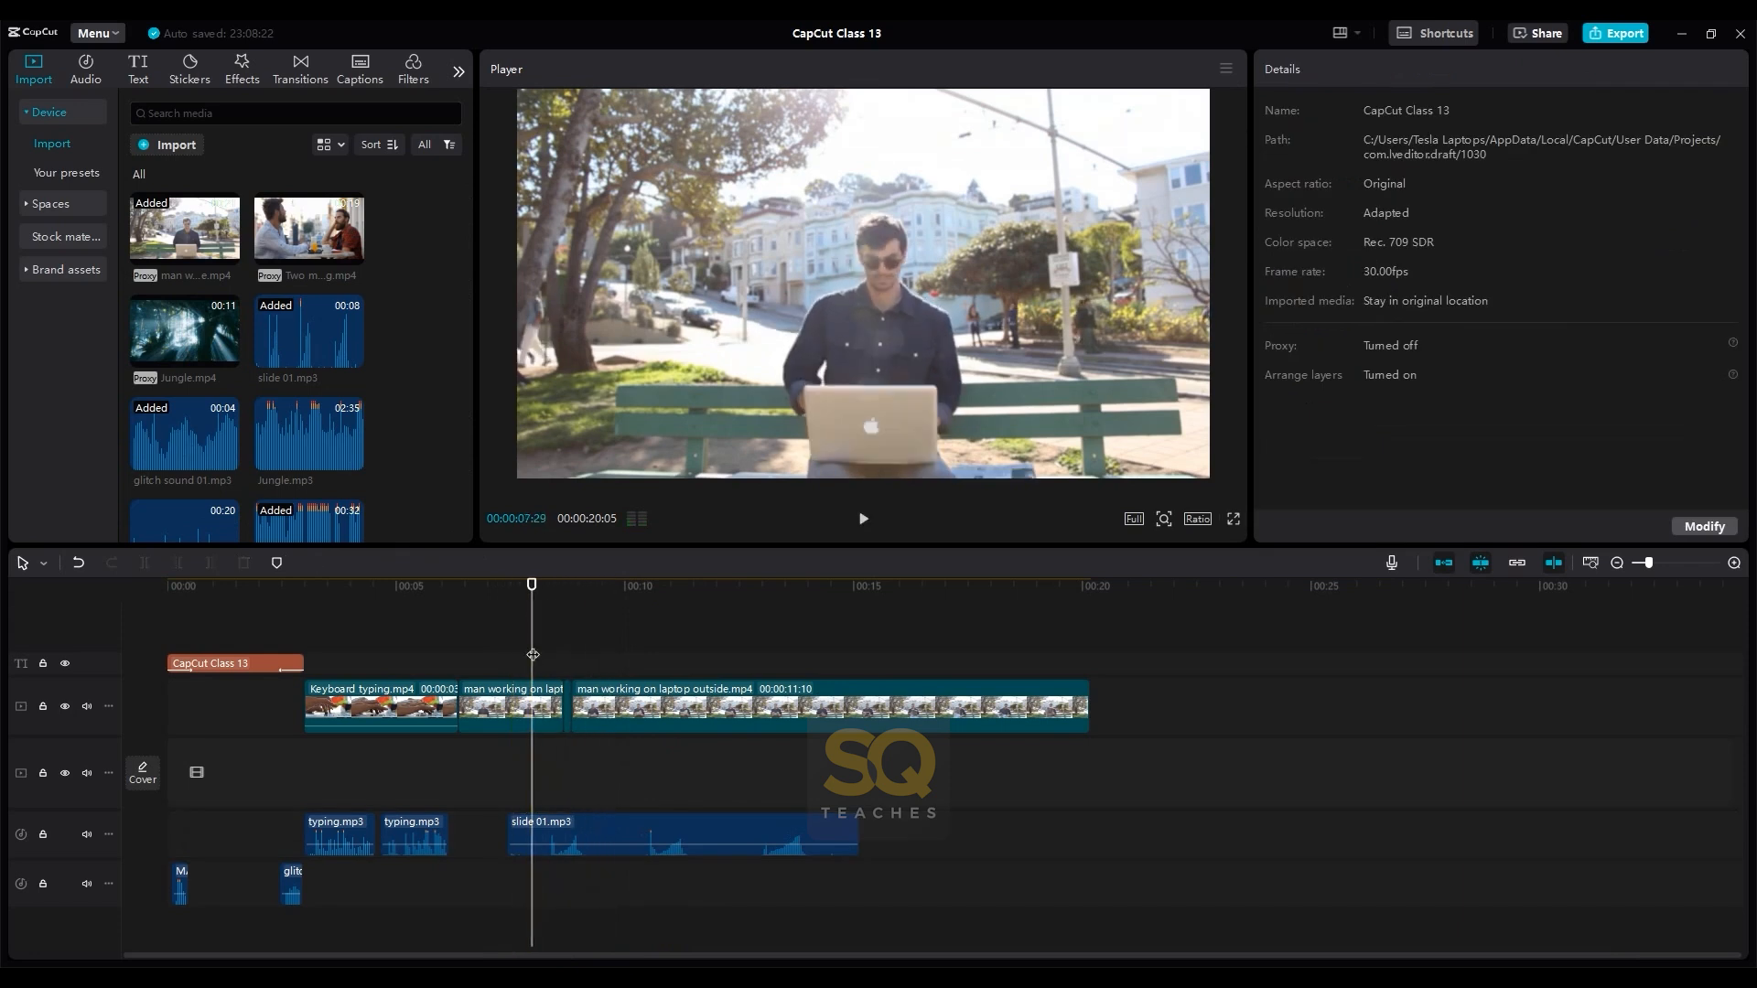
- Set the short sped-up segment's speed to 28.9x and put it back between its neighbours on the main video track
scroll(660, 677, up, 4)
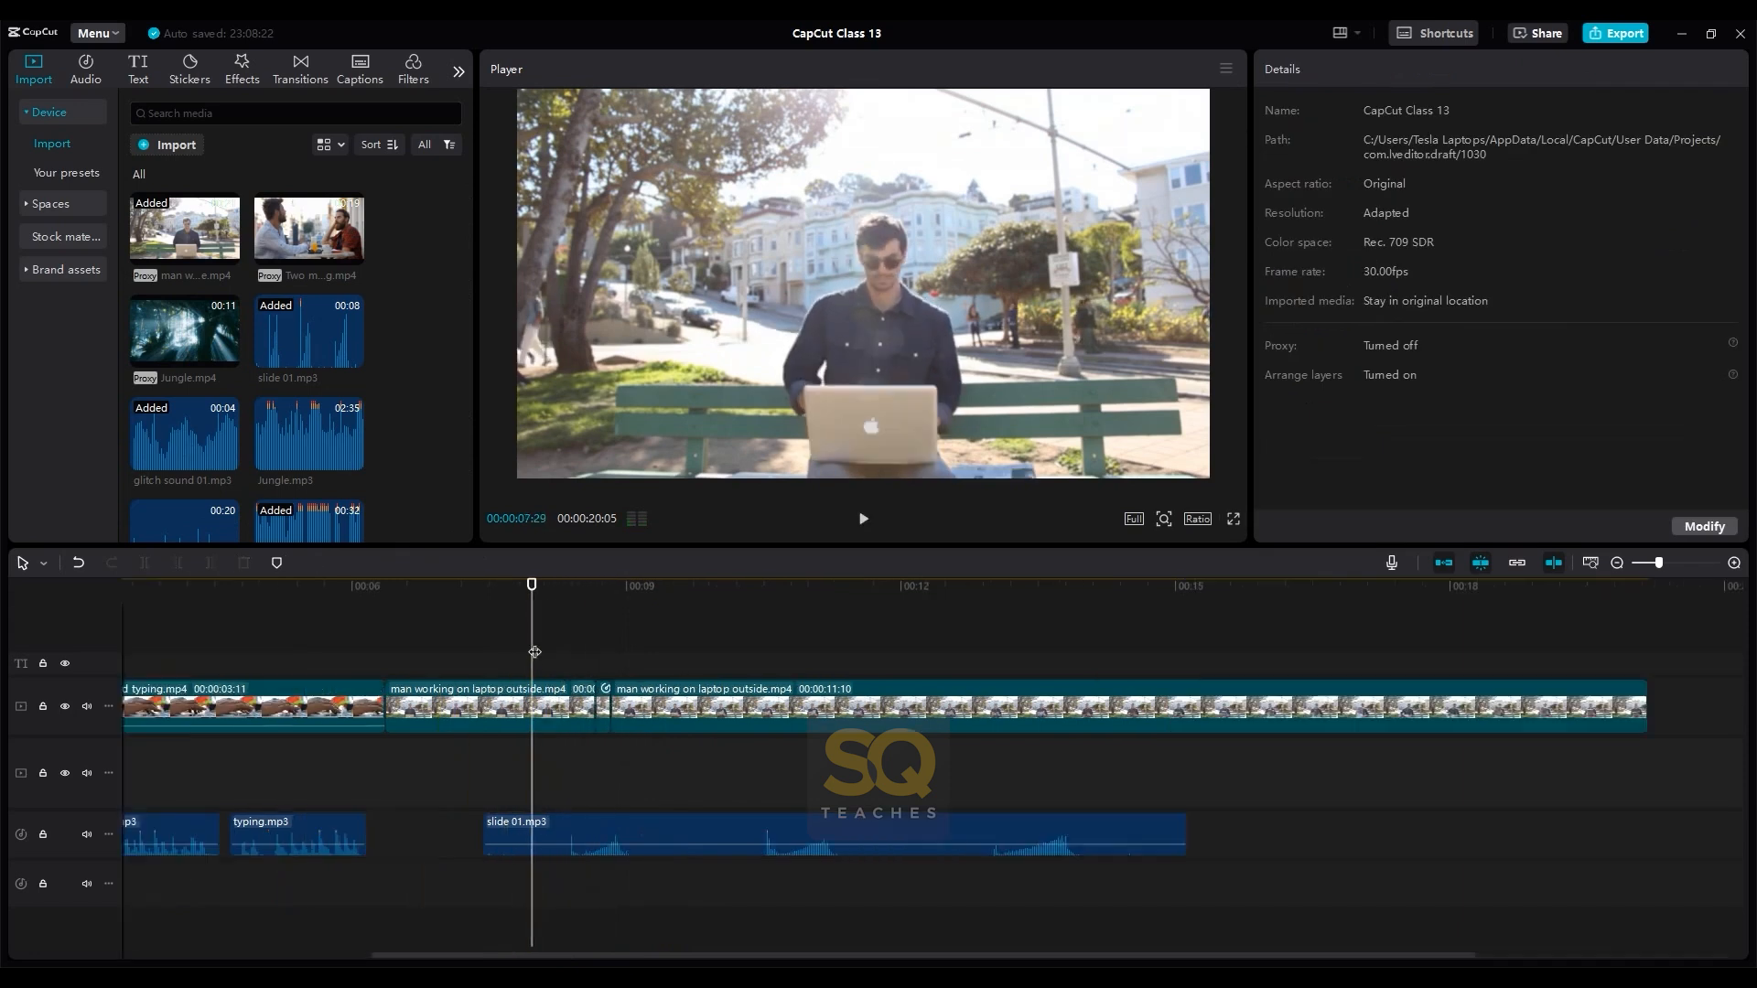
click(680, 712)
click(1337, 70)
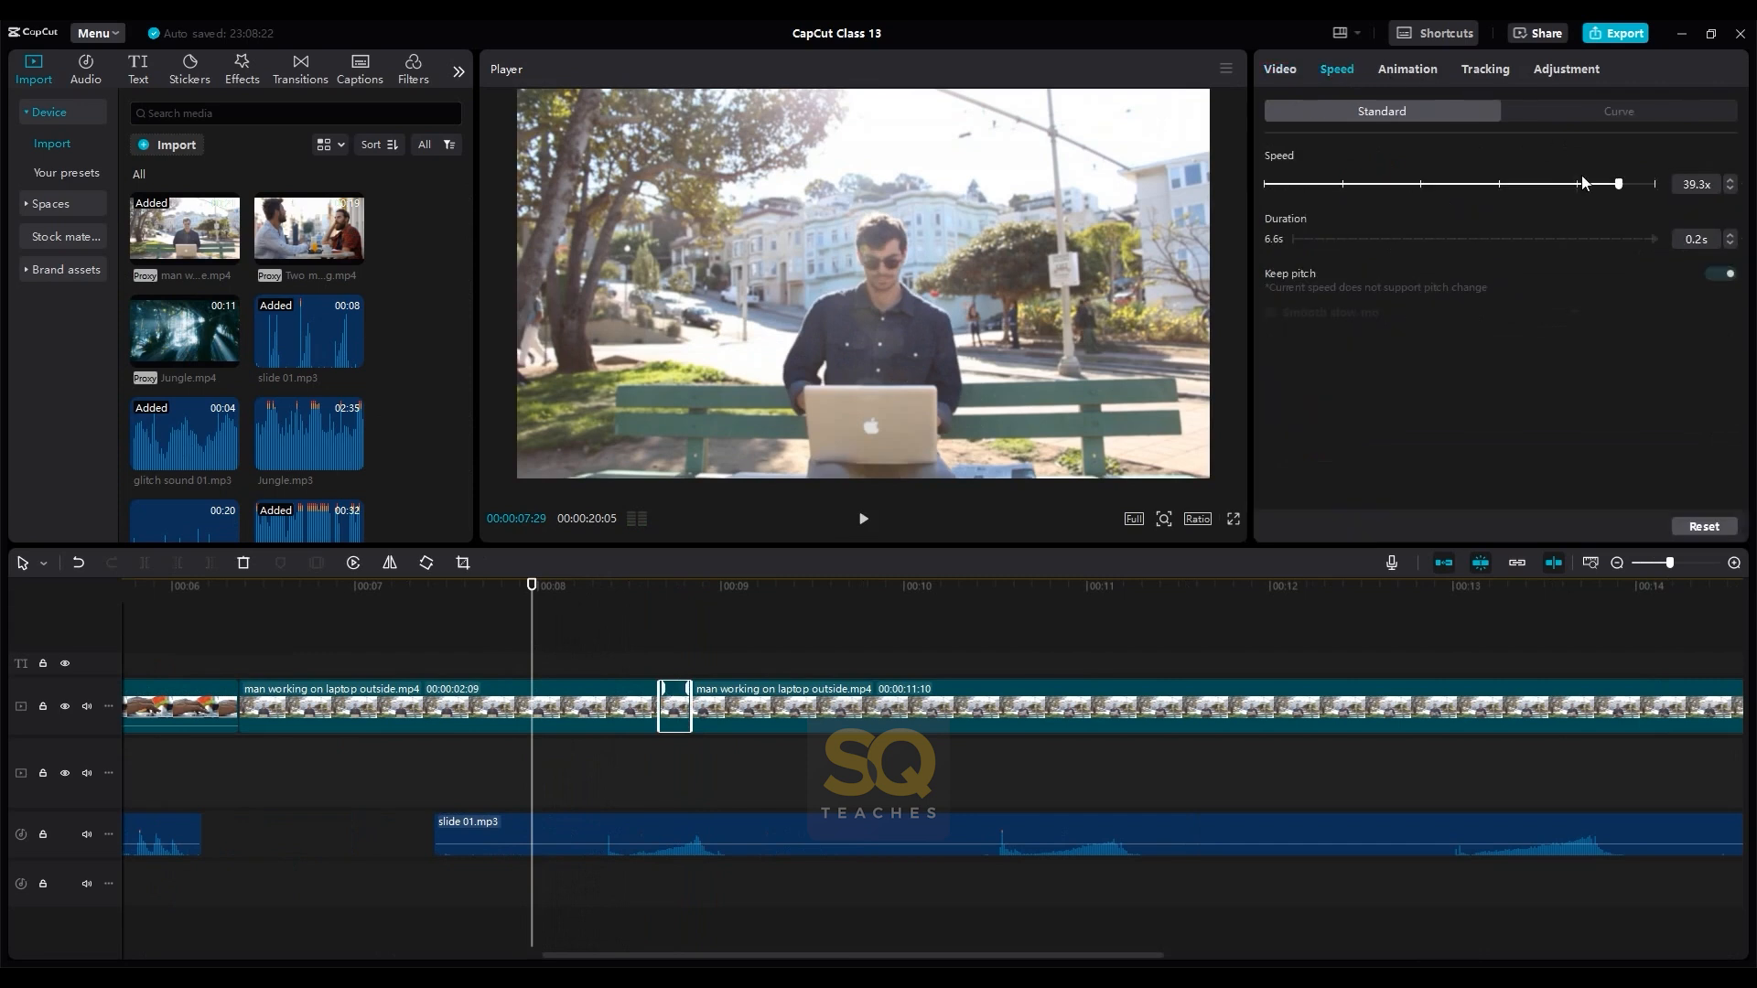
drag(1617, 185, 1602, 184)
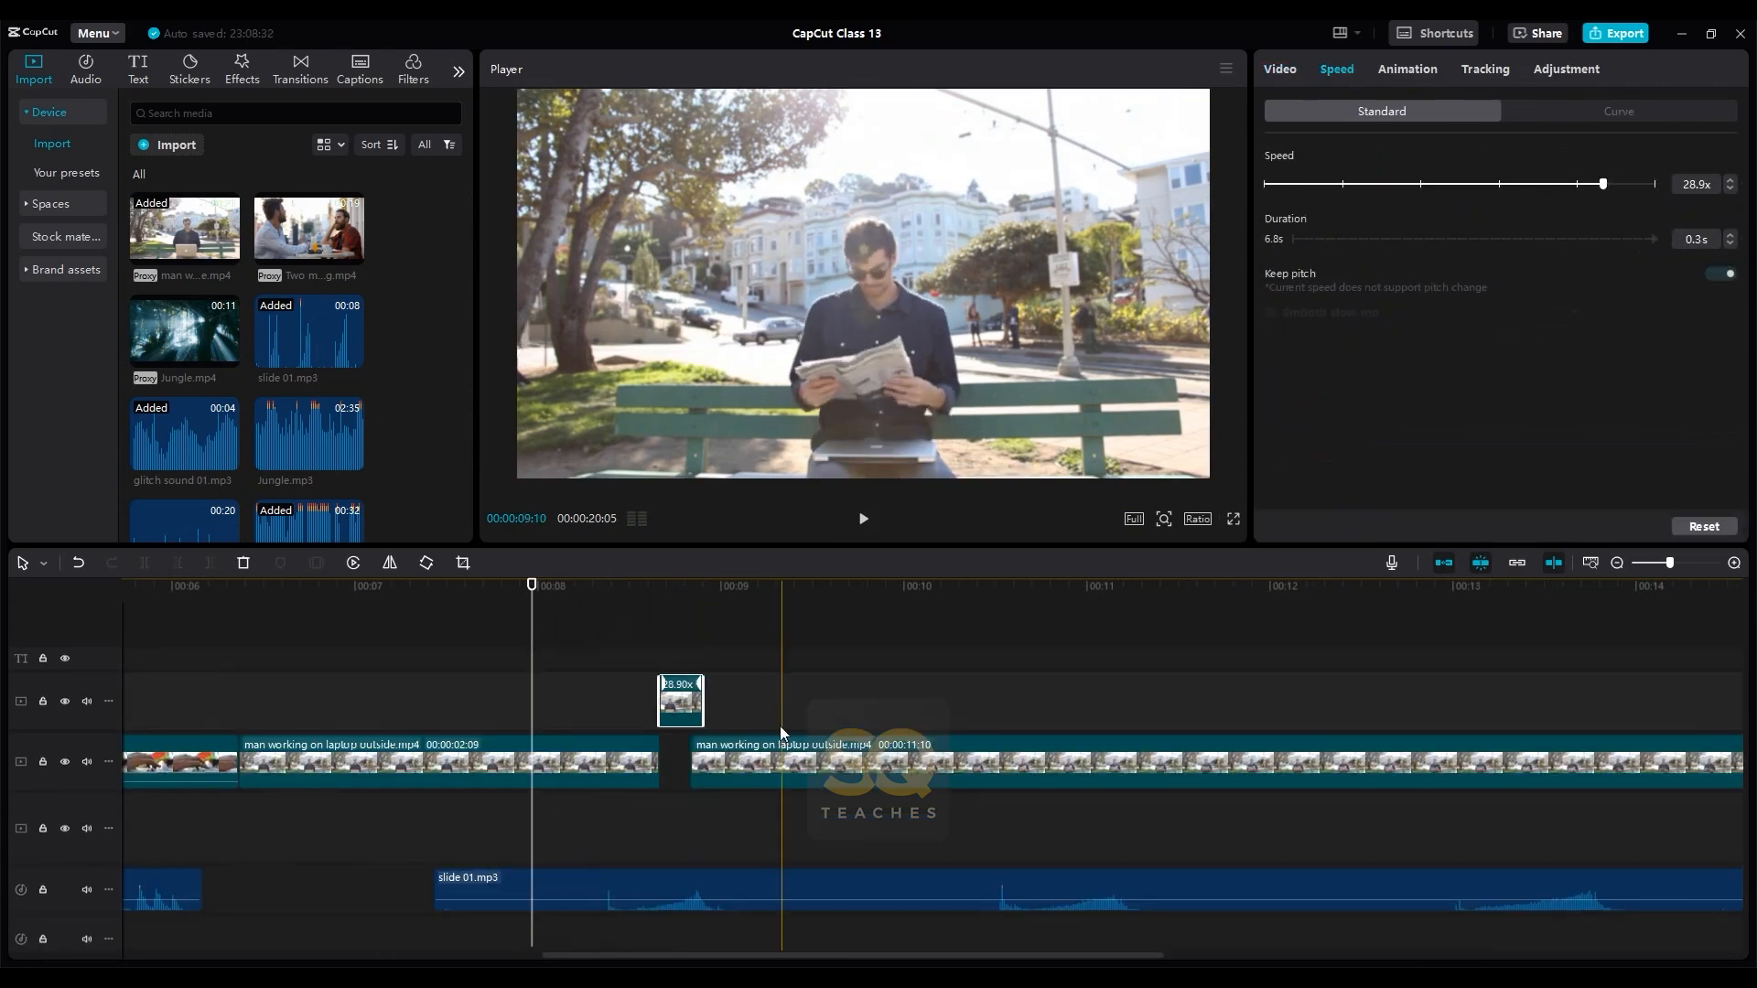
drag(681, 701, 677, 759)
- Play back the retimed laptop section from about 00:00:08 to check its sync with slide 01.mp3
click(560, 640)
key(space)
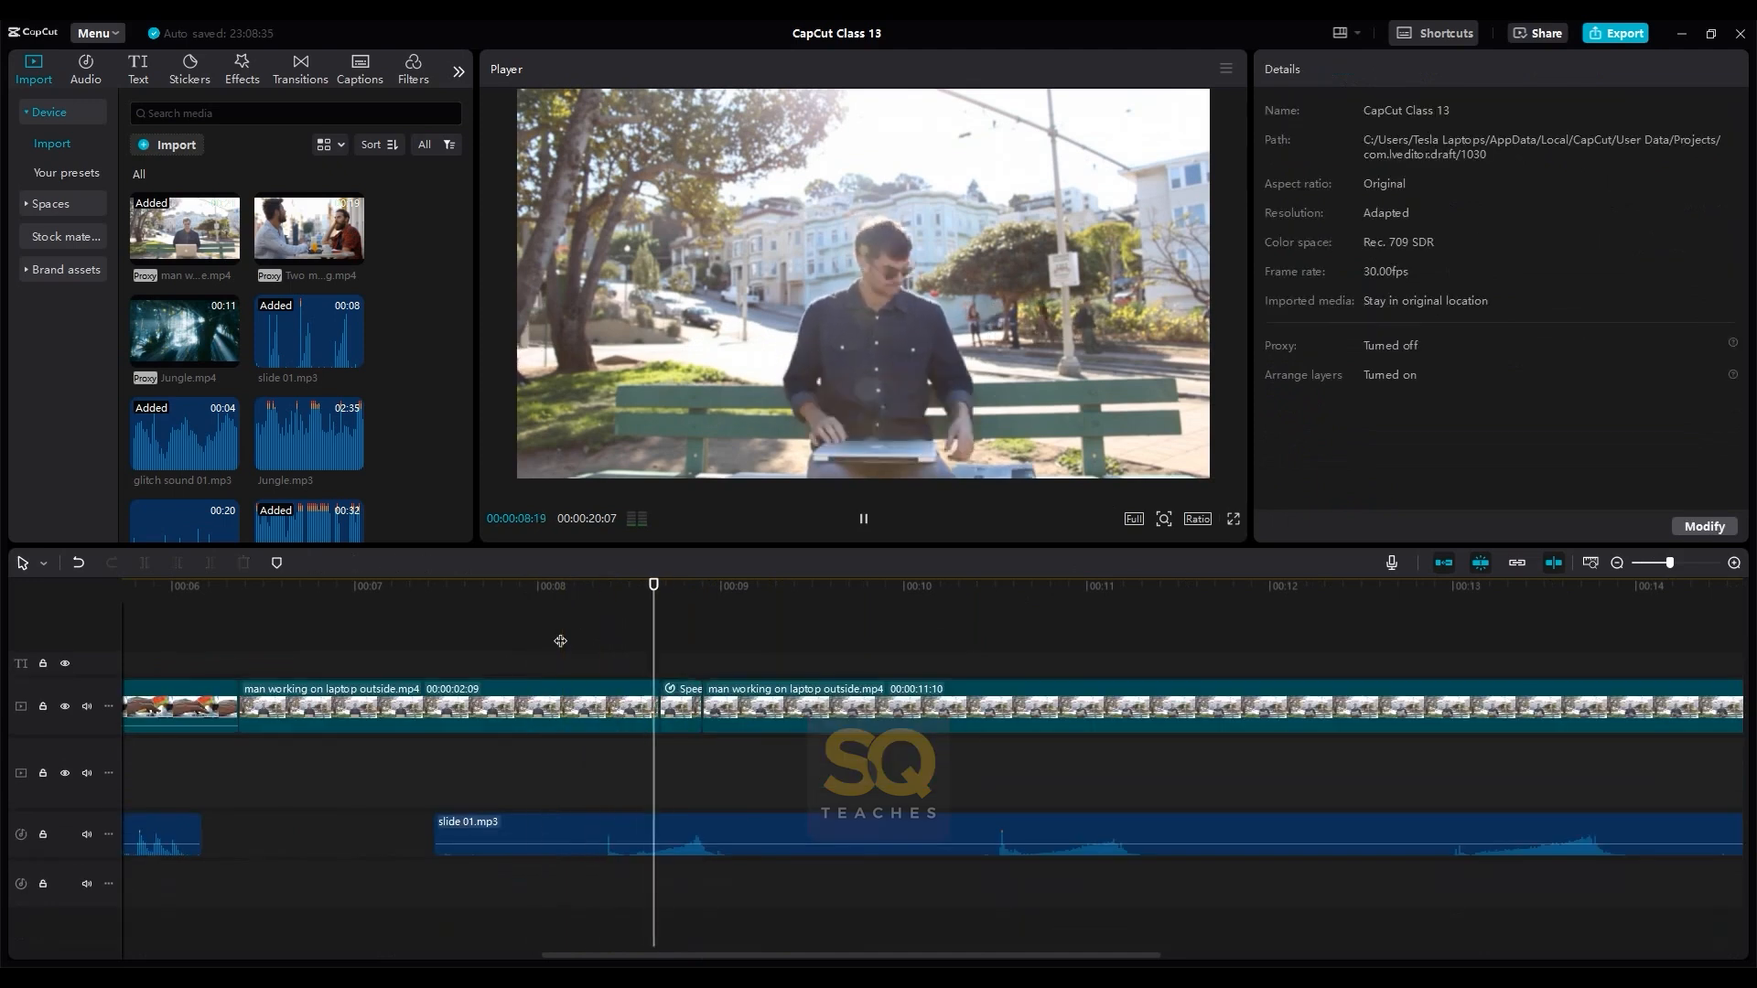
click(490, 638)
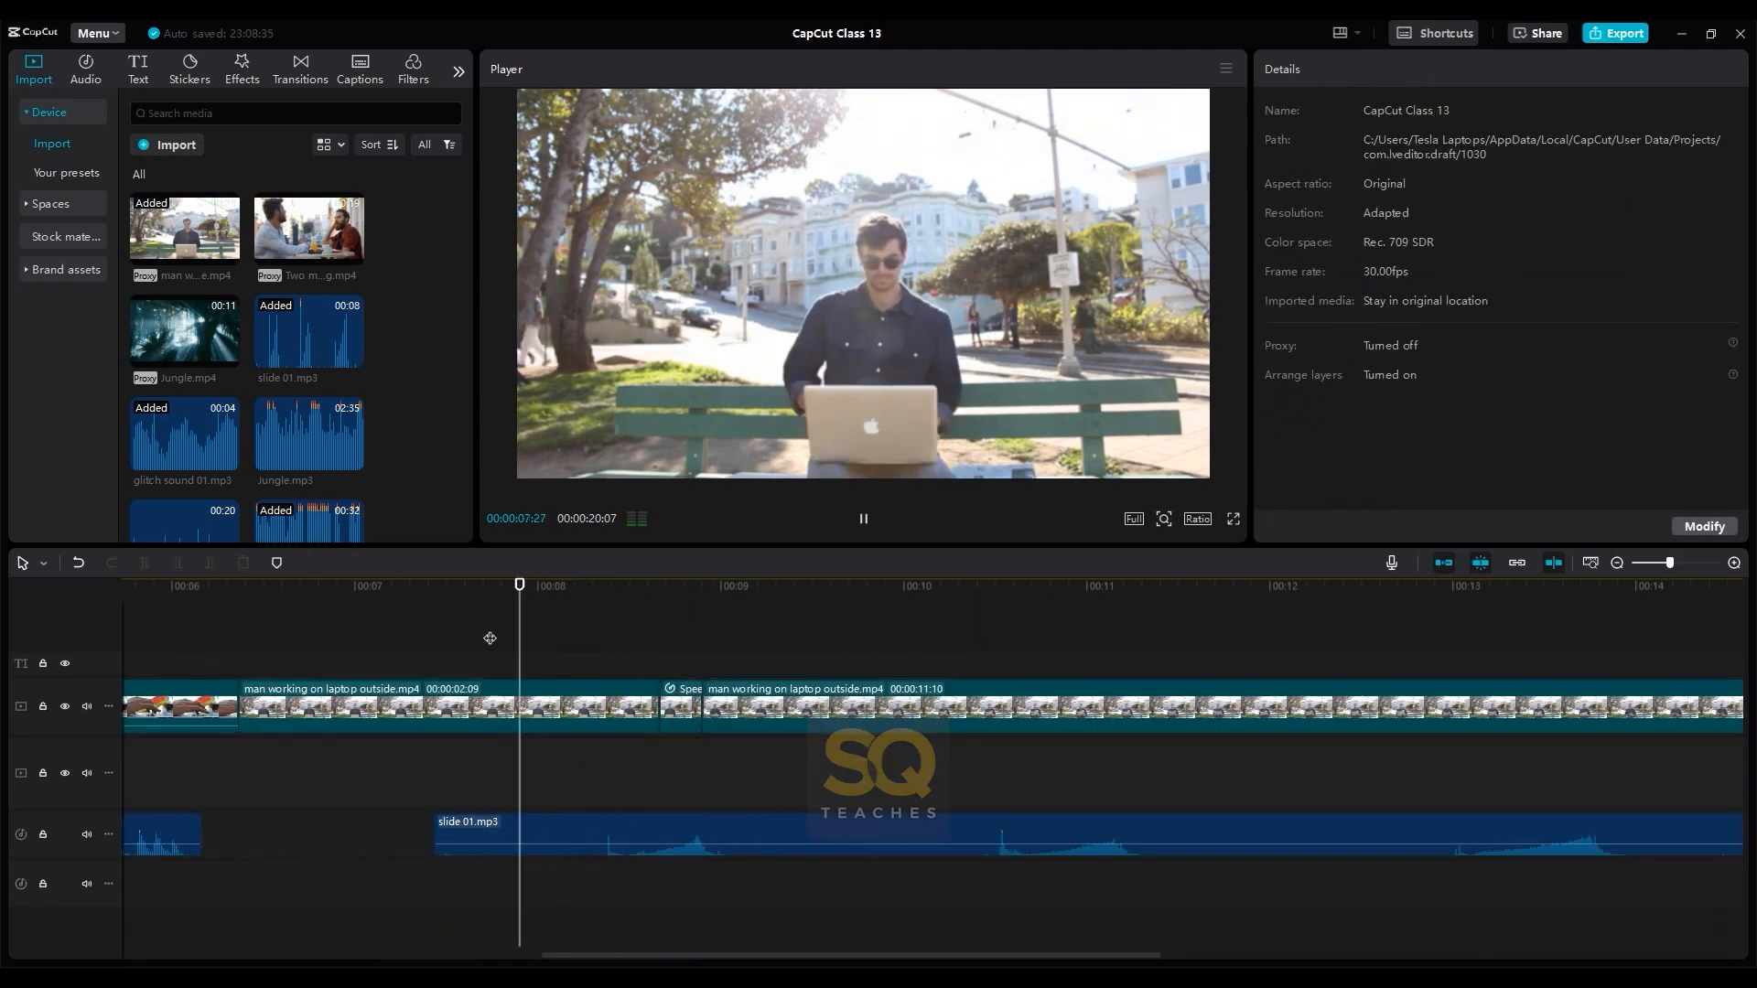
key(space)
click(688, 840)
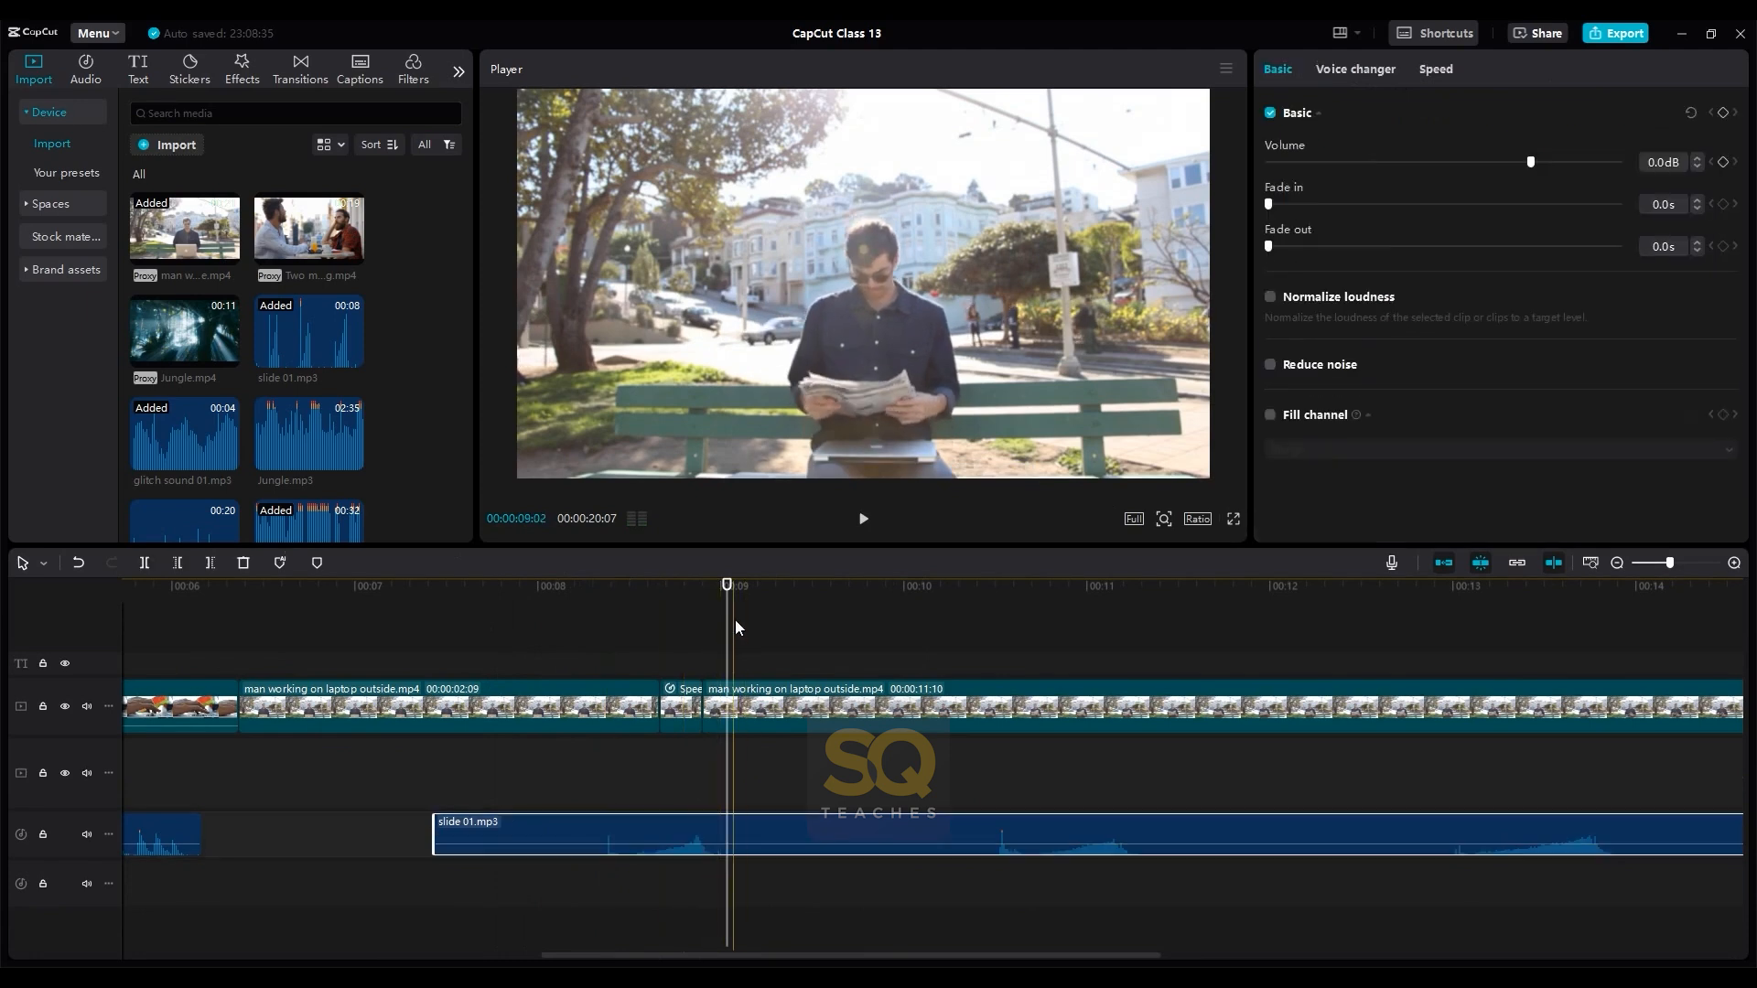
drag(730, 597, 568, 604)
drag(653, 604, 581, 612)
key(space)
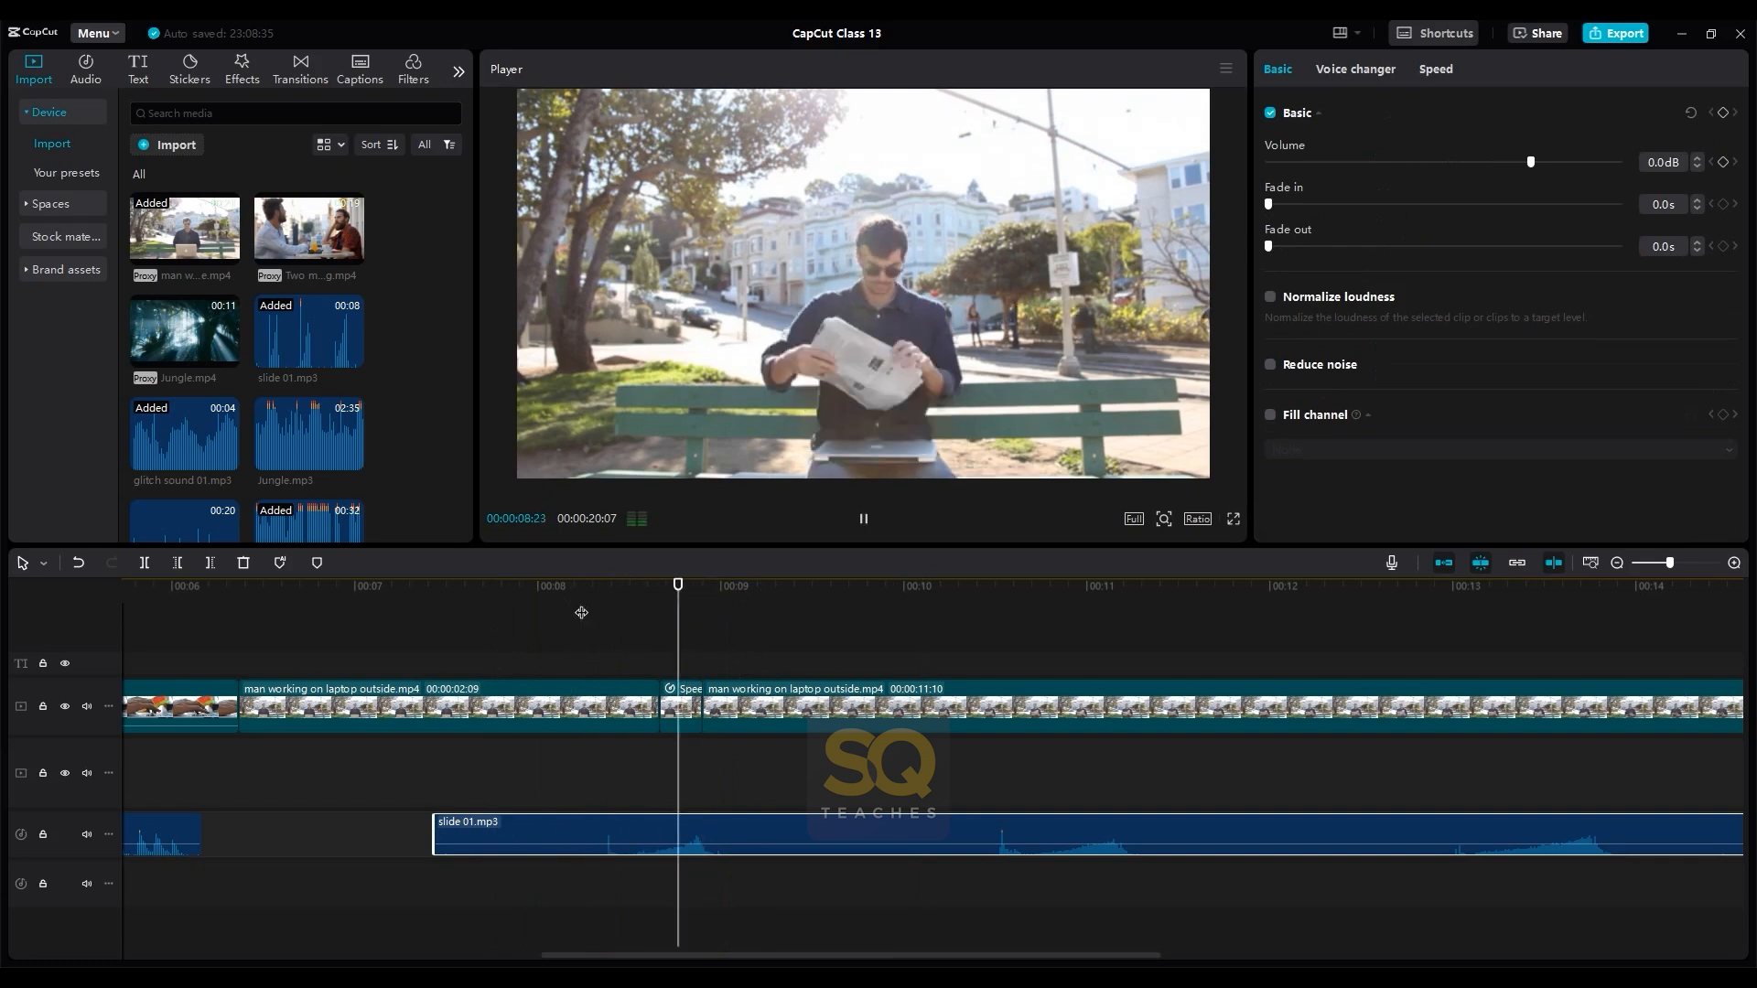
- Split the last man working on laptop outside.mp4 segment and slide 01.mp3 shortly after 00:00:10 and delete both remainders
click(931, 714)
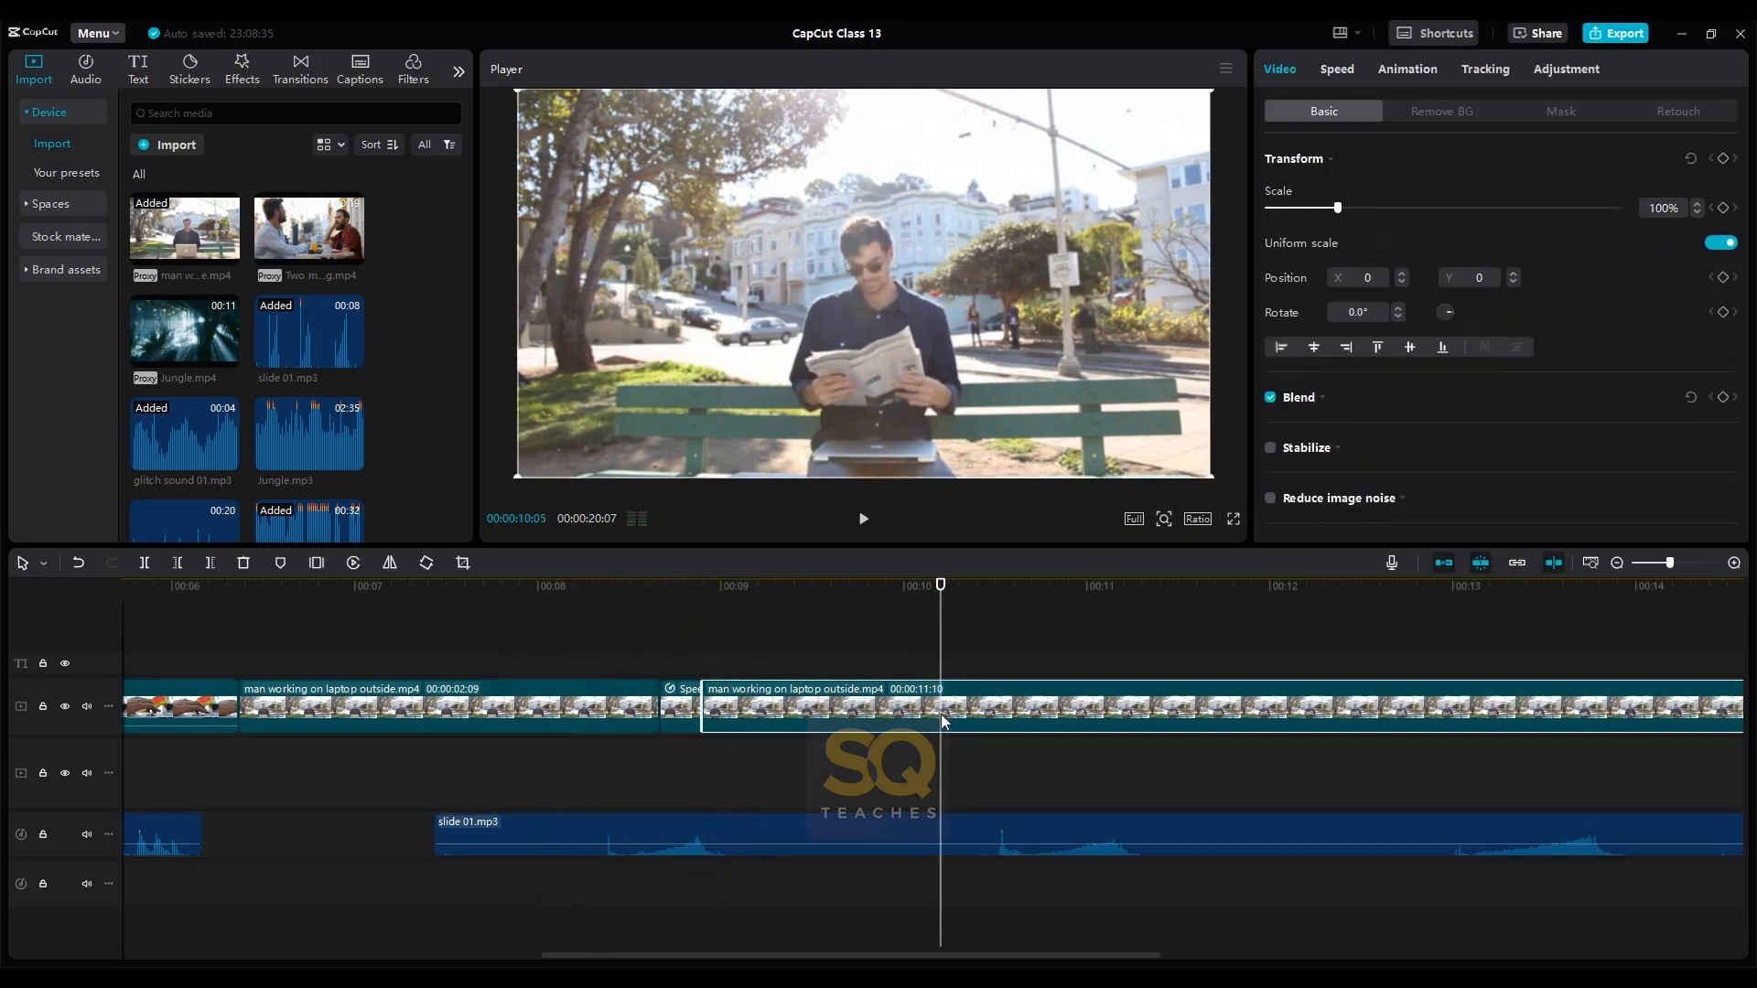
key(ctrl+b)
click(964, 835)
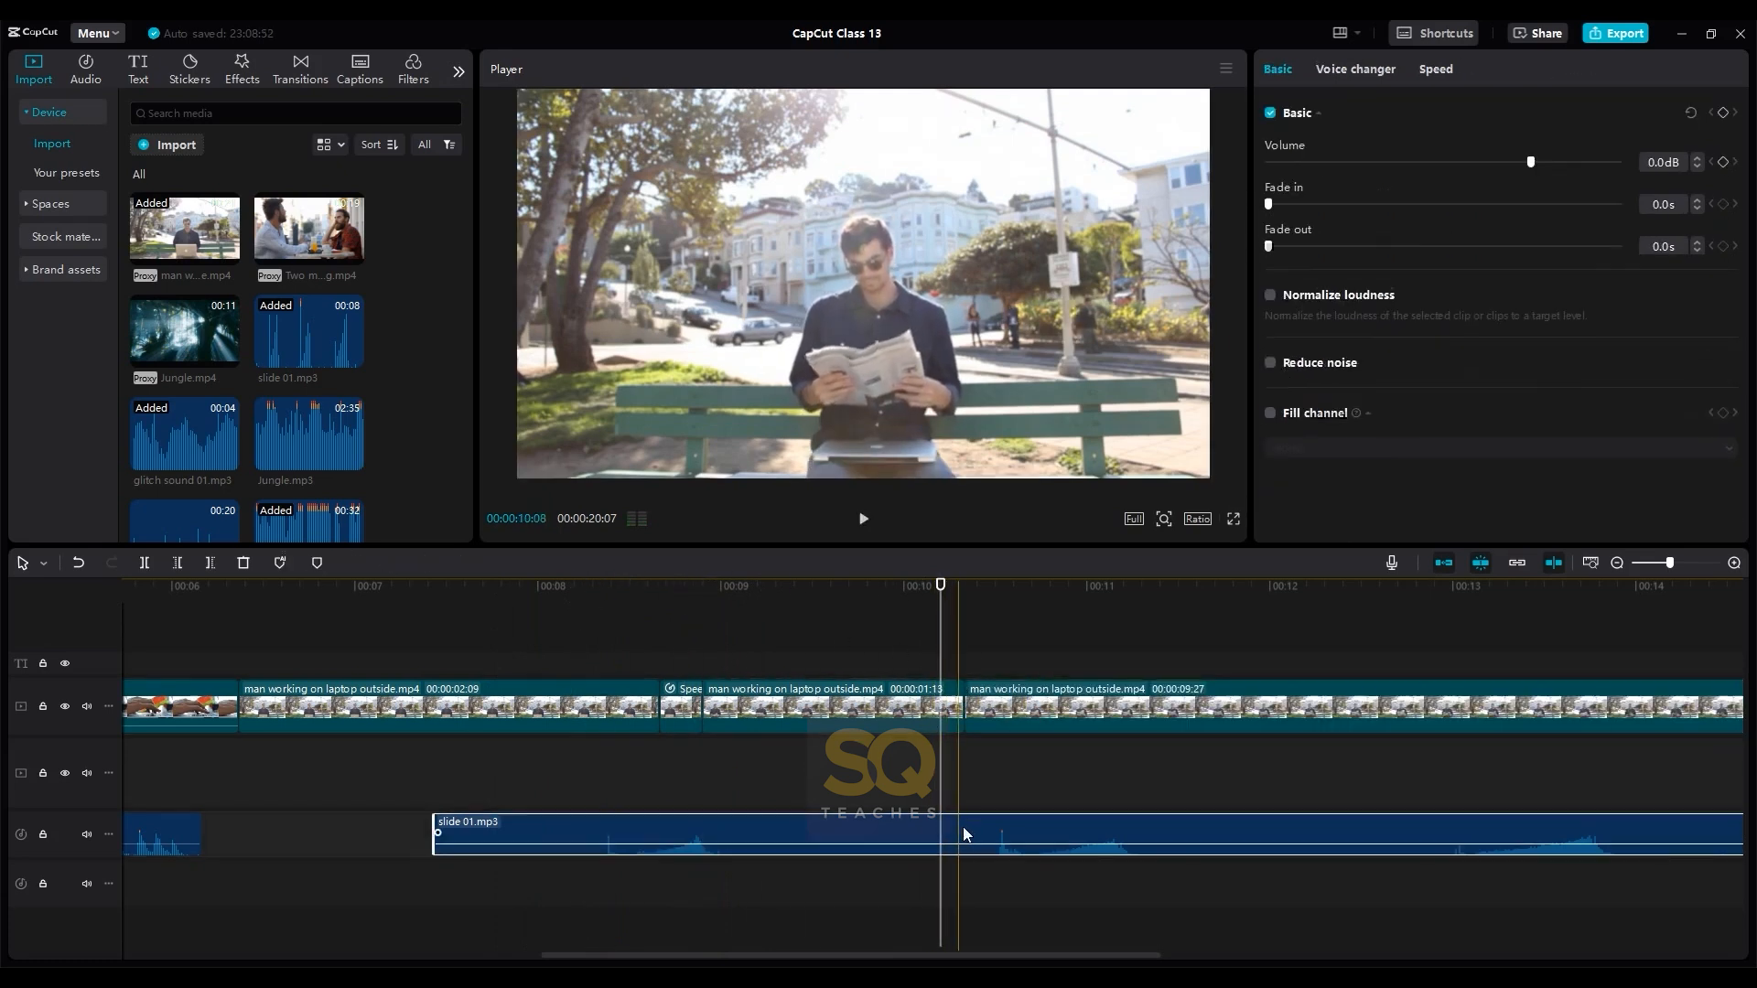
click(964, 630)
click(948, 588)
drag(949, 589, 961, 590)
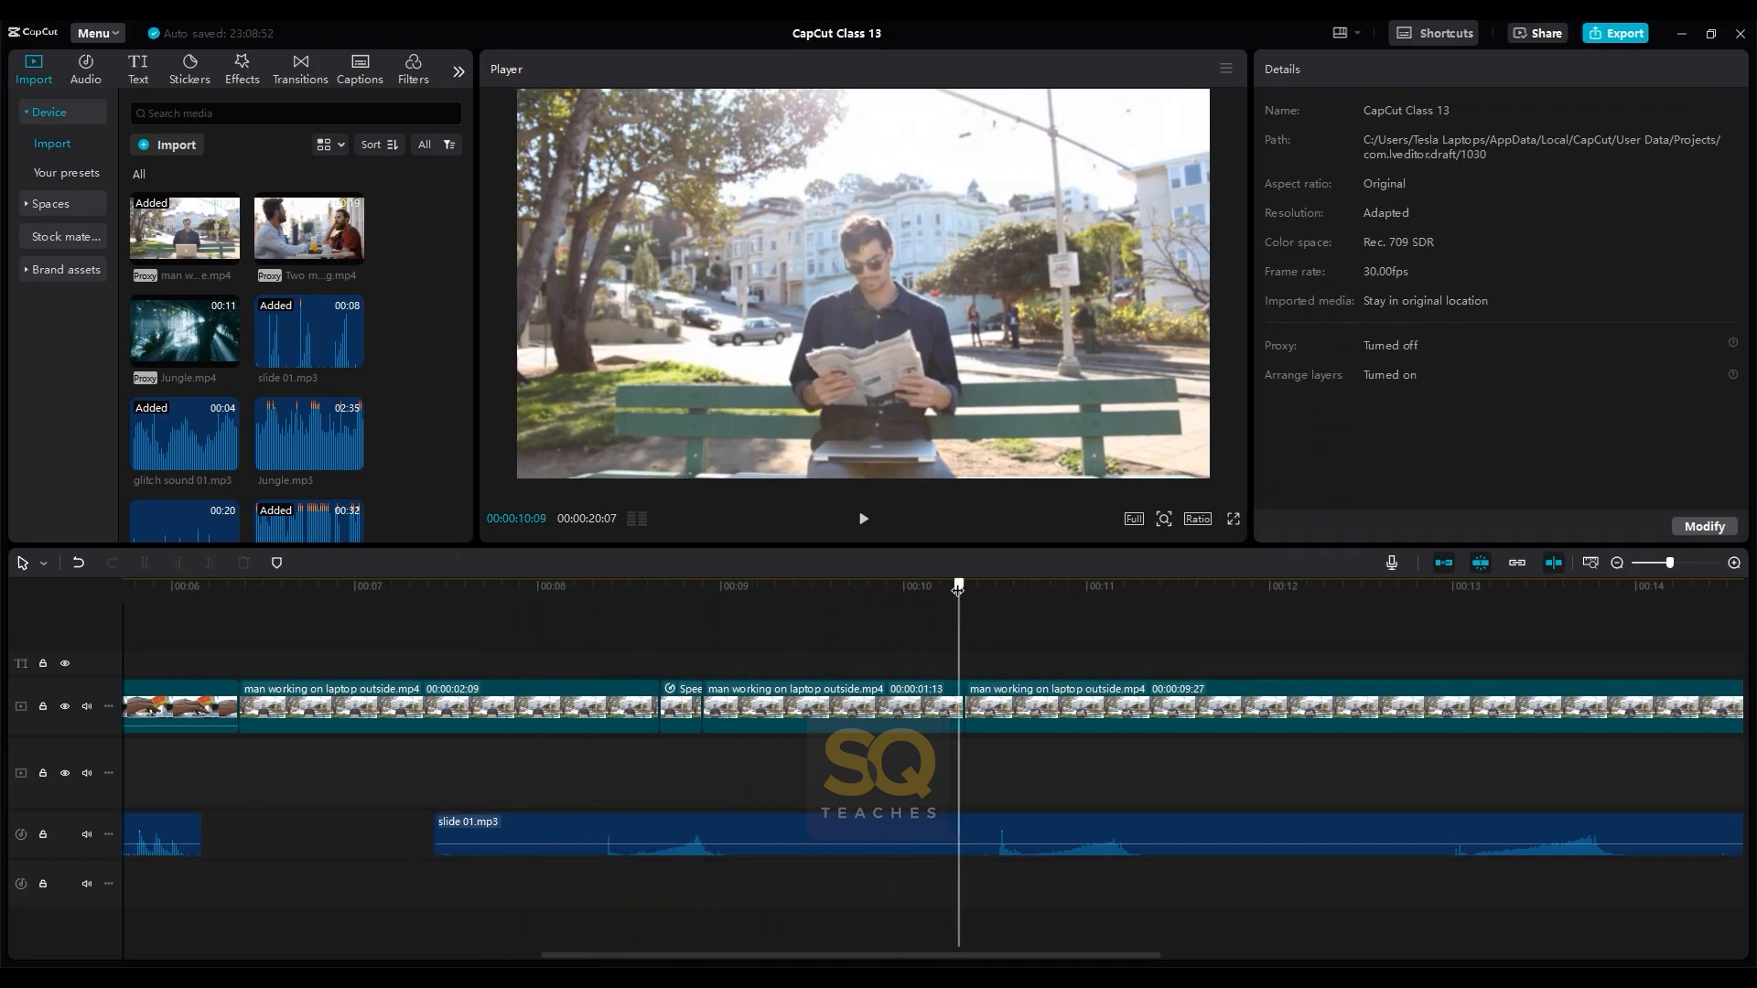
click(971, 832)
key(ctrl+b)
drag(1038, 659, 1105, 895)
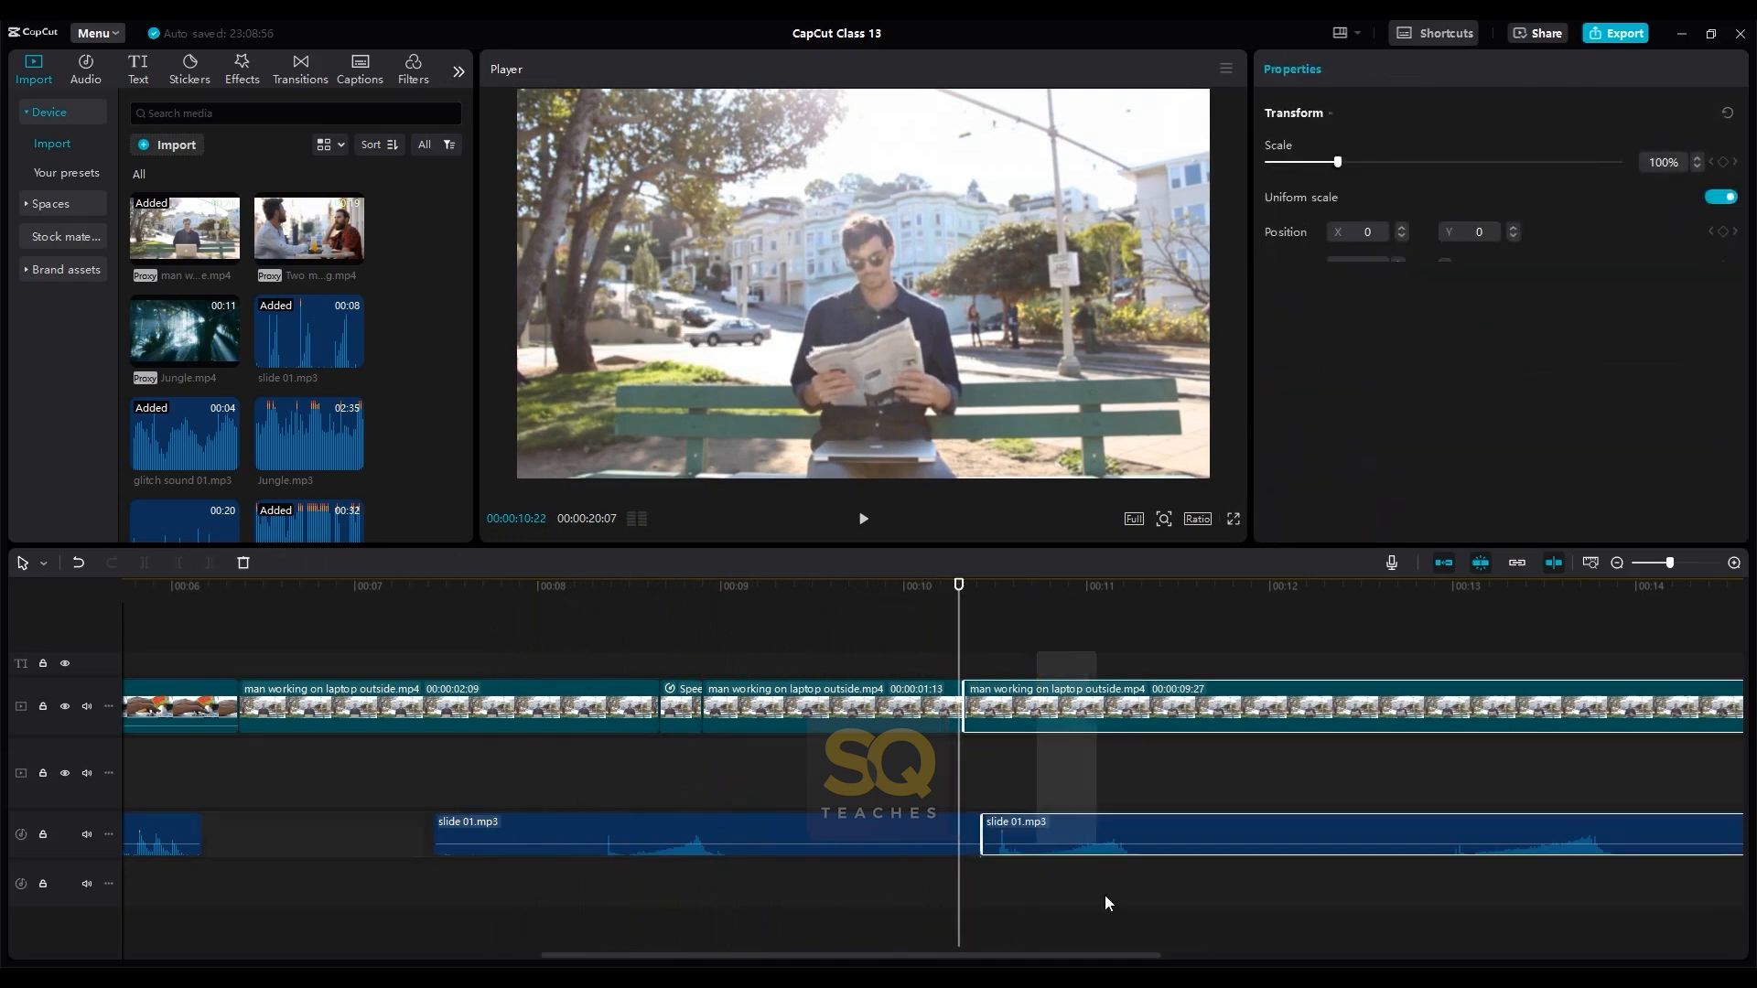
key(Delete)
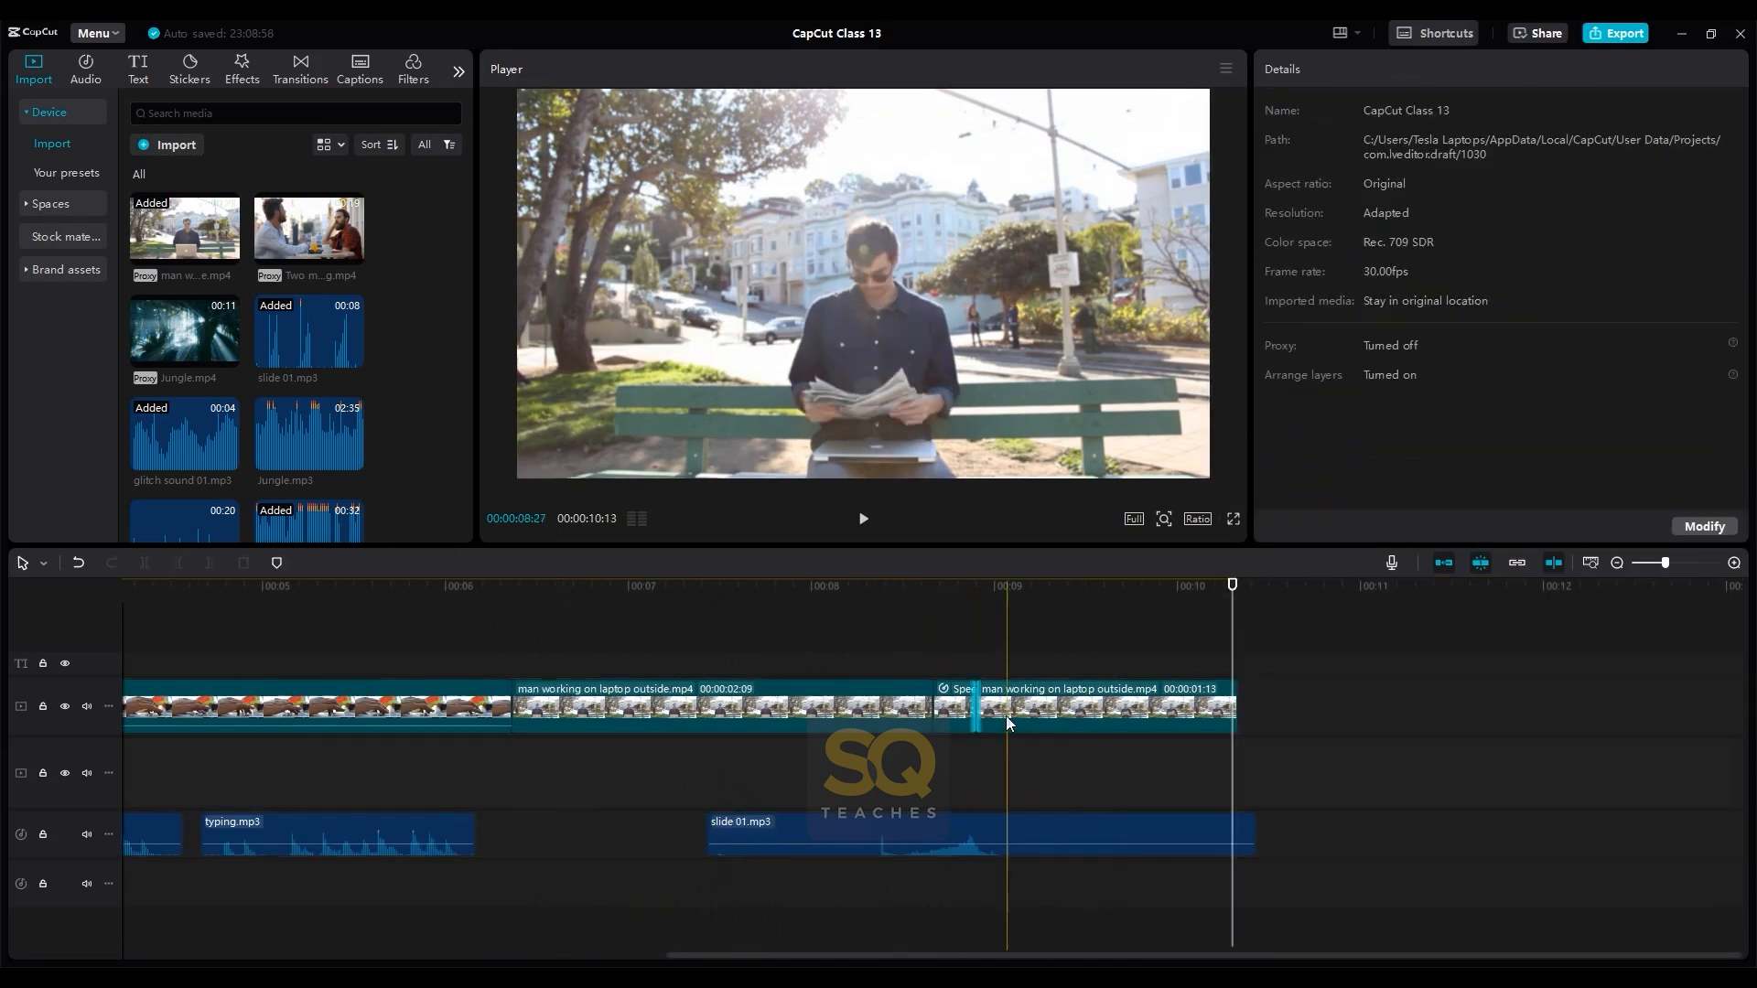
- Trim the end of slide 01.mp3 to 00:00:10:10 and give it a 0.2 s fade-out
click(1229, 702)
drag(1232, 702, 1164, 781)
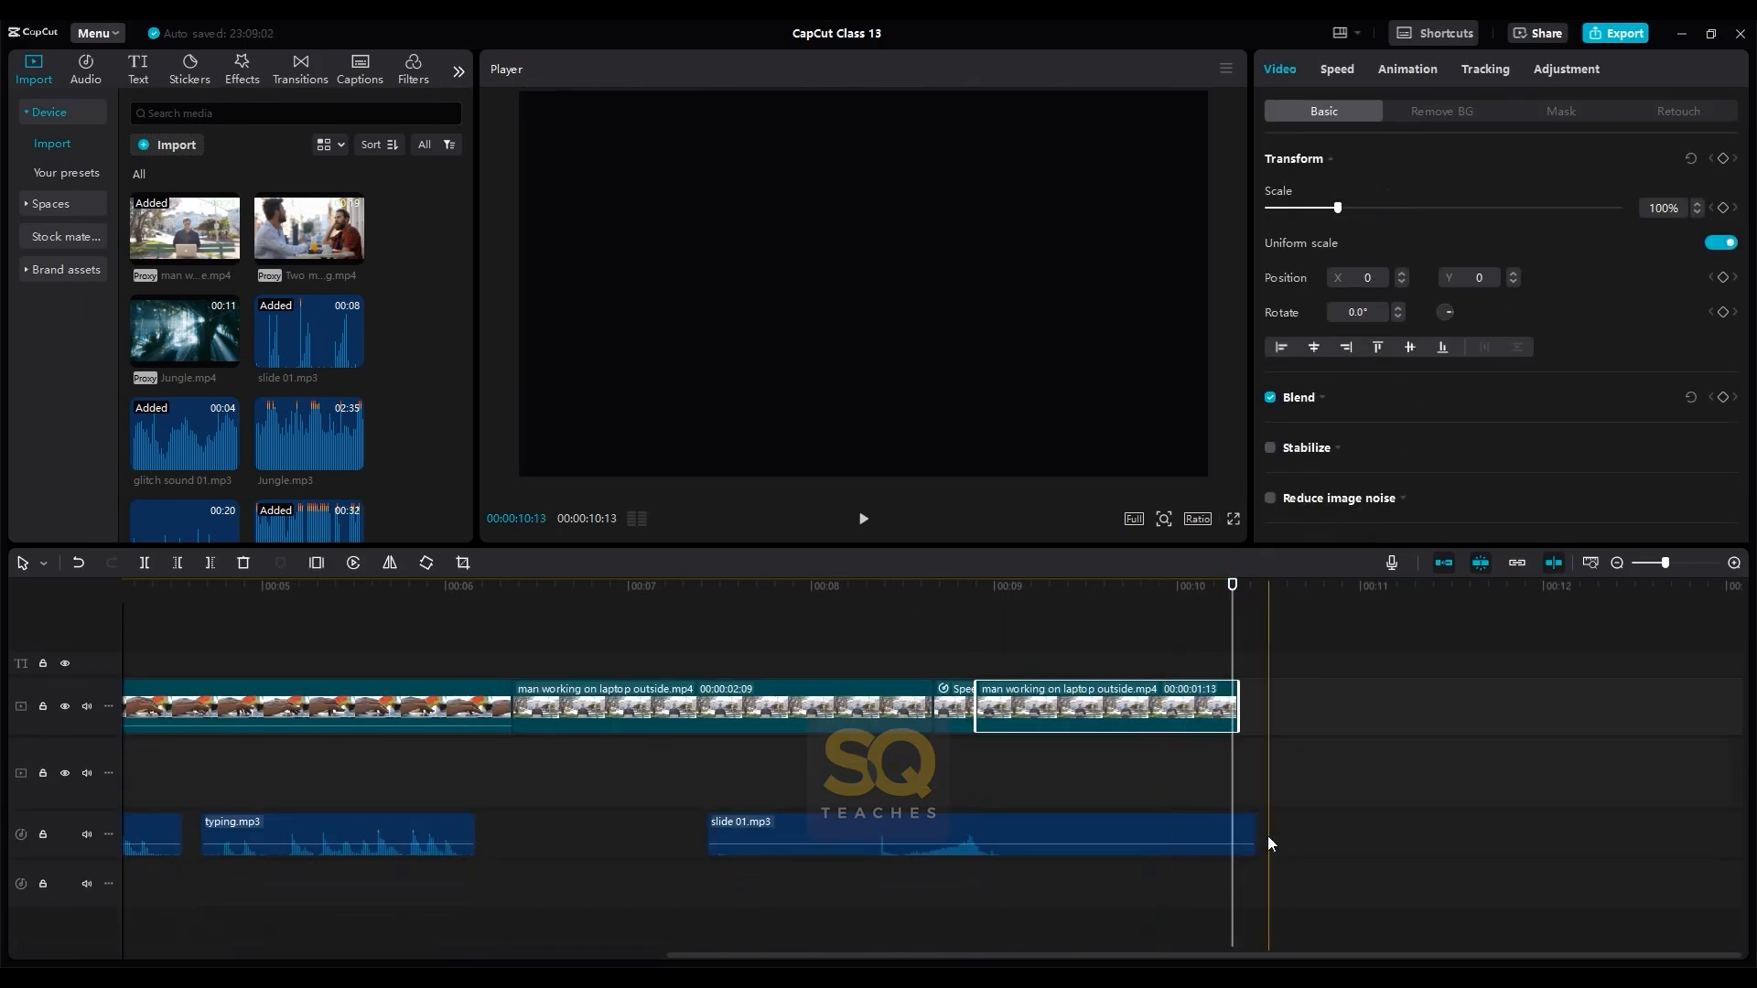
click(1248, 828)
drag(1246, 824, 1248, 835)
key(ctrl+z)
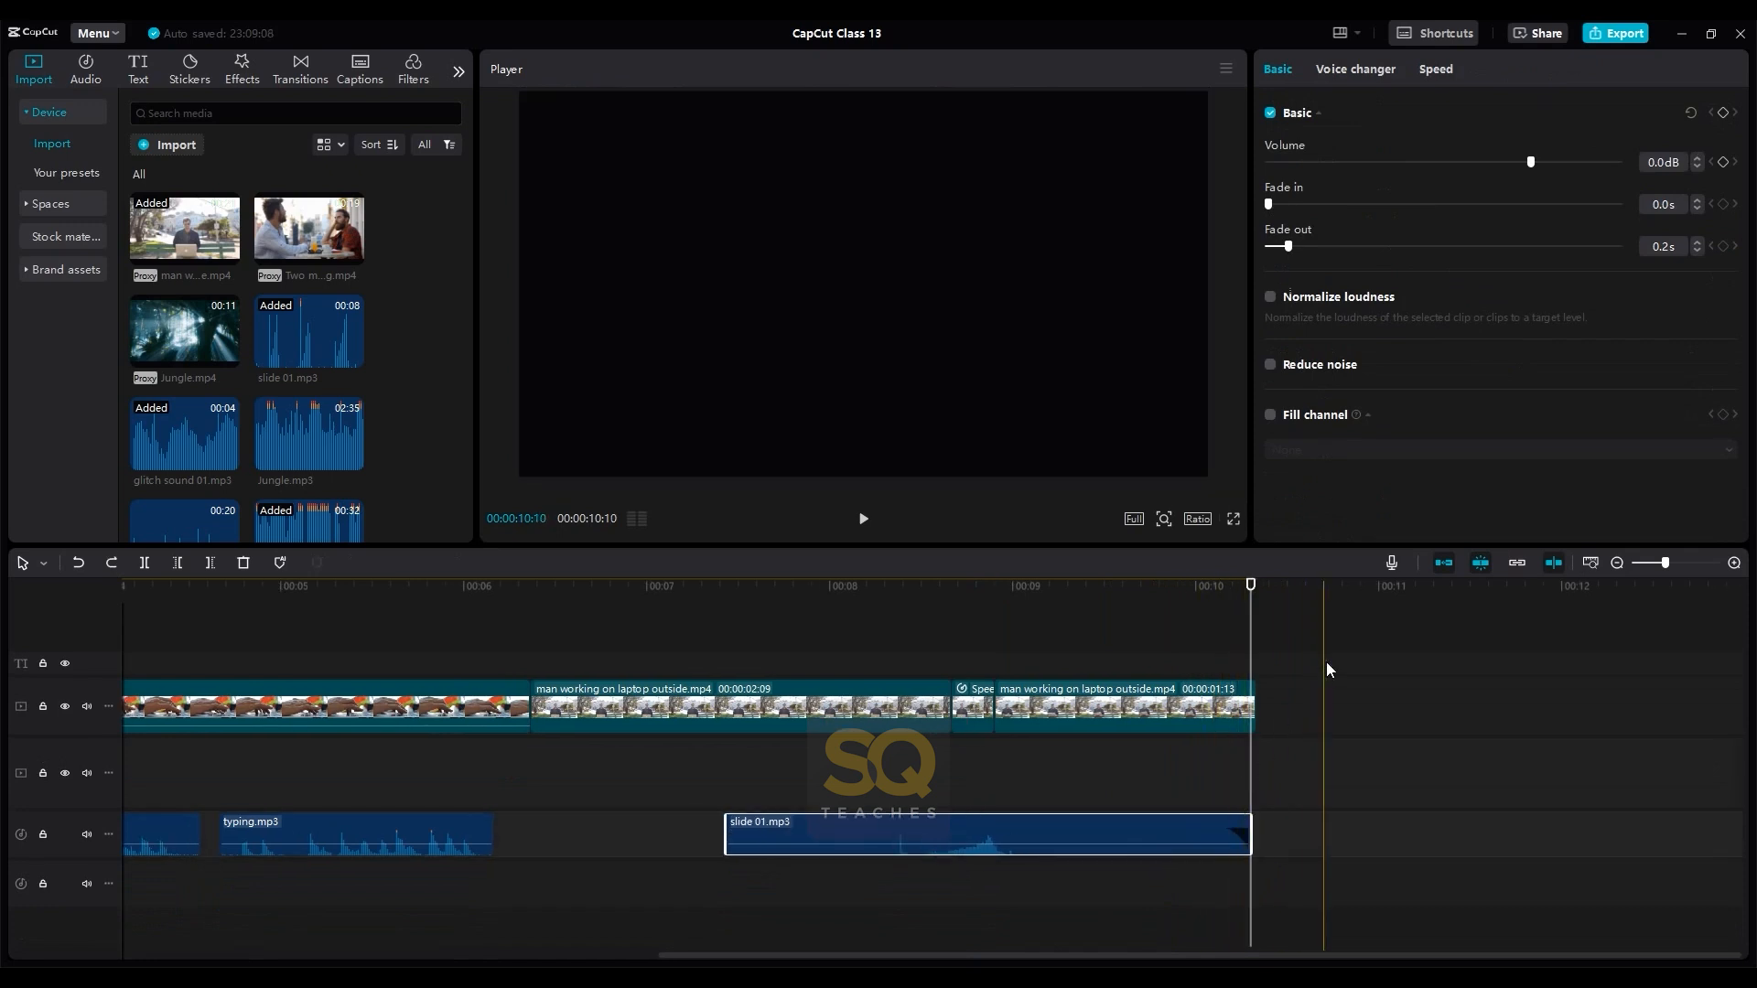
- Add Jungle.mp4 to the video track directly after the last man working on laptop outside.mp4 segment and play it back
click(1325, 662)
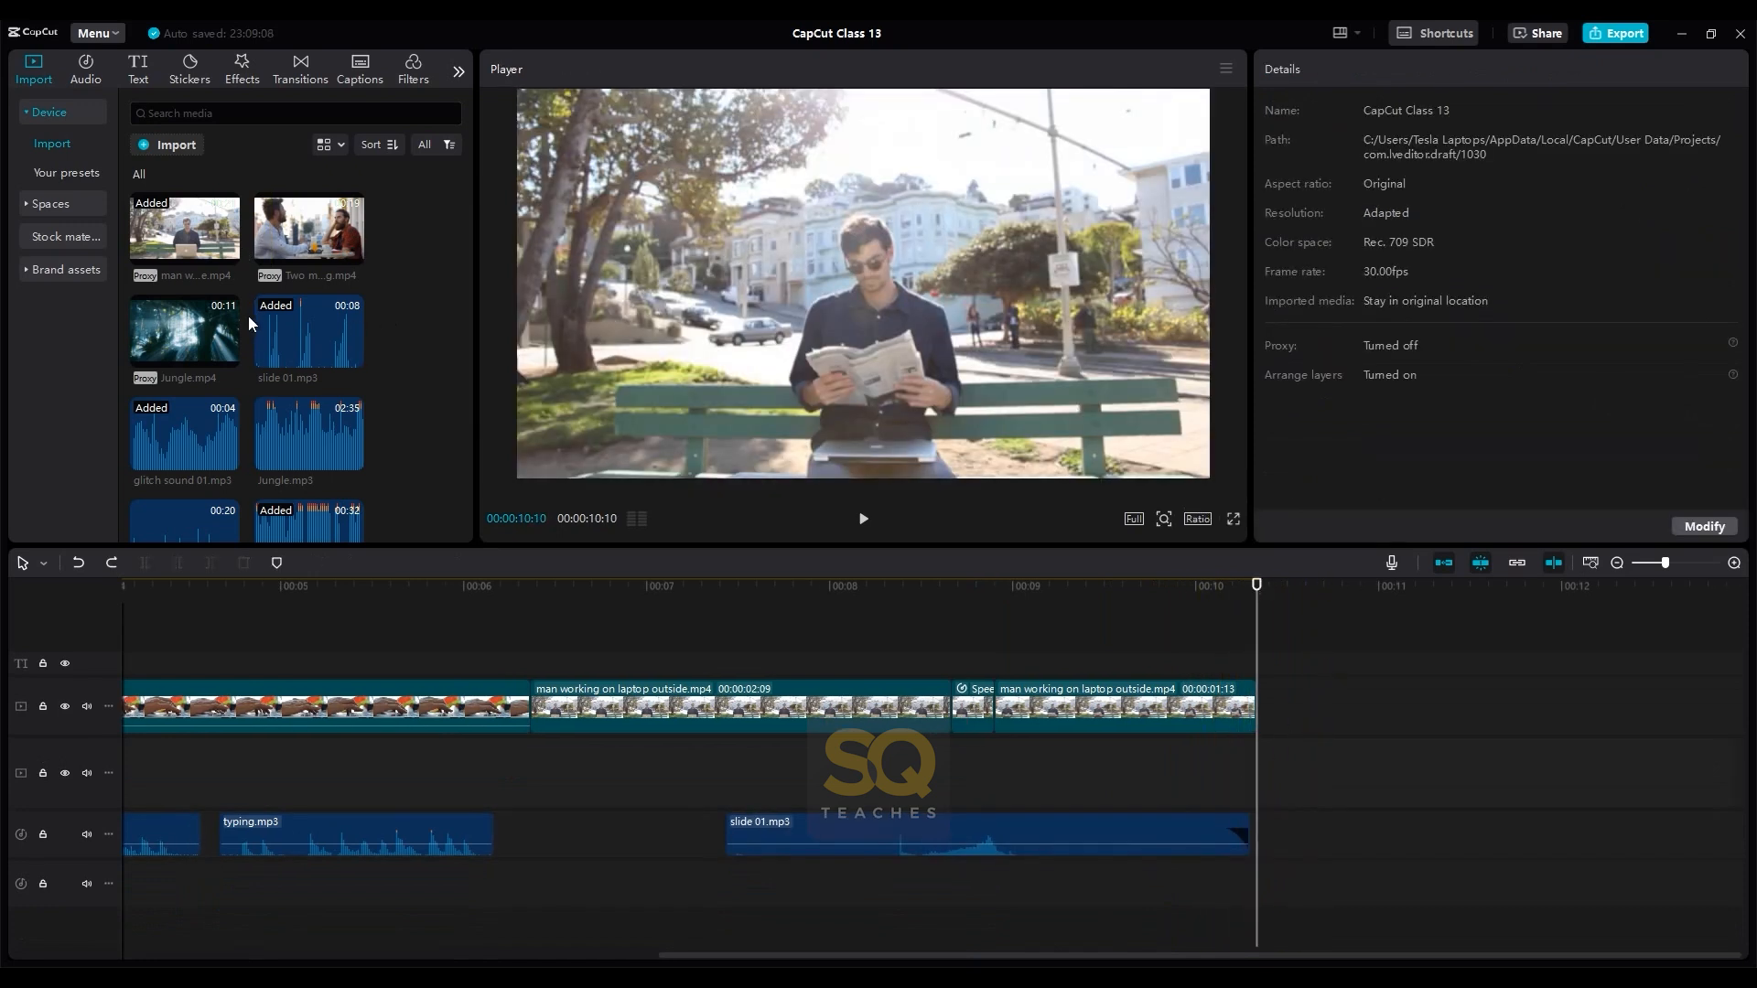
click(228, 356)
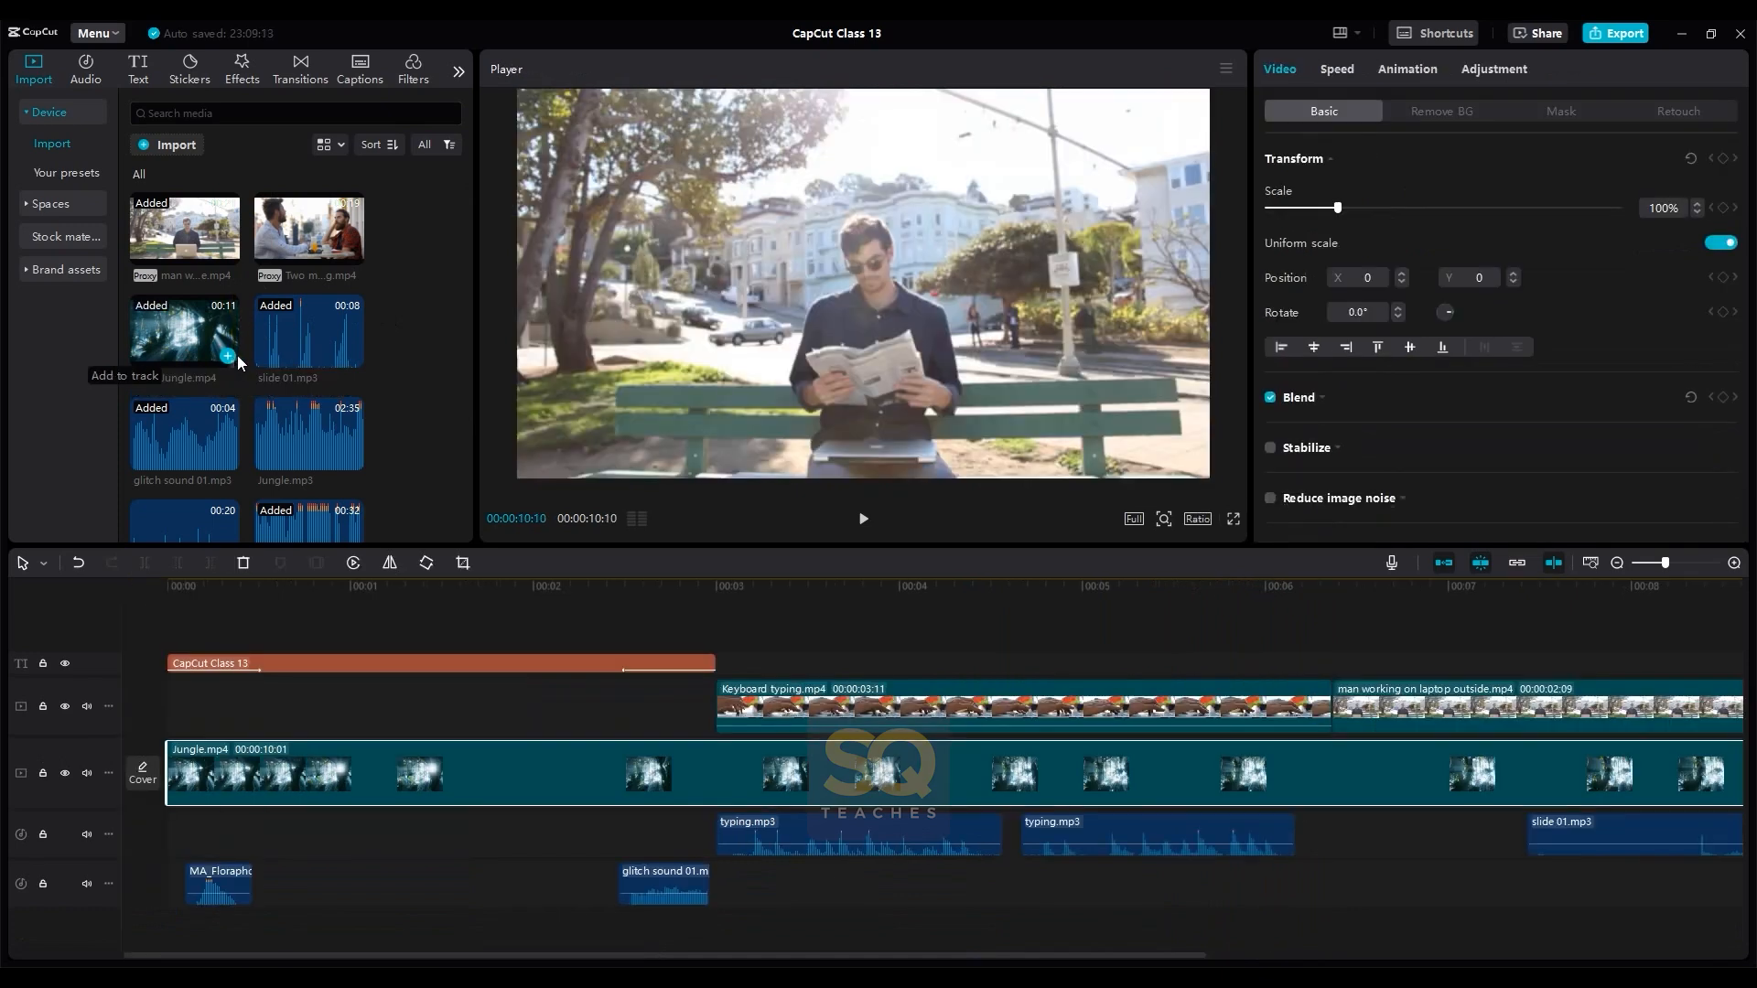
scroll(849, 732, down, 3)
drag(320, 773, 732, 719)
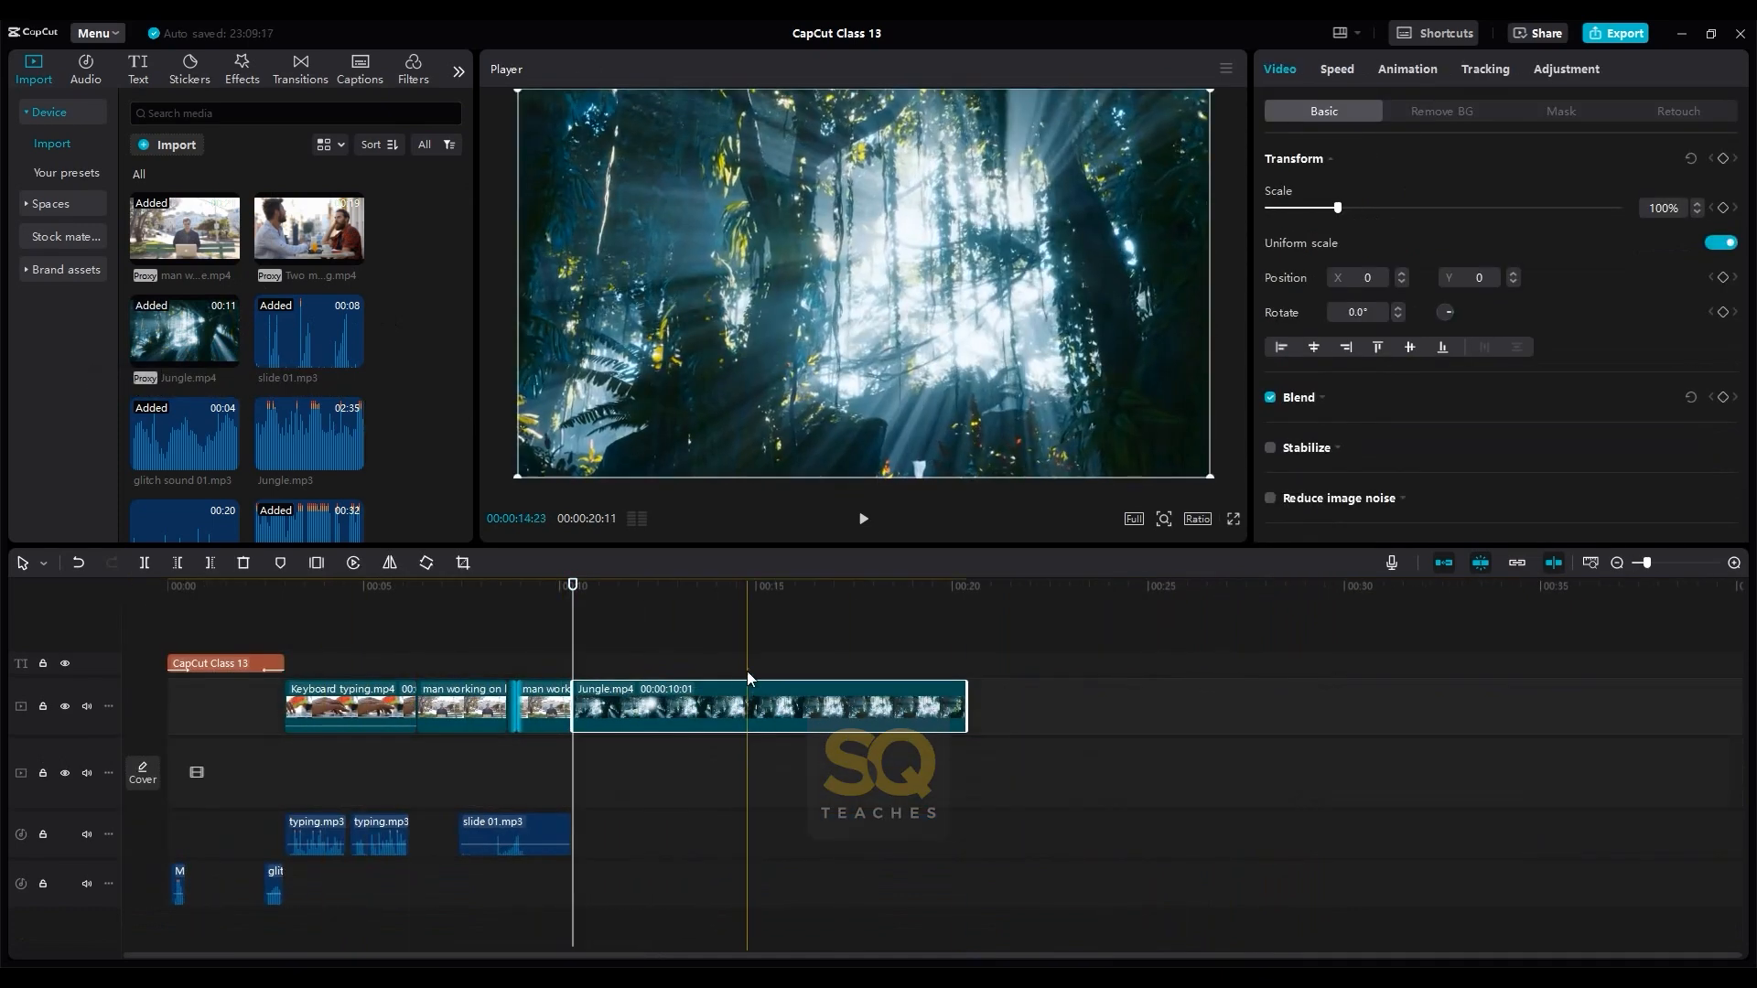
click(580, 631)
key(space)
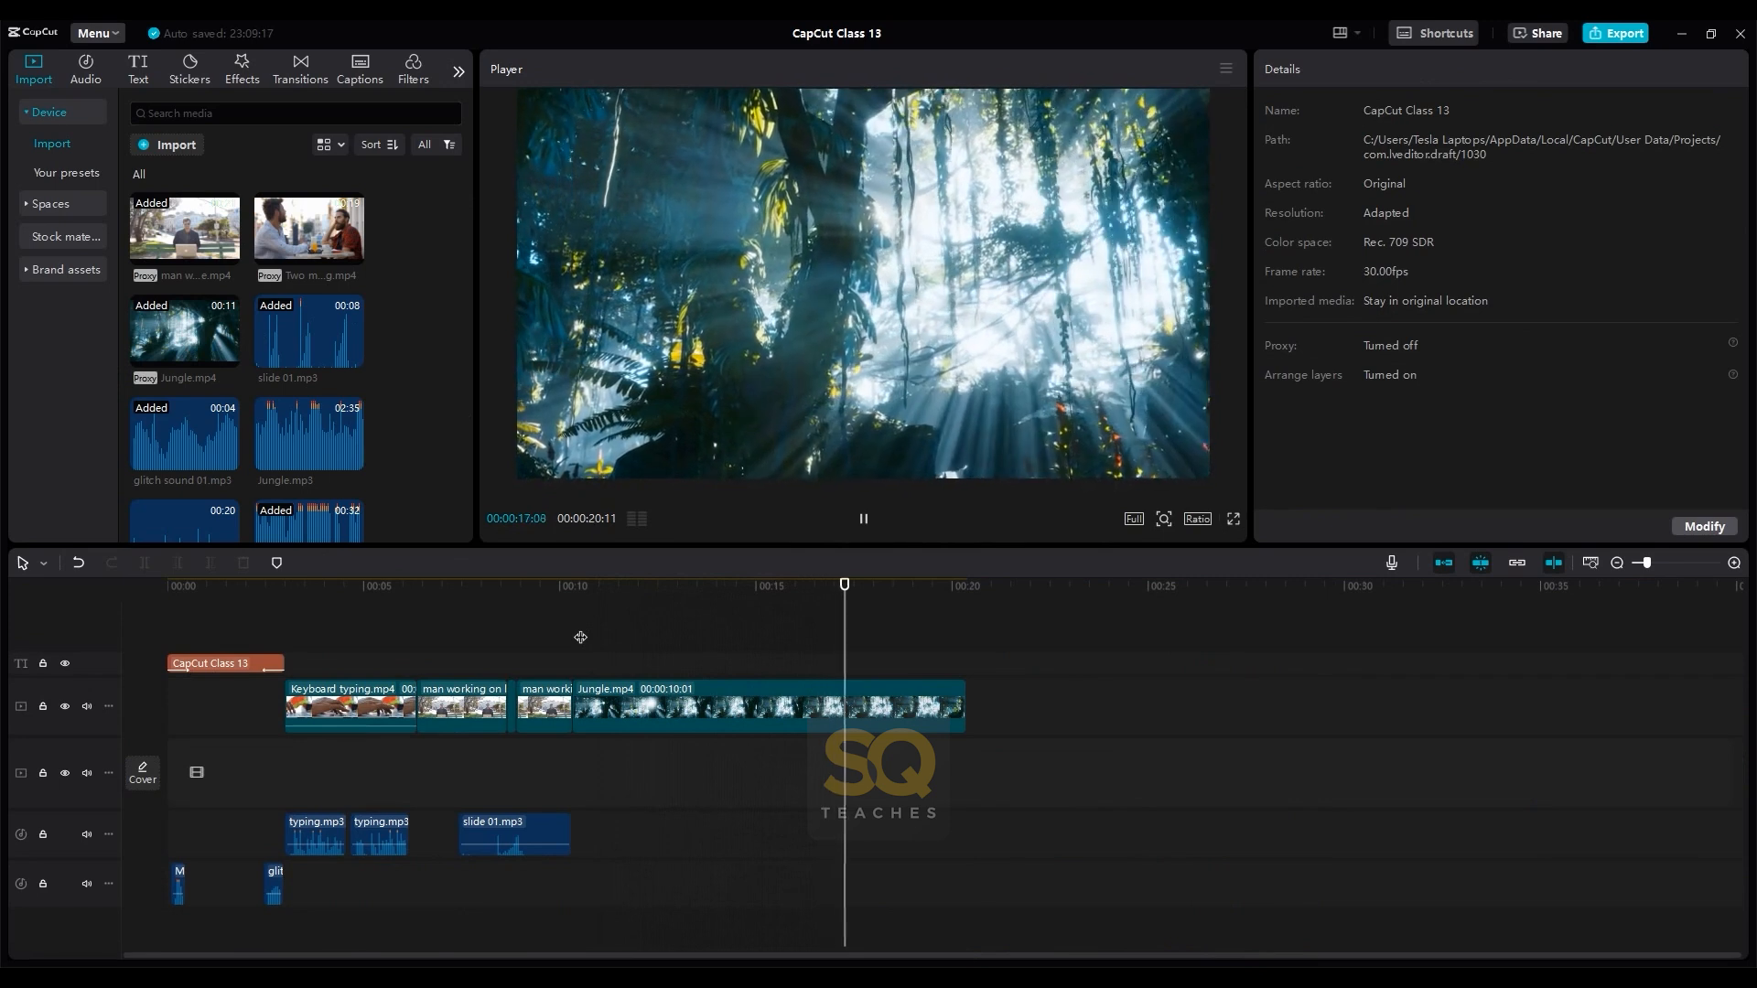
key(space)
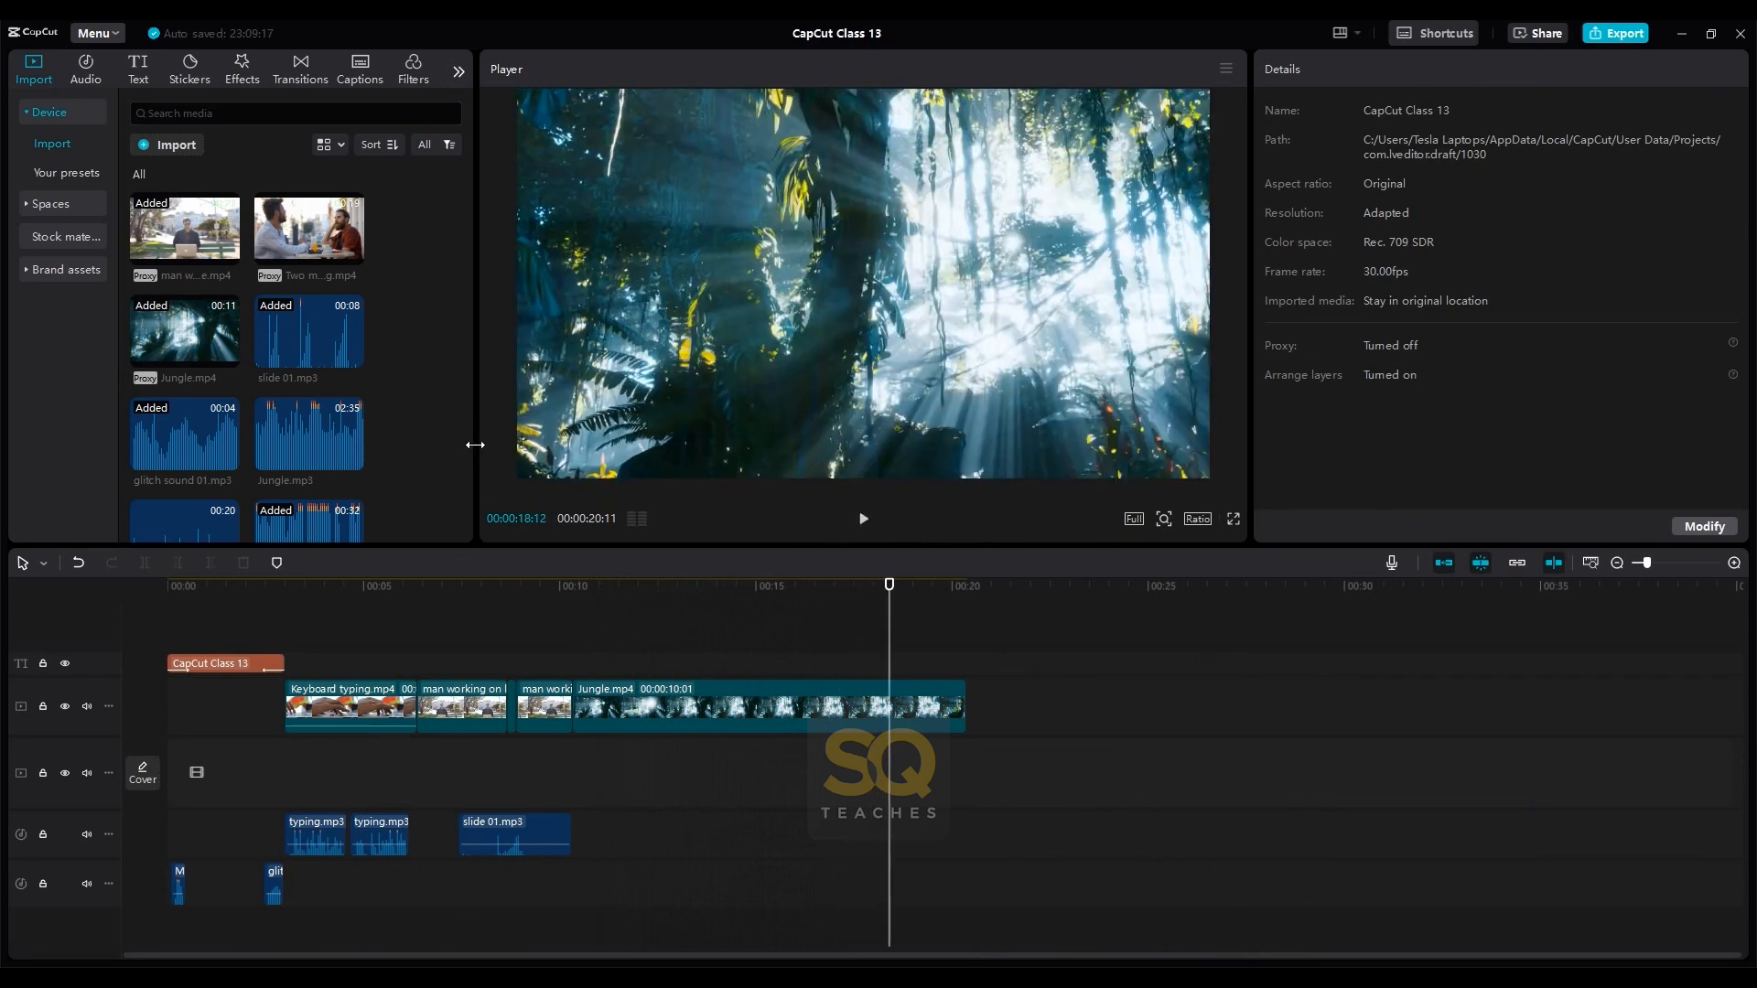
- Add Jungle.mp3 to the audio track at 00:00:18:12
scroll(452, 437, down, 2)
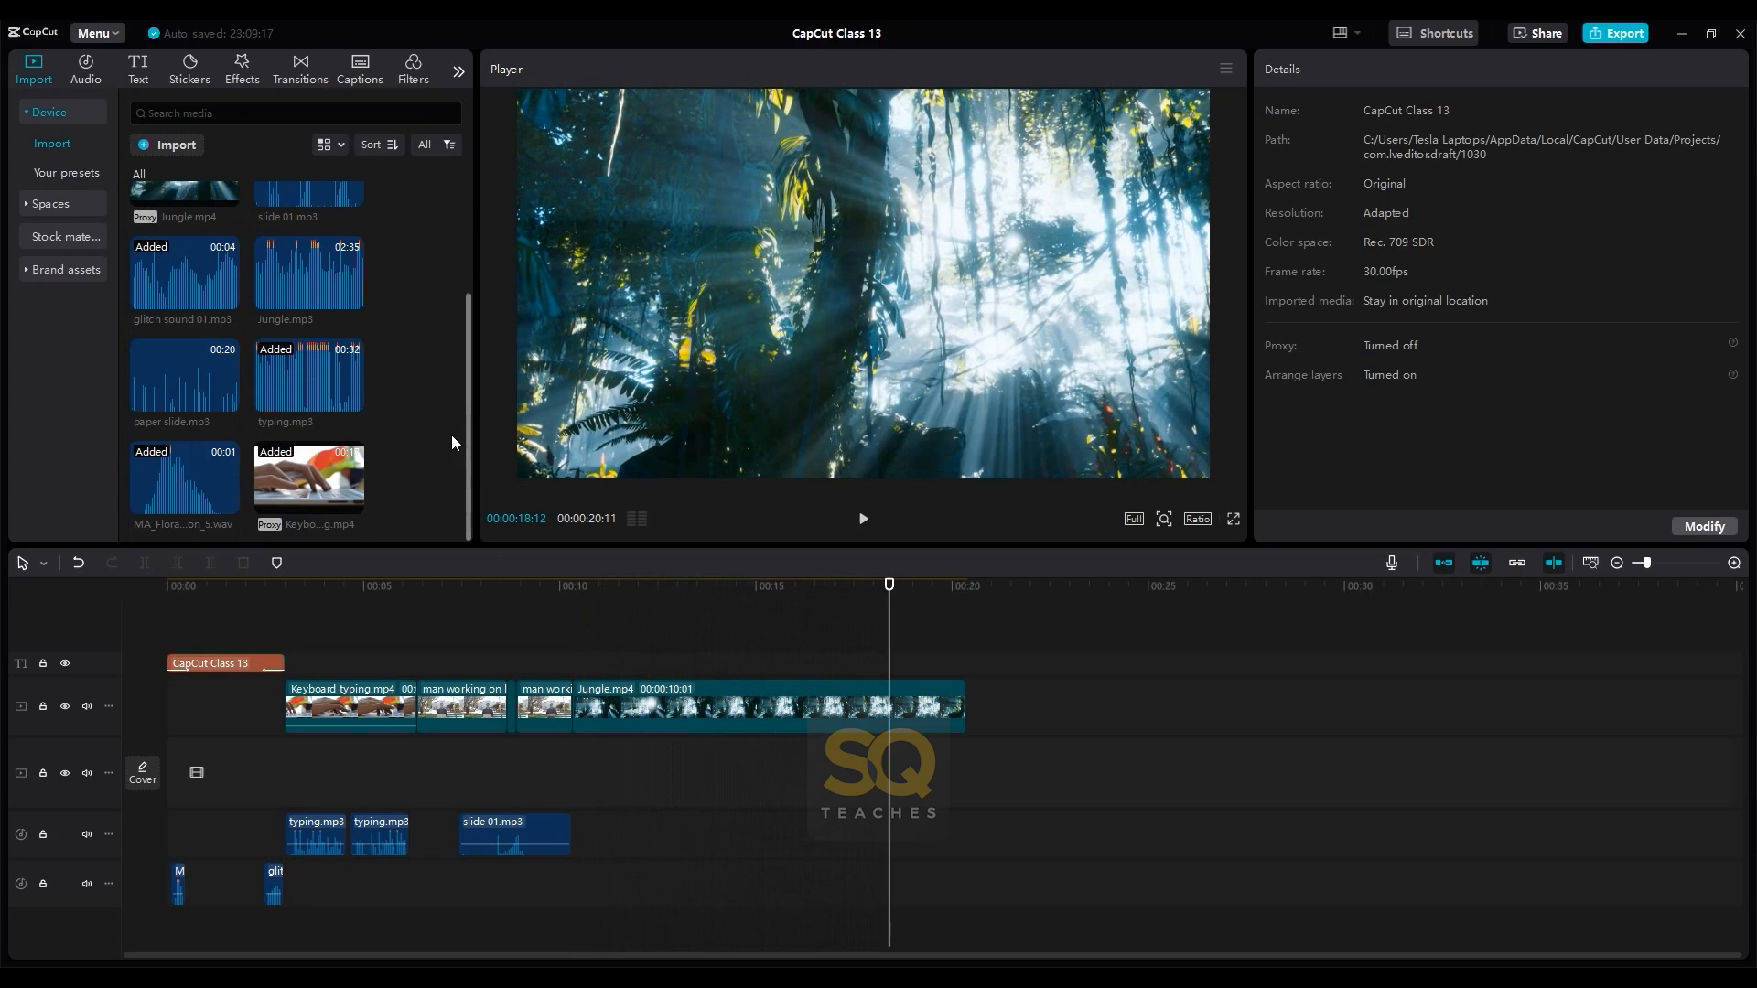
click(351, 297)
scroll(1162, 756, down, 2)
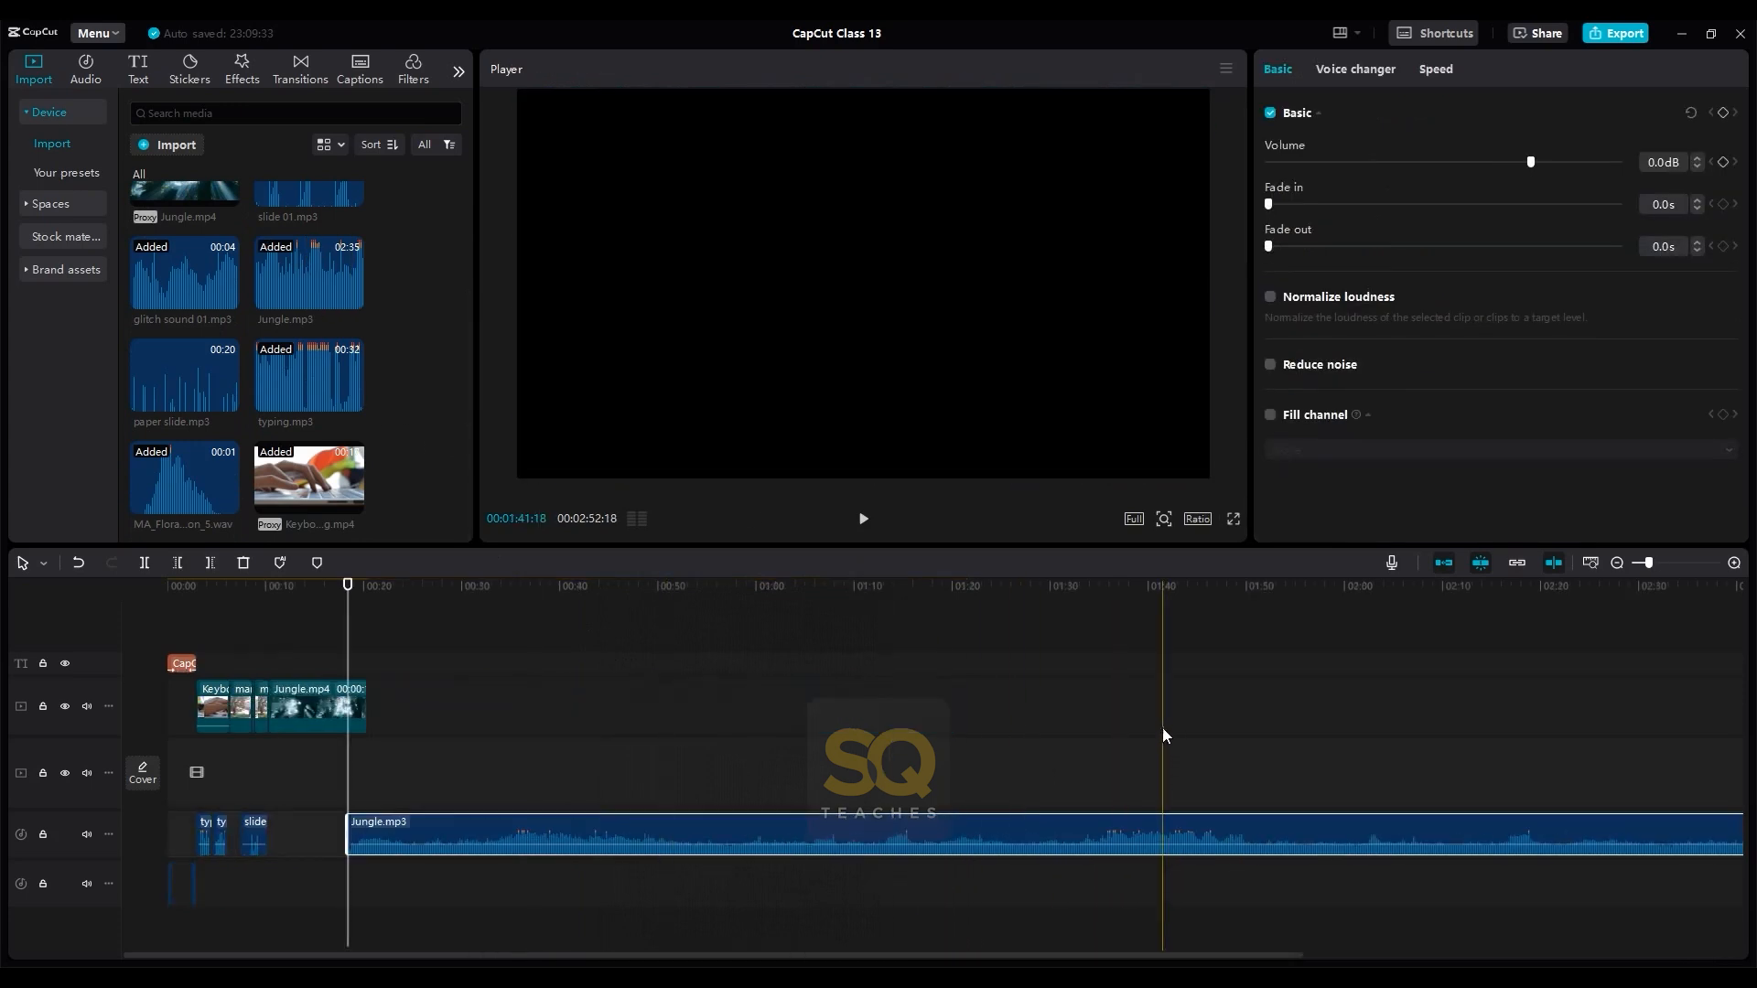
click(1084, 707)
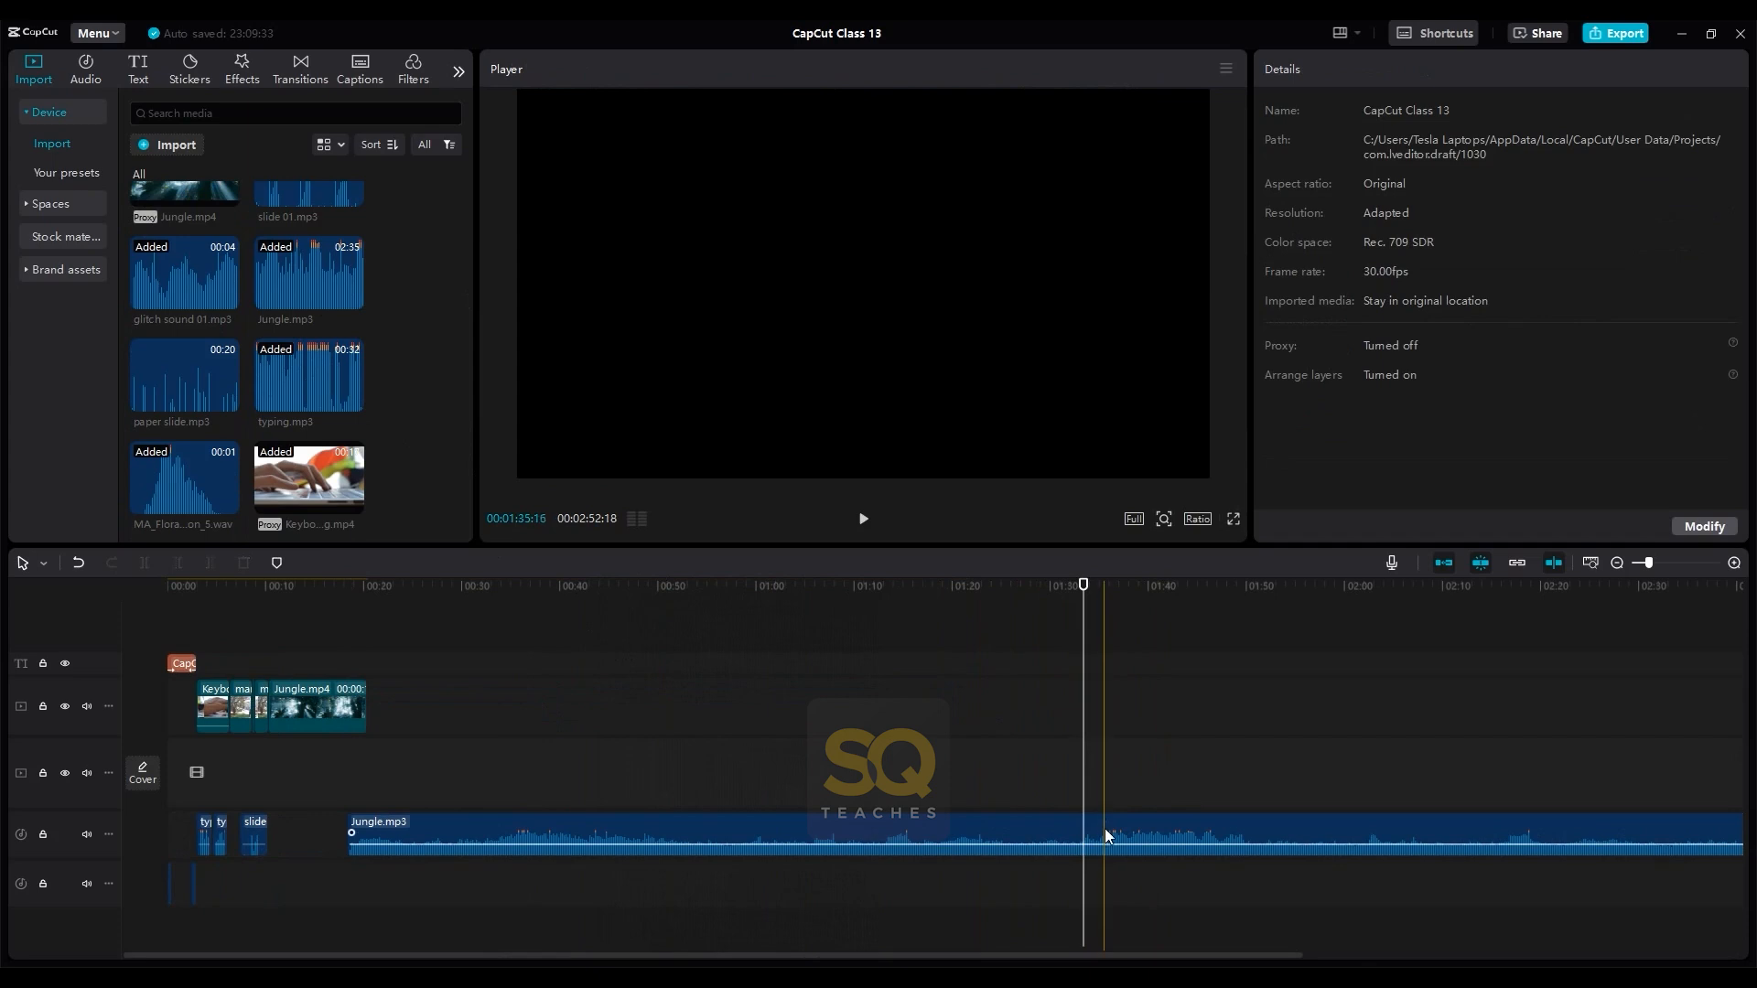
- Play Jungle.mp3 from several points along the timeline to find a suitable passage
click(1089, 826)
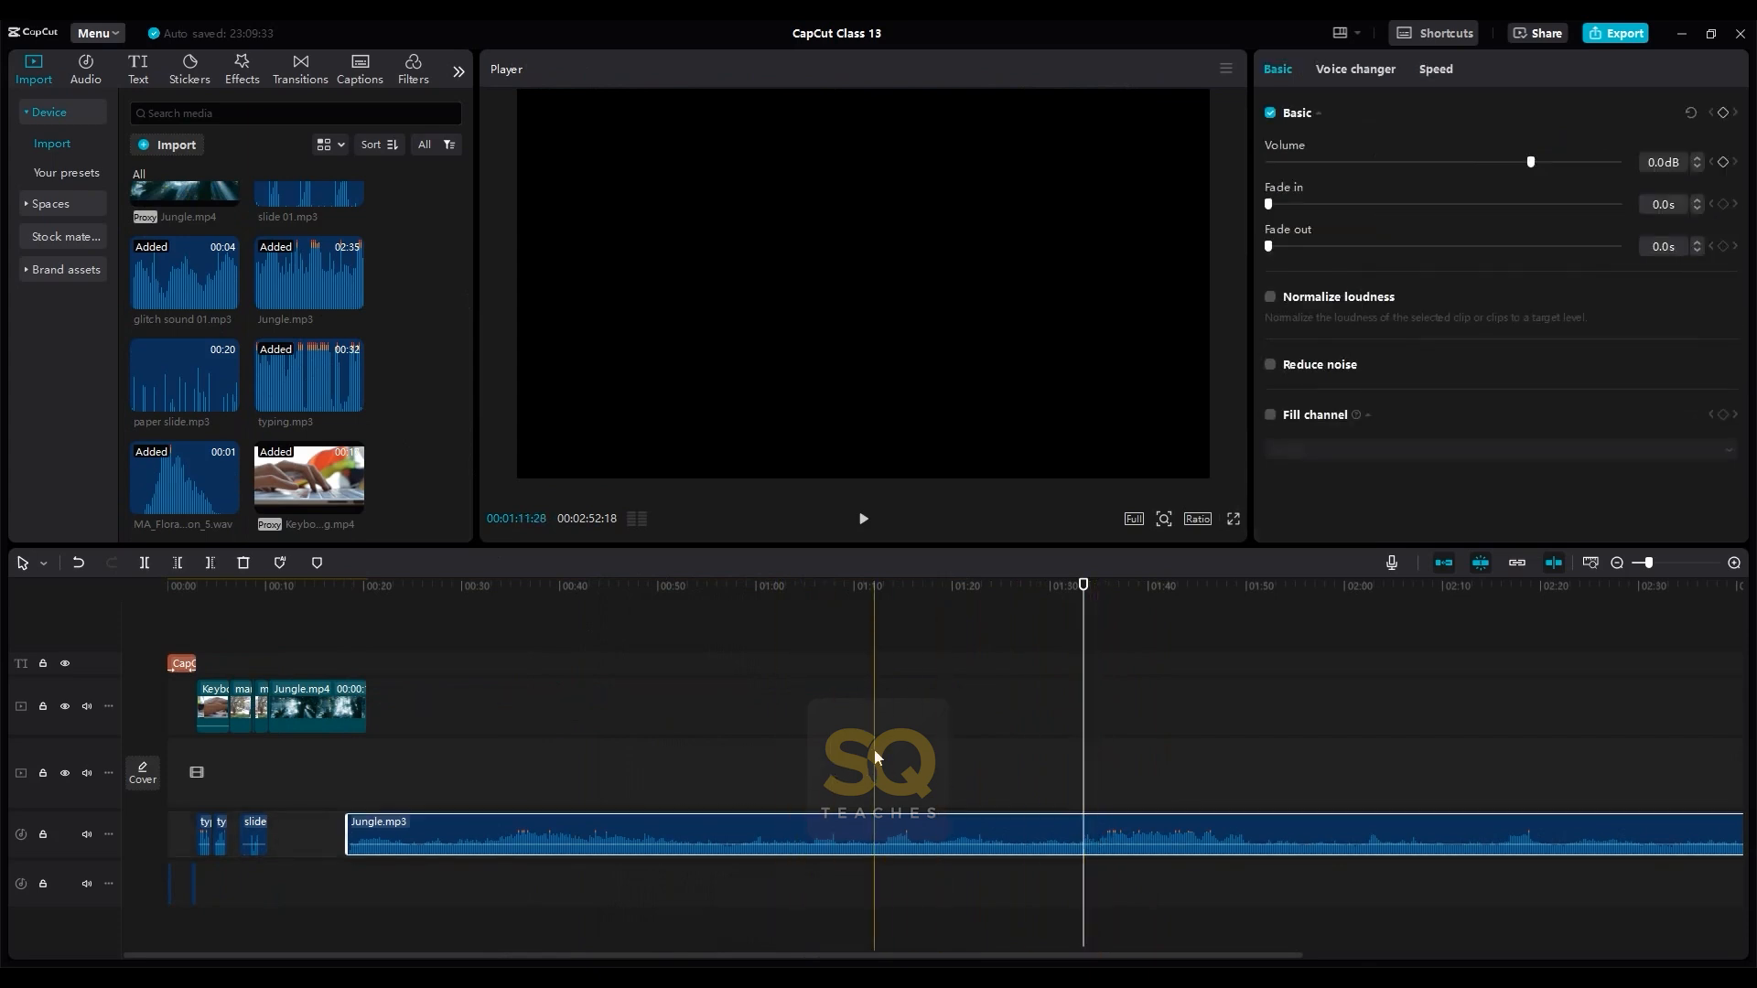
click(407, 709)
key(space)
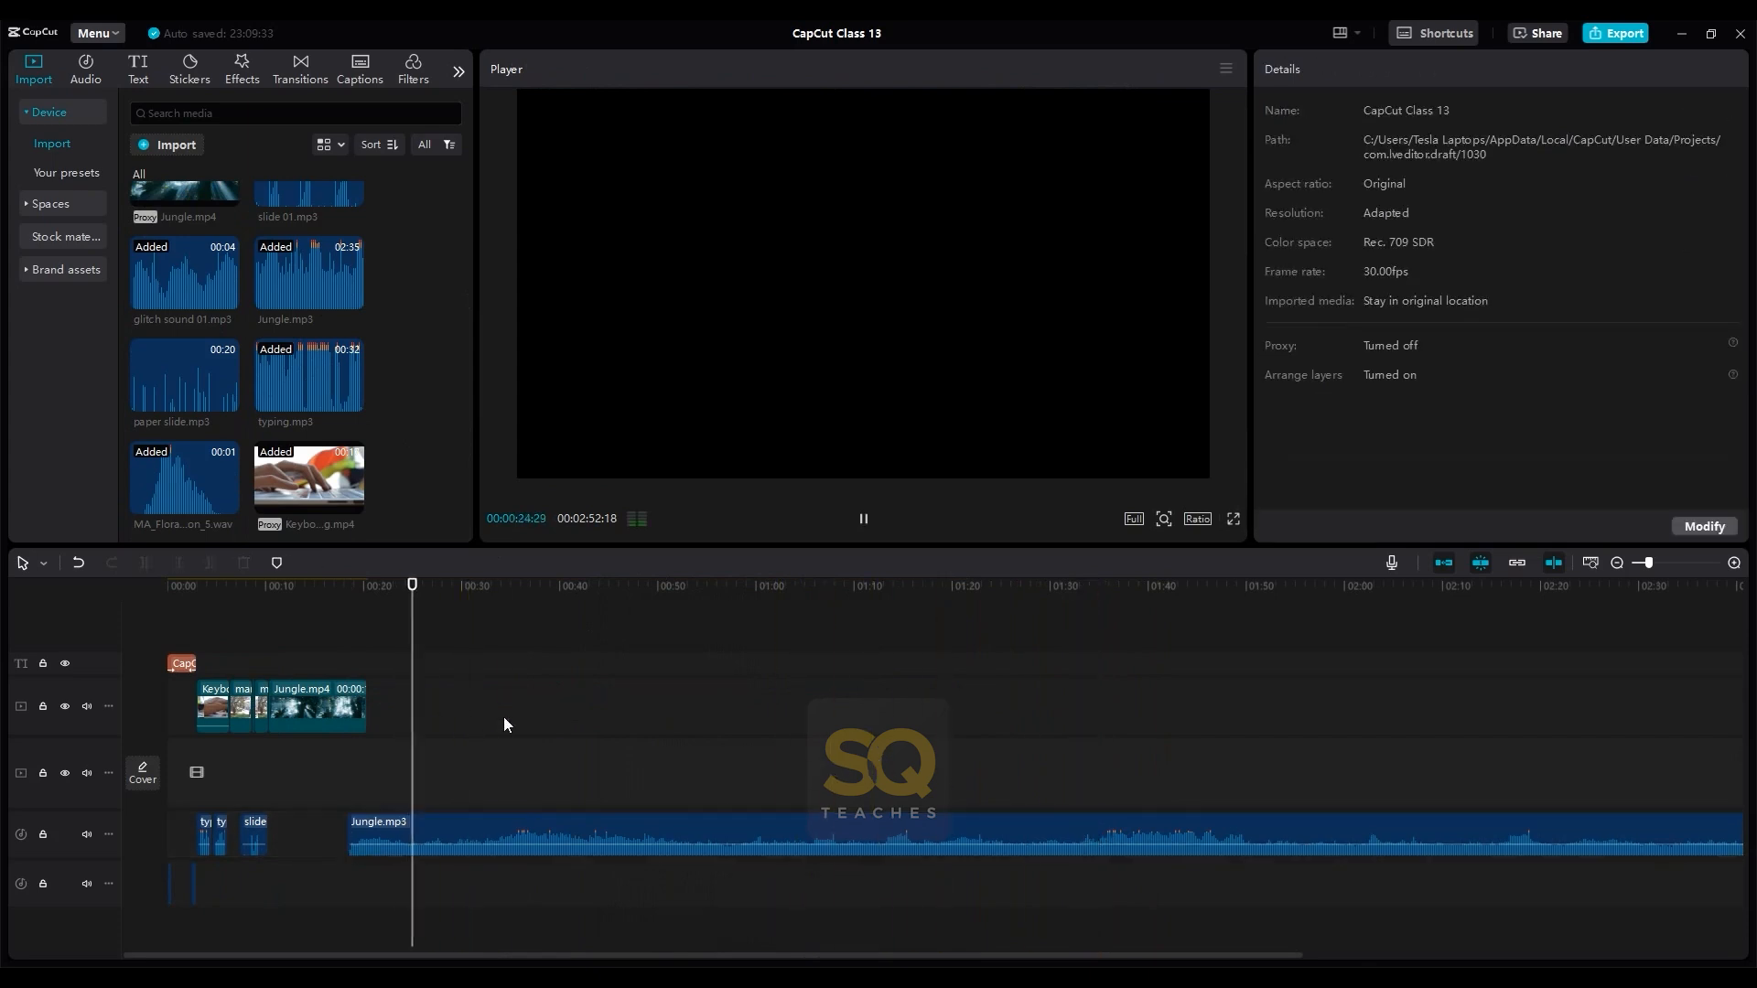
click(514, 615)
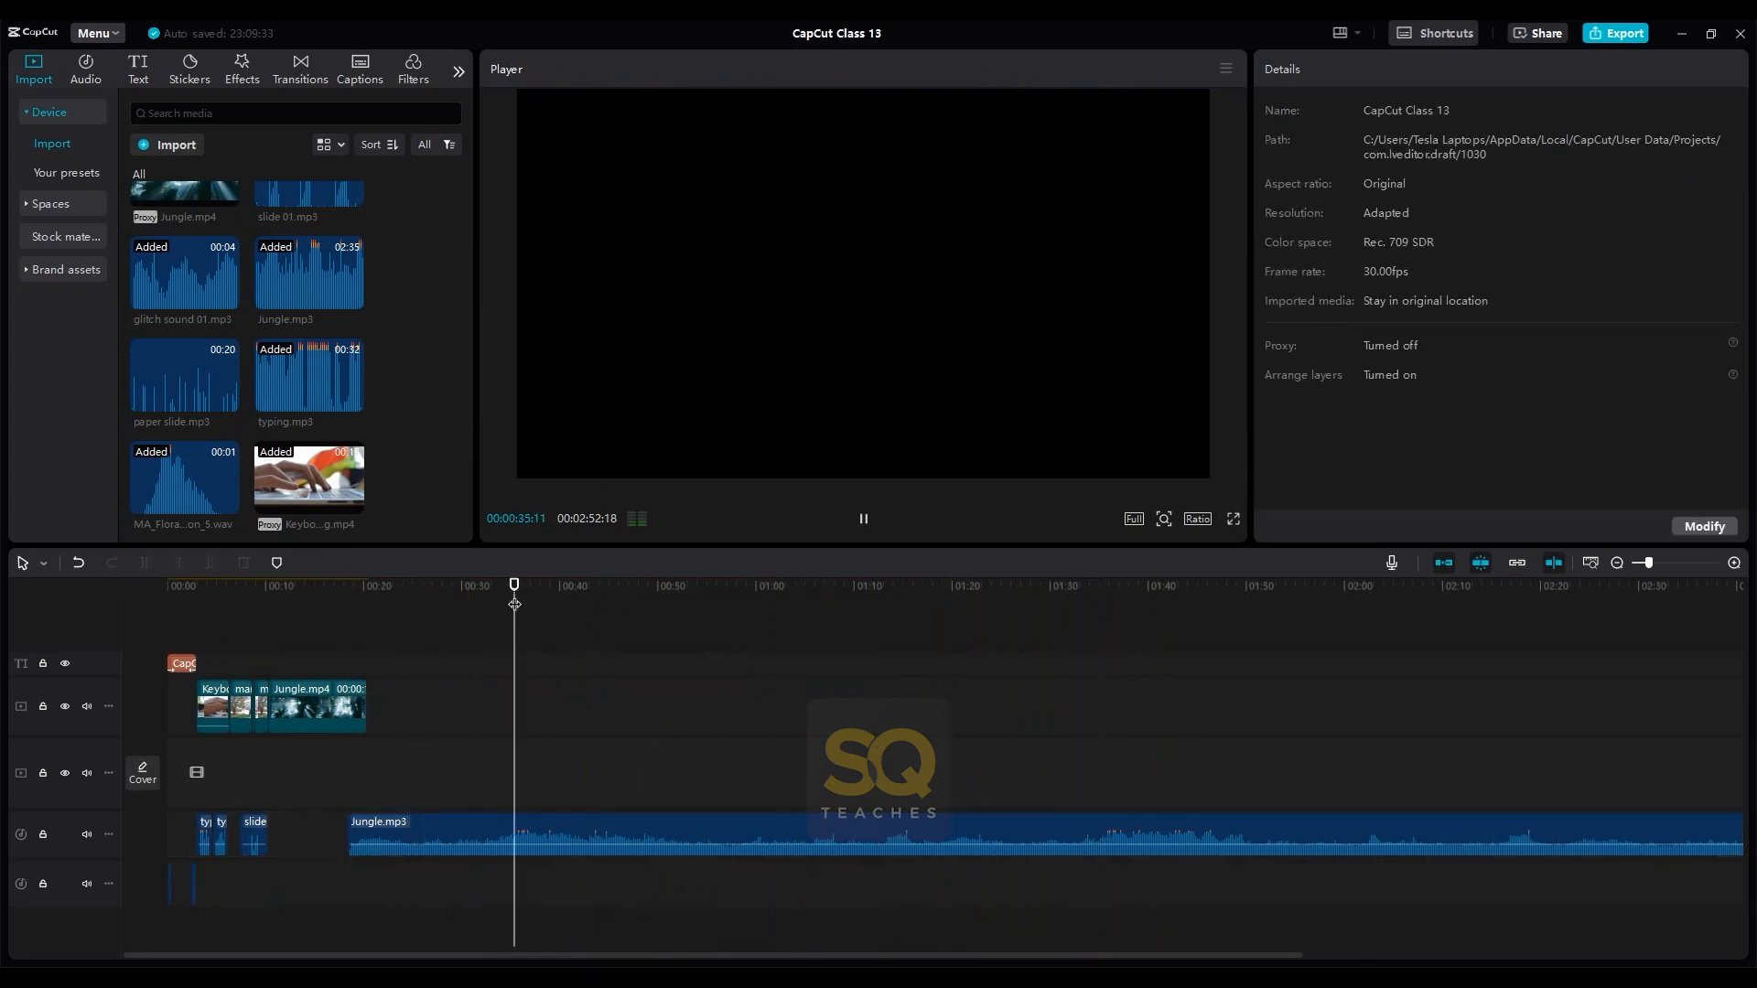
click(540, 624)
key(space)
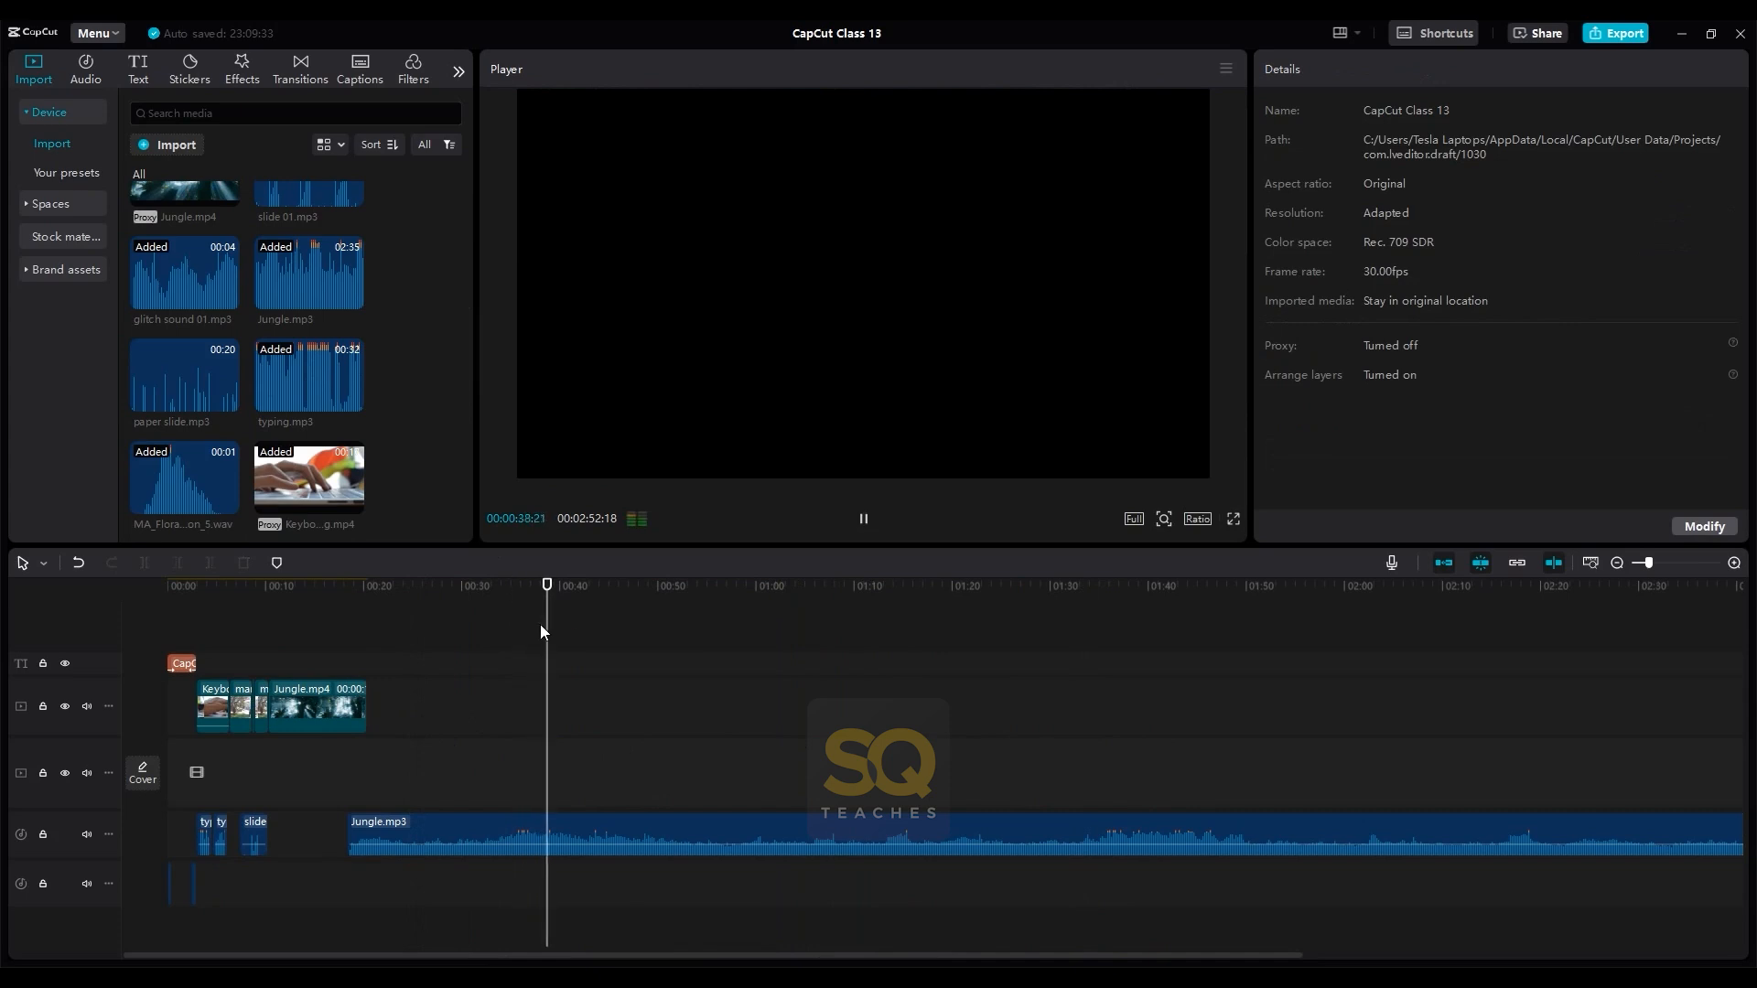
click(879, 639)
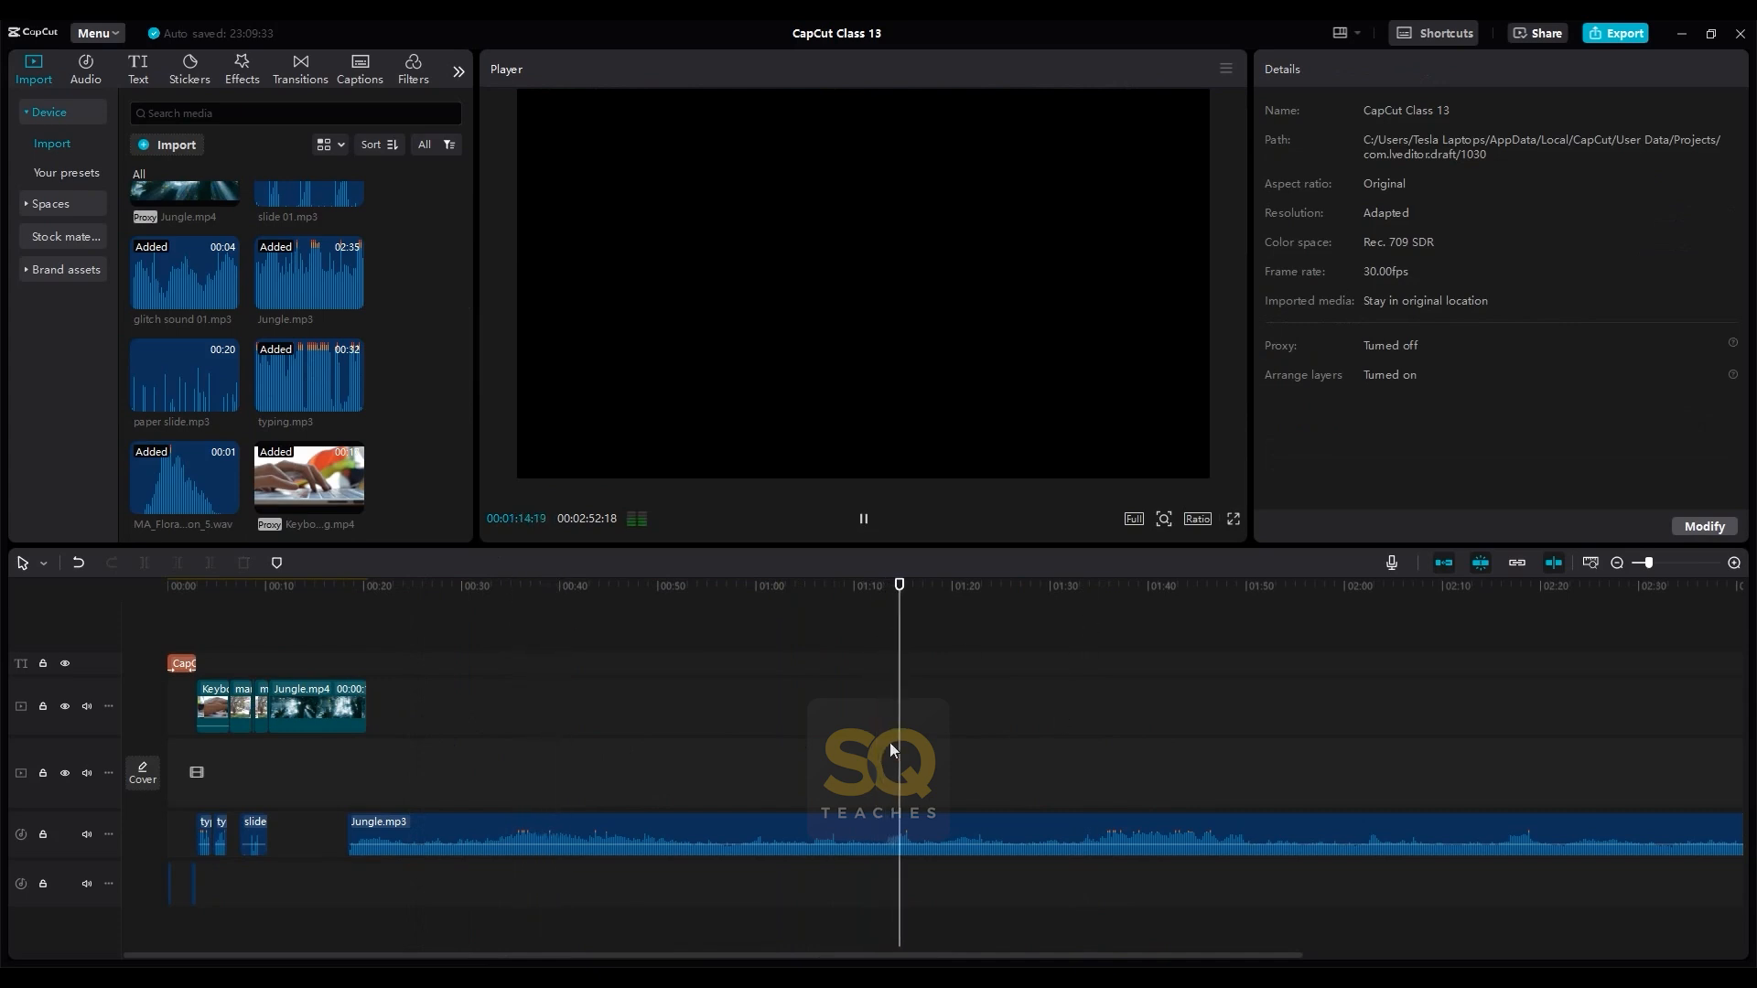
- Cut off the opening part of Jungle.mp3, align the rest with the start of Jungle.mp4 and play it back
mouse_move(348, 834)
mouse_down()
mouse_move(851, 834)
mouse_move(327, 825)
mouse_up()
click(271, 659)
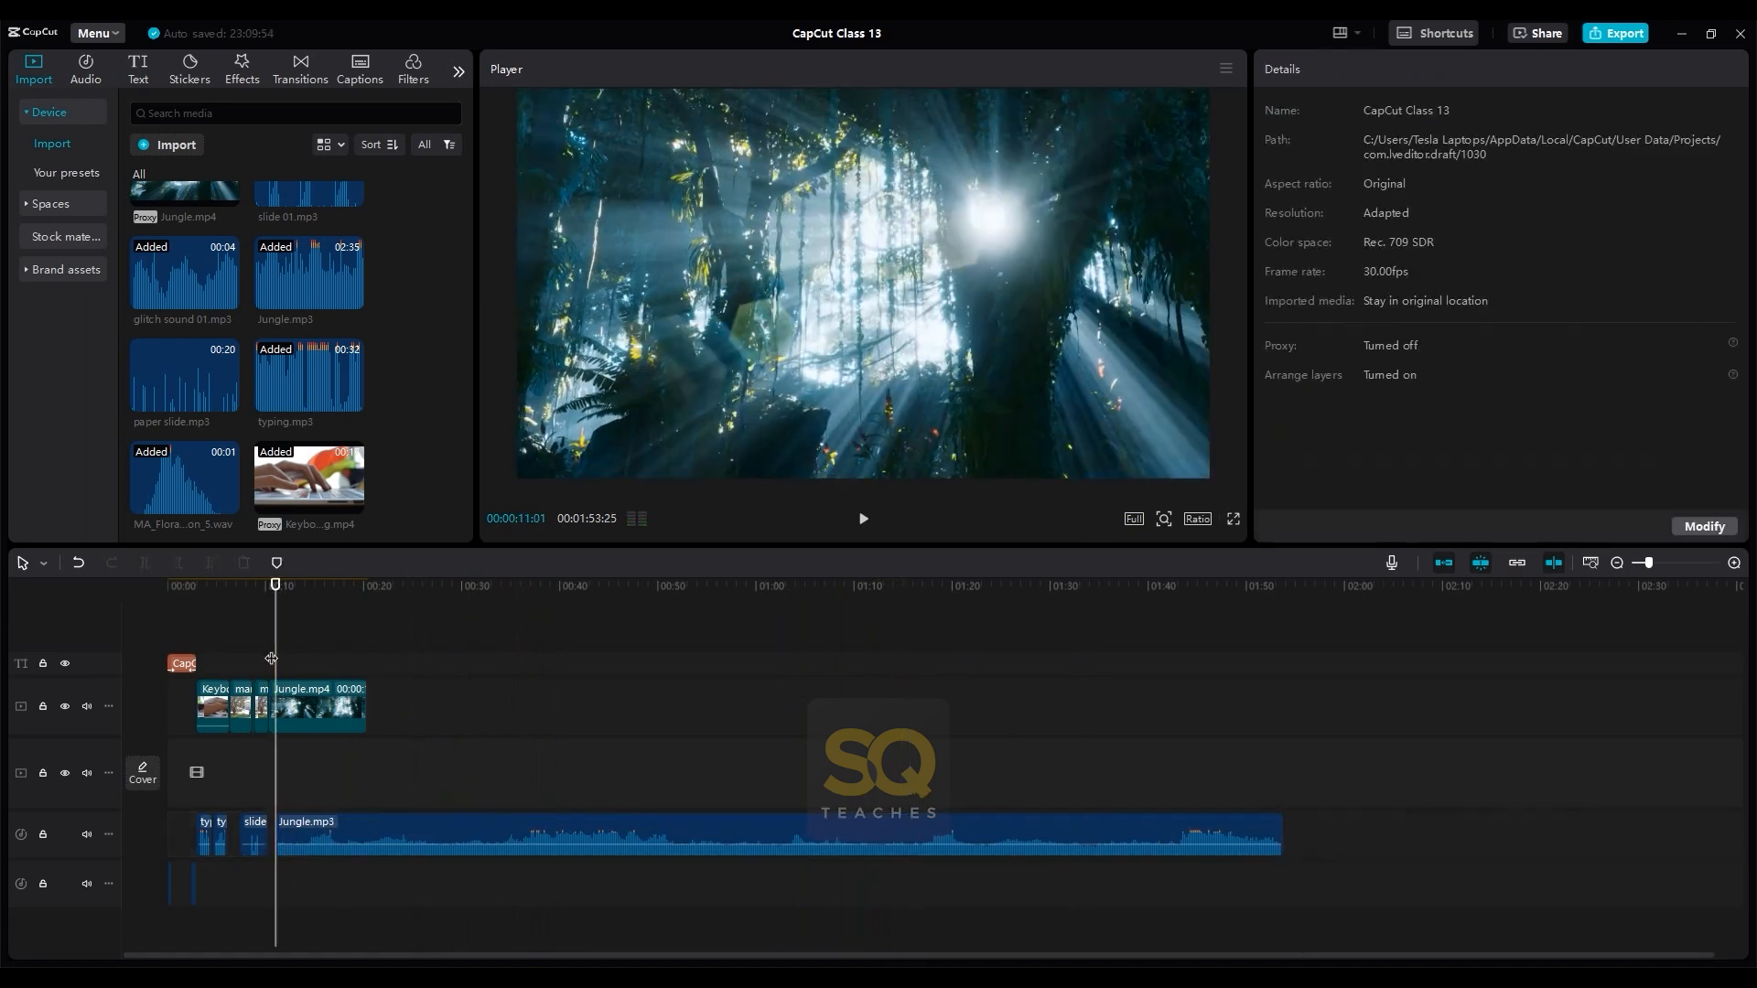
scroll(272, 659, up, 5)
click(344, 832)
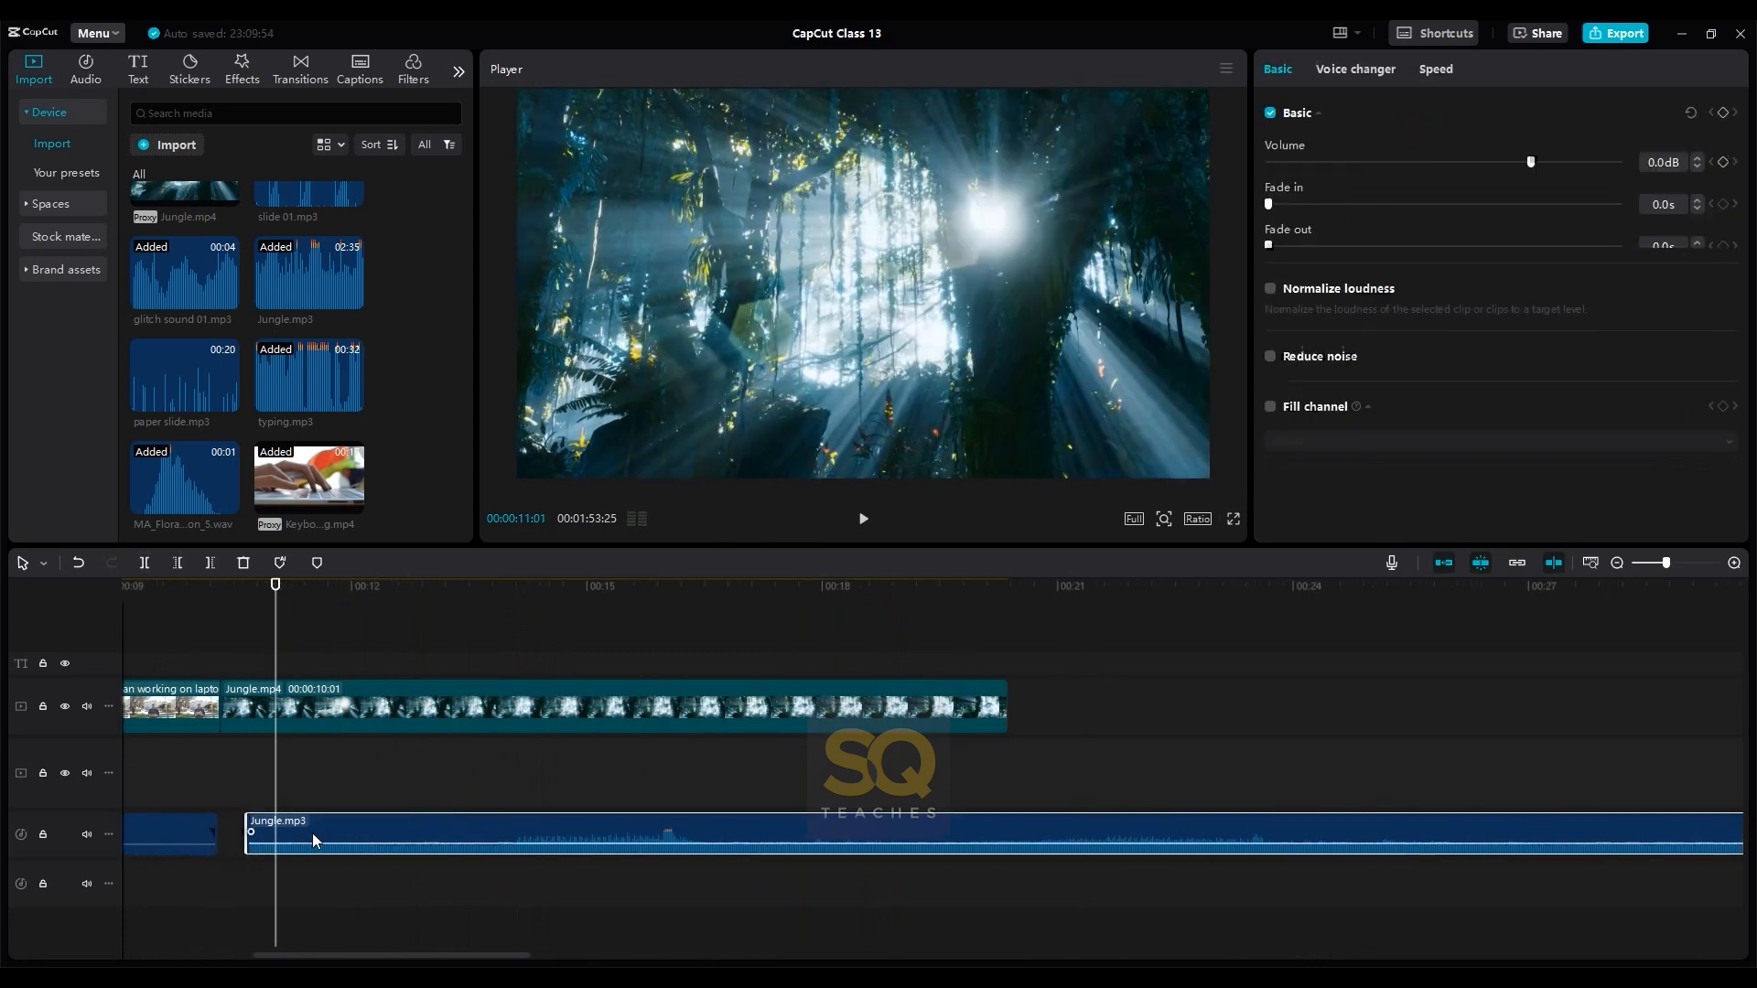
click(230, 622)
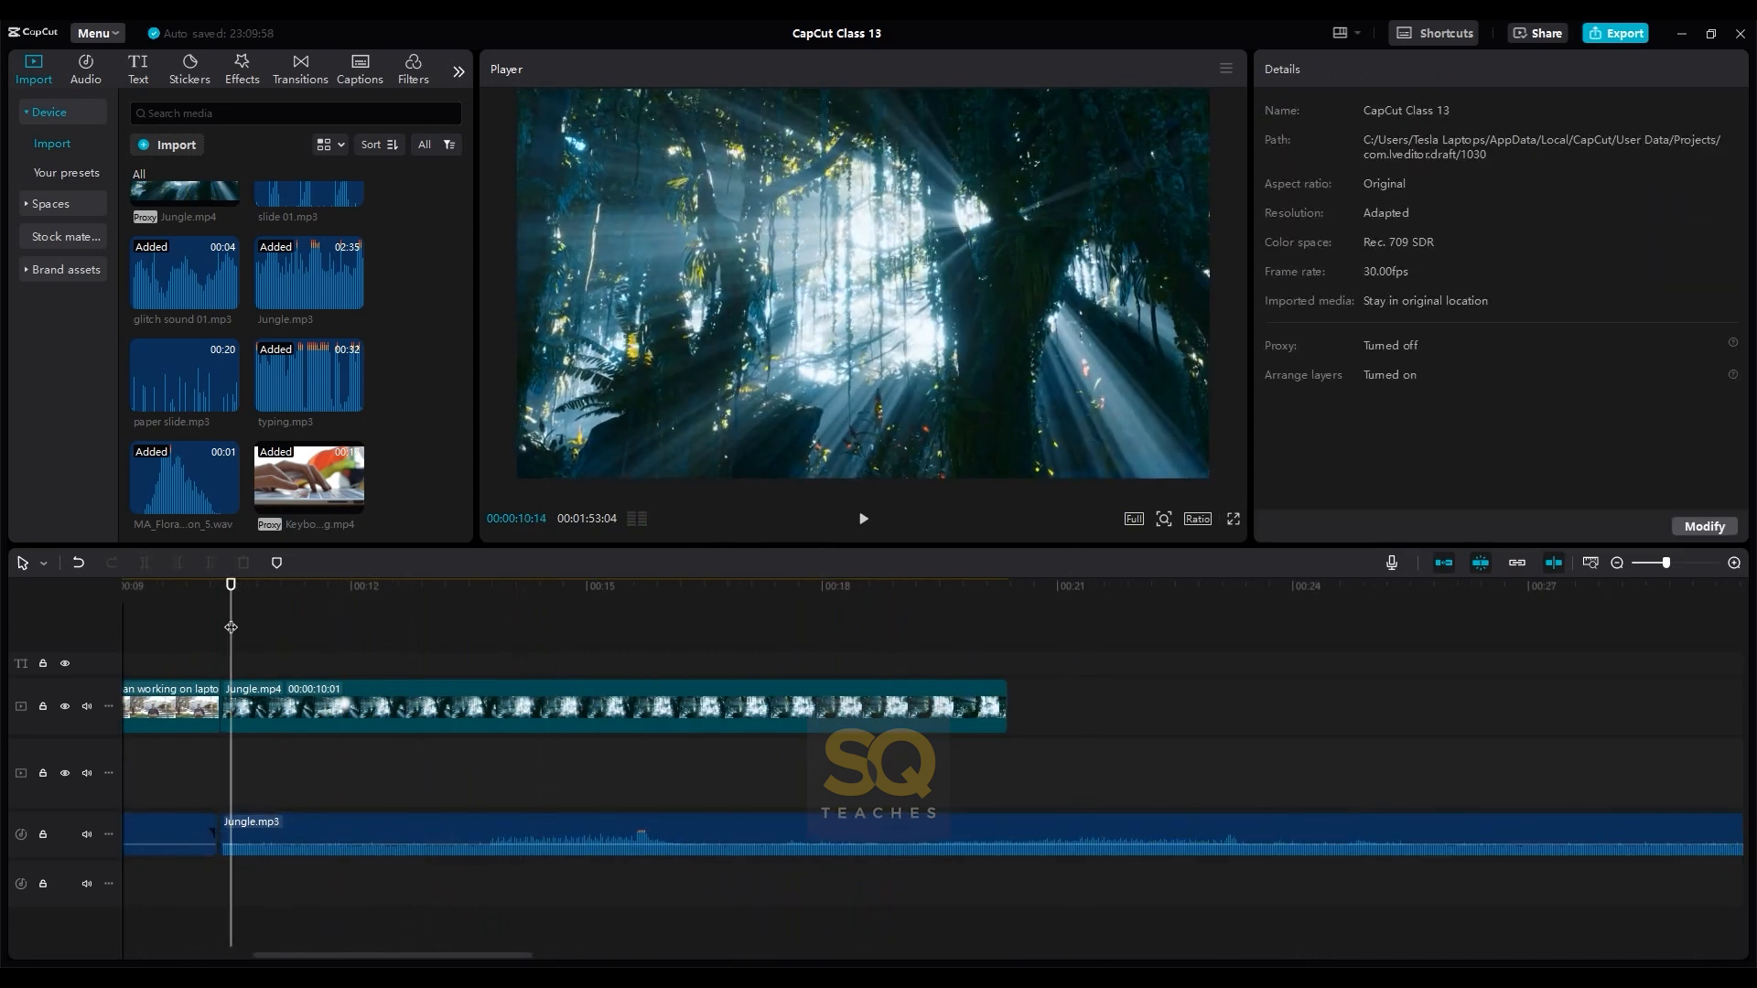
key(space)
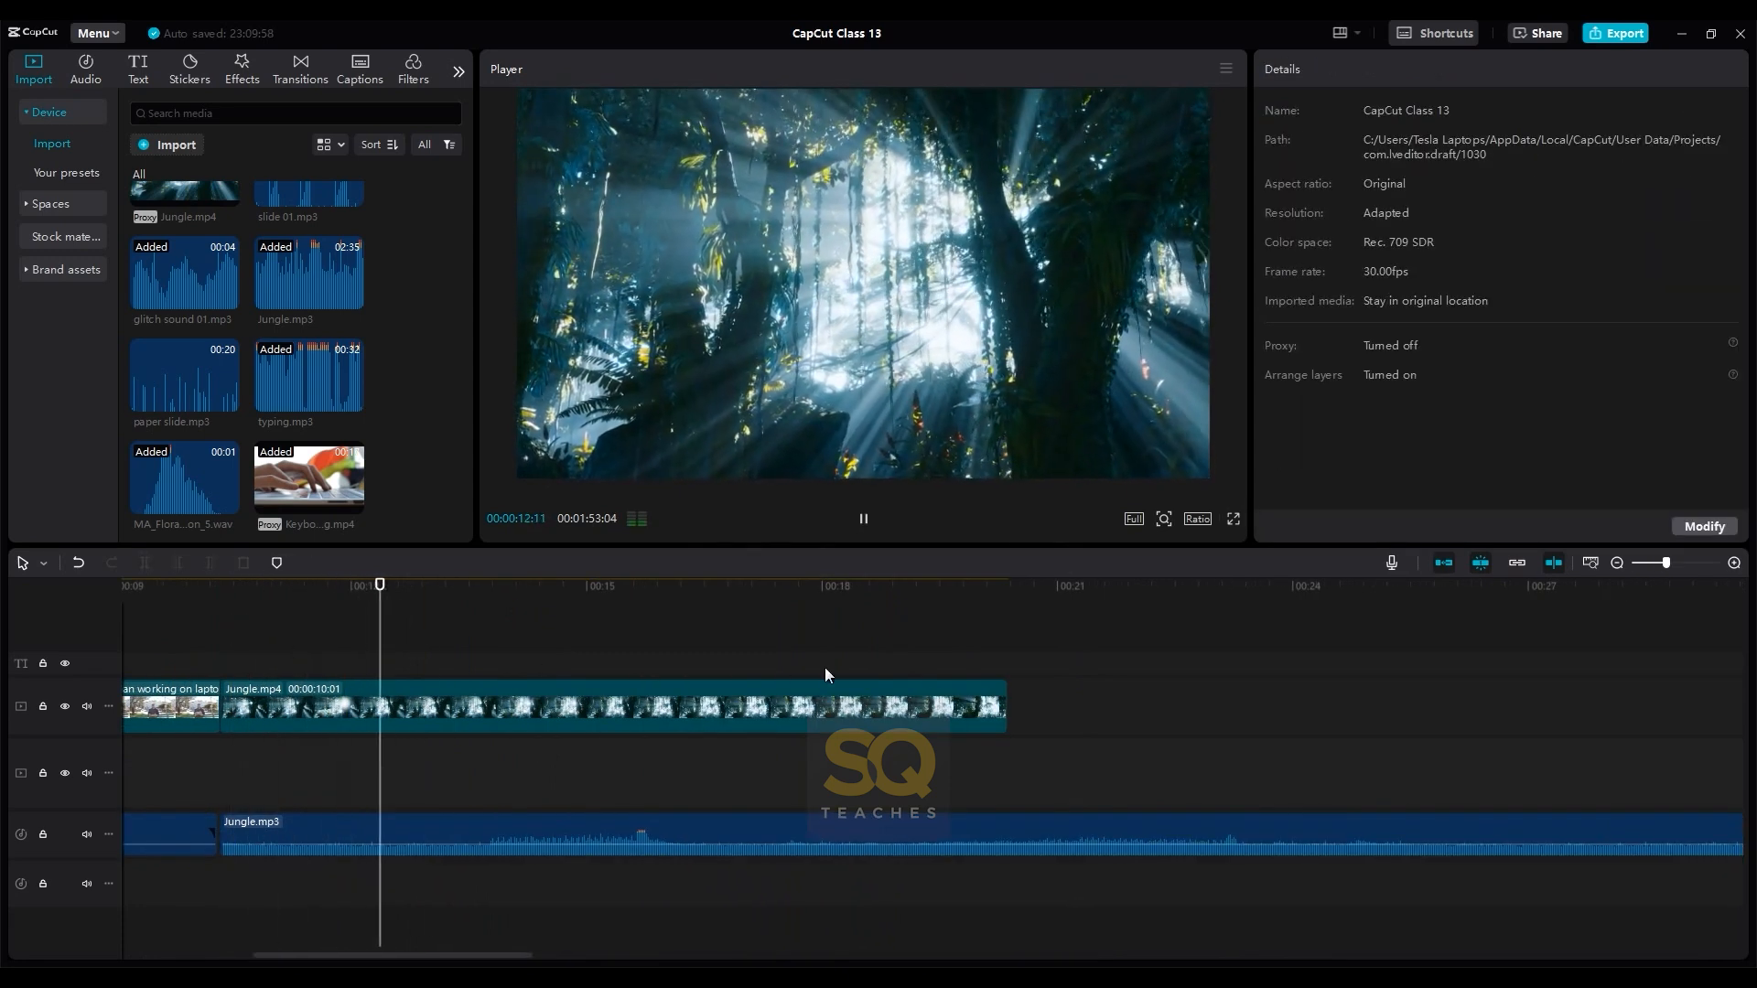
- Trim the end of Jungle.mp3 to the end of Jungle.mp4 at 00:00:20:11 and play back the result
scroll(1113, 699, down, 5)
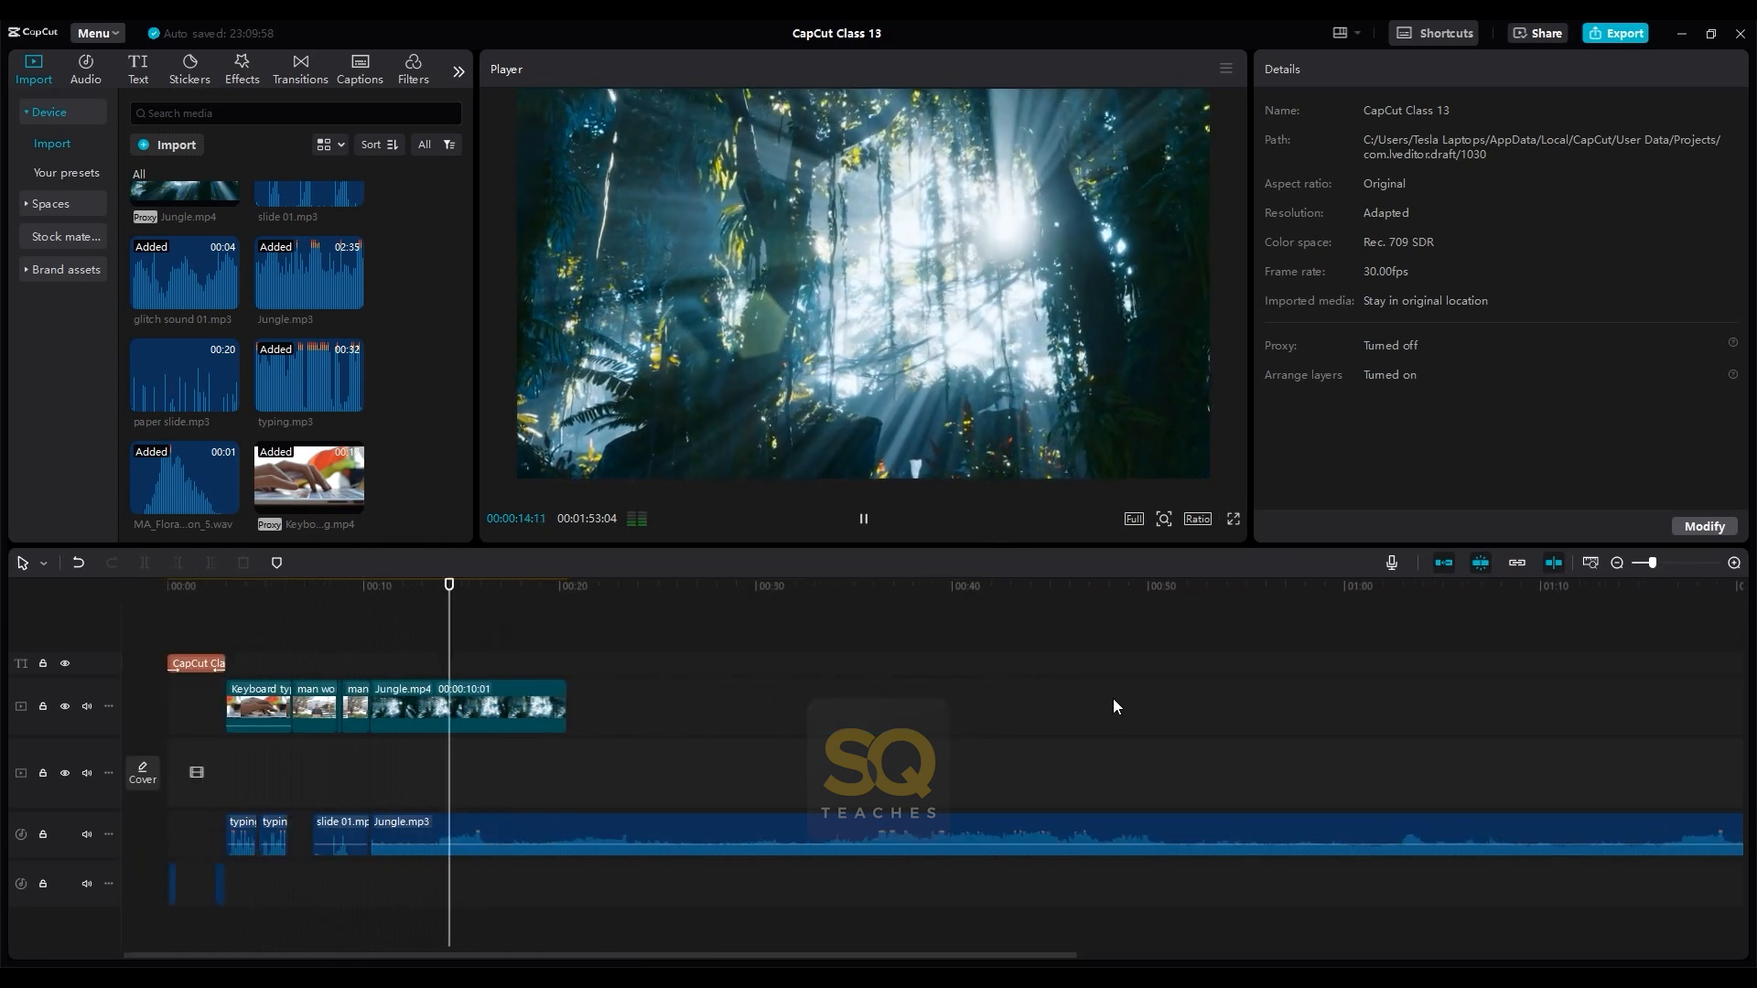
scroll(1045, 832, down, 3)
drag(722, 831, 266, 831)
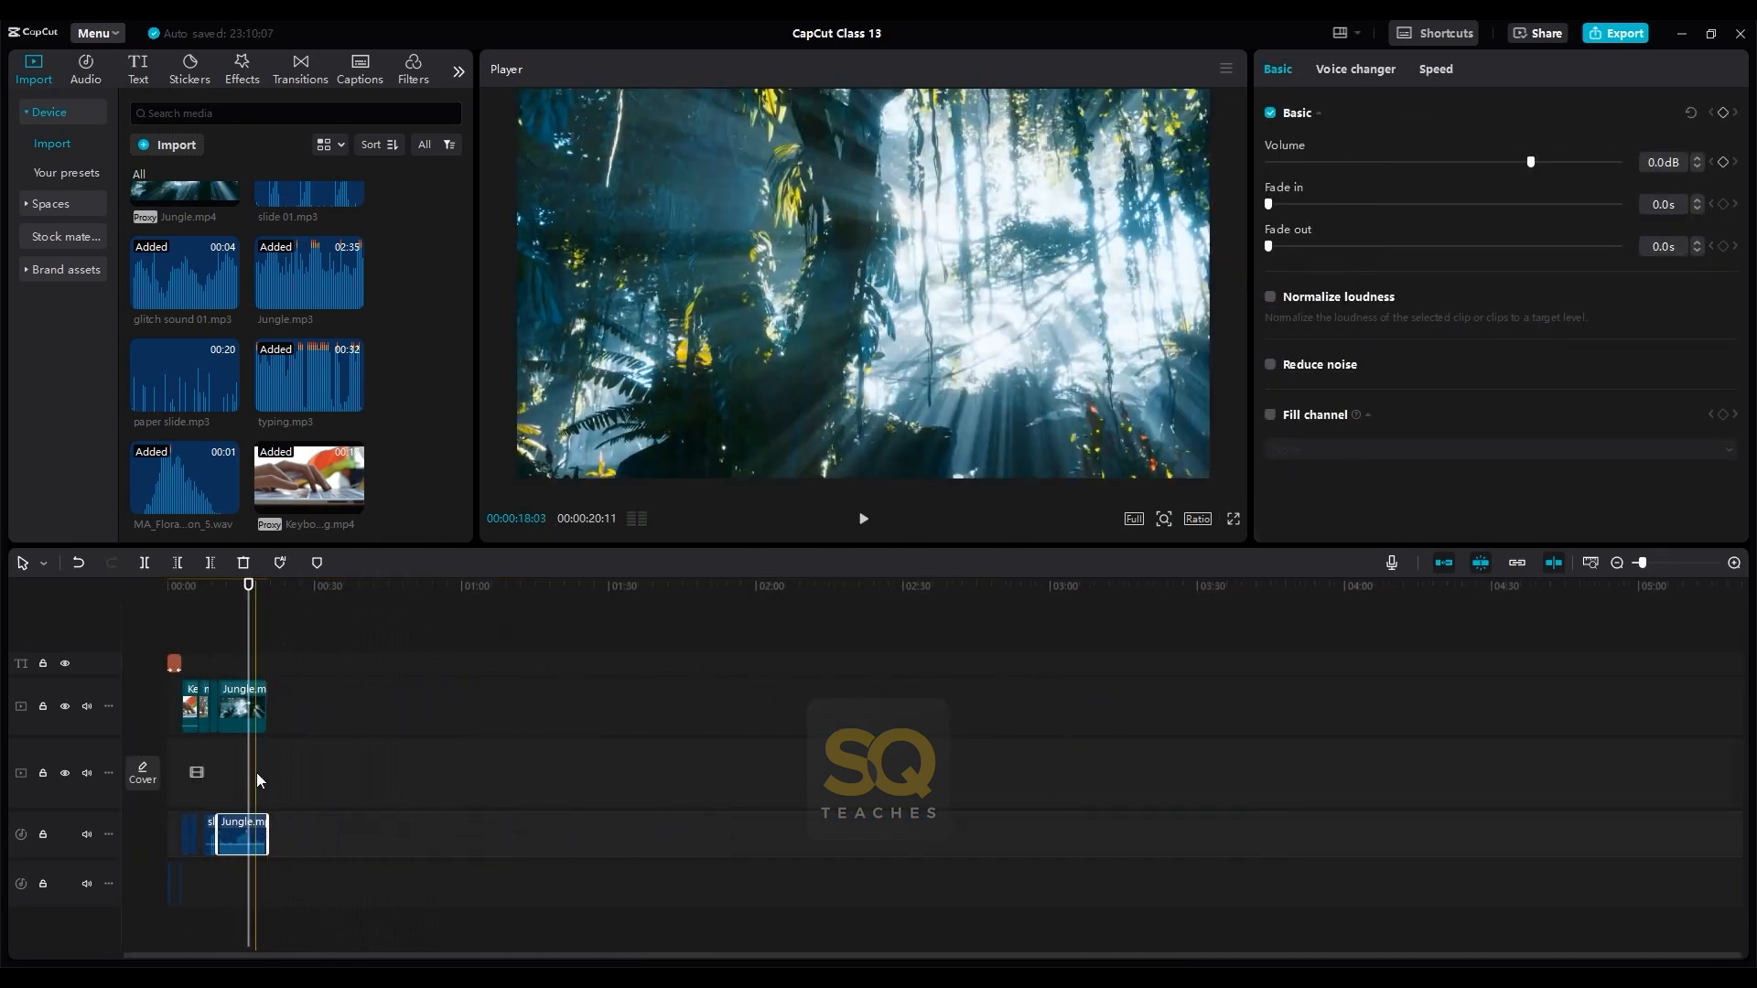
scroll(219, 741, up, 5)
key(space)
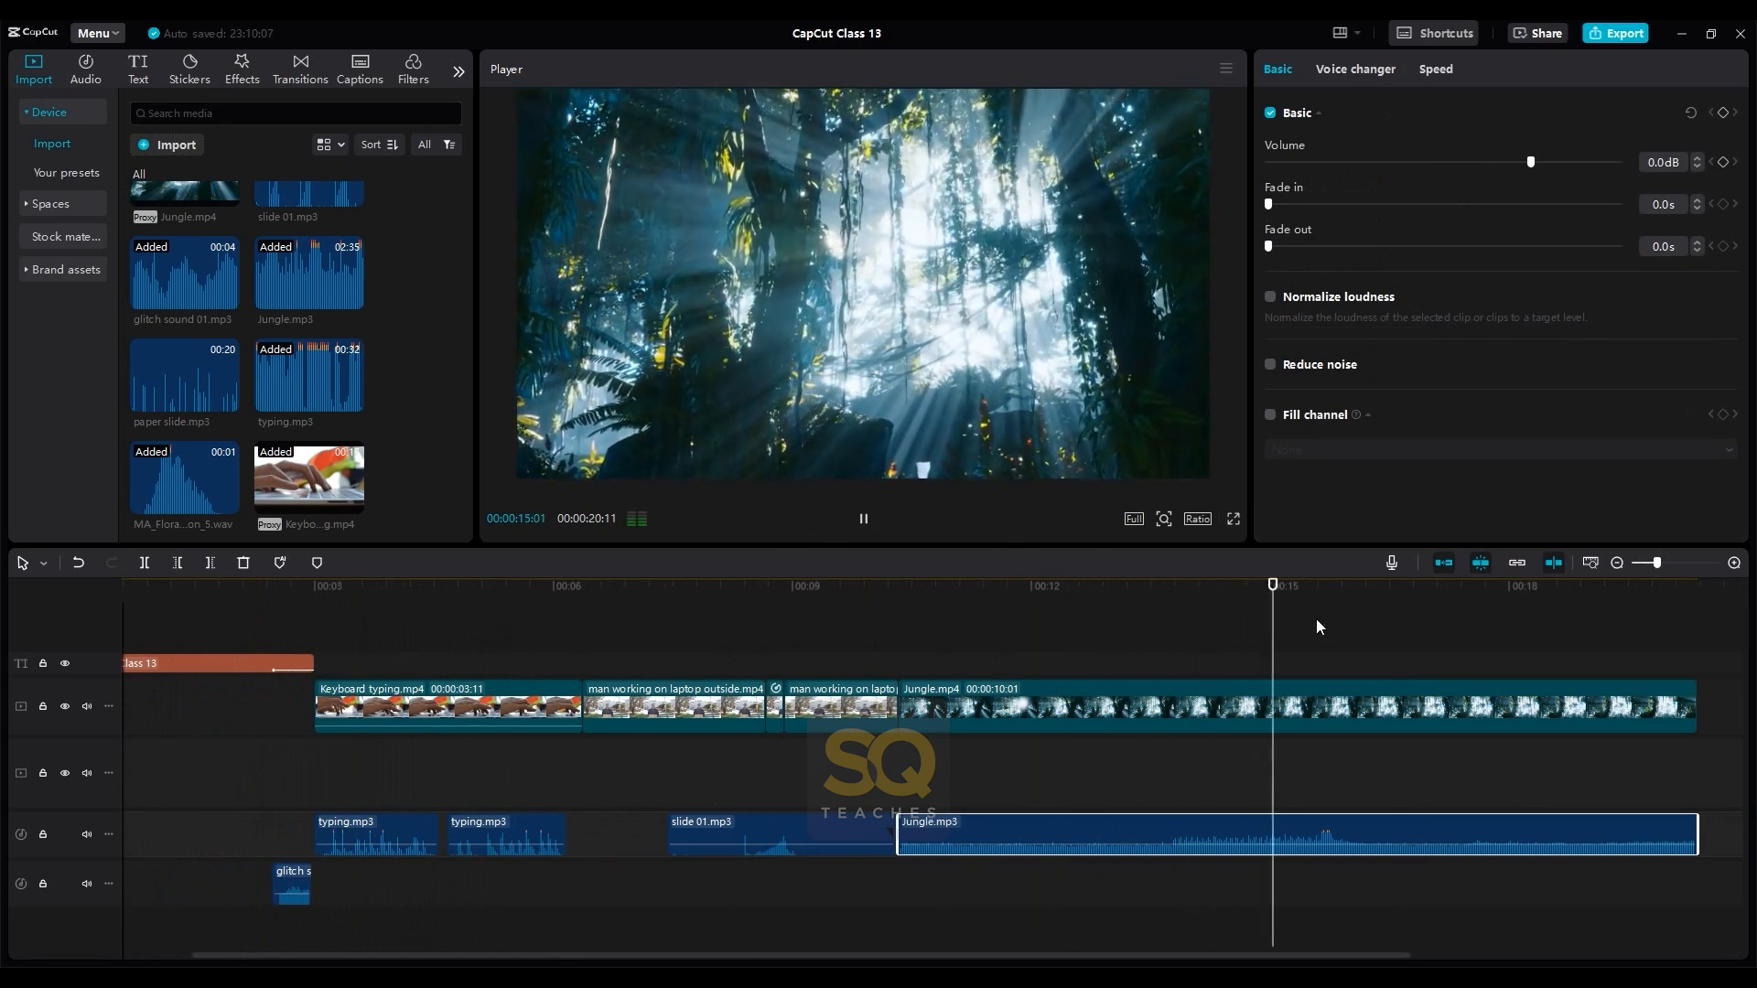
key(space)
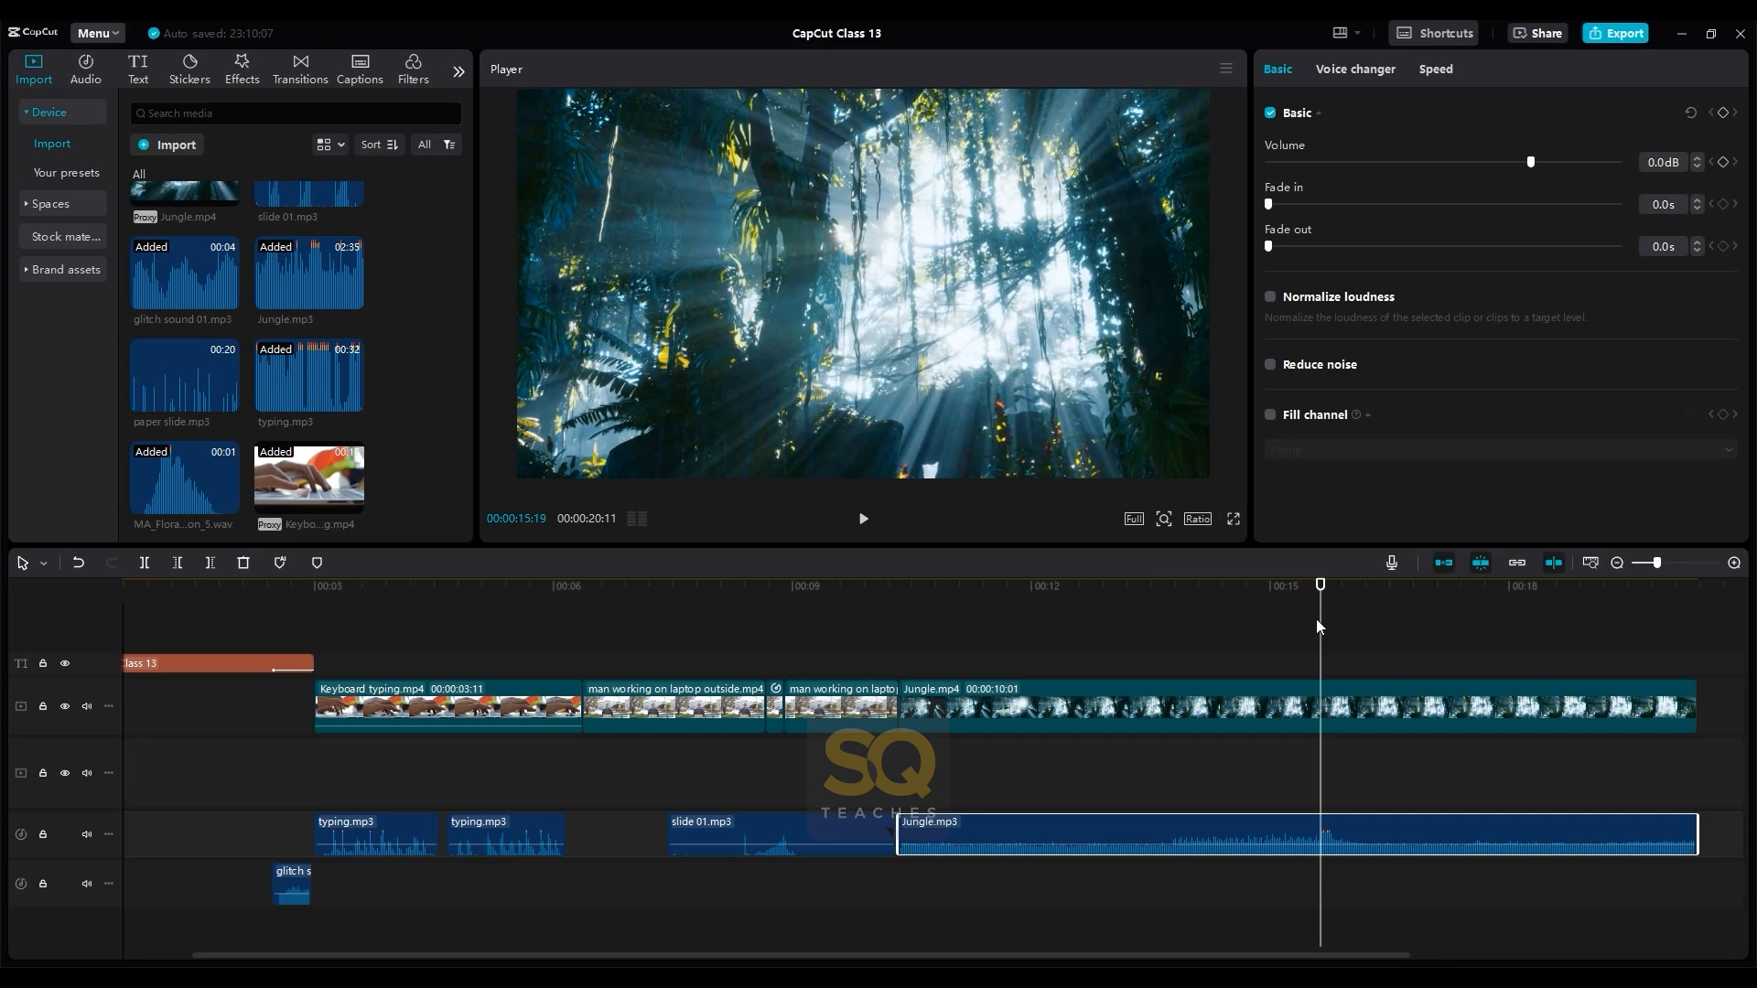
- Apply the Glitch transition from a "glitch effect" search between the last man working on laptop outside.mp4 segment and Jungle.mp4, and preview it
click(299, 80)
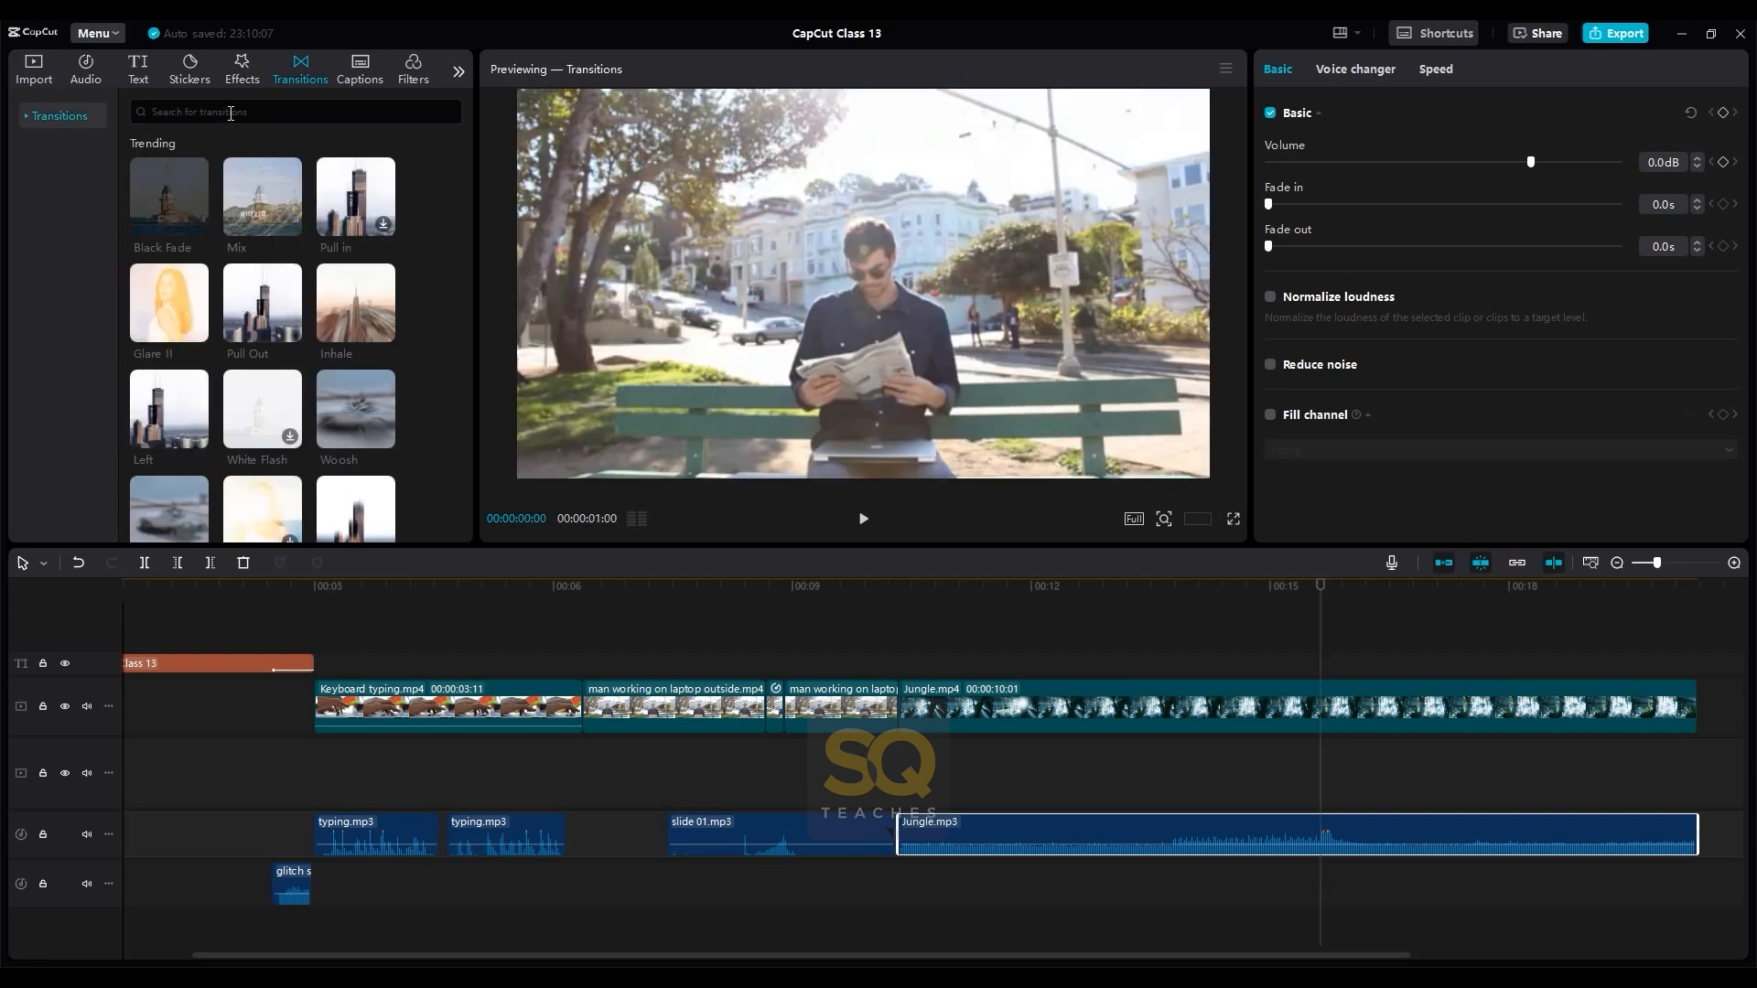
click(230, 112)
text(glitch)
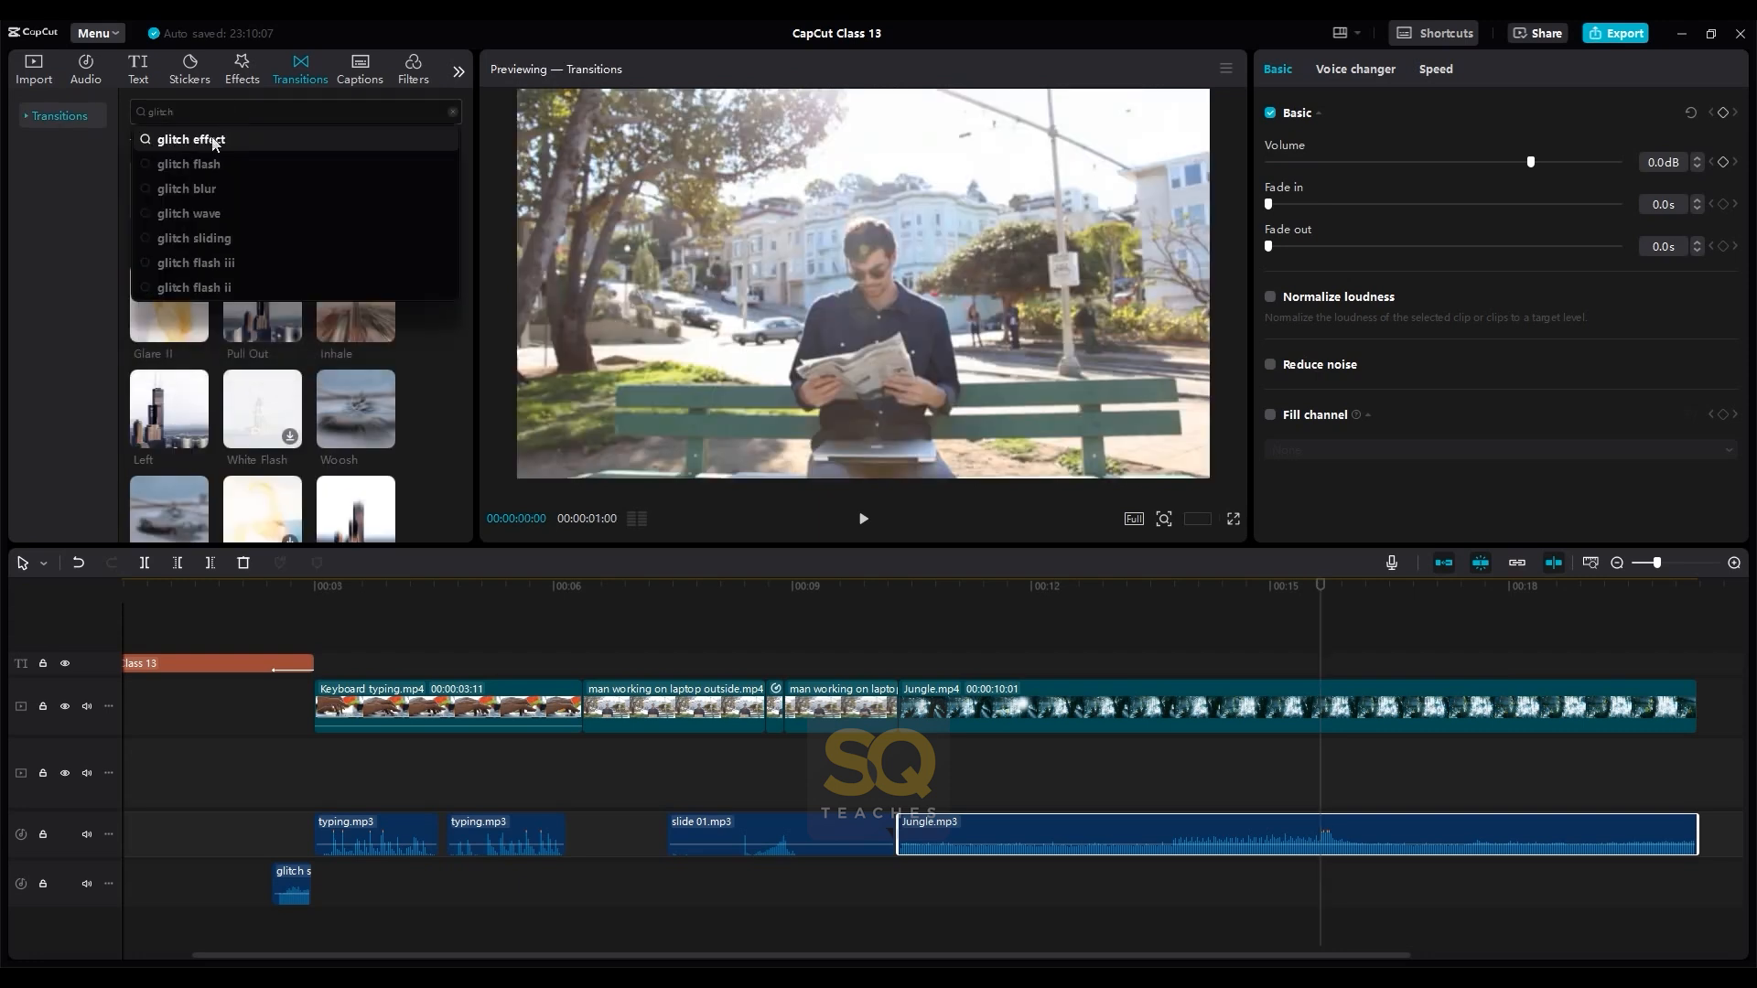
click(211, 139)
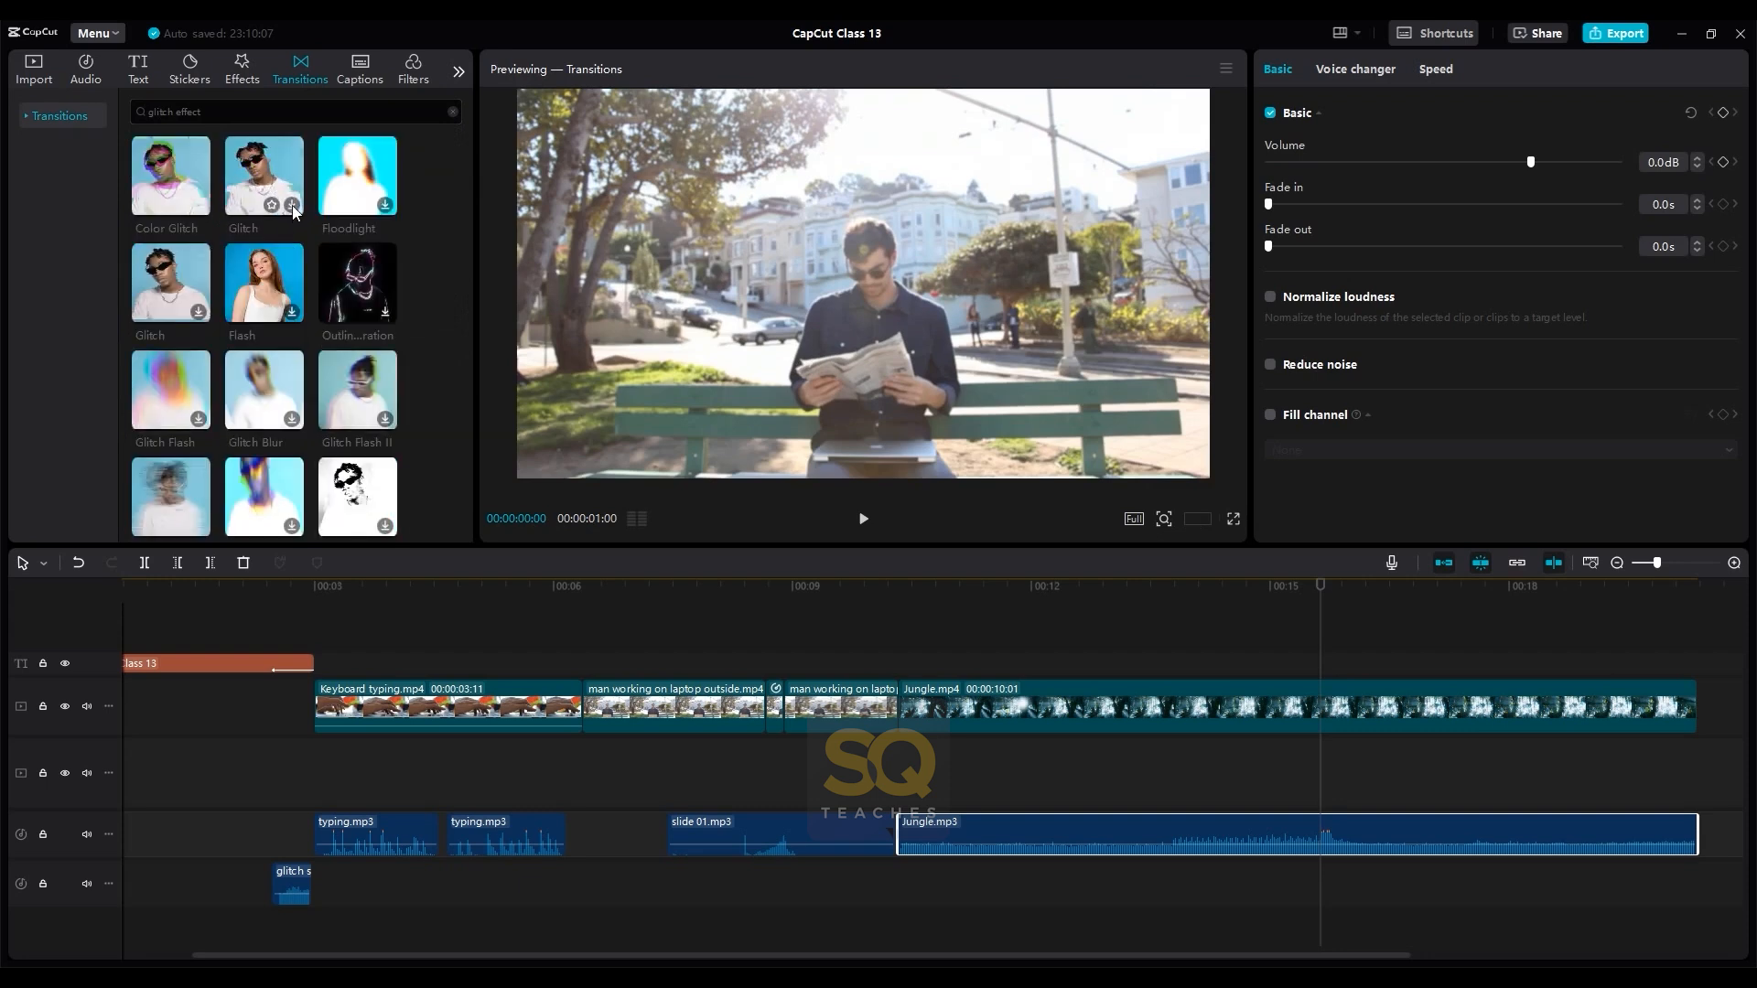
click(896, 628)
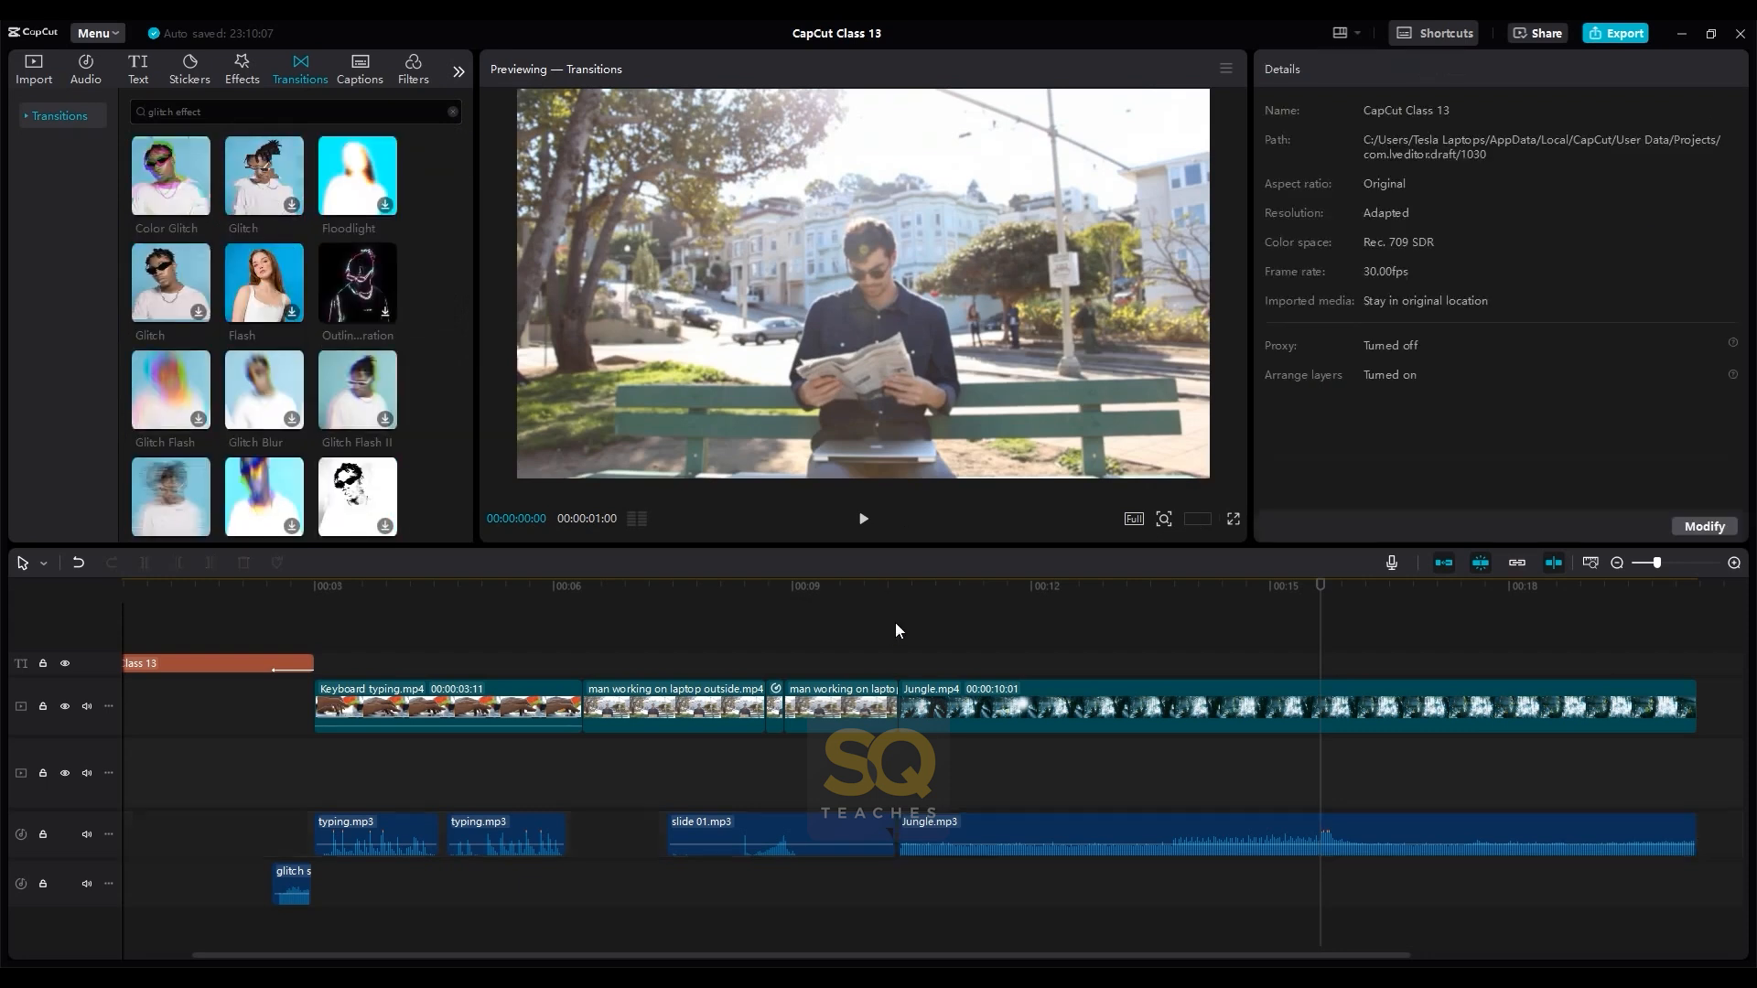
click(292, 205)
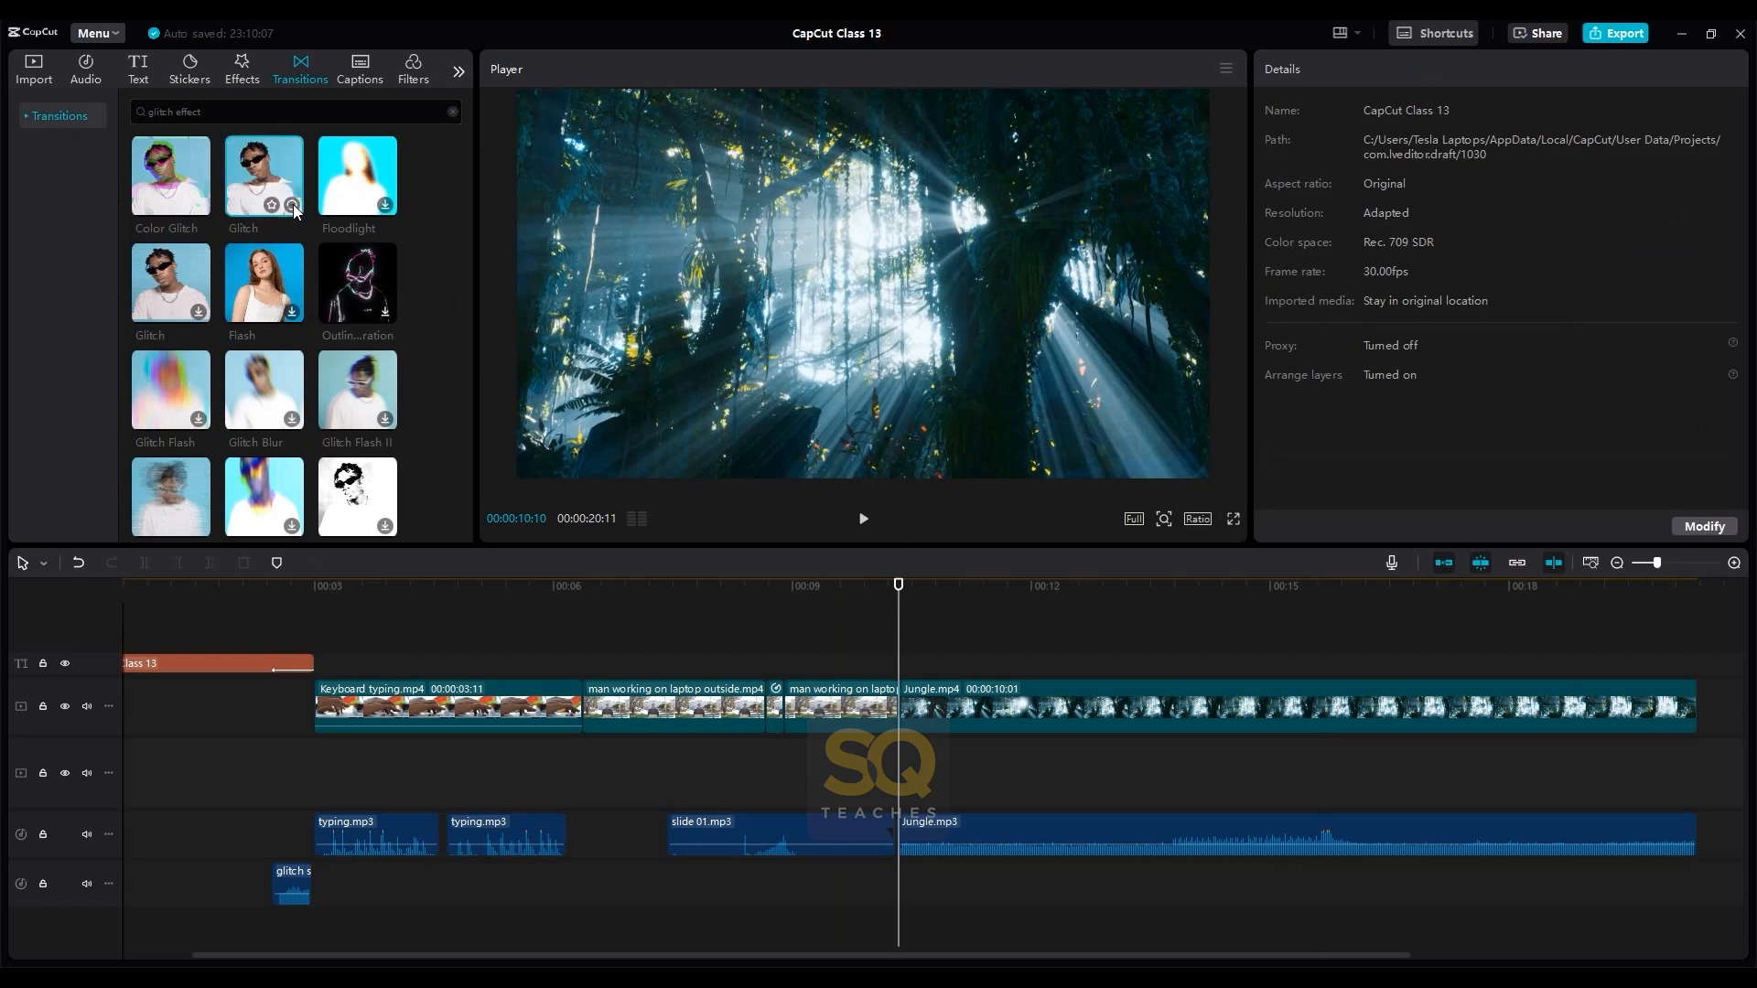
click(293, 207)
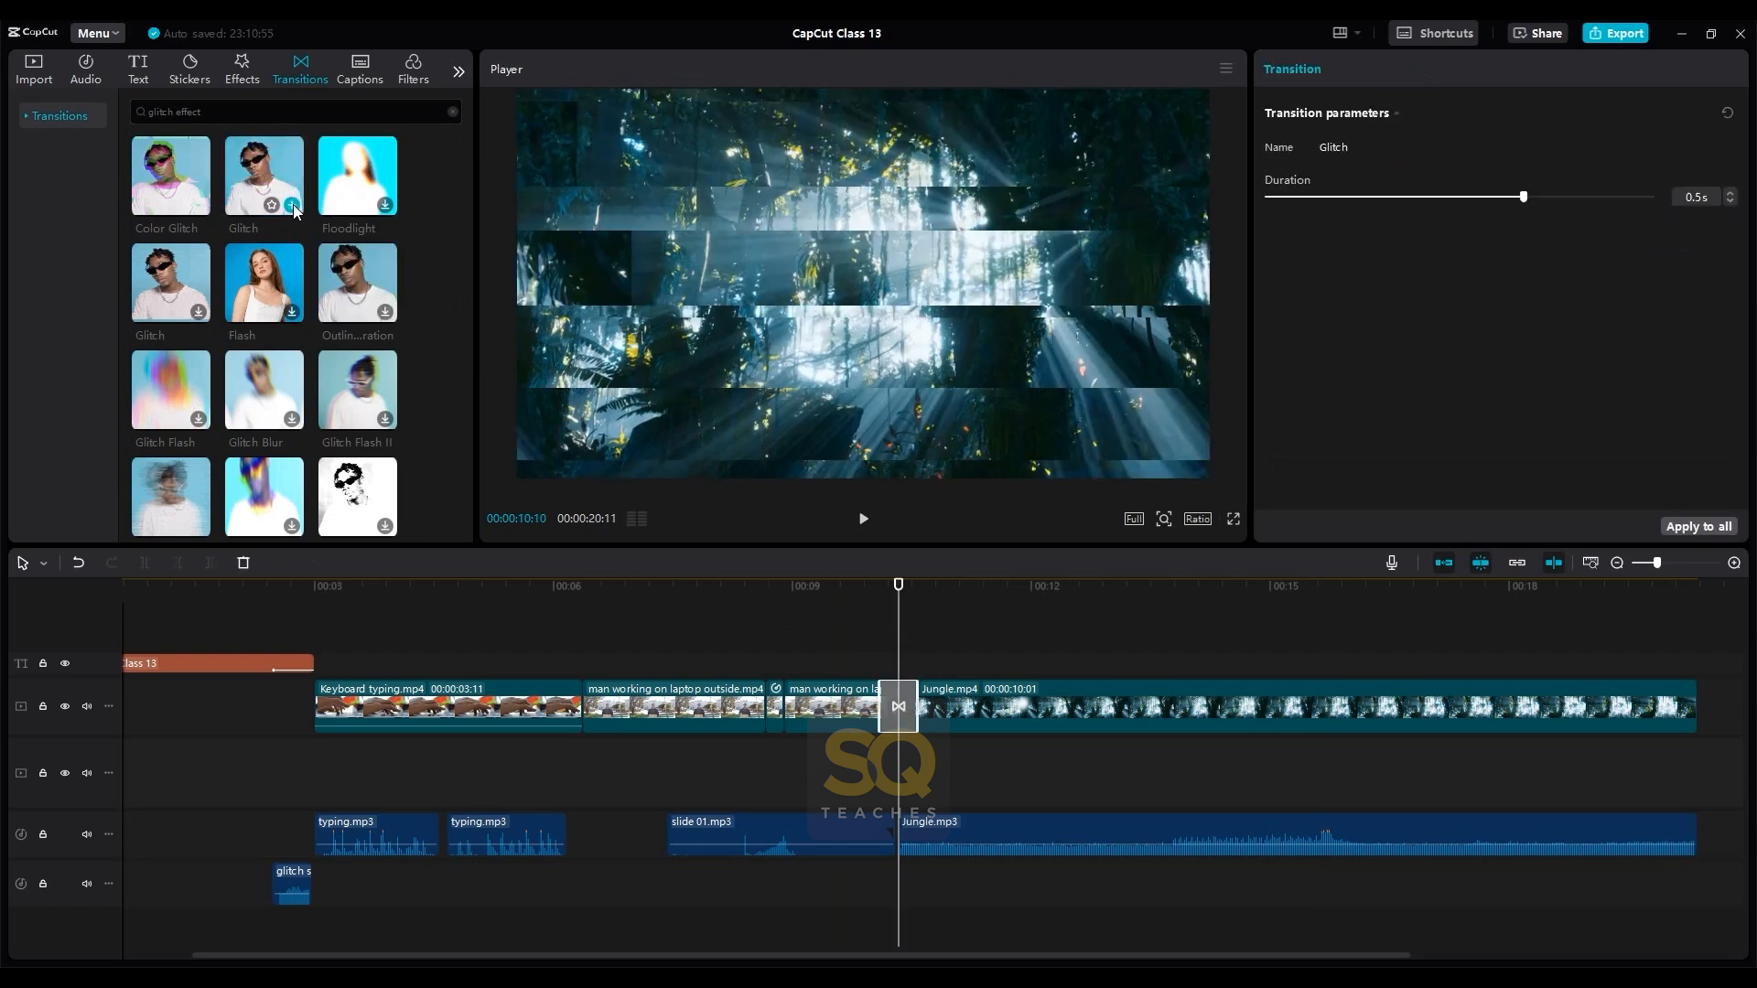
click(869, 643)
key(space)
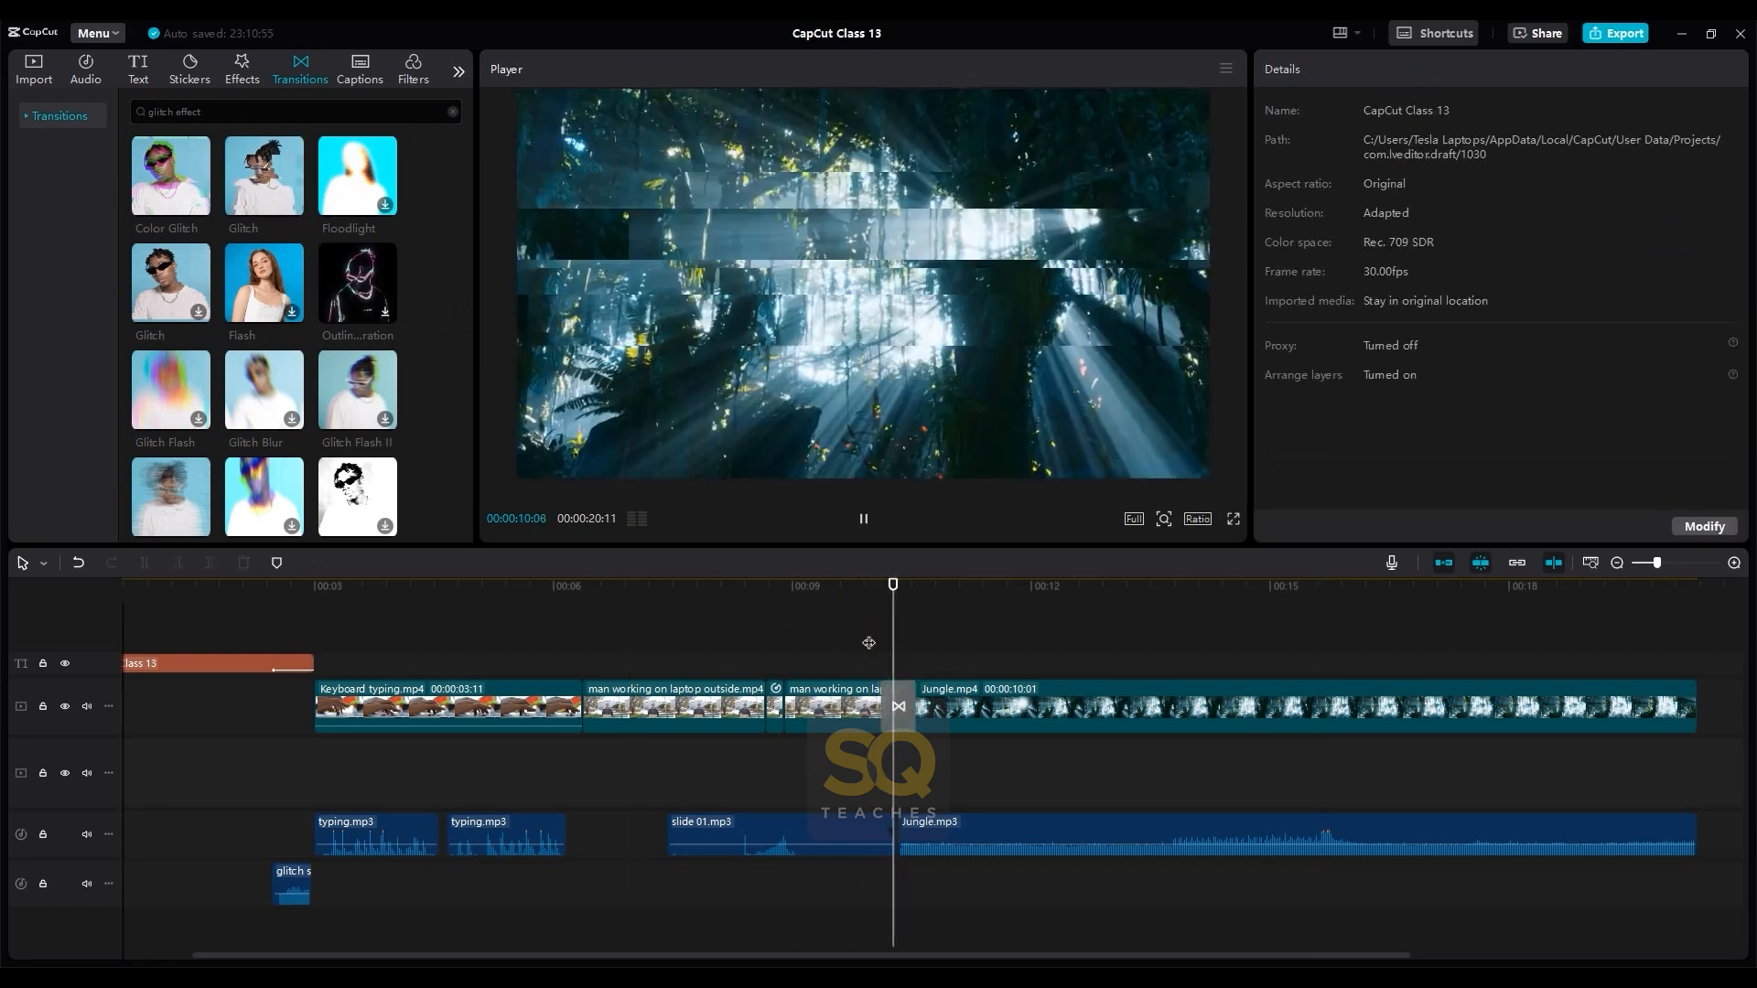
key(space)
click(868, 643)
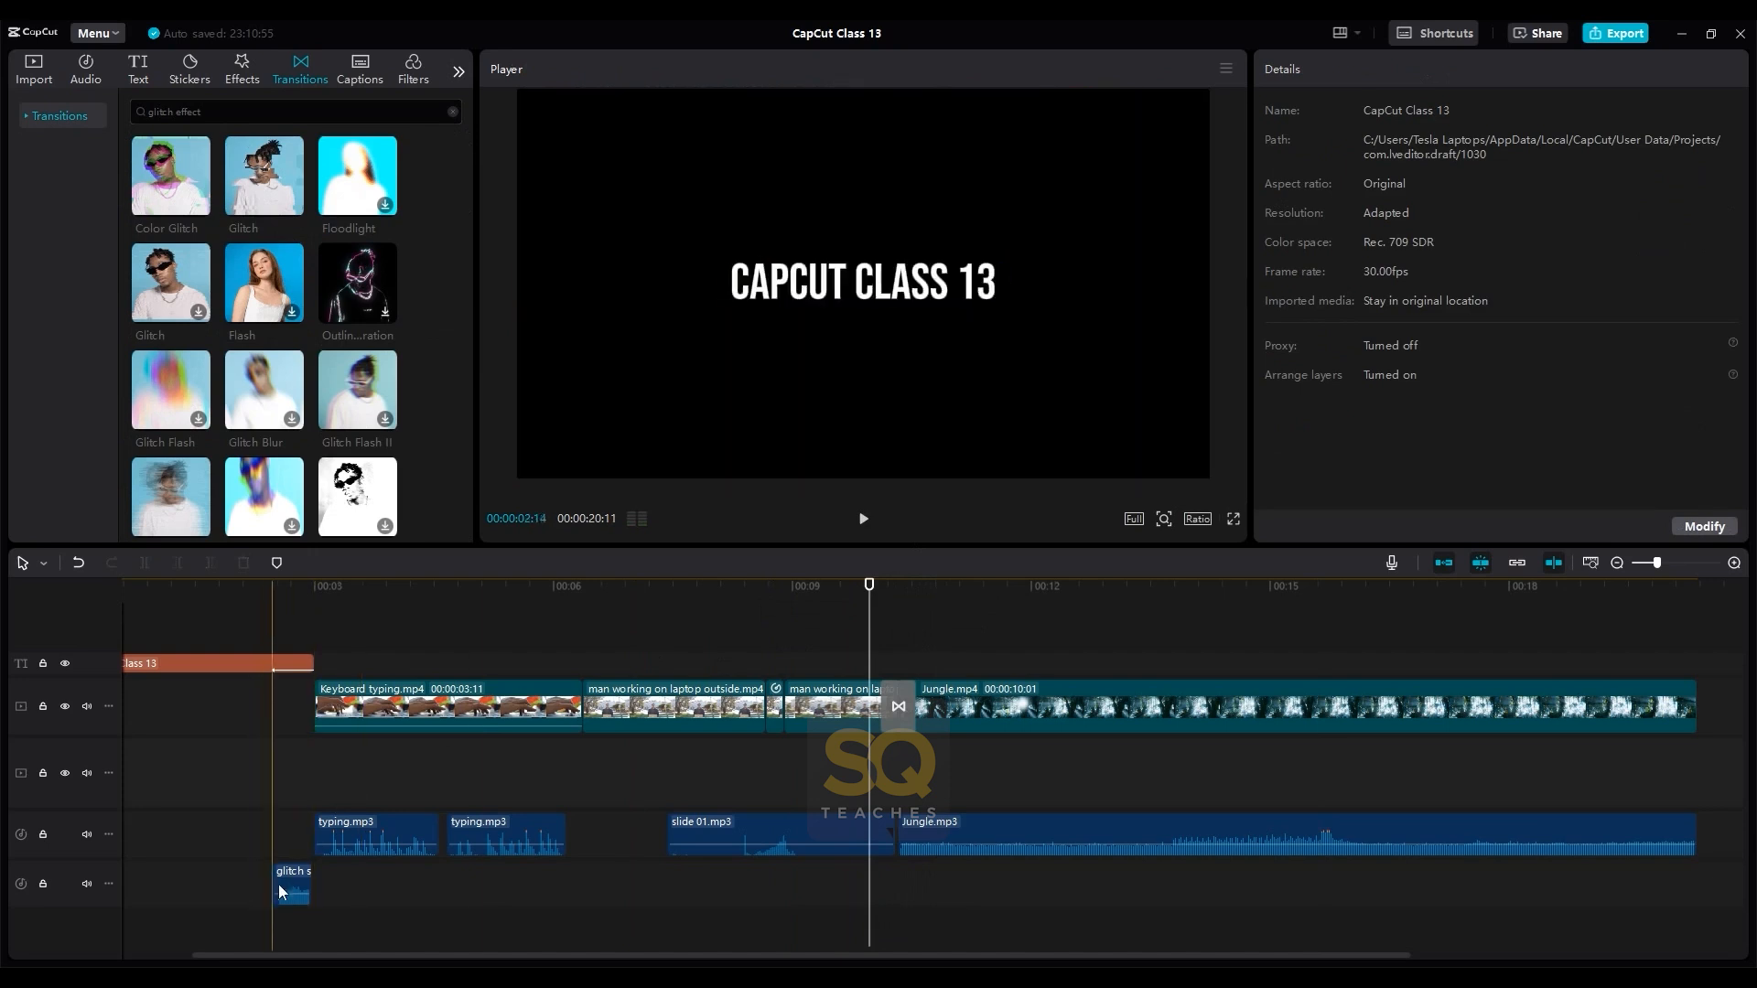
- Copy the glitch sound 01.mp3 clip from the end of the title to beneath the Glitch transition and play it back
drag(291, 884, 893, 889)
click(840, 631)
key(space)
click(842, 627)
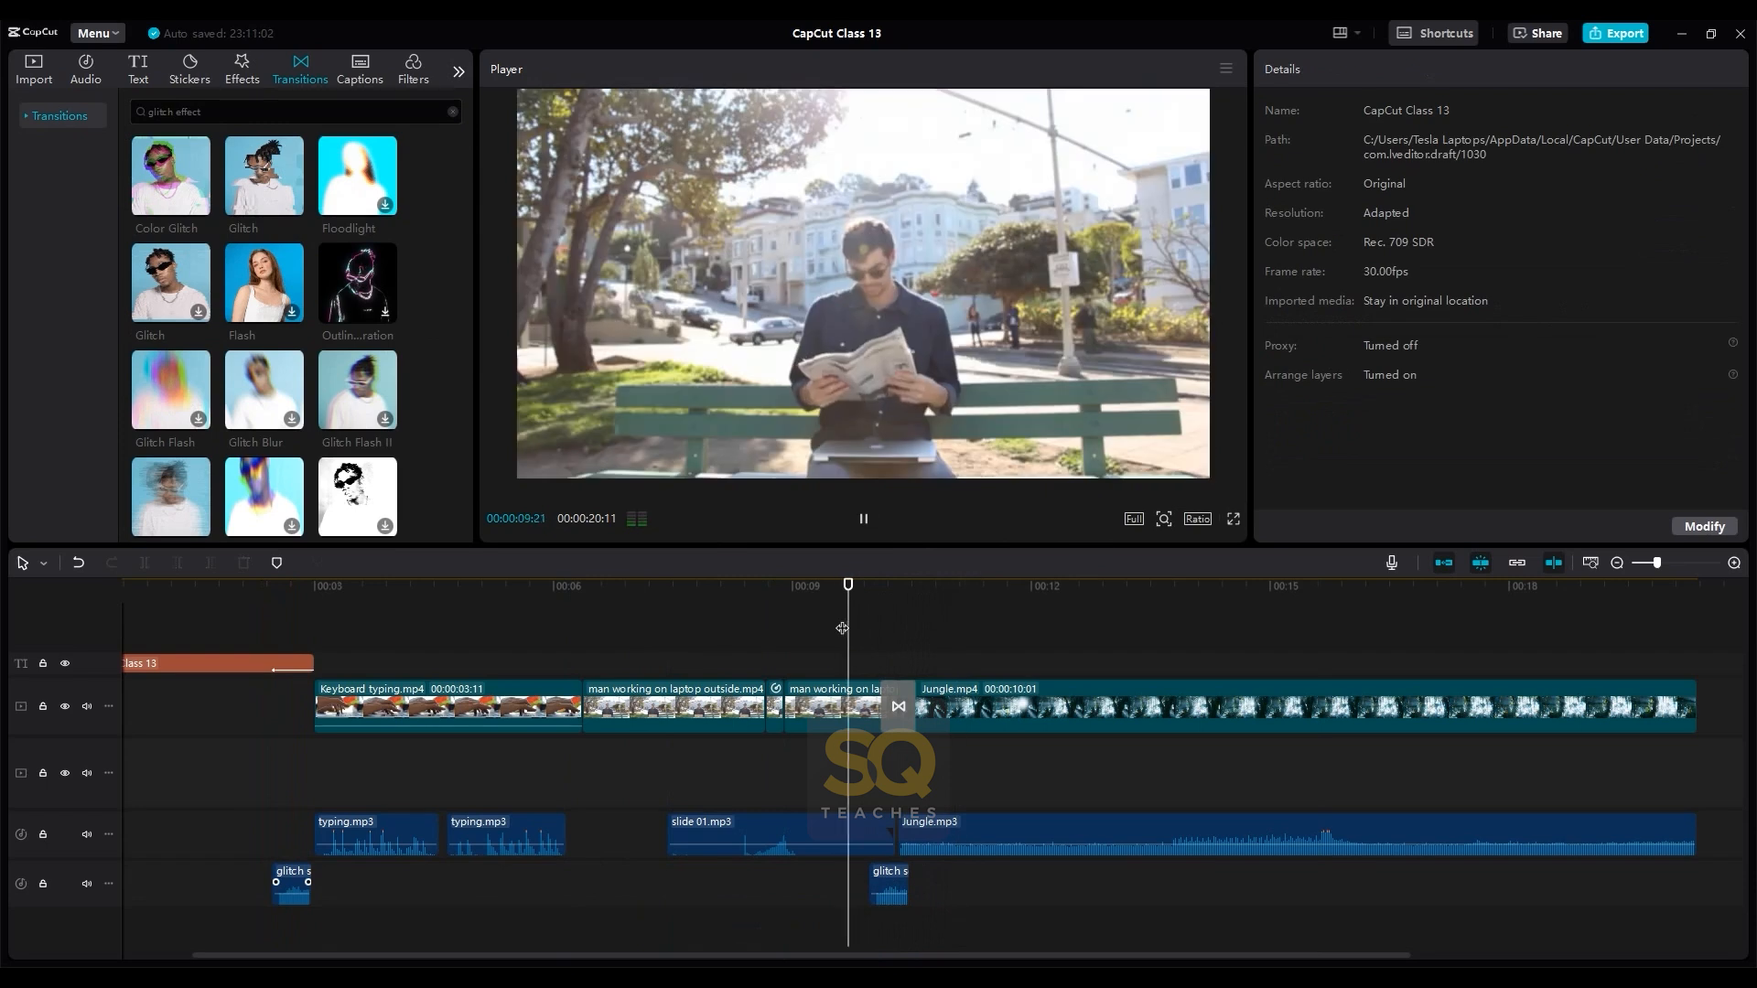
key(space)
click(842, 627)
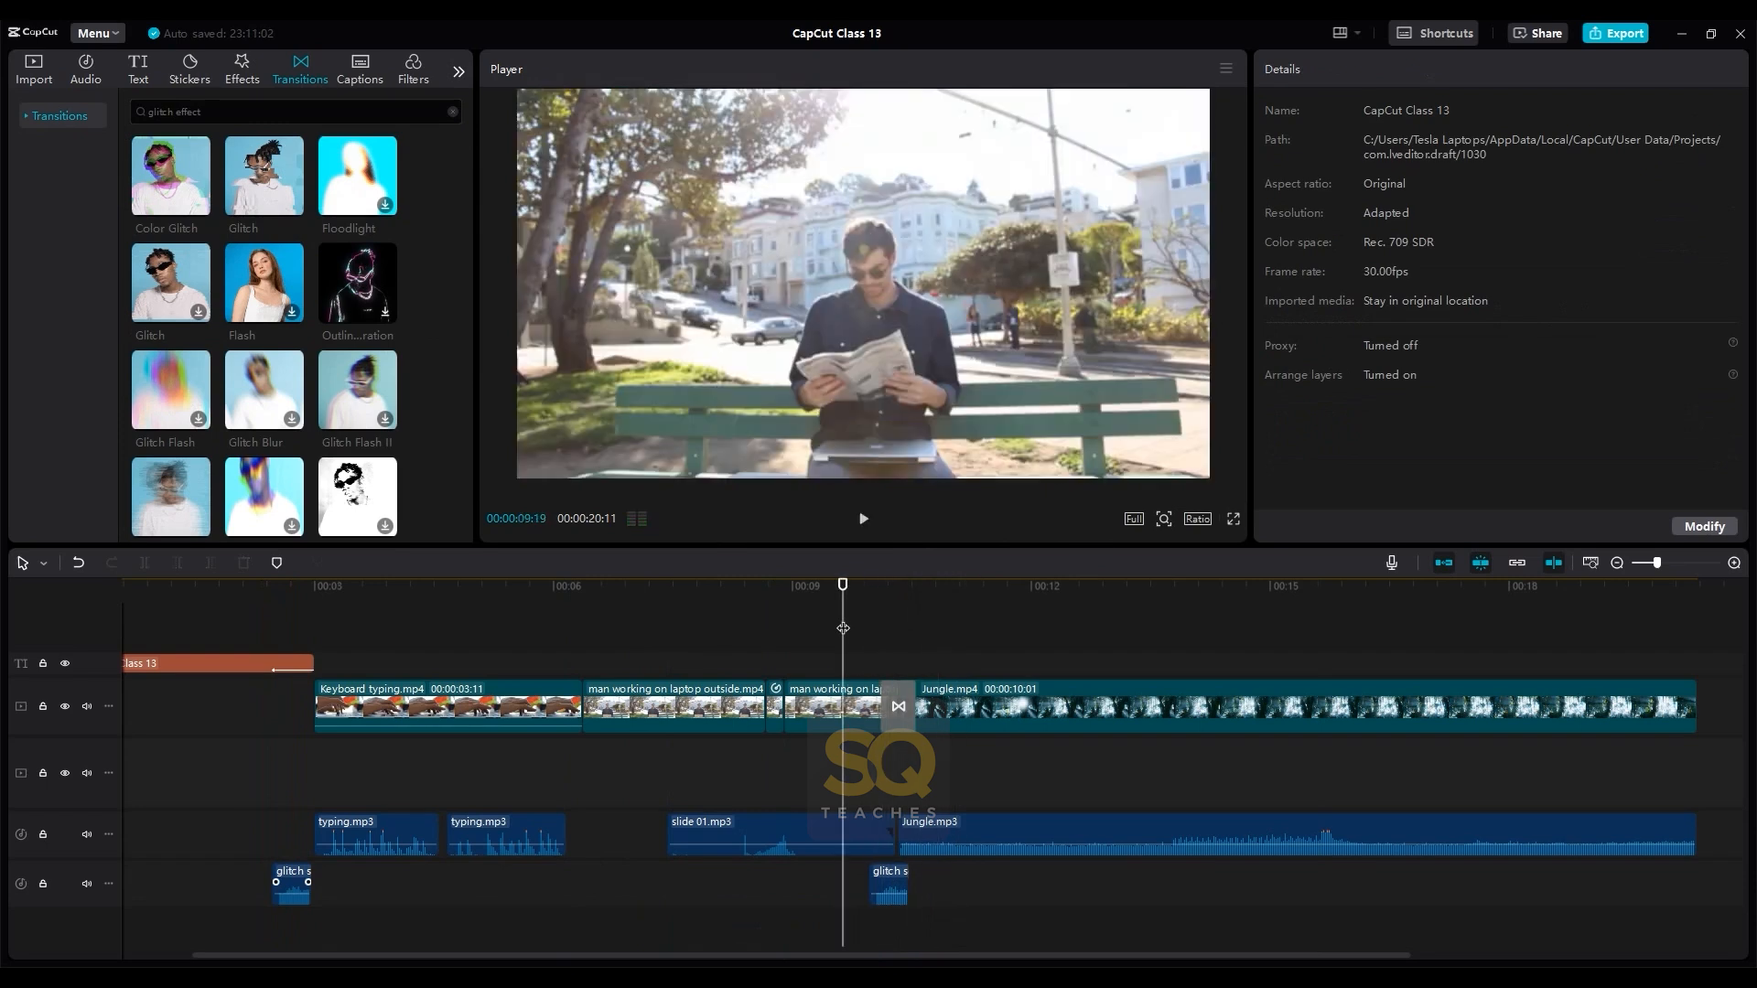
- Move the copied glitch sound 01.mp3 to start at about 00:00:10:00 under the Glitch transition and play back the section
scroll(842, 628, up, 2)
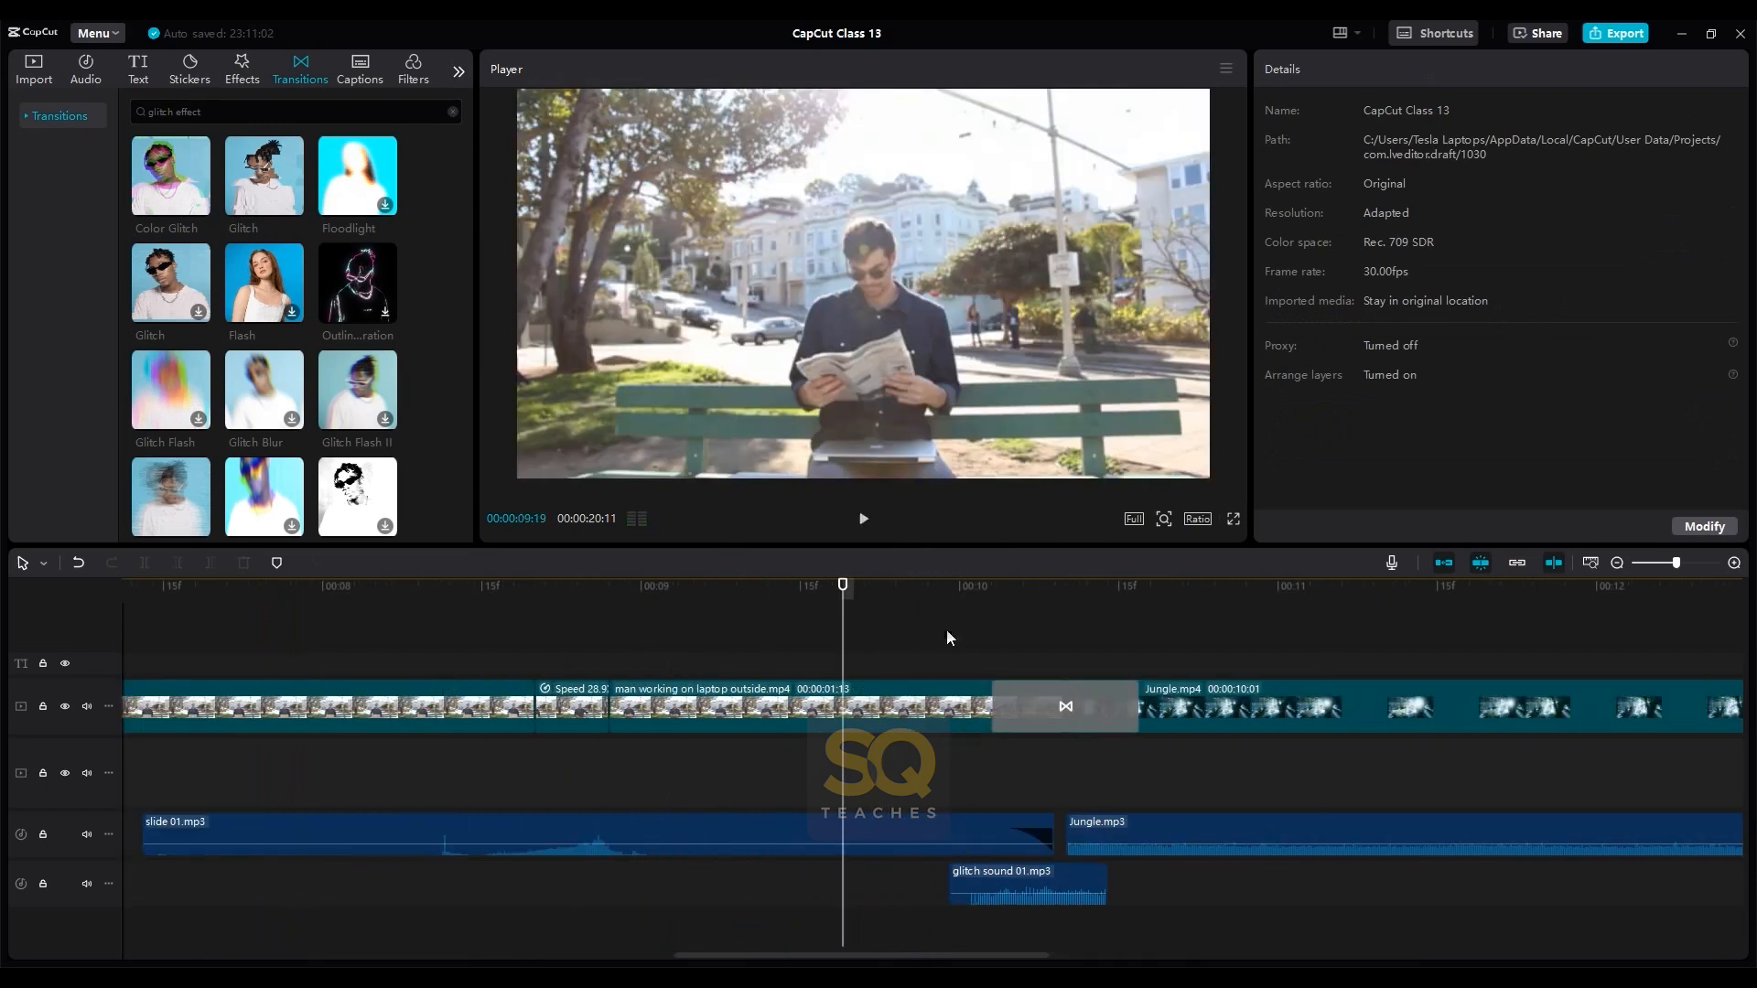
click(1046, 883)
drag(1046, 883, 1067, 883)
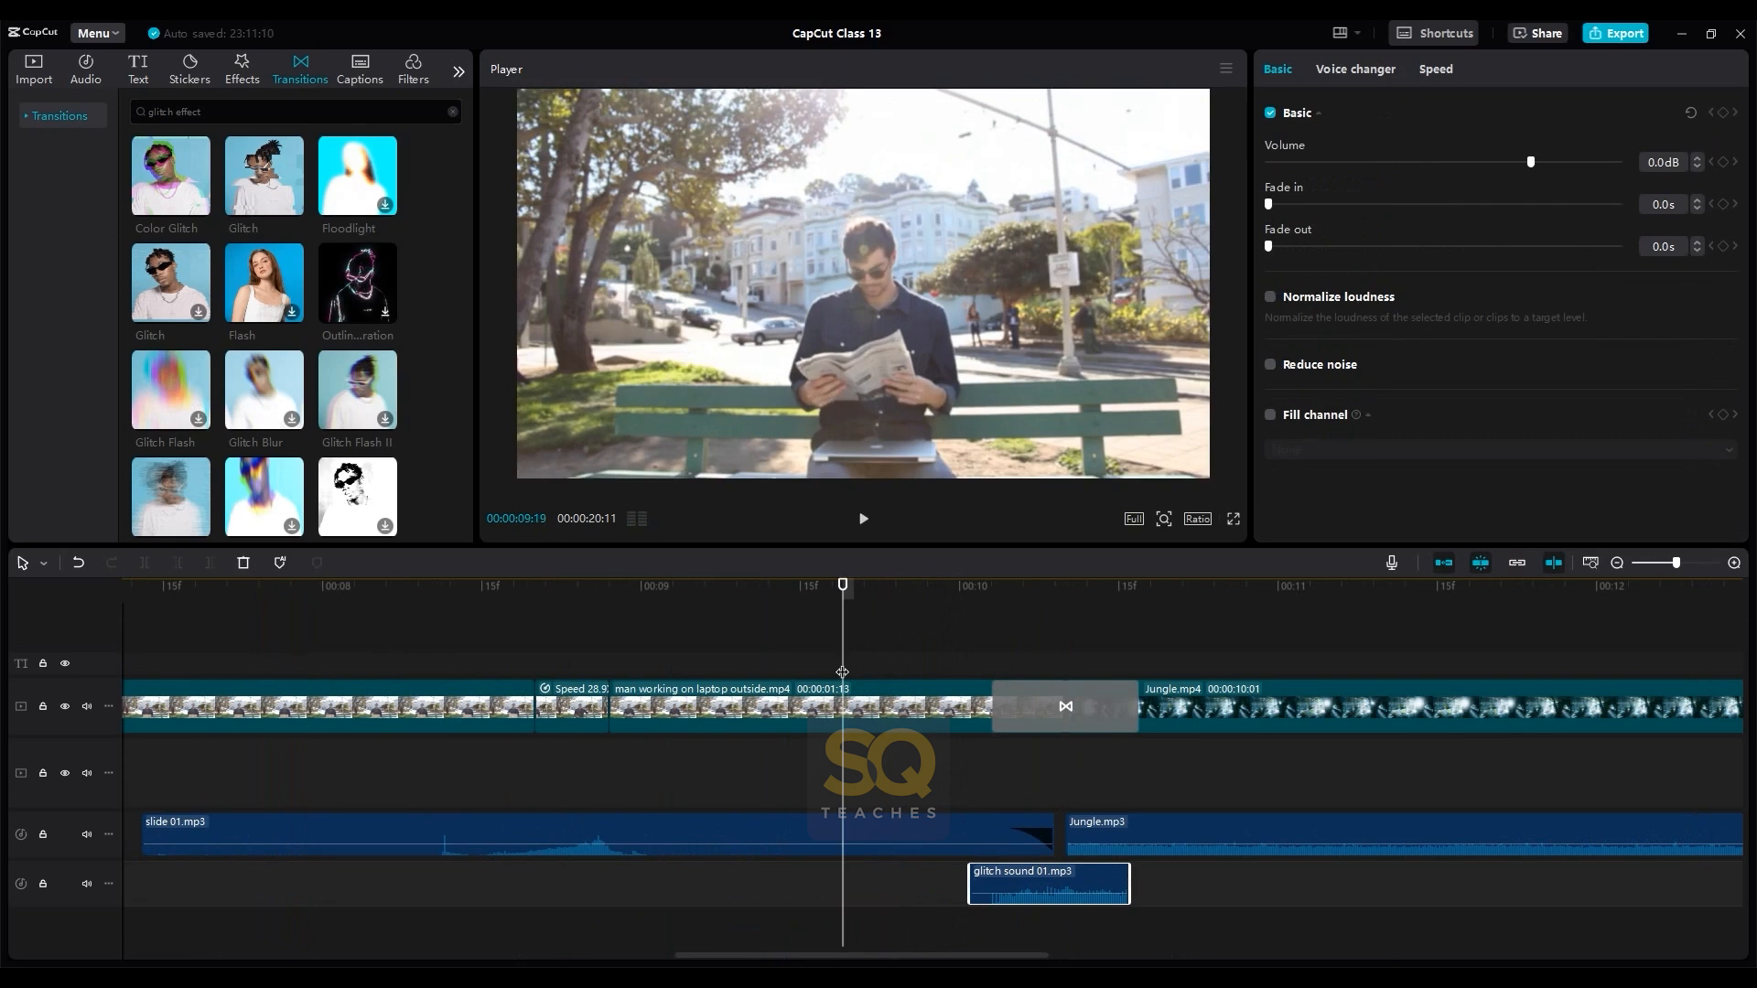
key(space)
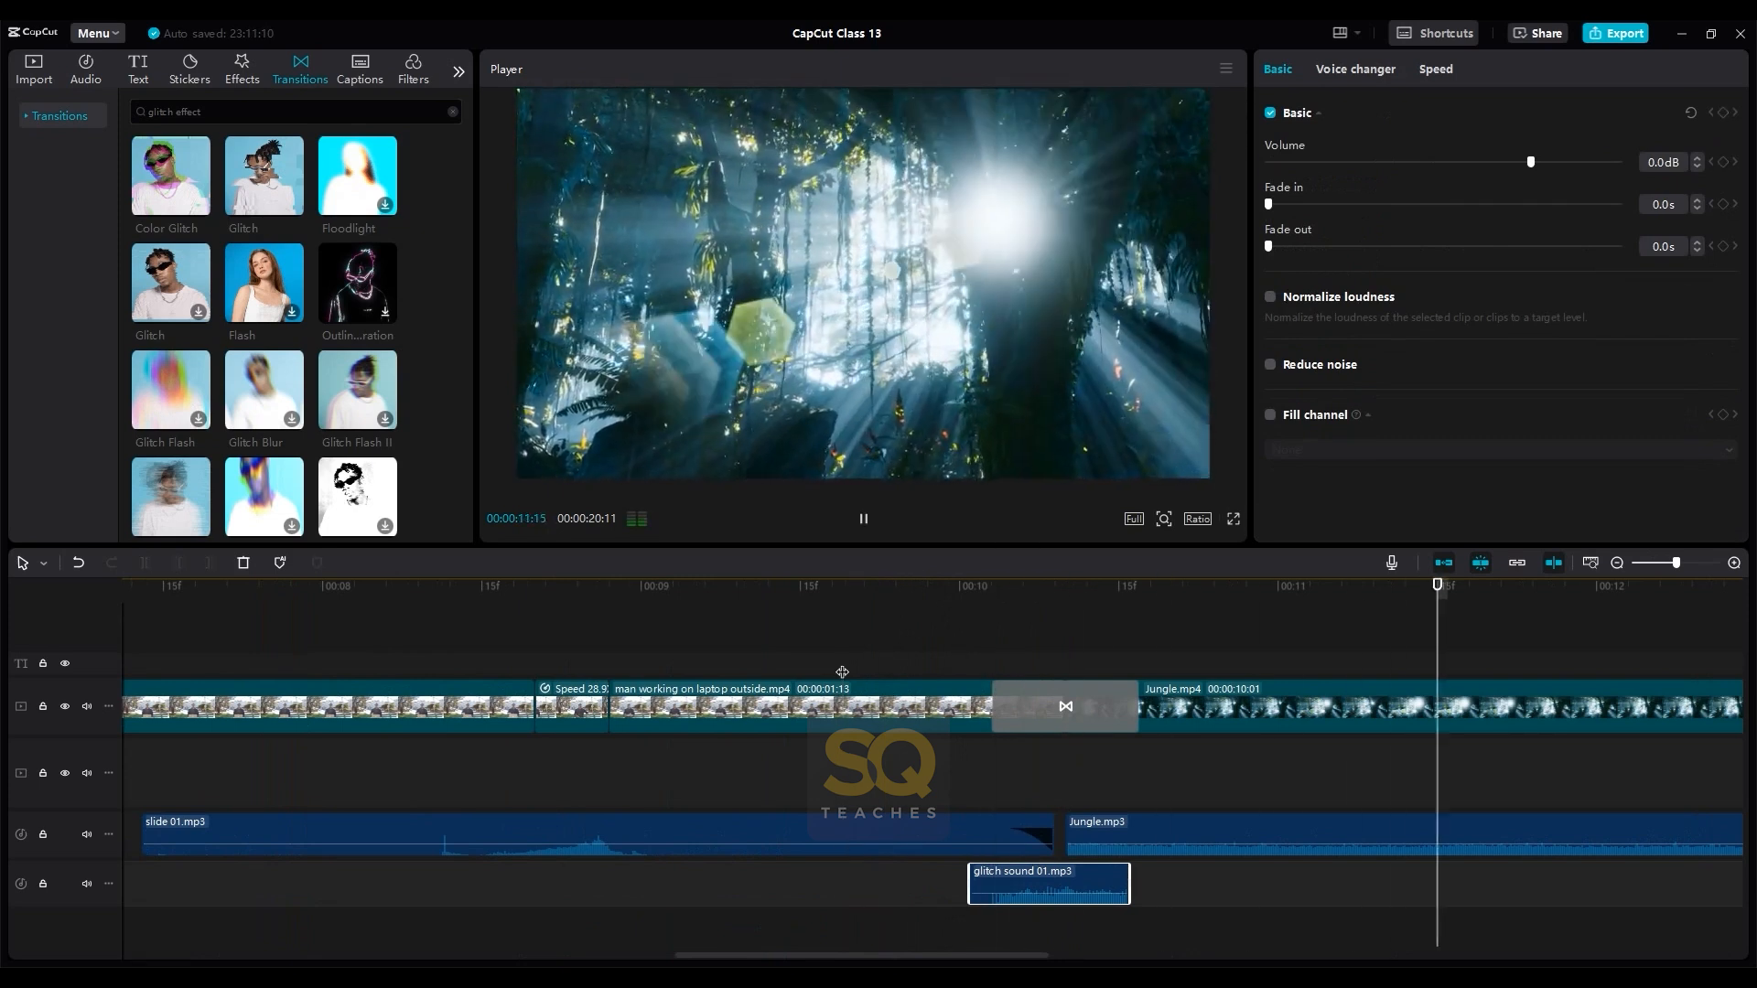
click(842, 671)
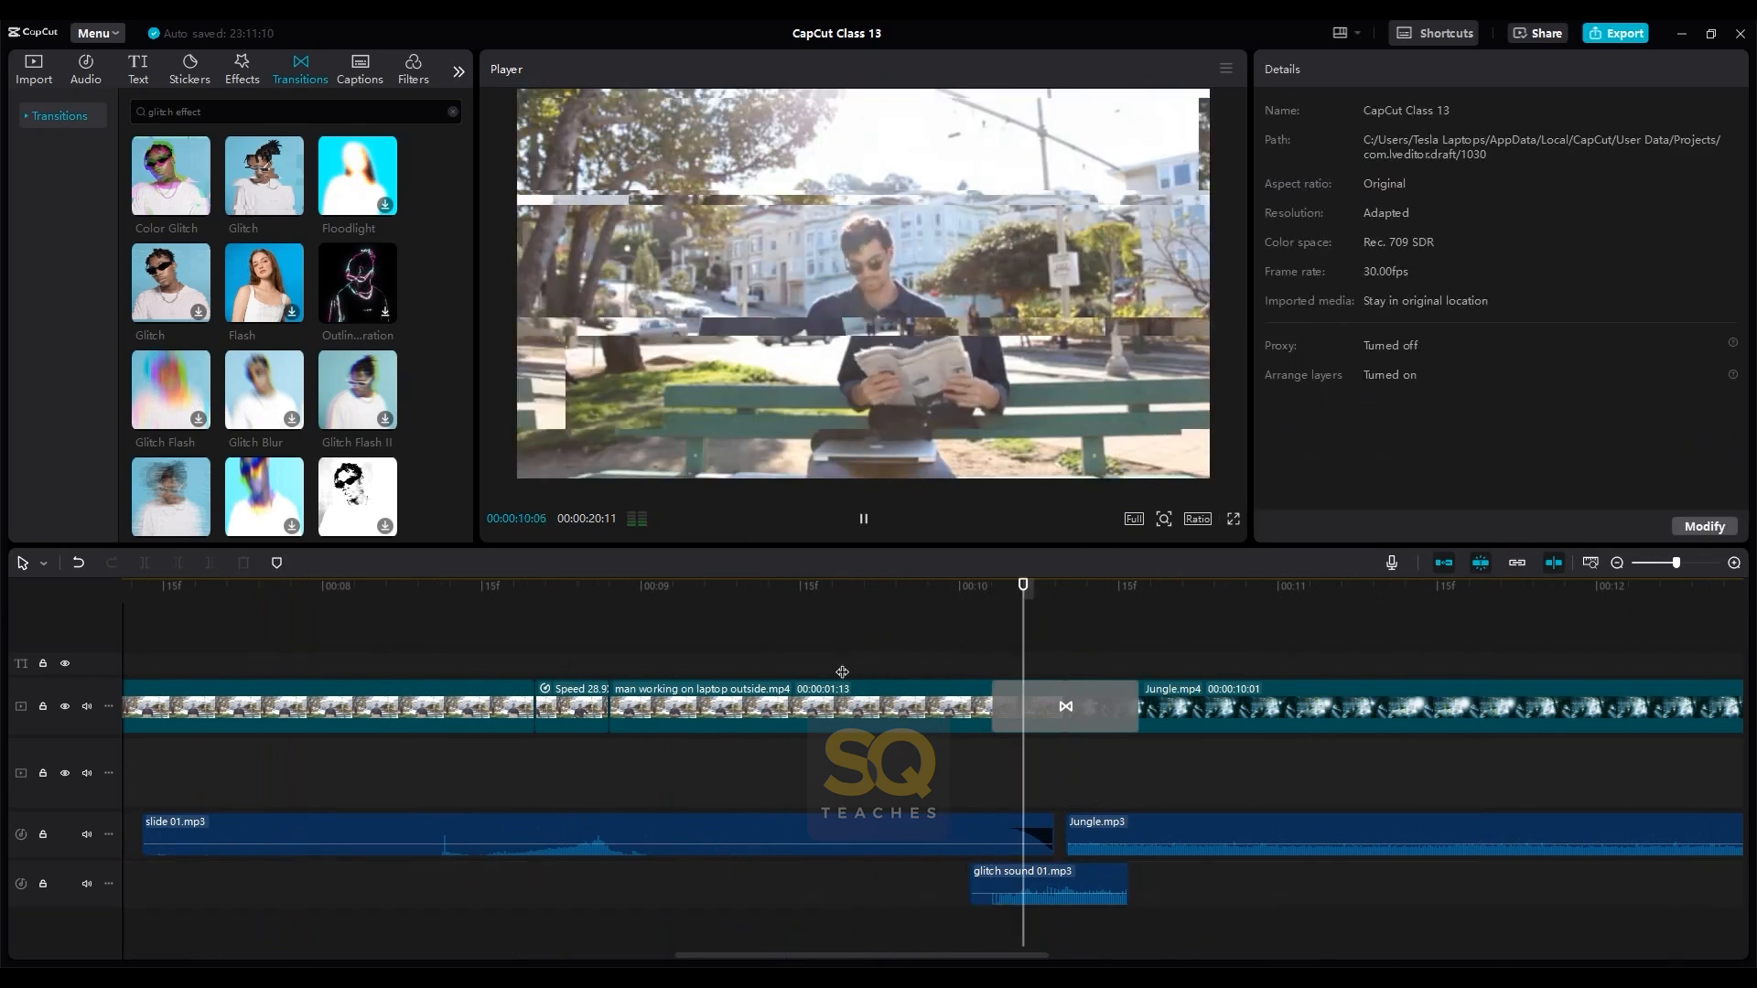
key(space)
scroll(842, 672, down, 6)
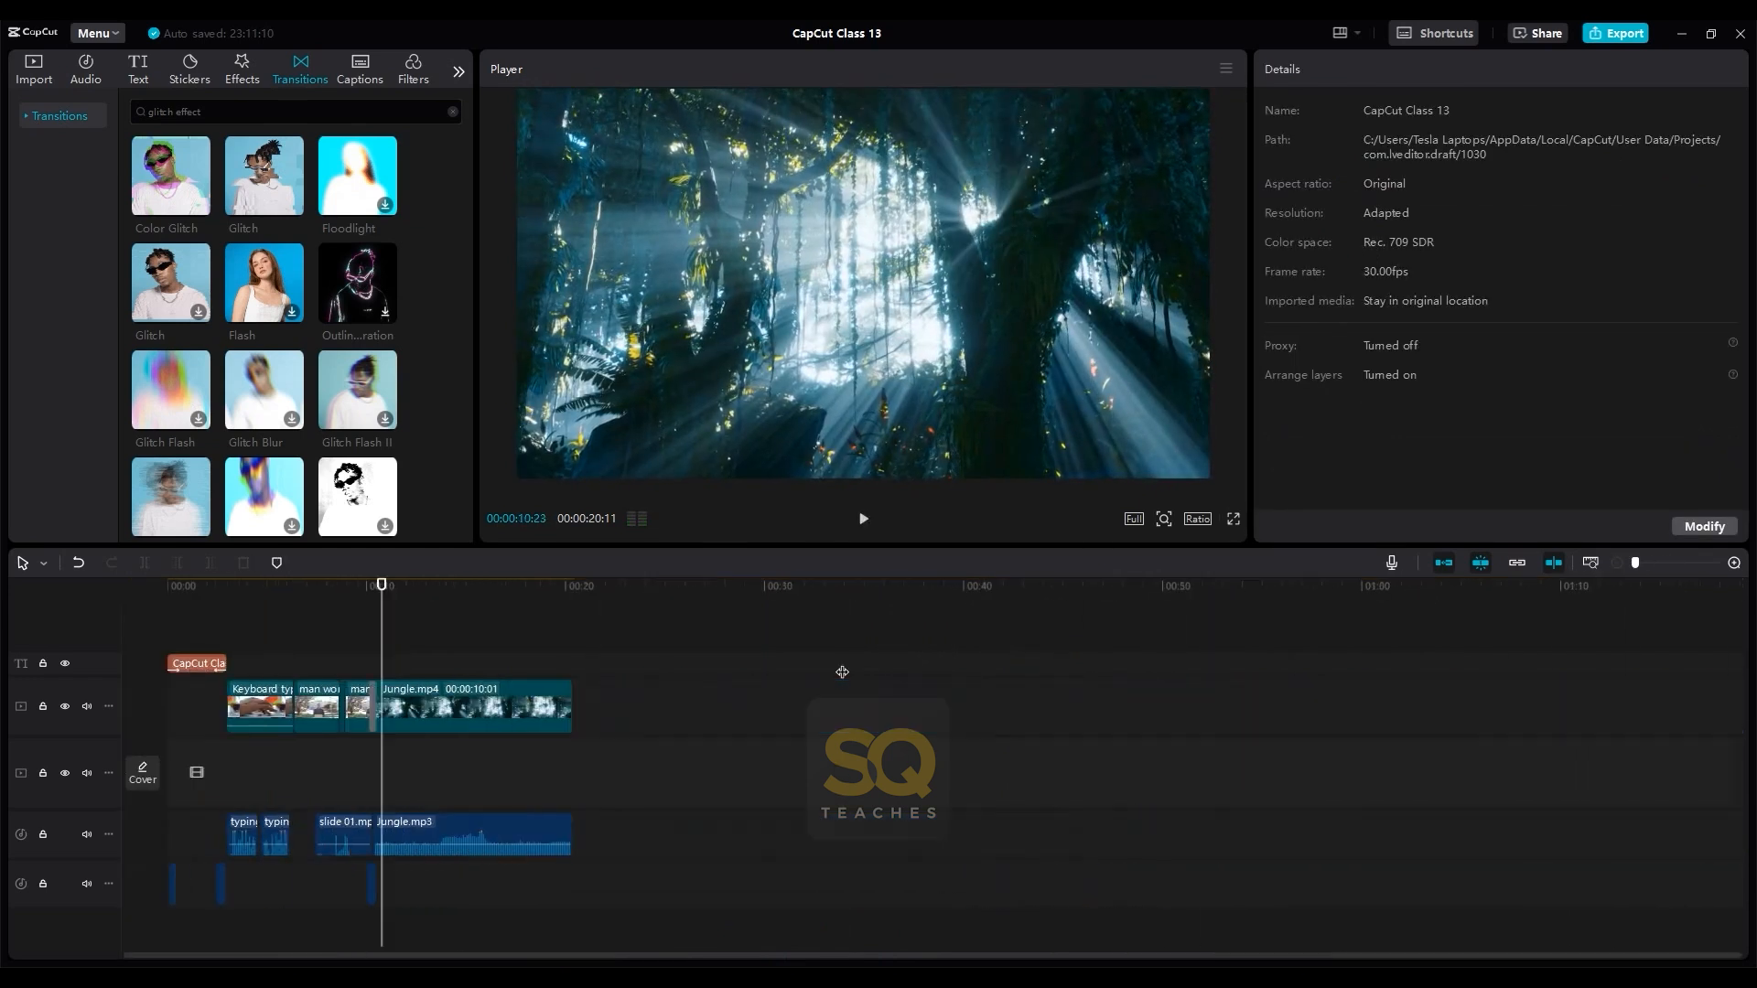